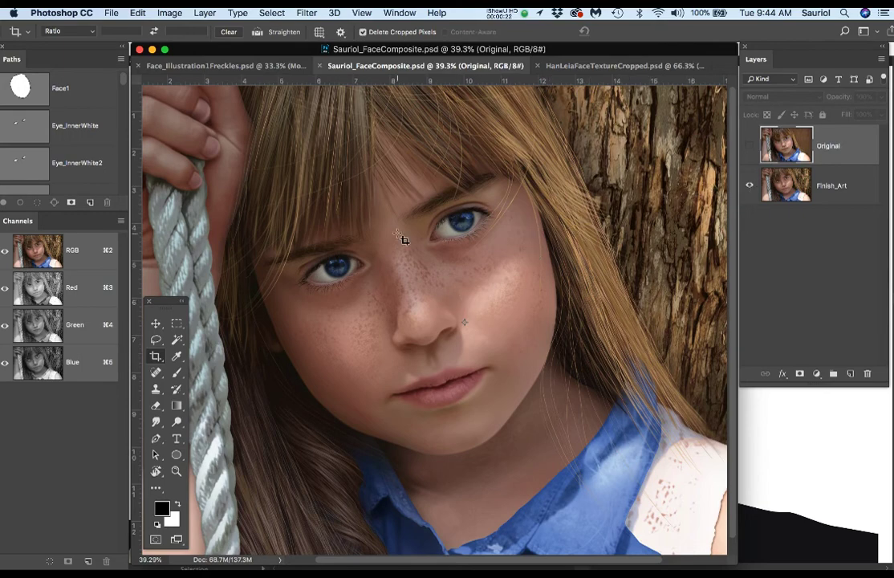
# - Compare the finished artwork with the original photo around the eyes and nose by toggling the Original layer's visibility
pyautogui.scroll(5, 401, 243)
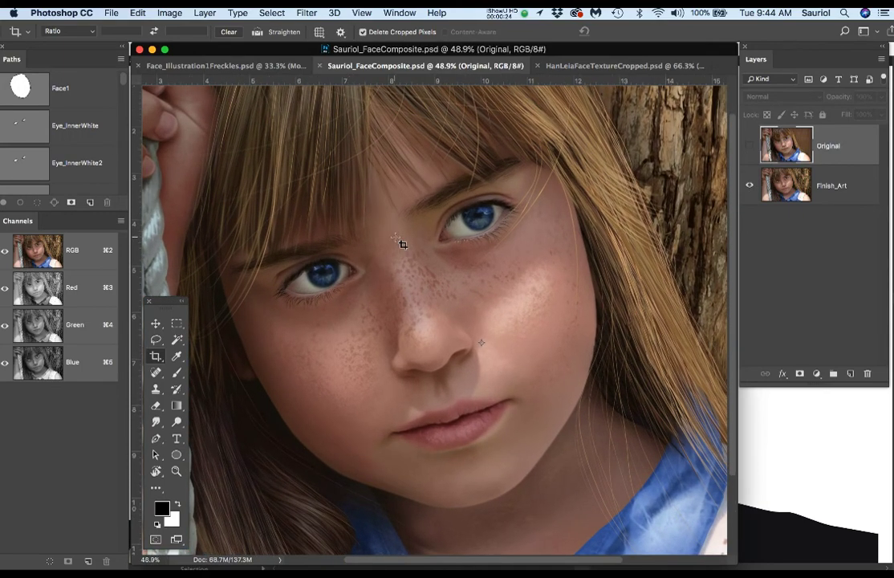
pyautogui.scroll(2, 400, 244)
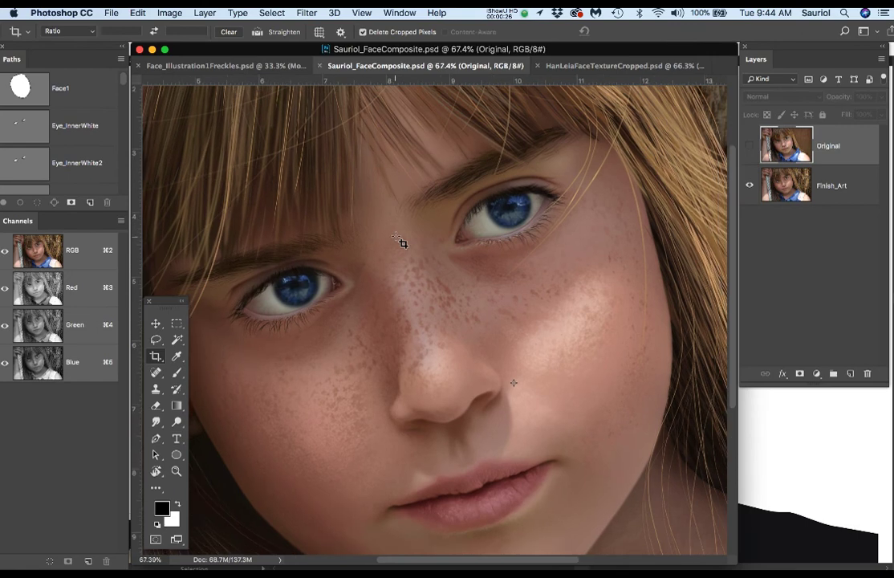
pyautogui.click(750, 148)
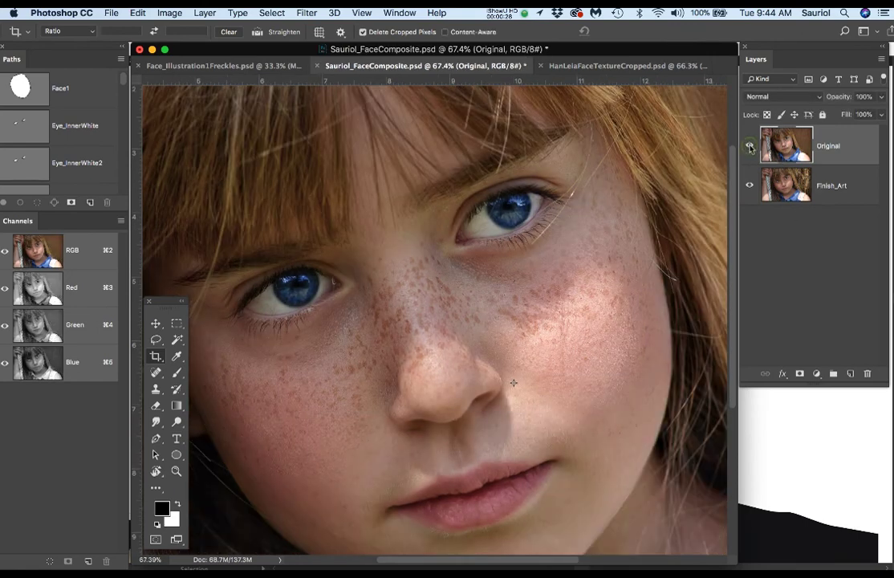
pyautogui.click(750, 149)
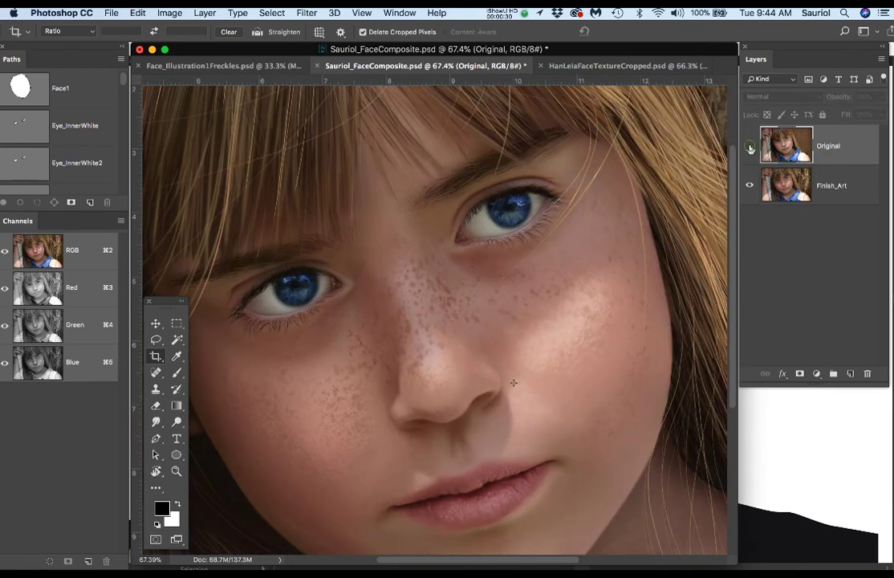
pyautogui.click(750, 149)
# - Close the face composite document without saving its changes
pyautogui.click(317, 65)
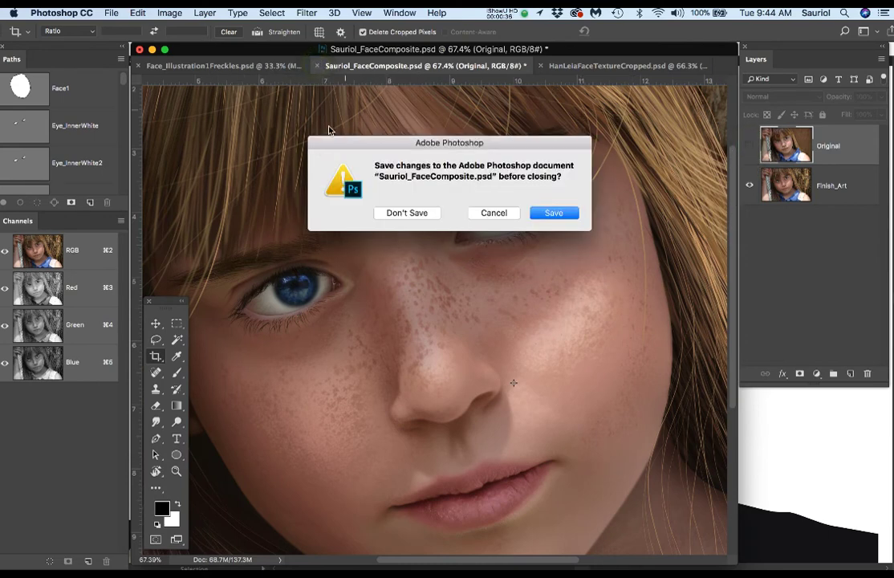
pyautogui.click(405, 215)
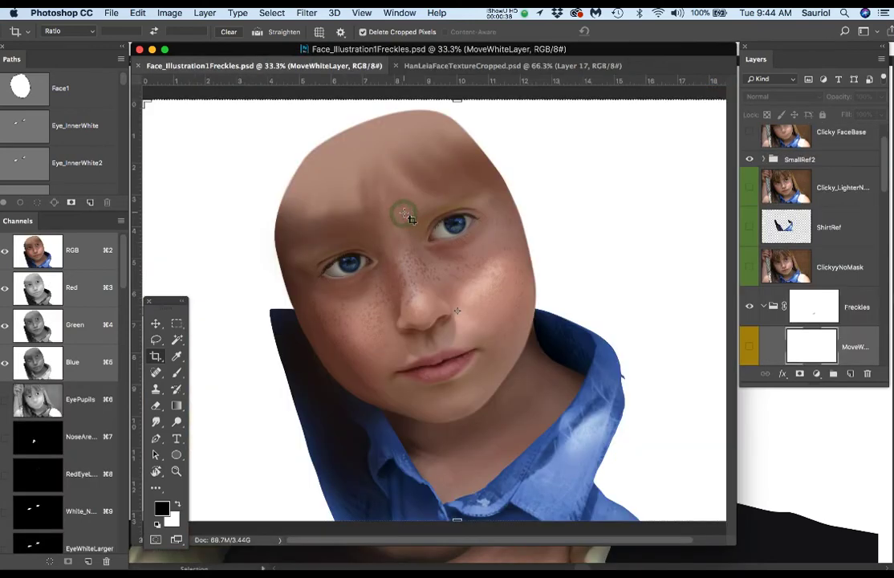
# - Lengthen the layer list of Face_Illustration1Freckles.psd so the layers inside the Freckles group can be seen
pyautogui.scroll(3, 387, 249)
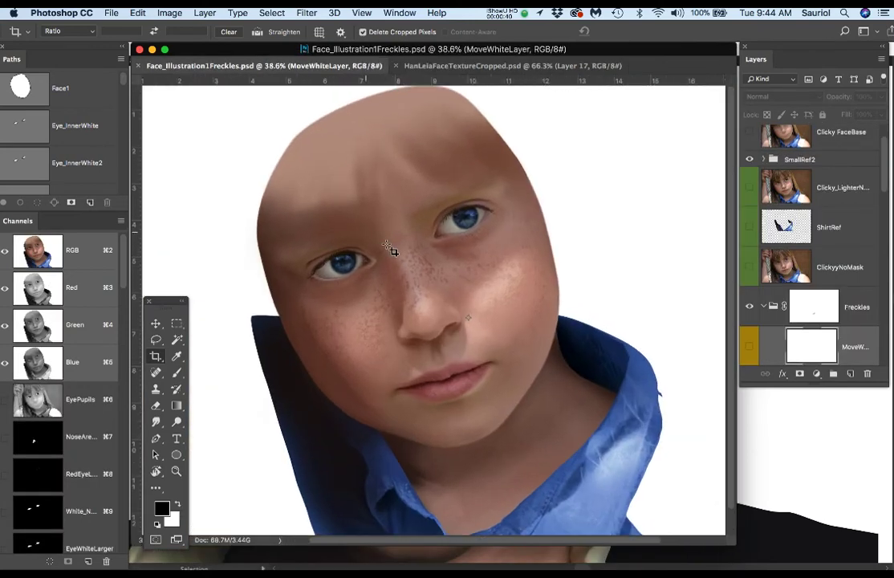
pyautogui.scroll(4, 387, 248)
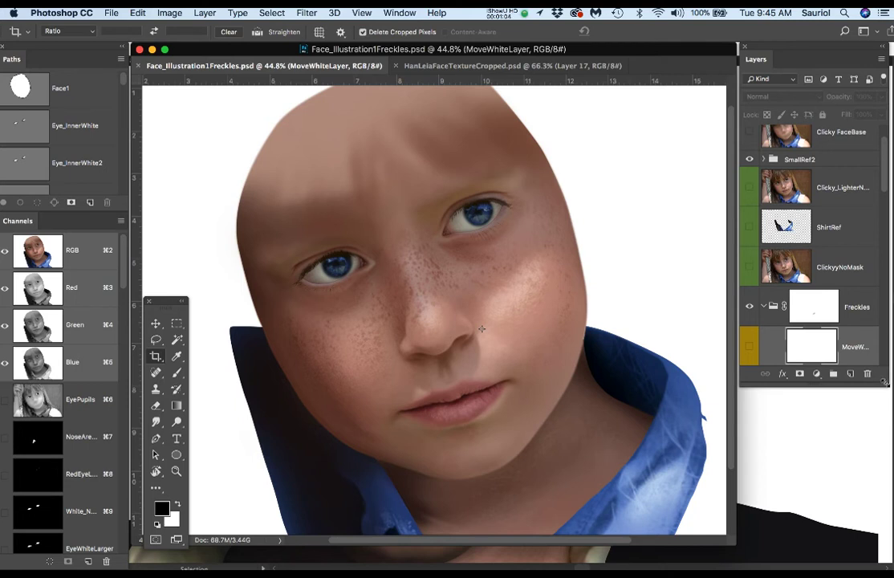
pyautogui.moveTo(884, 382); pyautogui.dragTo(883, 548)
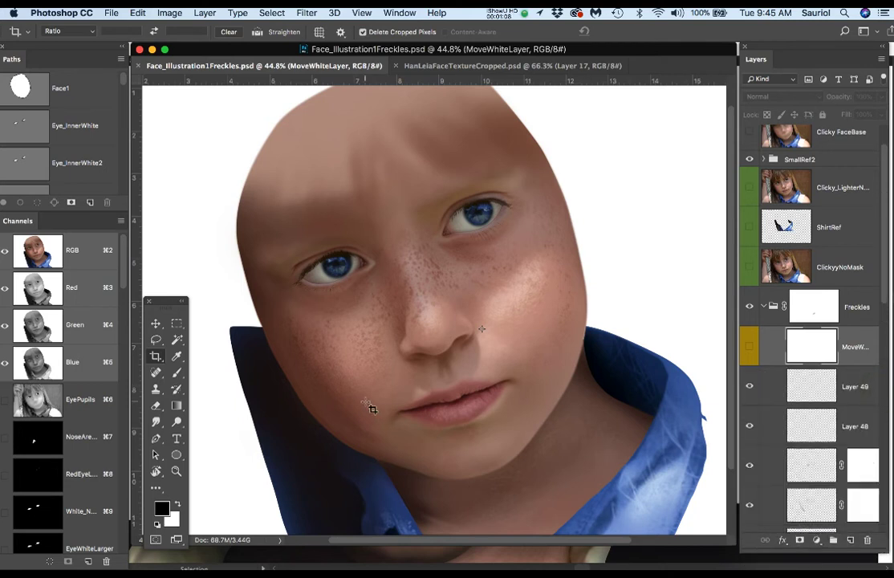
# - Check the illustration's dimensions and resolution in Image Size, leaving them as they are
pyautogui.press('alt+super+i')
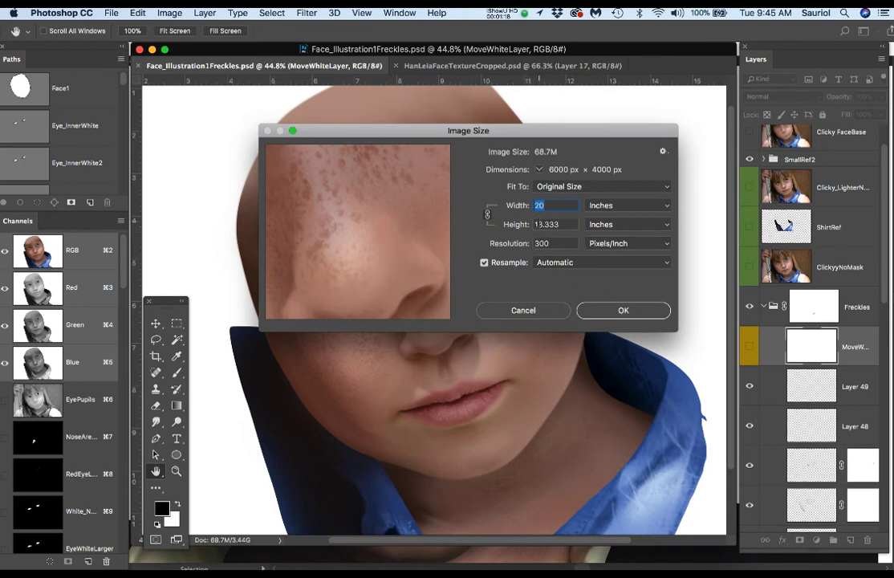
pyautogui.click(603, 312)
pyautogui.press('c')
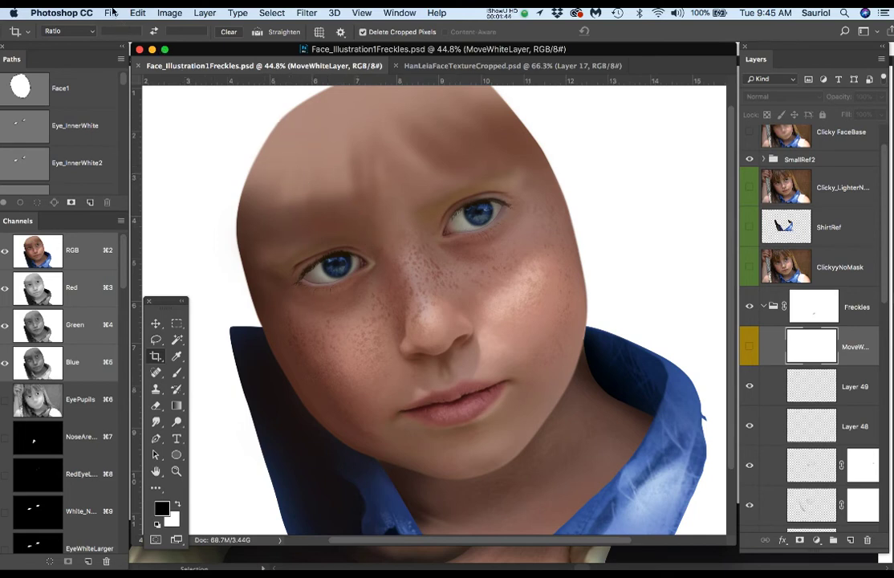
# - Review the Purge options available for freeing memory without running any of them
pyautogui.click(136, 12)
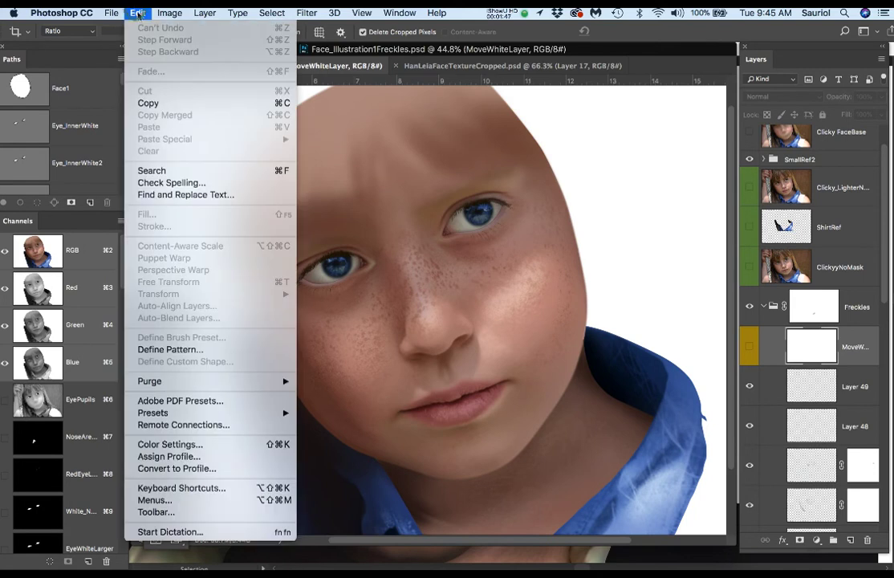
pyautogui.moveTo(194, 388)
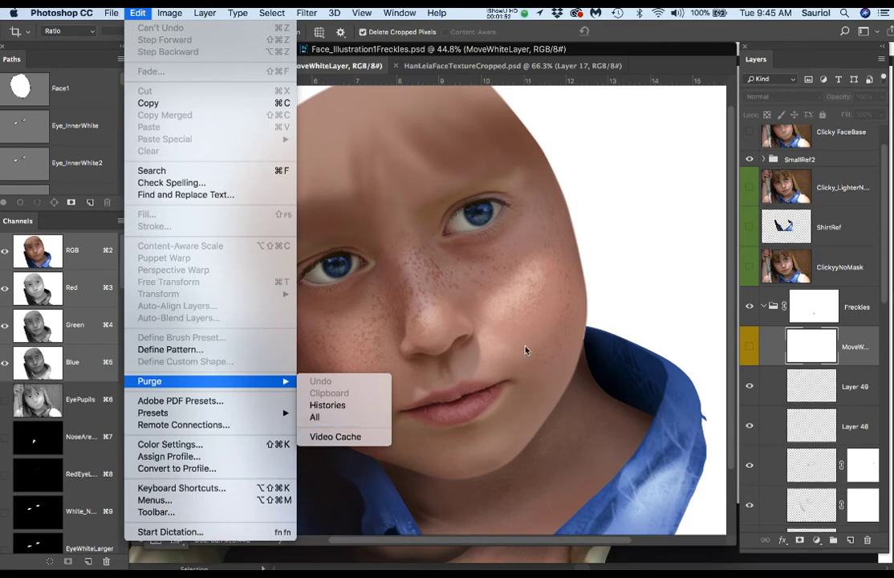
pyautogui.click(607, 278)
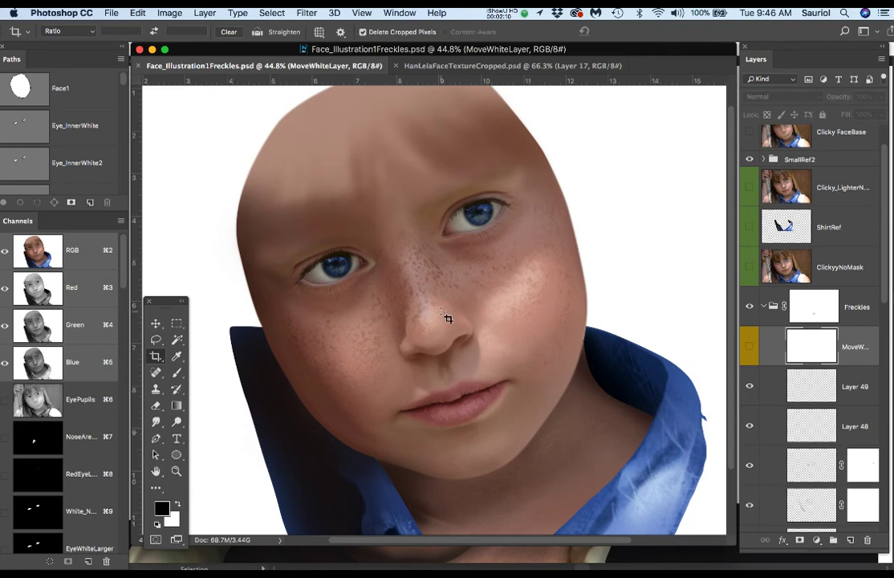
# - Collapse the Freckles group and hide it to examine the face without freckles
pyautogui.scroll(5, 465, 285)
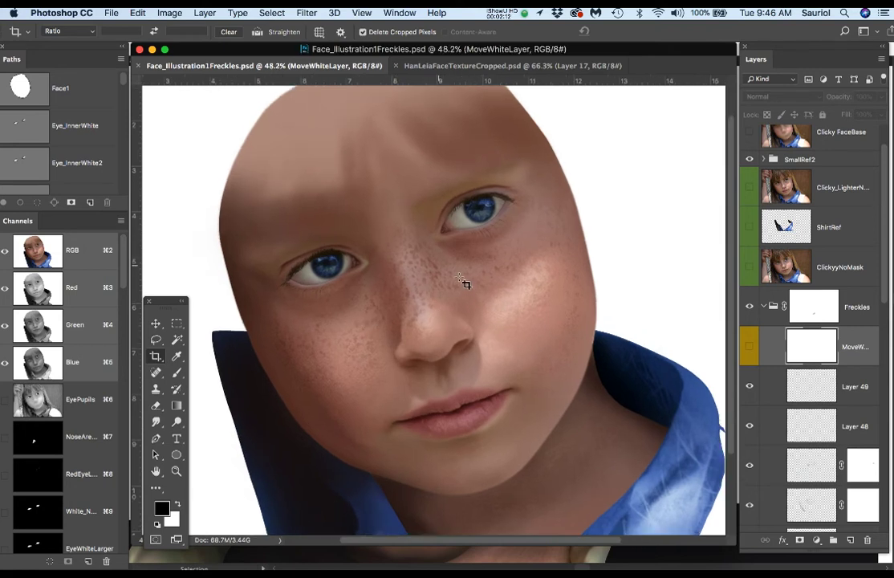
pyautogui.scroll(1, 465, 284)
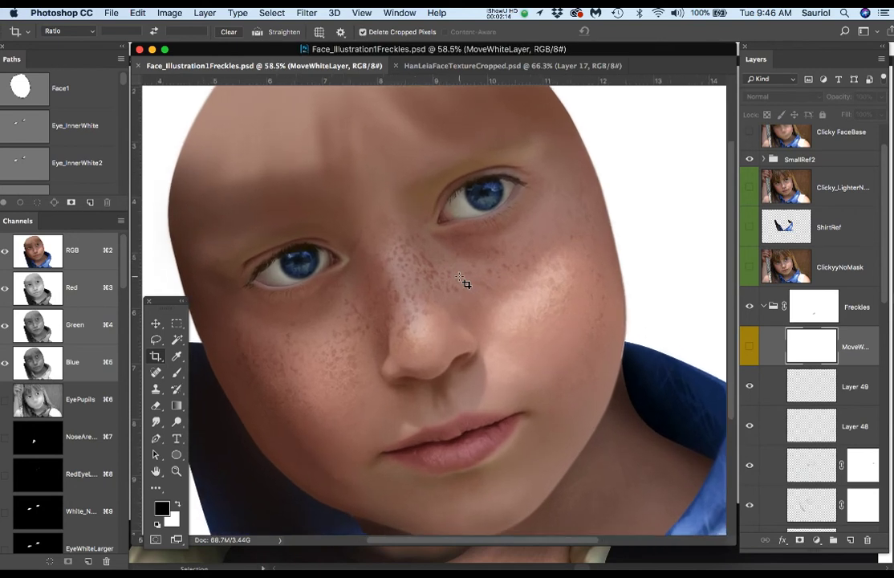
pyautogui.scroll(4, 465, 283)
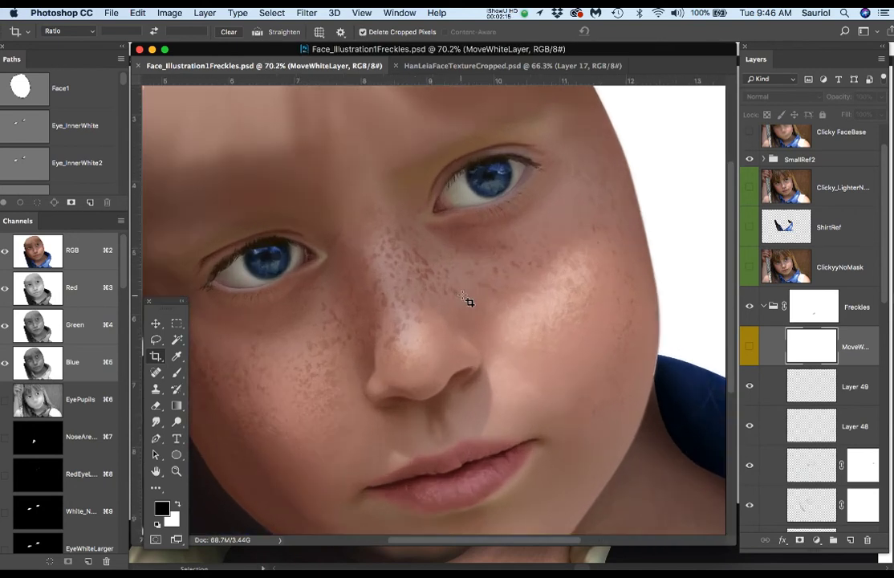
pyautogui.click(763, 306)
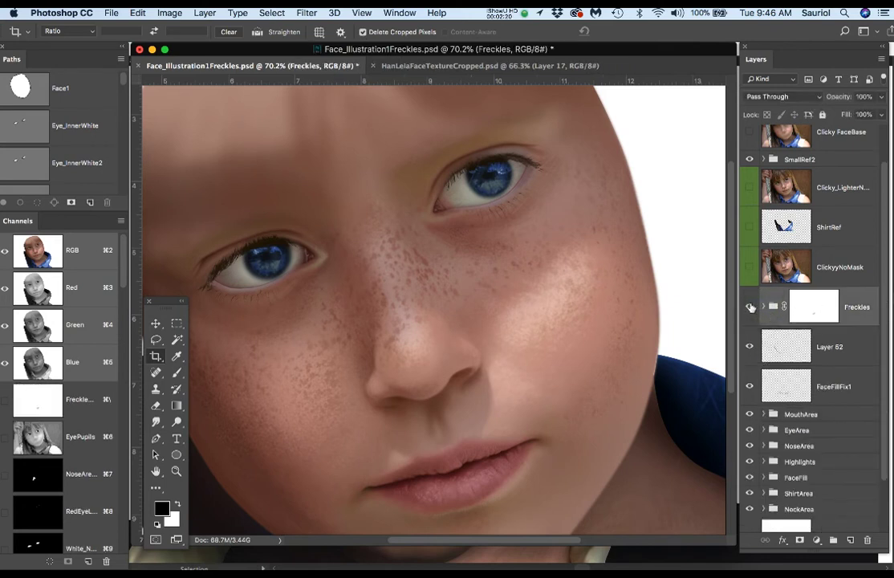
pyautogui.click(751, 307)
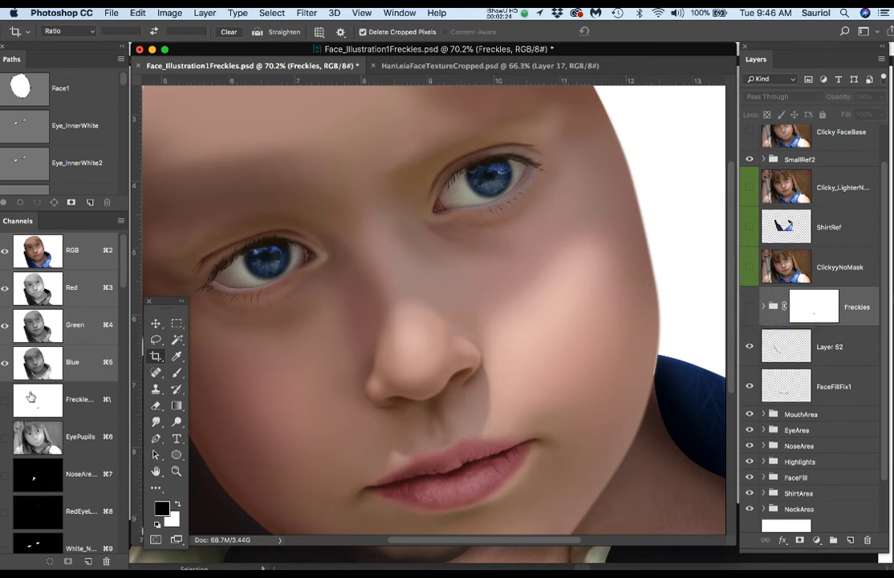
# - Look through the saved alpha channels for the left, right and highlight freckle masks
pyautogui.scroll(-10, 36, 400)
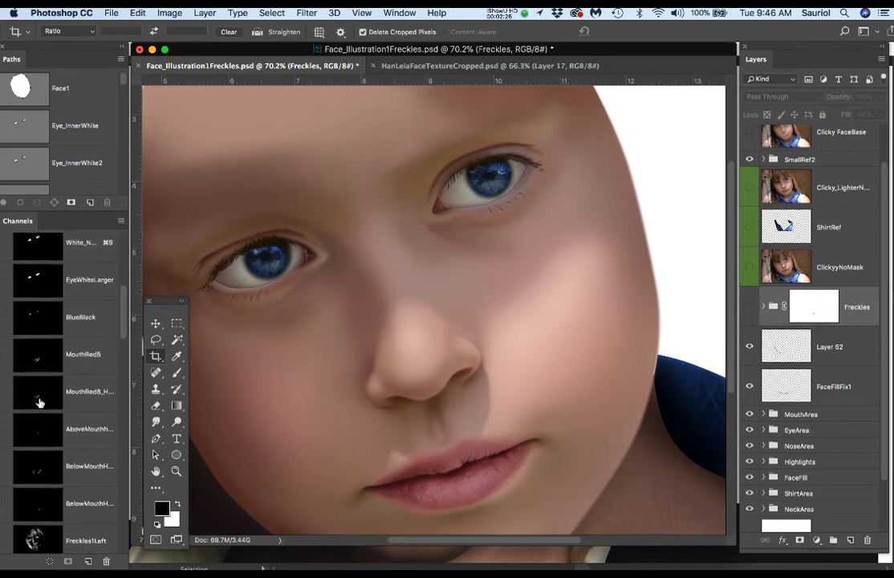
pyautogui.scroll(-5, 39, 401)
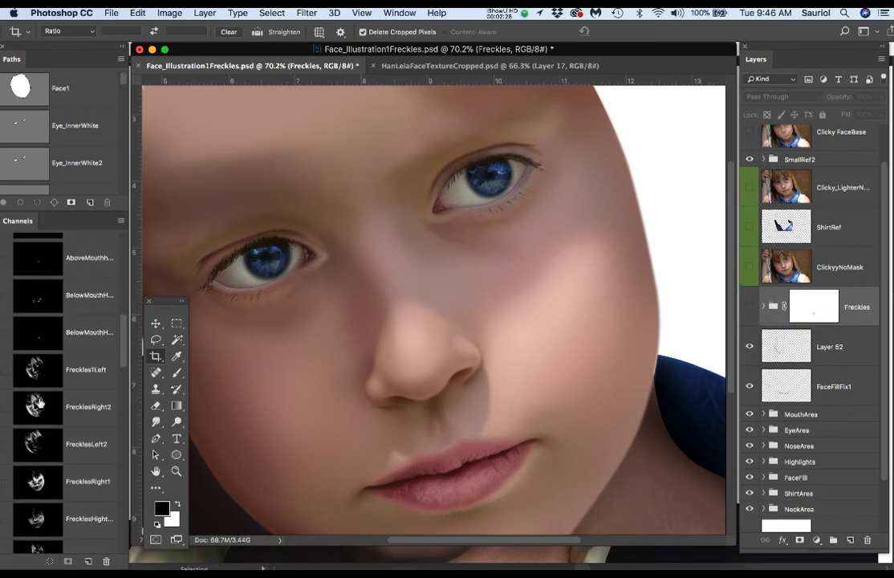
pyautogui.scroll(-1, 39, 401)
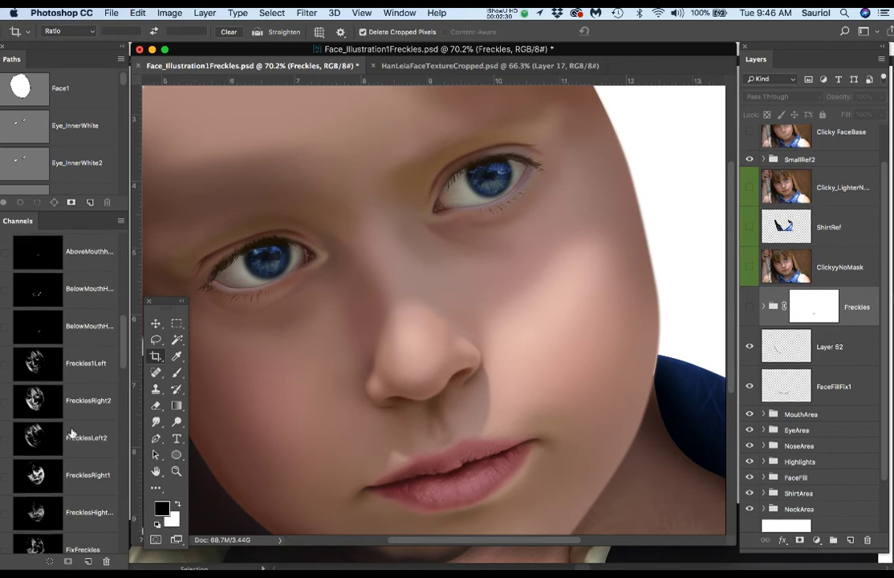
pyautogui.scroll(-2, 89, 376)
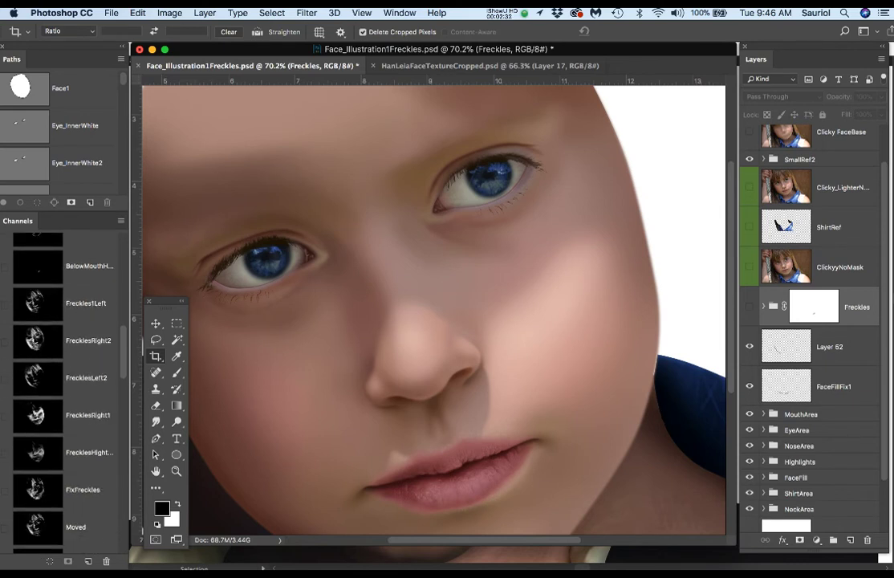
# - Toggle the Freckles group's visibility to compare the face with and without freckles, leaving the group shown
pyautogui.click(750, 306)
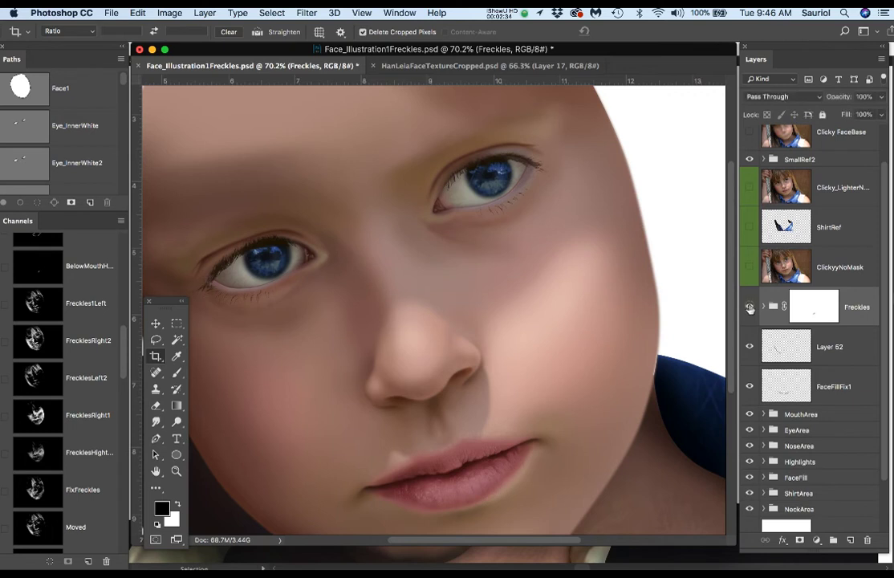
pyautogui.click(750, 306)
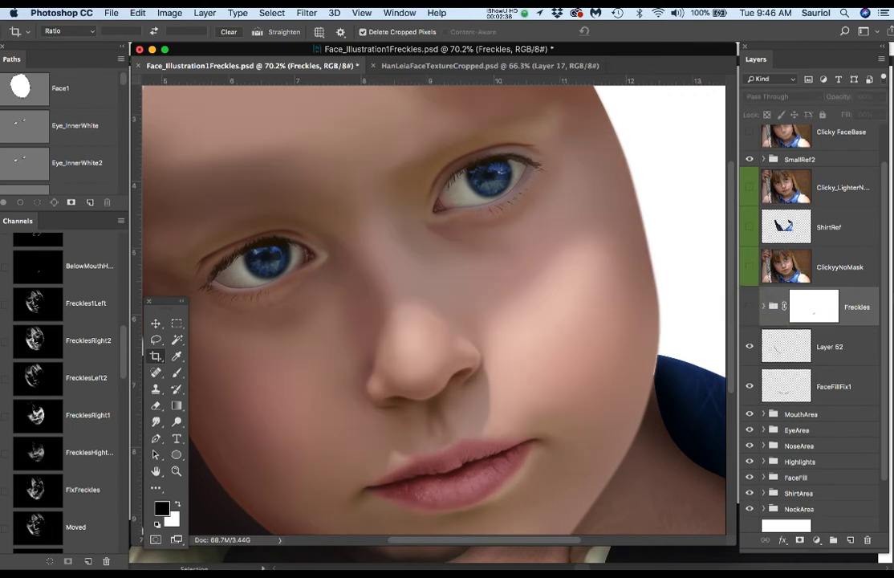
pyautogui.moveTo(554, 575); pyautogui.dragTo(724, 290)
pyautogui.click(747, 311)
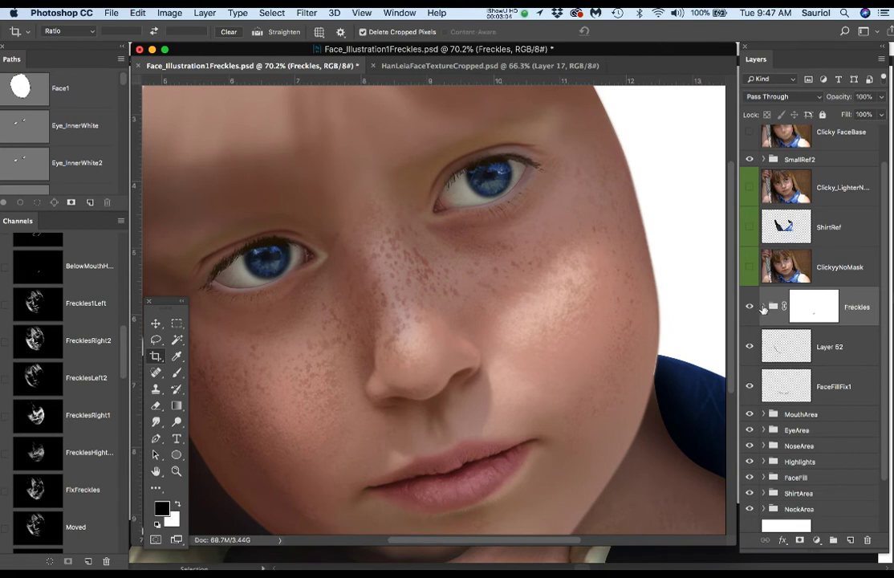
# - Expand the Freckles group and examine the freckle layers and masks it contains
pyautogui.click(762, 309)
pyautogui.scroll(-5, 790, 331)
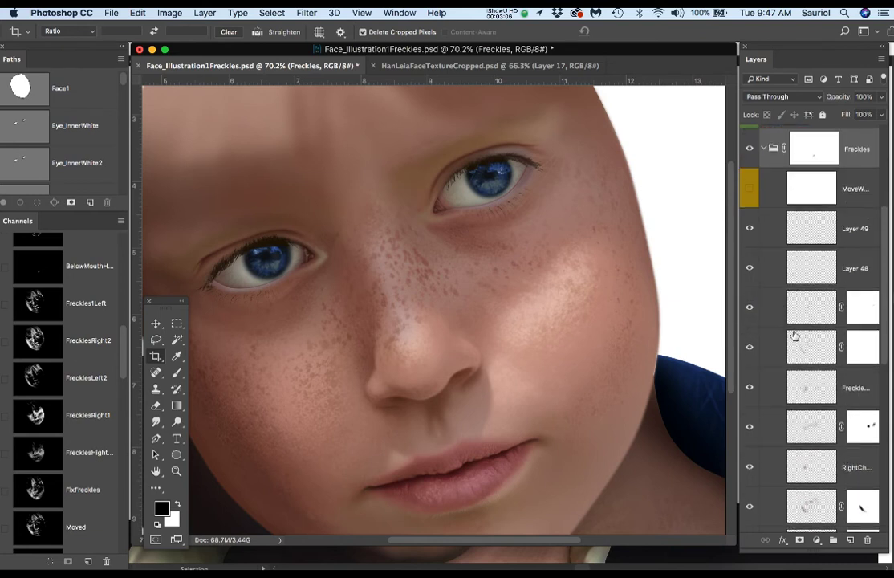
pyautogui.scroll(-3, 793, 335)
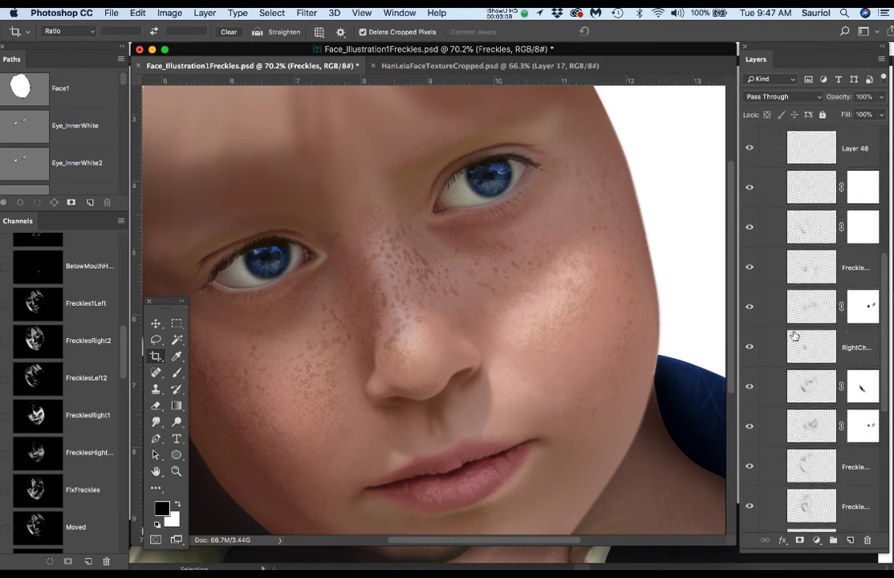
pyautogui.scroll(-4, 792, 336)
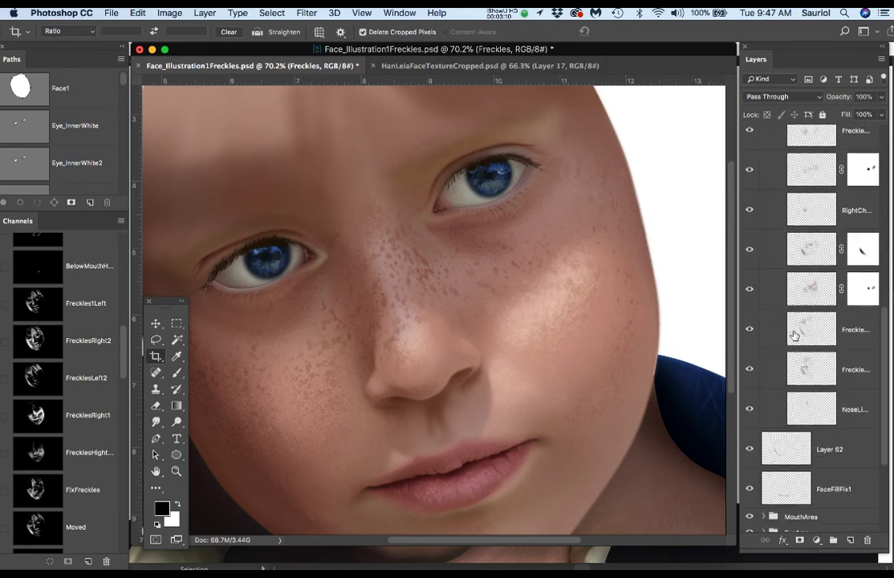
pyautogui.scroll(-2, 793, 335)
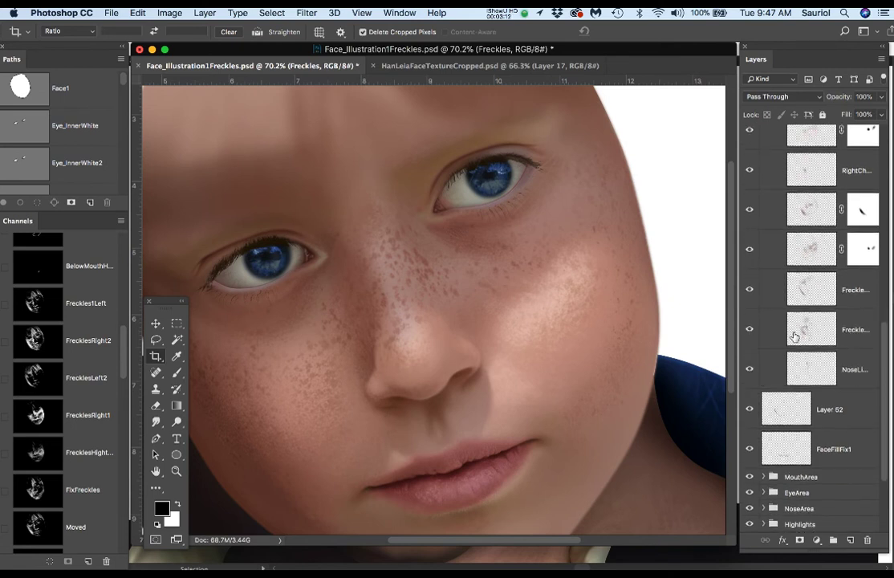
# - Add a new layer directly above Layer 52, beneath the Freckles group, and fill it with white
pyautogui.click(861, 407)
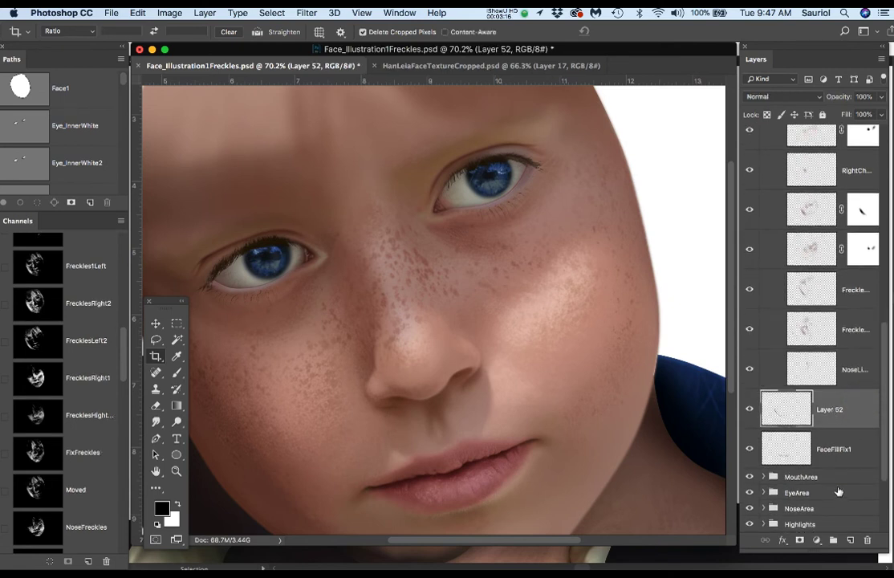
pyautogui.click(850, 540)
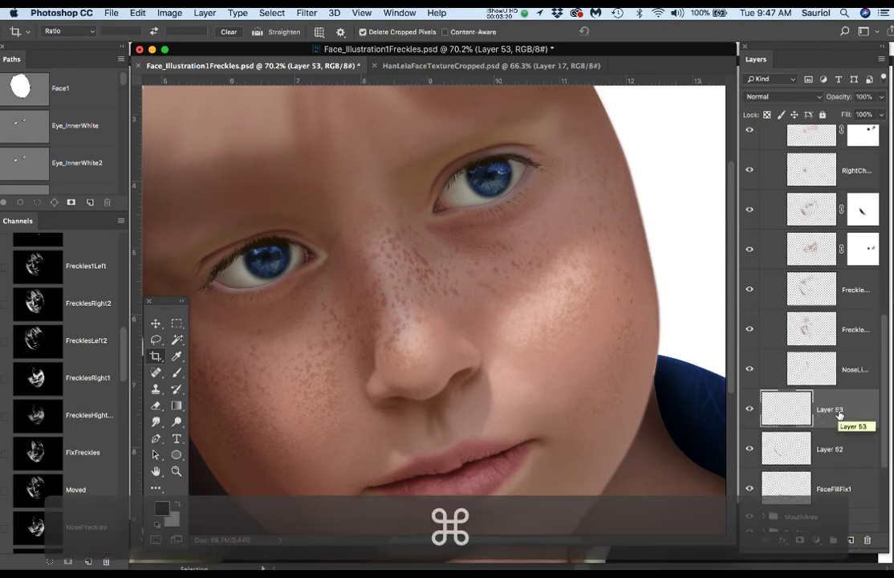
pyautogui.press('super+BackSpace')
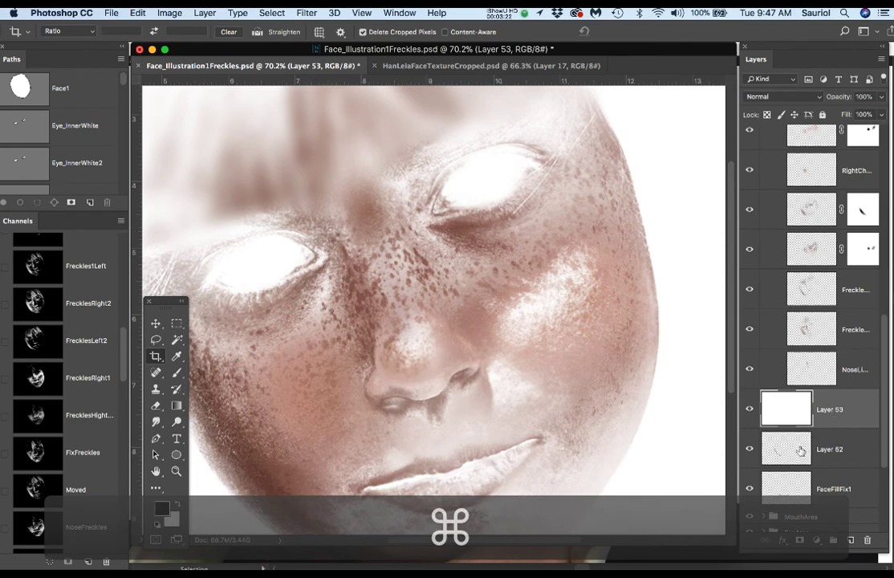
pyautogui.scroll(-3, 788, 450)
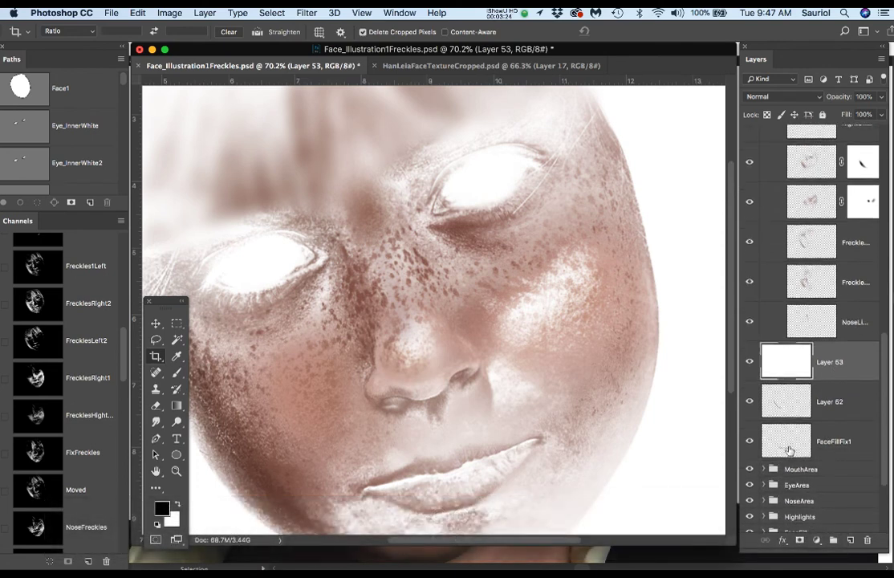
pyautogui.scroll(-1, 789, 450)
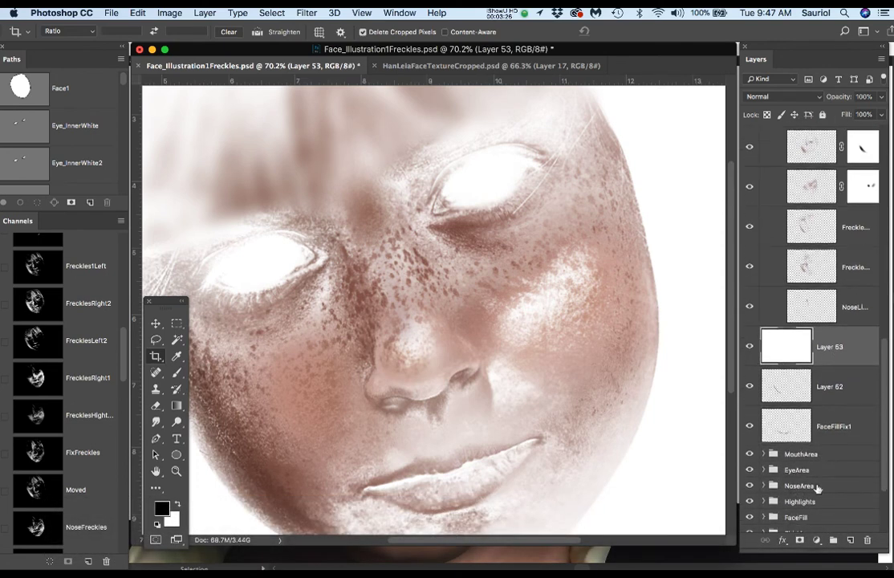
# - Examine the freckle layers and their masks against the white Layer 53, and hide Layer 53
pyautogui.scroll(4, 800, 374)
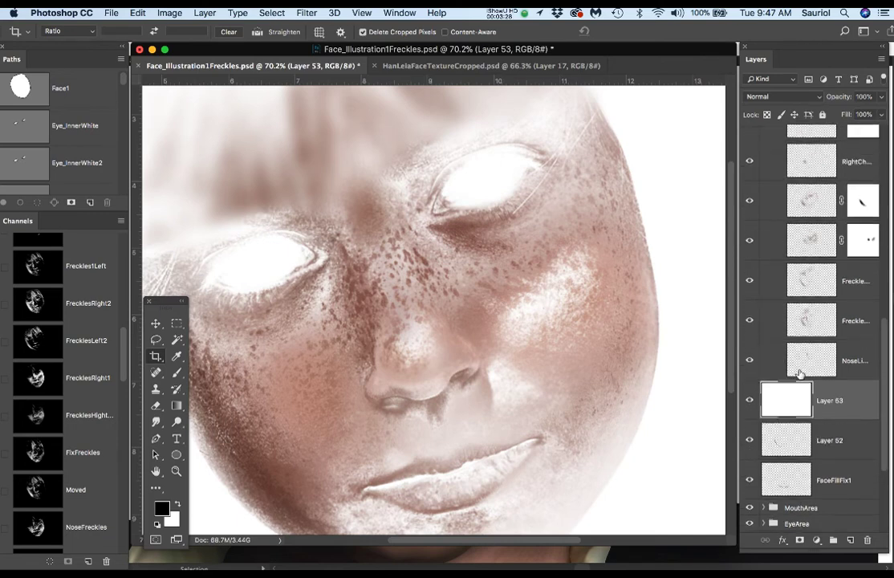
pyautogui.scroll(1, 799, 373)
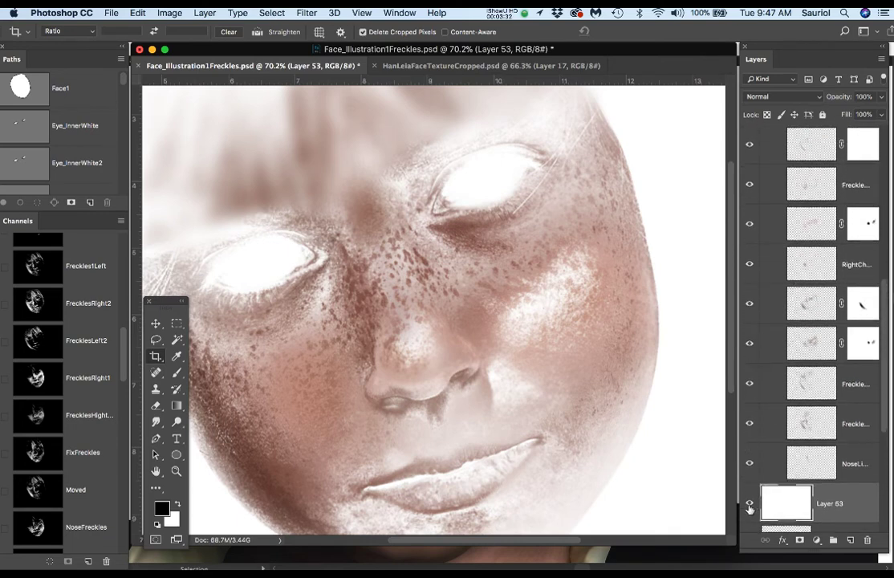
pyautogui.scroll(2, 839, 303)
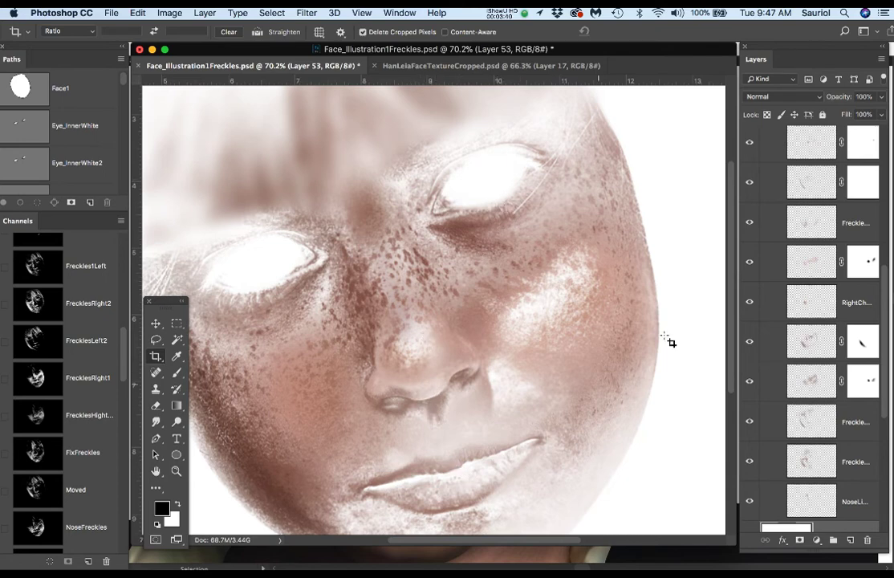
pyautogui.scroll(1, 801, 251)
pyautogui.scroll(-10, 802, 251)
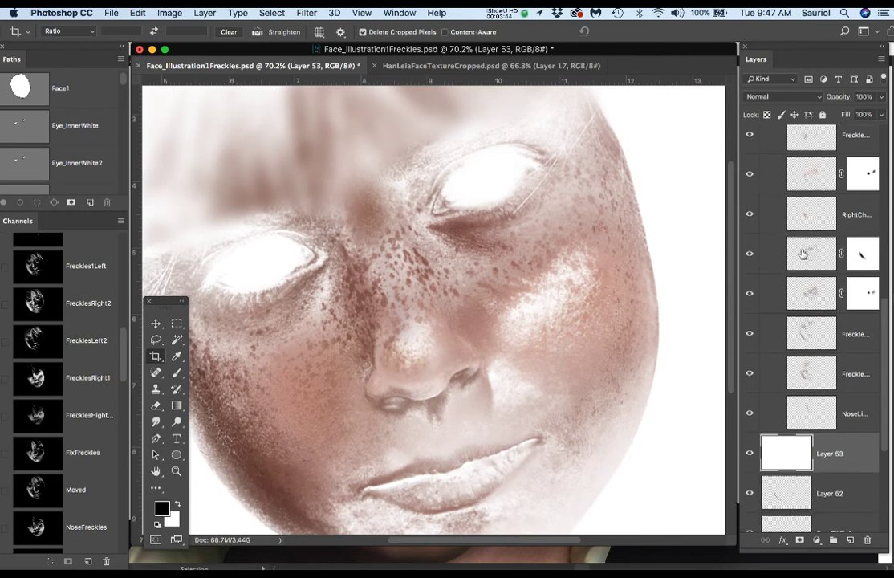
pyautogui.click(750, 456)
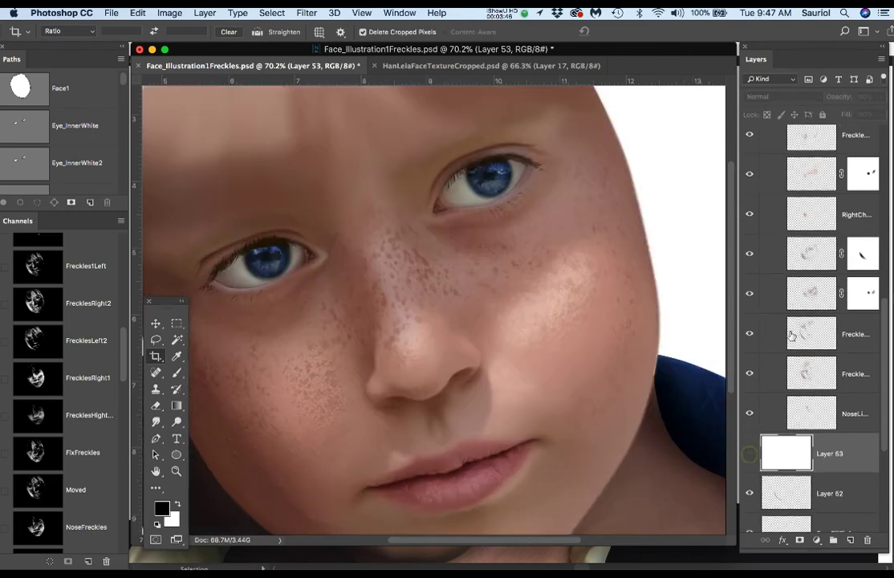
# - Hide the Freckles group and briefly show the ClickyyNoMask reference photo to compare it with the unfreckled face
pyautogui.scroll(10, 790, 325)
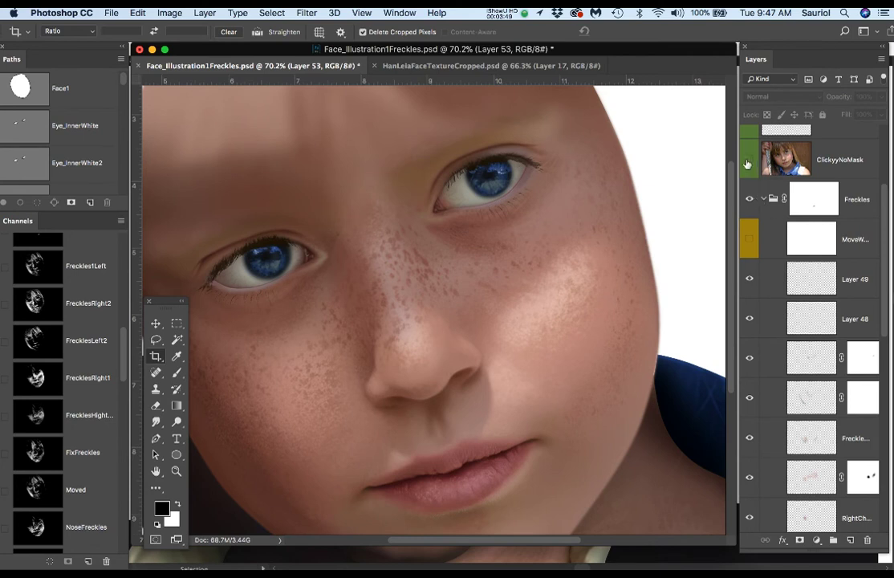
pyautogui.click(749, 200)
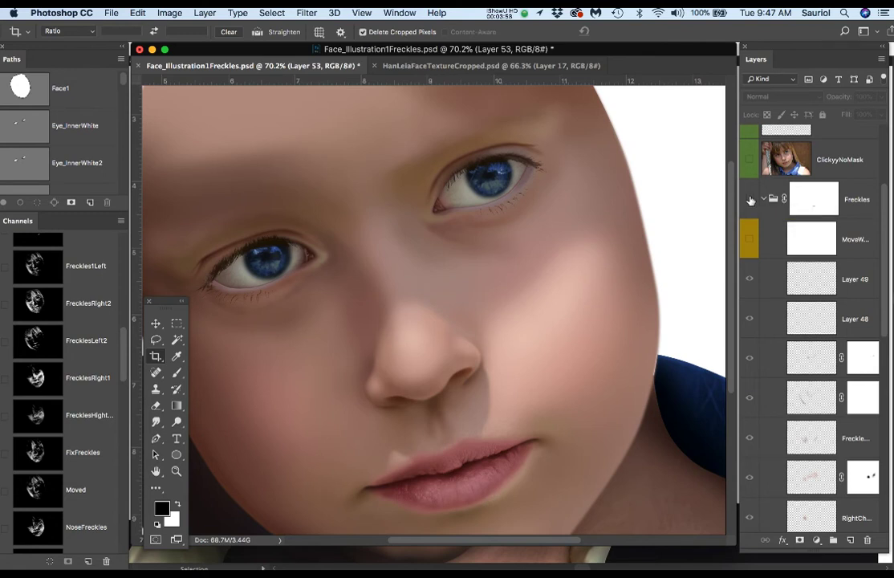
pyautogui.click(749, 160)
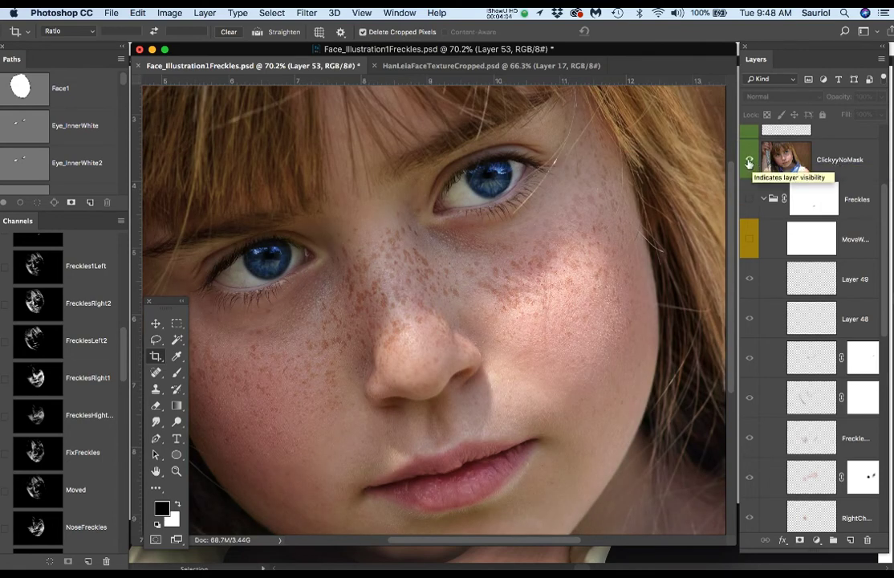
pyautogui.click(749, 161)
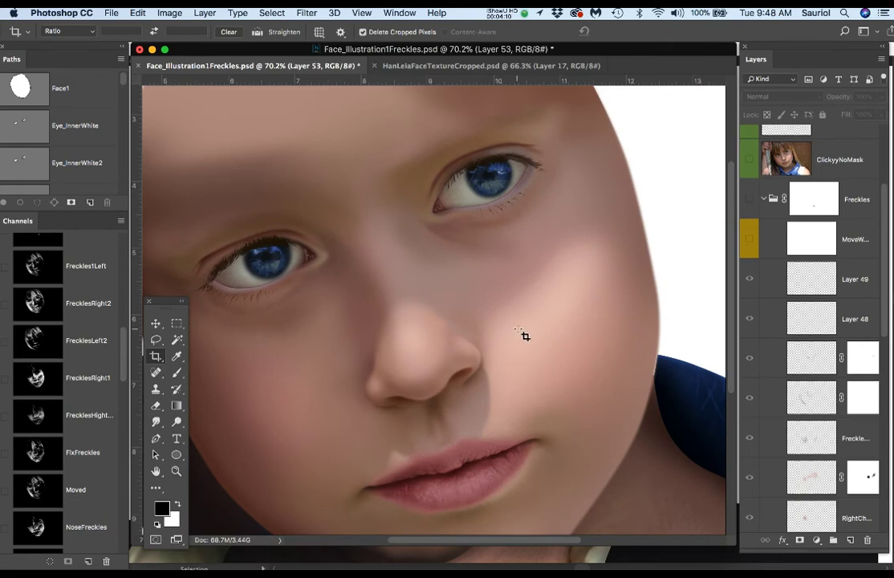
# - Switch to HanLeiaFaceTextureCropped.psd and display the Overallpores2 path over the man's face to examine the pore shapes
pyautogui.click(417, 70)
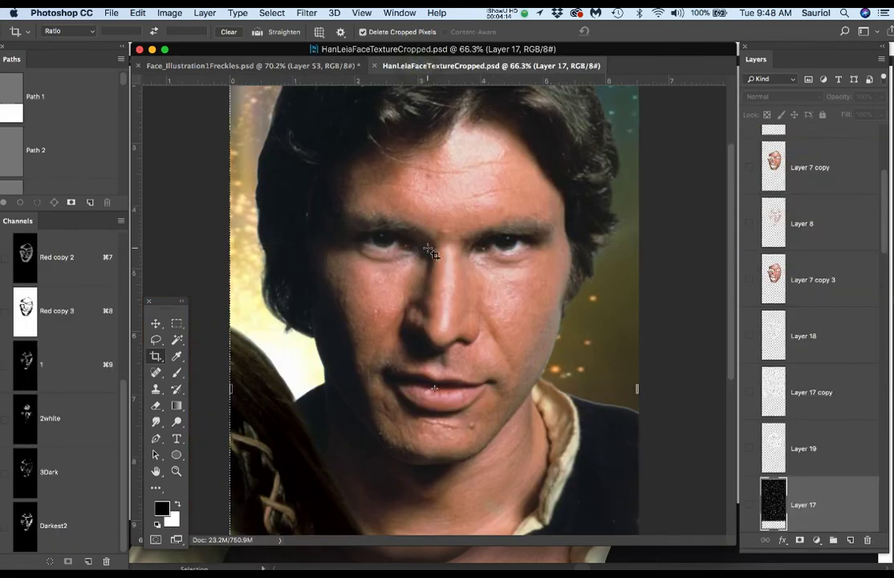
pyautogui.scroll(2, 431, 253)
pyautogui.scroll(1, 431, 253)
pyautogui.scroll(2, 431, 253)
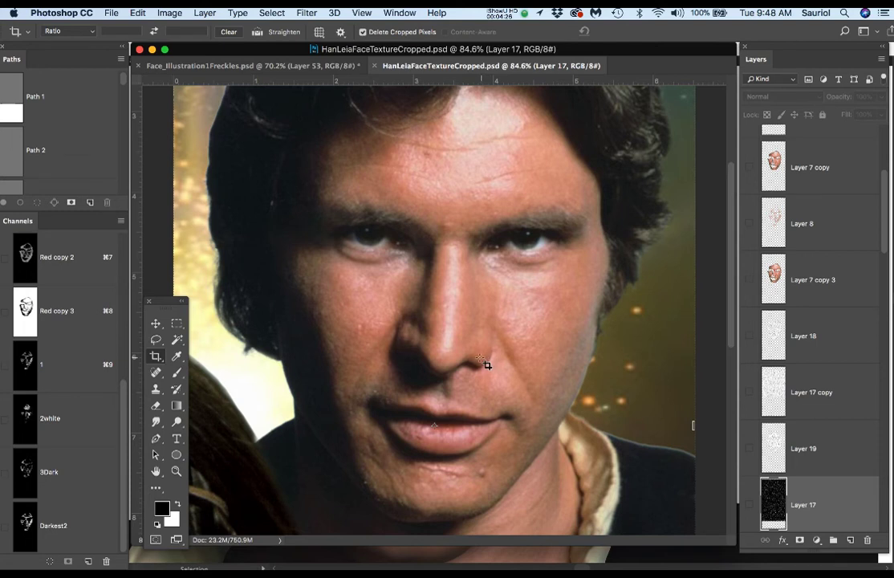
pyautogui.scroll(1, 472, 365)
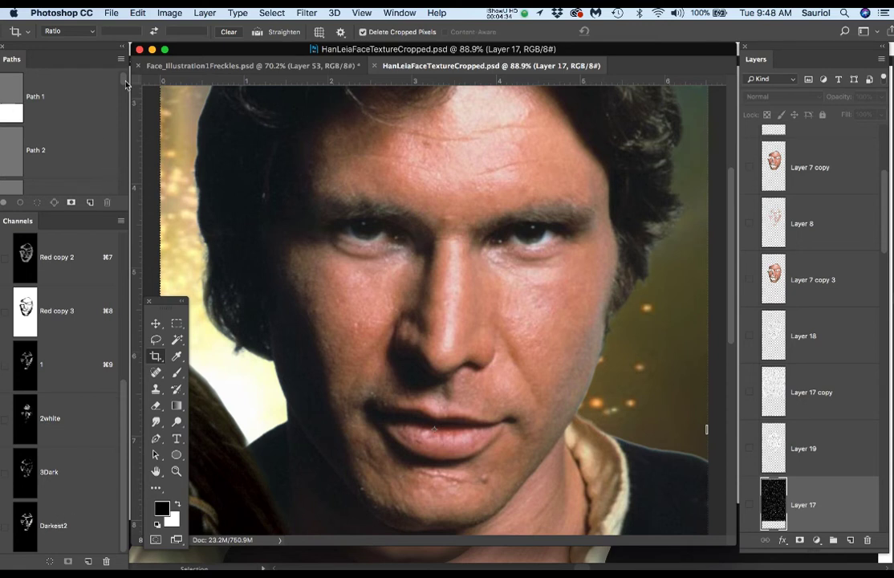
pyautogui.moveTo(125, 82); pyautogui.dragTo(107, 178)
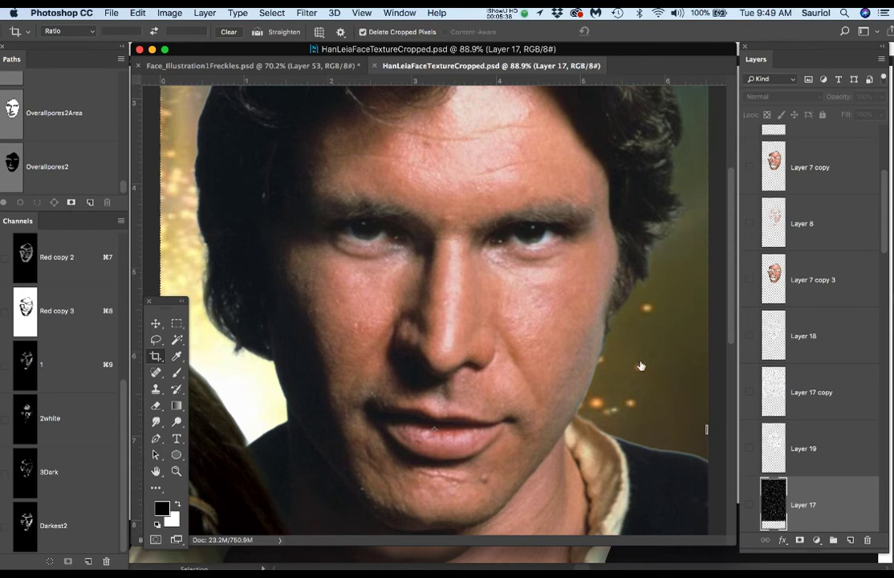
pyautogui.click(447, 295)
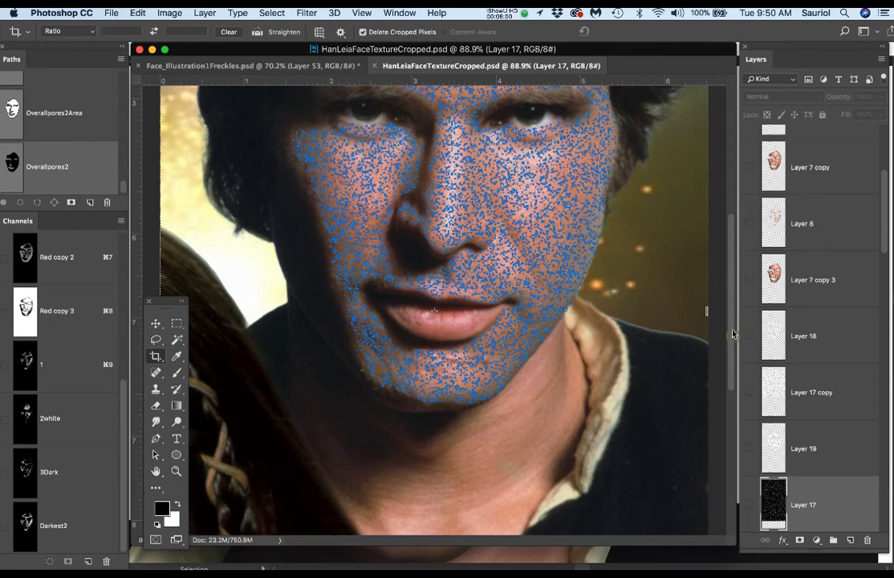
pyautogui.moveTo(732, 330); pyautogui.dragTo(732, 322)
pyautogui.scroll(1, 568, 325)
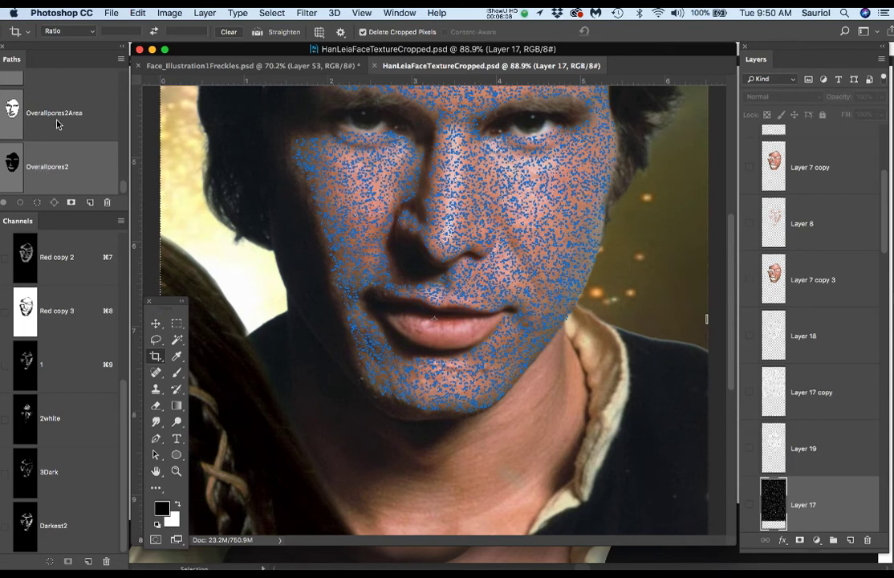
pyautogui.scroll(5, 56, 119)
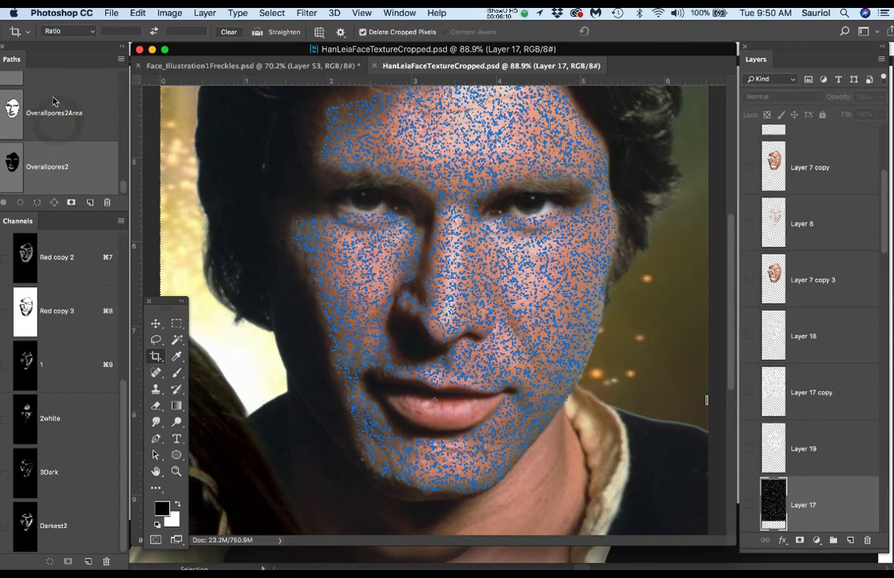
pyautogui.scroll(1, 57, 120)
# - Switch to the Move tool and display the Overallpores2Area path that outlines the face's skin areas
pyautogui.press('v')
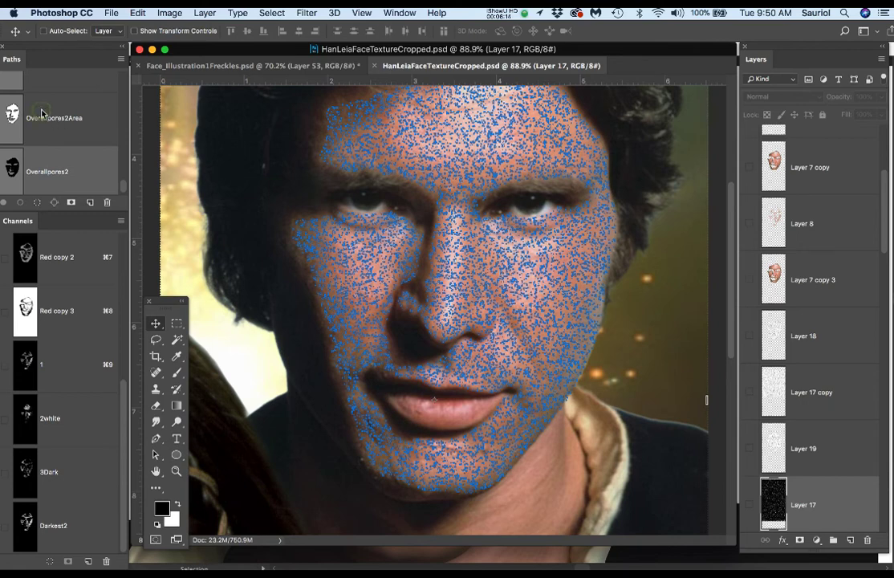
pyautogui.click(42, 113)
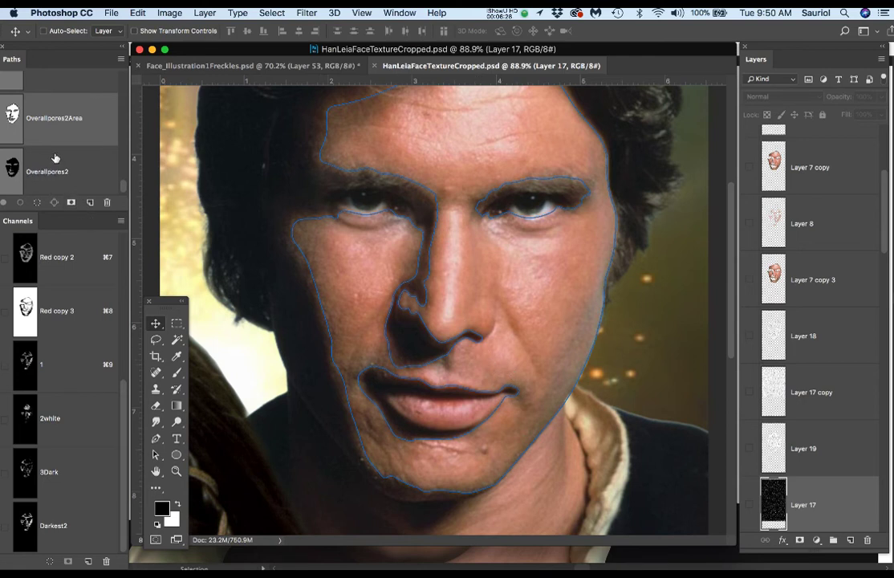
pyautogui.scroll(1, 48, 138)
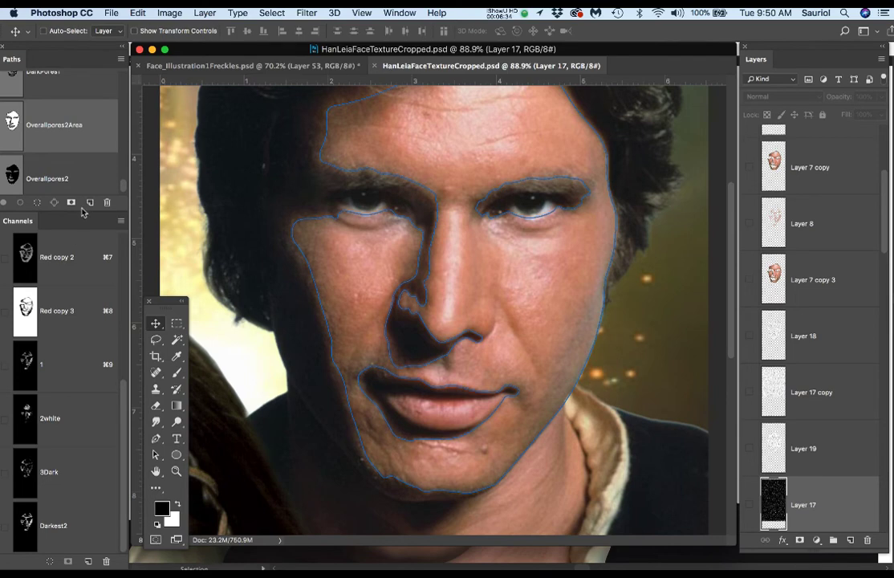
# - View the saved alpha channels 1, 2white, 3Dark and Darkest2 in turn to compare the skin texture masks
pyautogui.click(76, 365)
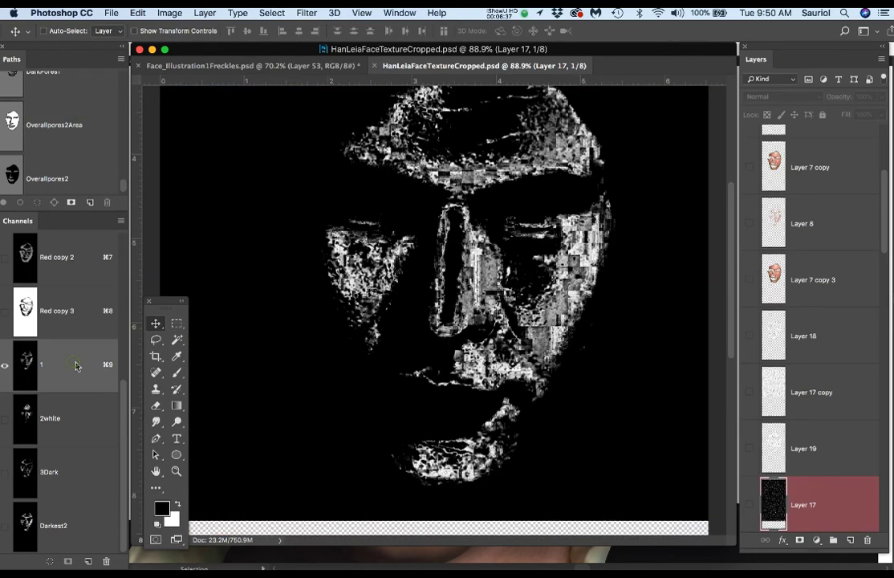
pyautogui.click(74, 410)
pyautogui.click(80, 475)
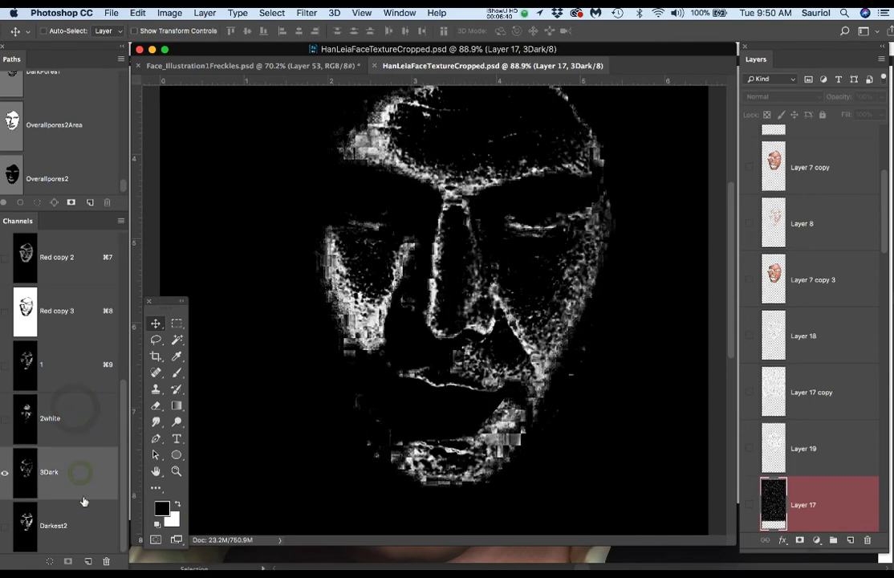
pyautogui.click(88, 520)
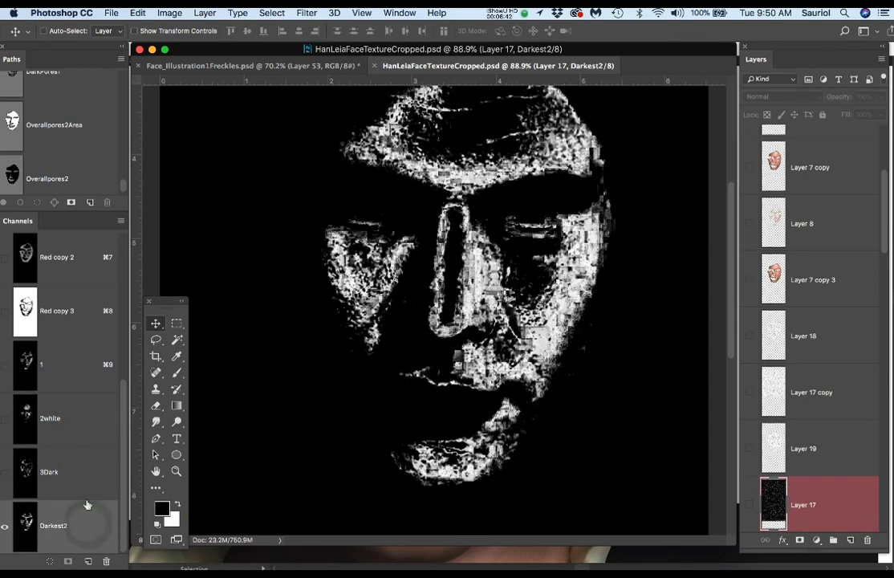
pyautogui.click(82, 359)
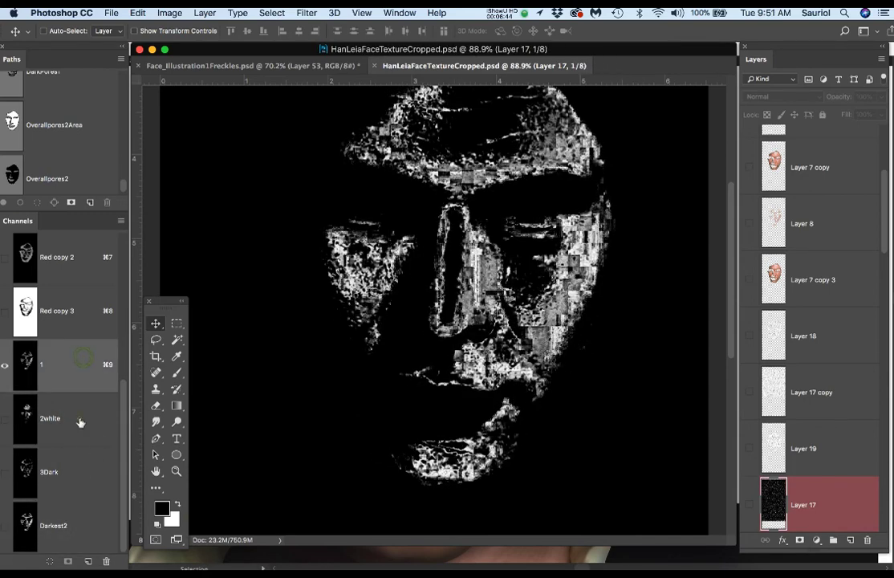
pyautogui.click(80, 418)
pyautogui.click(84, 467)
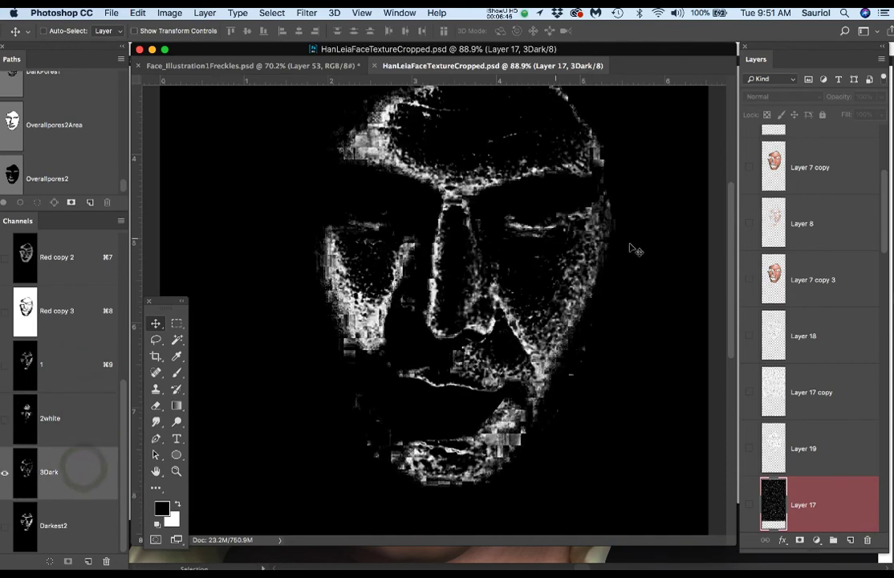
# - Return to the colour image with Layer 7 copy selected and display the Overallpores2 path over the face
pyautogui.click(833, 167)
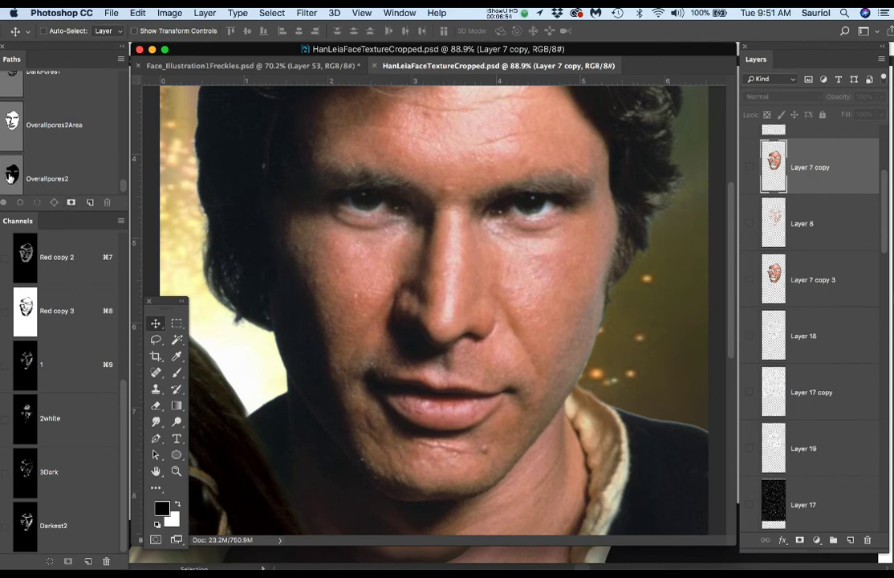
pyautogui.click(68, 157)
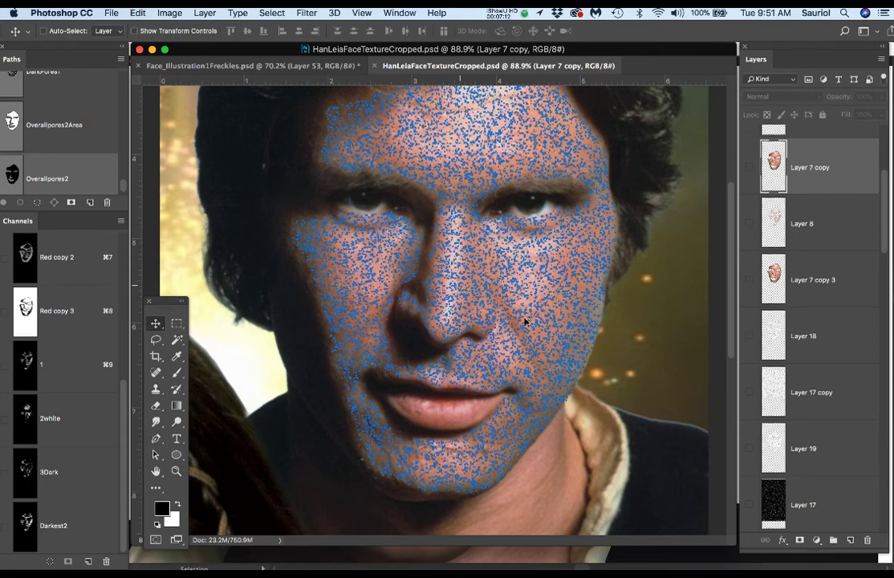
pyautogui.press('super+plus')
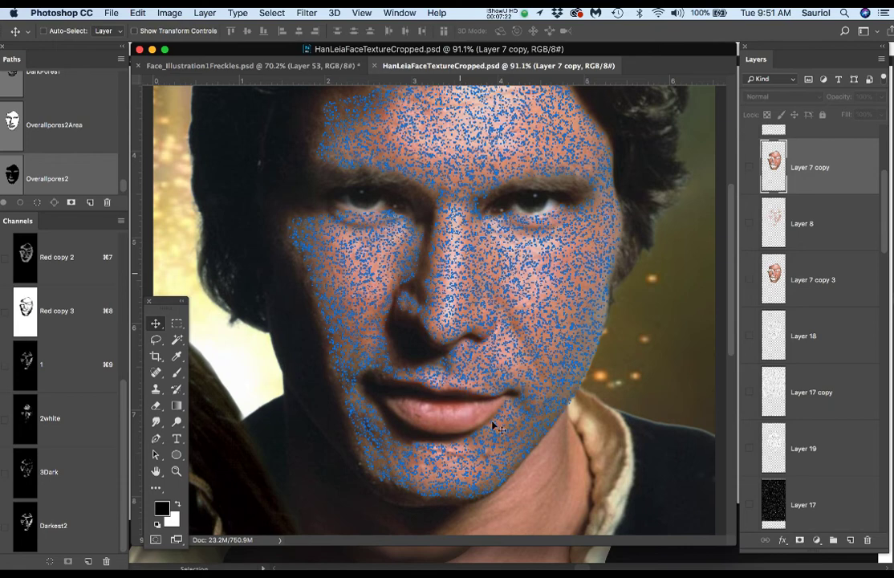
# - Switch to HanOnly.ai in Illustrator, make the Texture layer visible and expand its contents
pyautogui.click(655, 554)
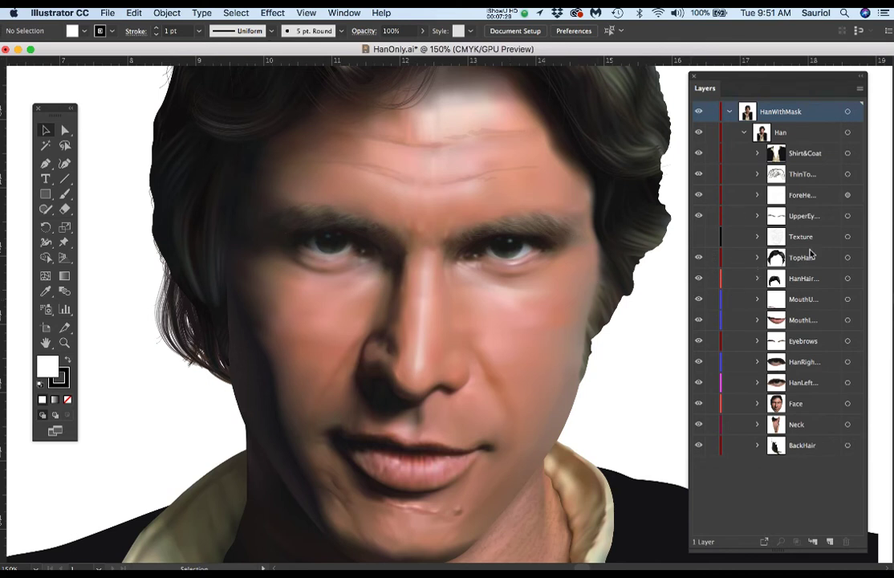
pyautogui.click(699, 237)
pyautogui.click(758, 237)
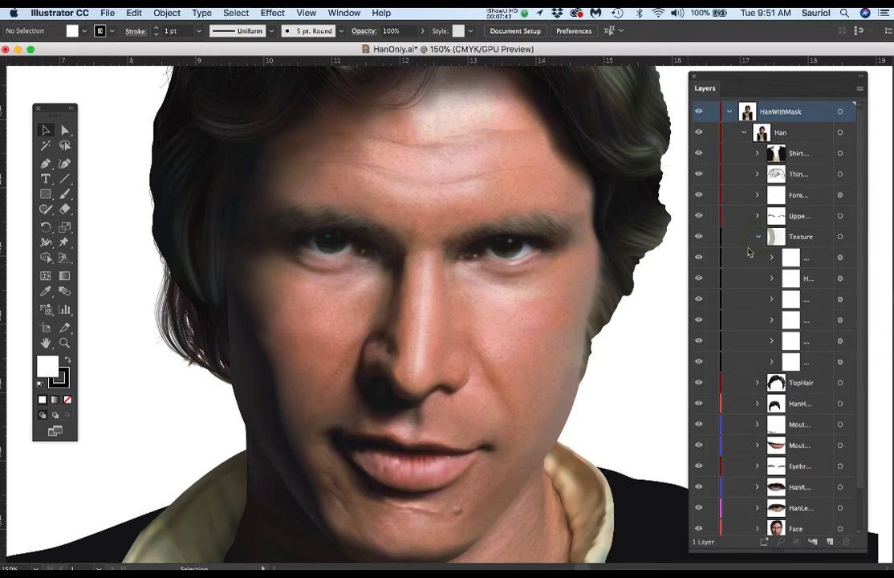
# - Select the topmost group inside the Texture layer and set its opacity to 100%
pyautogui.click(839, 258)
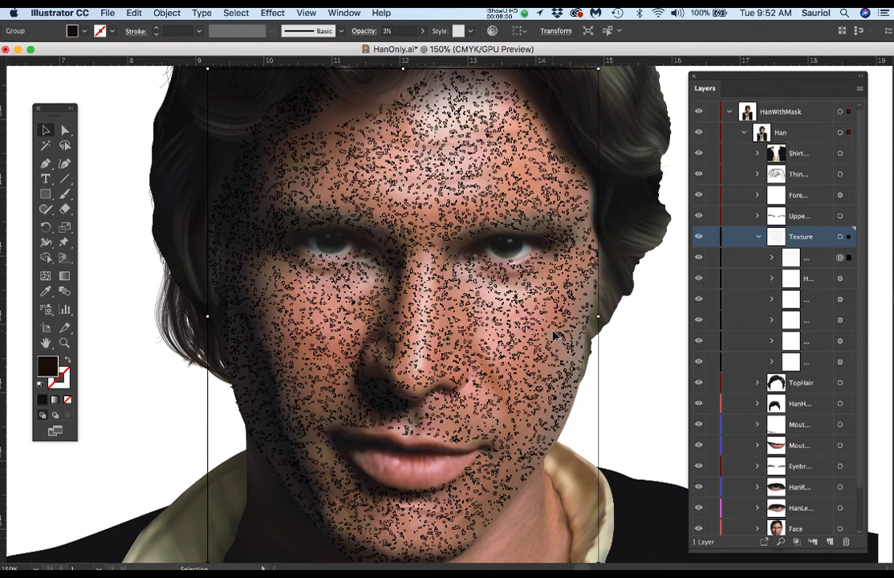
pyautogui.click(399, 31)
pyautogui.write('1')
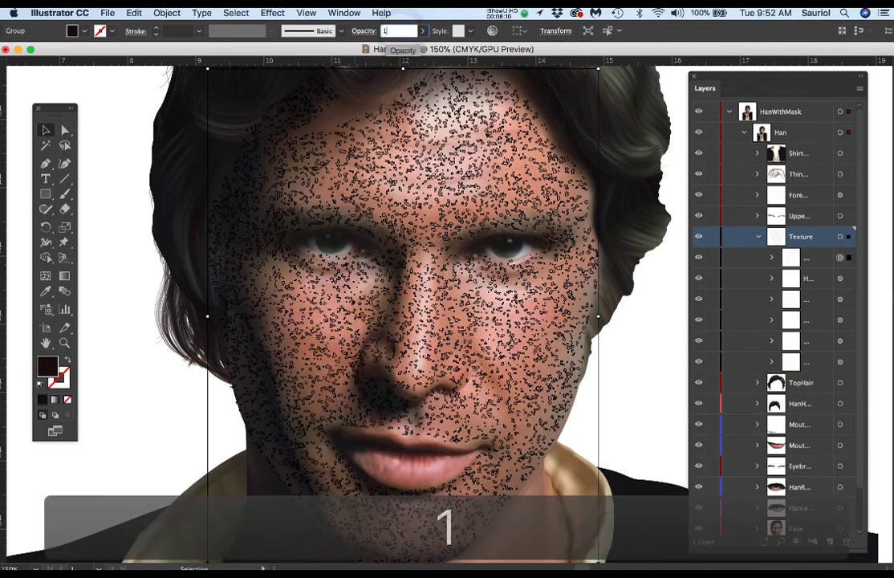
pyautogui.write('00')
pyautogui.press('Return')
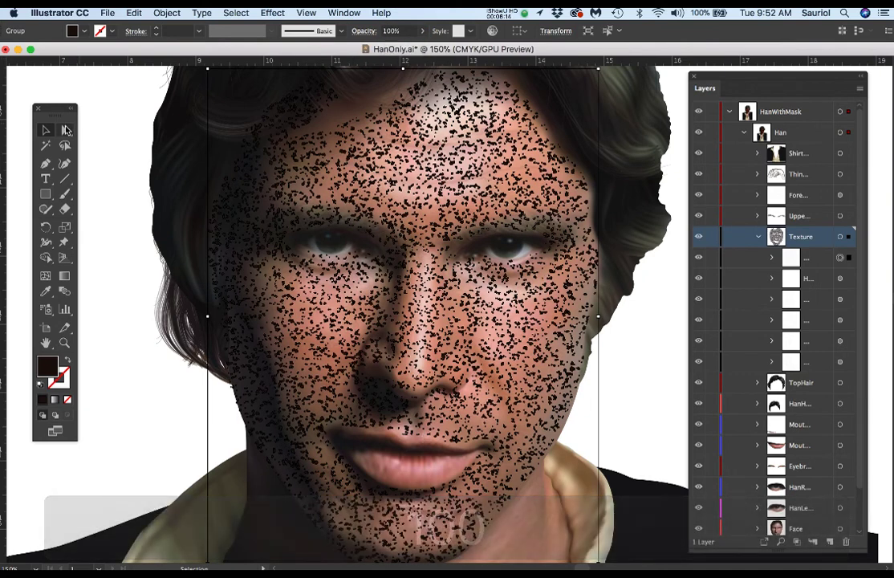
# - Deselect the pore artwork and reselect Texture's topmost group with the Direct Selection tool active to show its anchor points
pyautogui.press('a')
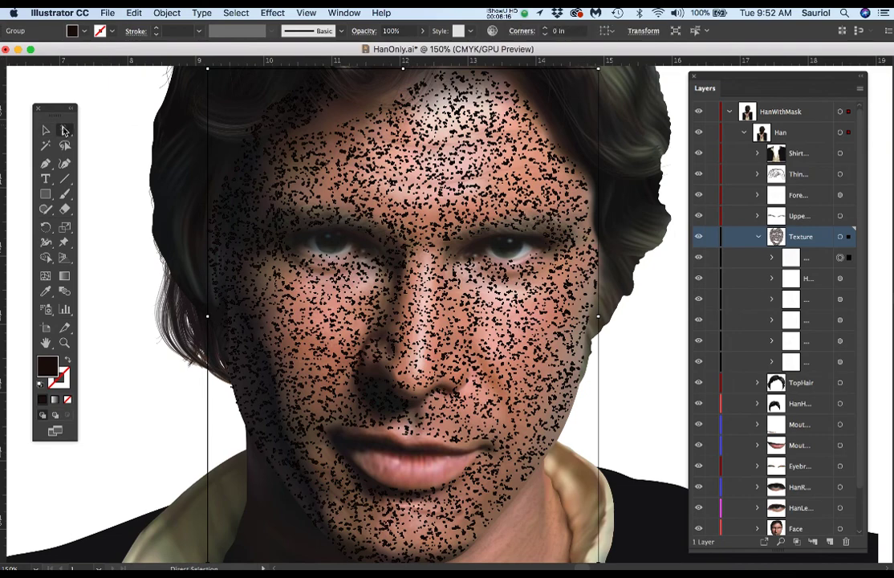
pyautogui.click(110, 117)
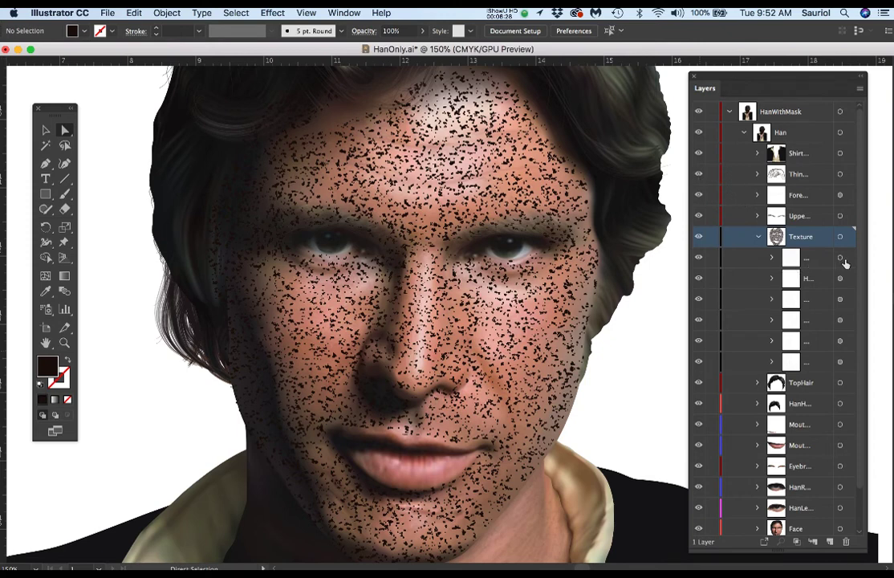
pyautogui.click(840, 257)
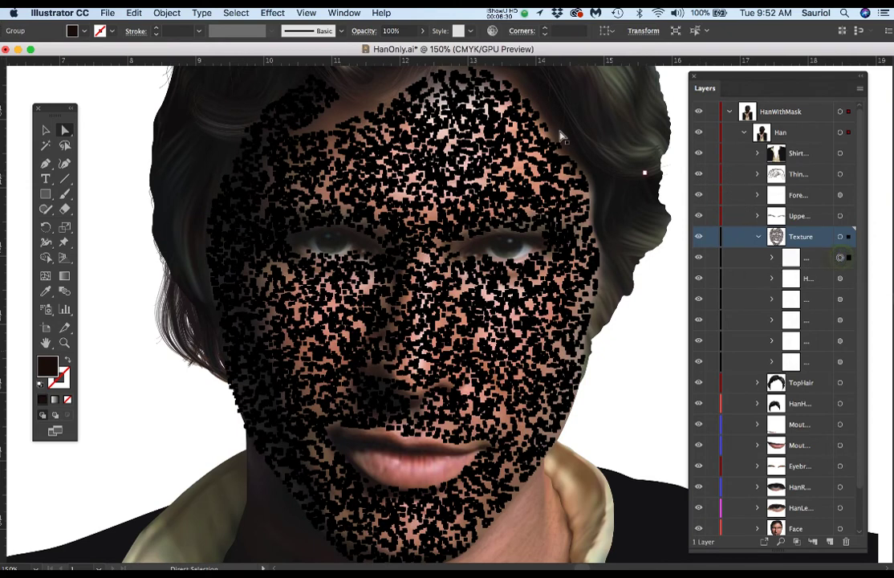
# - Set the opacity of the Texture layer's topmost group to 3% and deselect the pore artwork
pyautogui.click(405, 32)
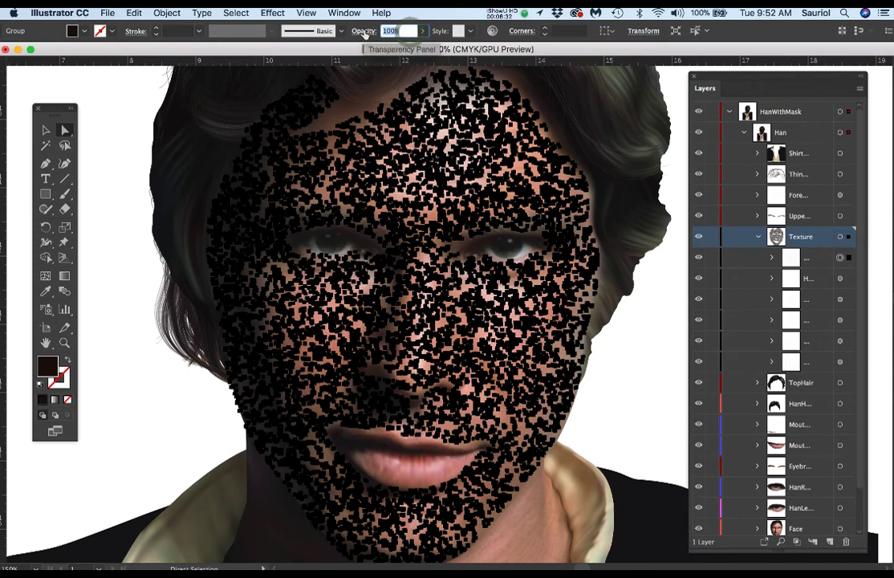
pyautogui.write('3')
pyautogui.press('Return')
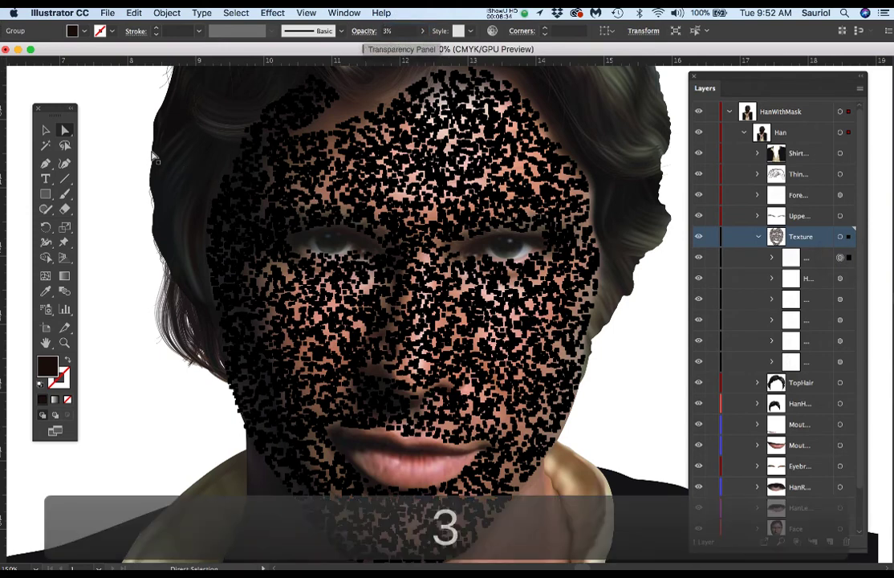
pyautogui.click(116, 143)
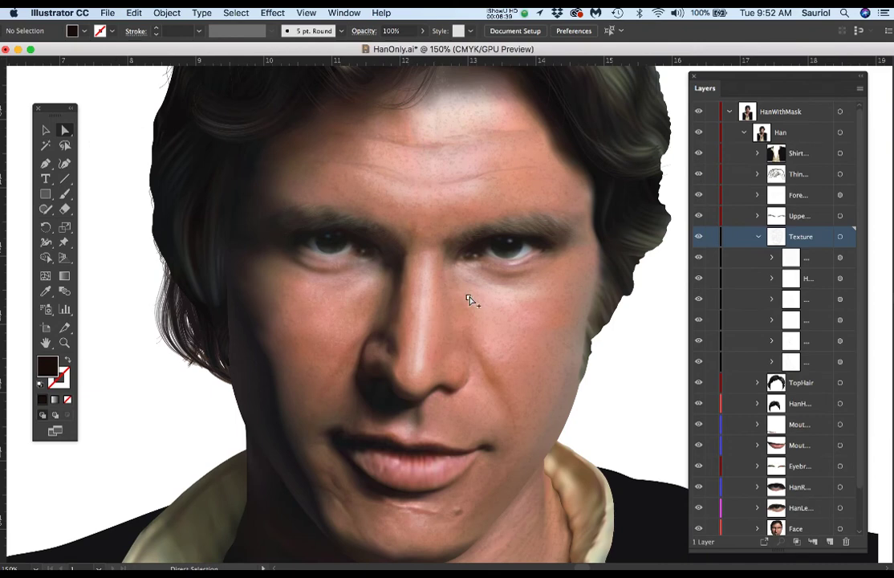
# - Compare the skin around the nose and eyes with Texture's topmost group hidden and shown, and with the whole Texture layer hidden
pyautogui.scroll(3, 473, 300)
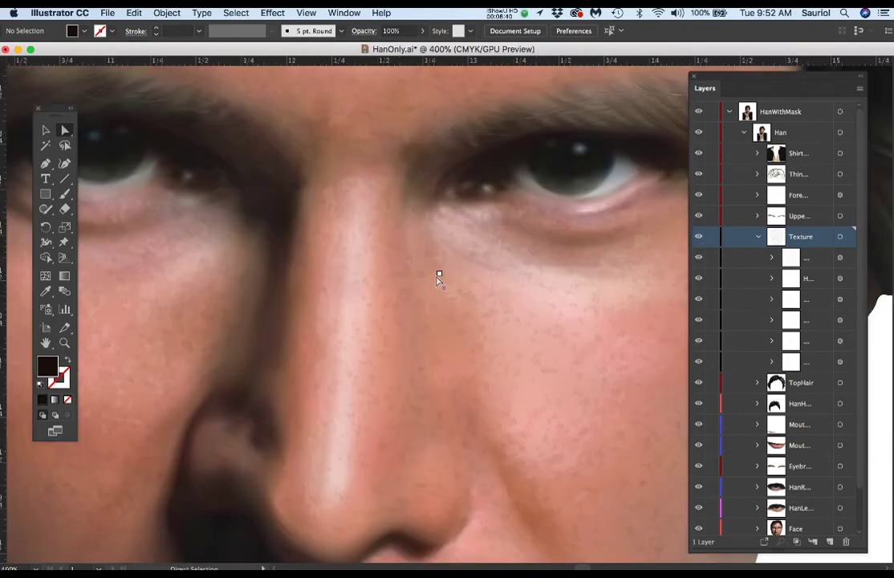
pyautogui.click(697, 256)
pyautogui.click(697, 257)
pyautogui.scroll(-5, 447, 252)
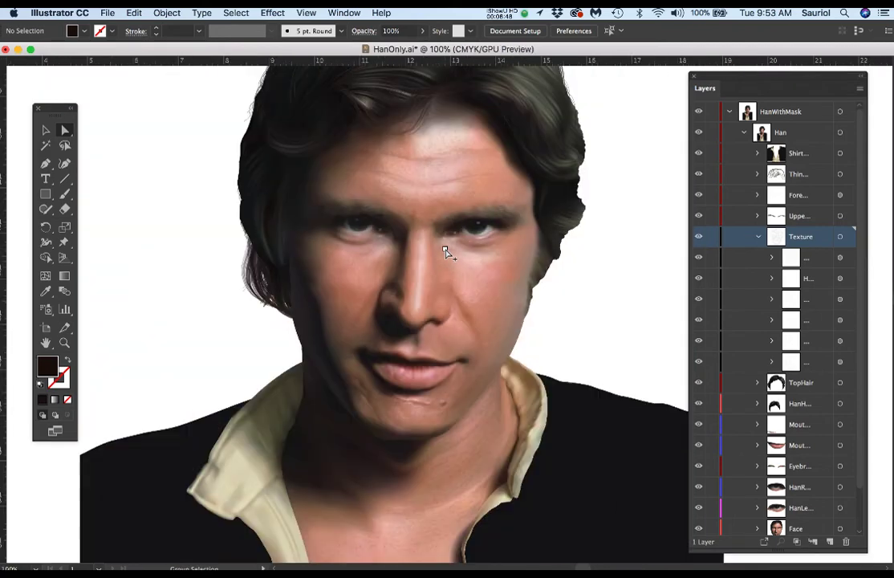
pyautogui.scroll(3, 447, 252)
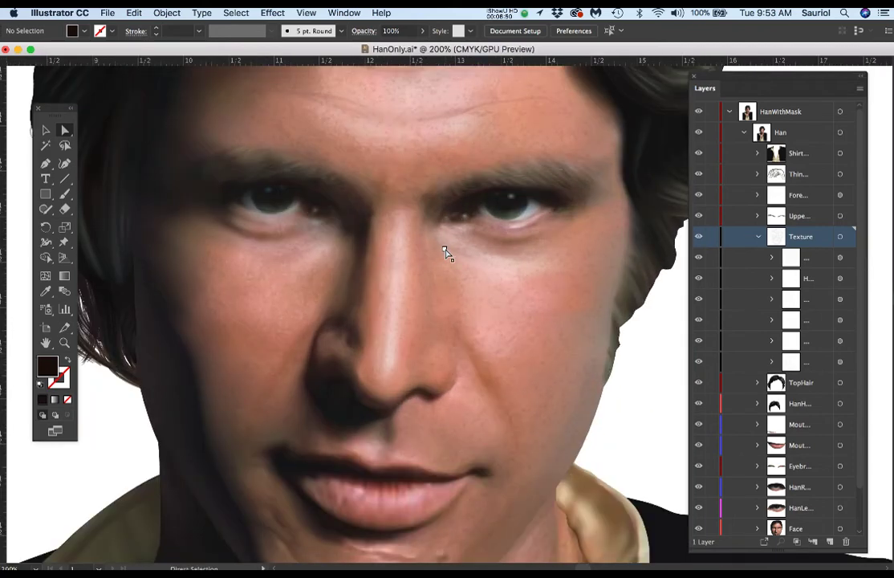
pyautogui.scroll(-1, 447, 252)
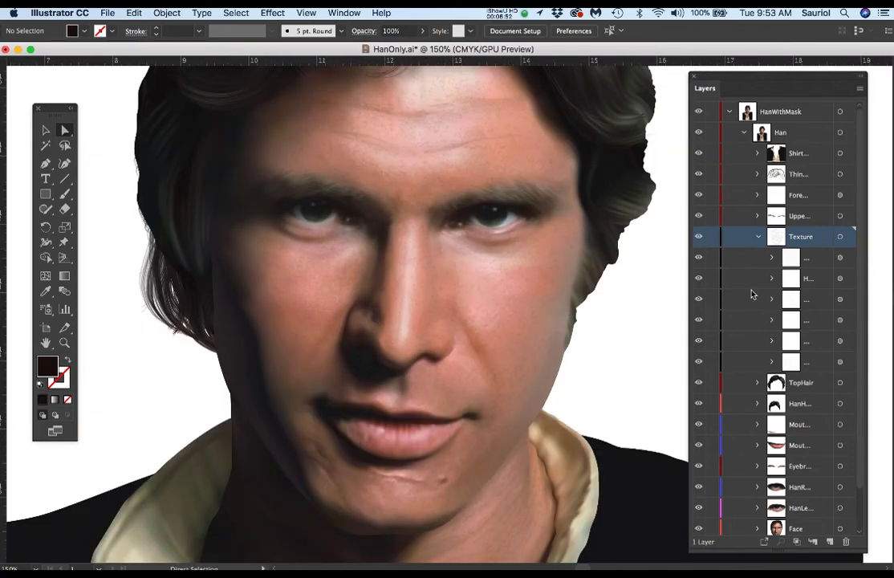
pyautogui.click(698, 237)
# - Close HanOnly.ai without saving the changes and quit Illustrator
pyautogui.click(5, 50)
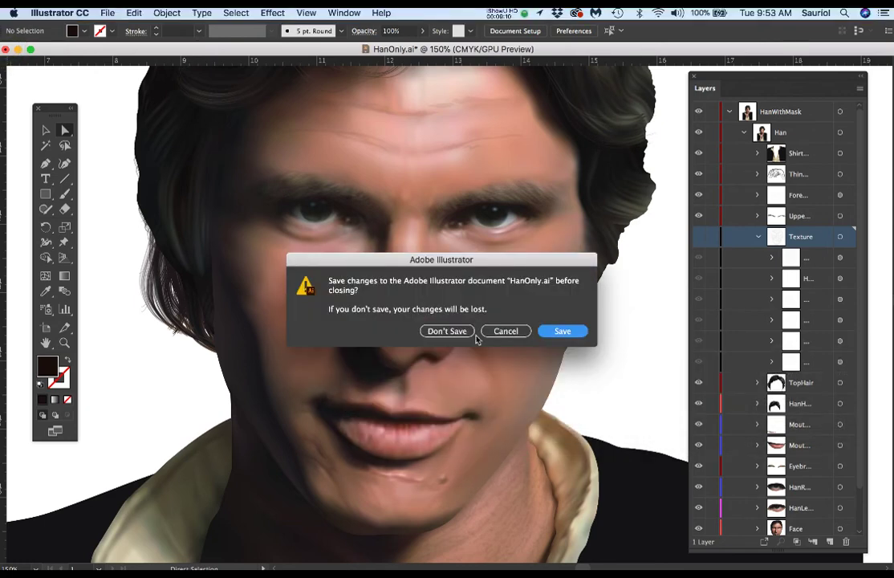
pyautogui.click(447, 330)
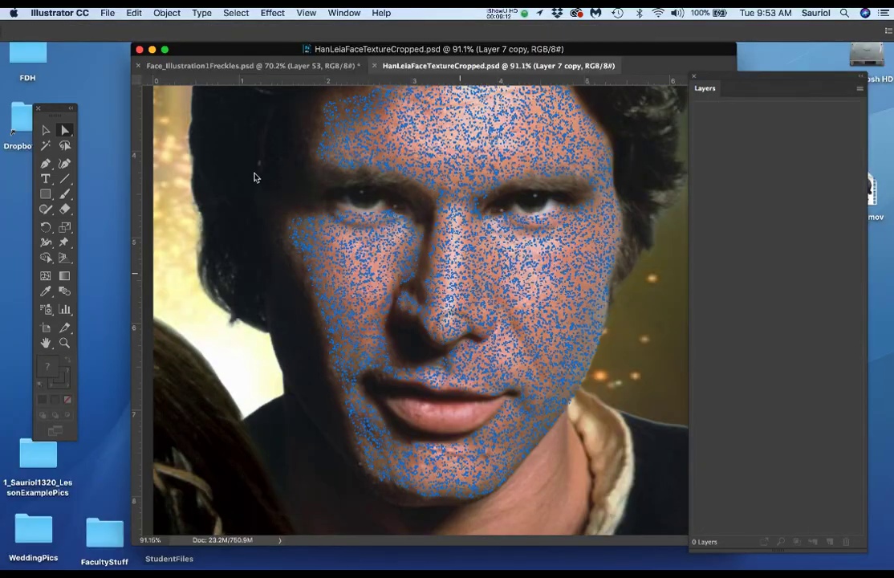
pyautogui.moveTo(1, 212)
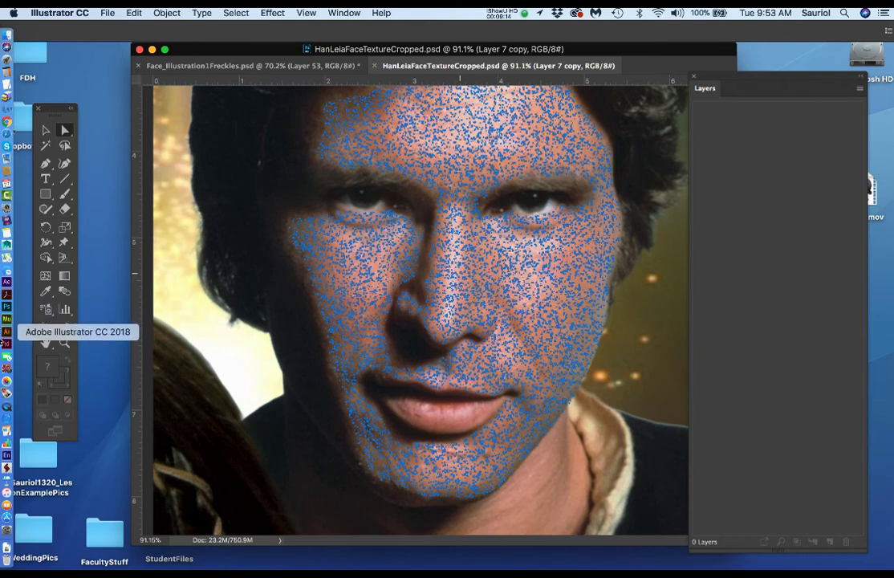
pyautogui.rightClick(7, 334)
pyautogui.click(41, 301)
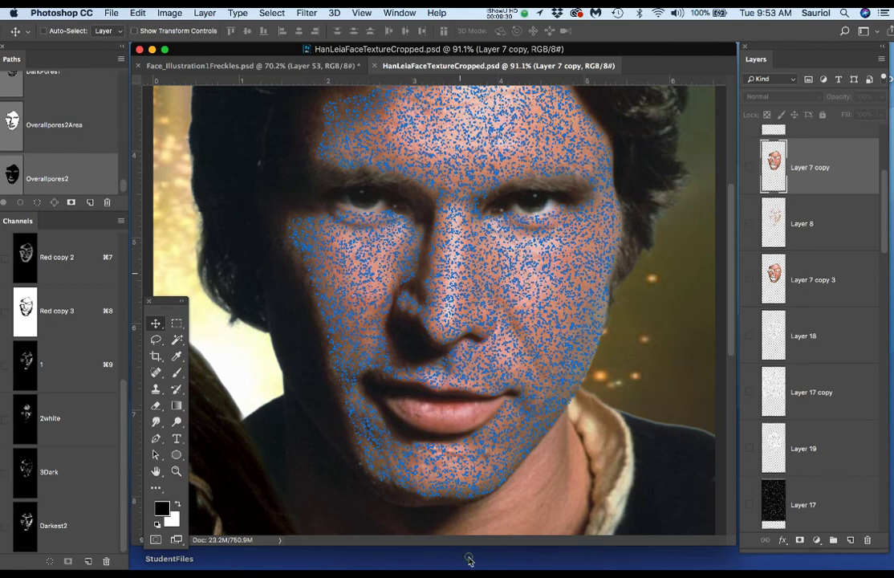
# - Switch to the girl's face illustration in Photoshop, show it in full screen mode and hide the Freckles group
pyautogui.click(470, 559)
pyautogui.click(589, 57)
pyautogui.press('f')
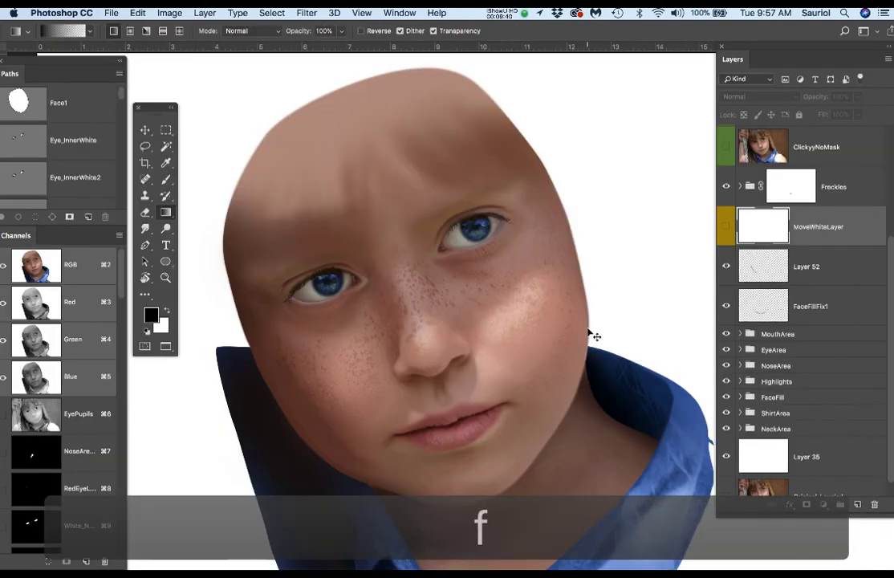
pyautogui.click(725, 189)
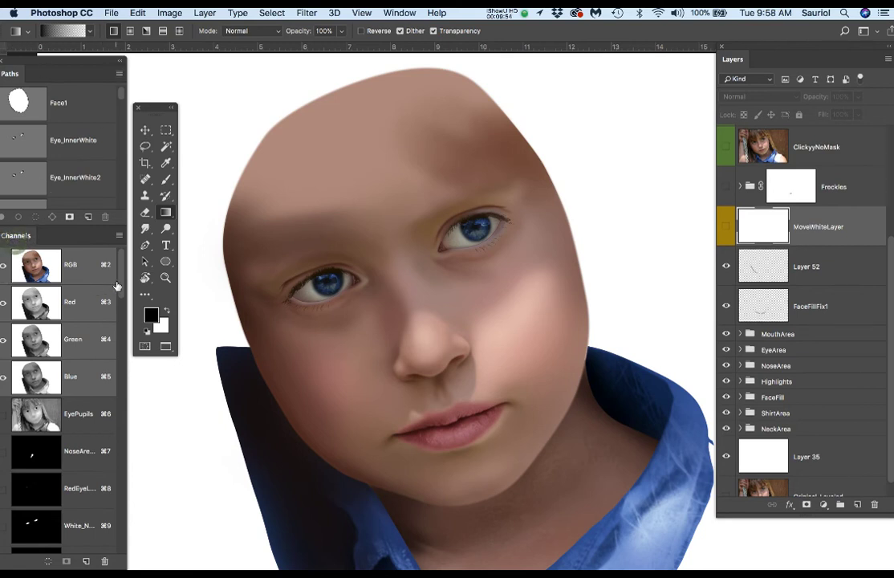
# - Examine the last alpha channels one by one, from the NeckMiddle channels through ShirtMedDarks to the ShirtBlue channels
pyautogui.moveTo(121, 290); pyautogui.dragTo(130, 536)
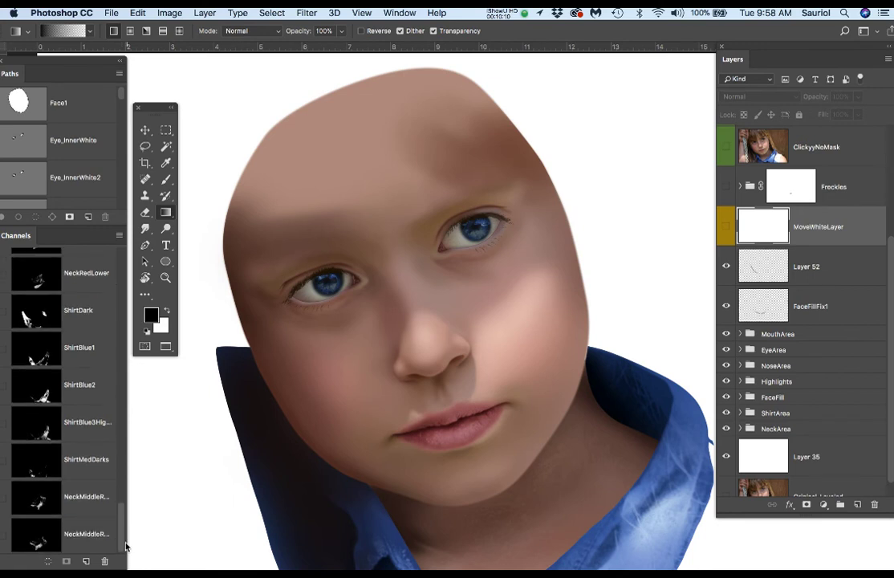
pyautogui.click(87, 534)
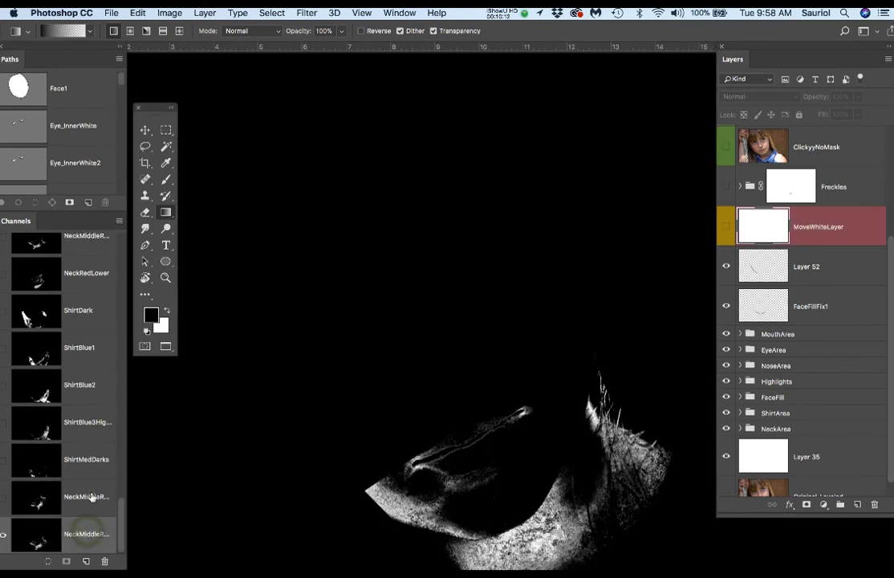
pyautogui.click(94, 497)
pyautogui.click(97, 459)
pyautogui.click(90, 421)
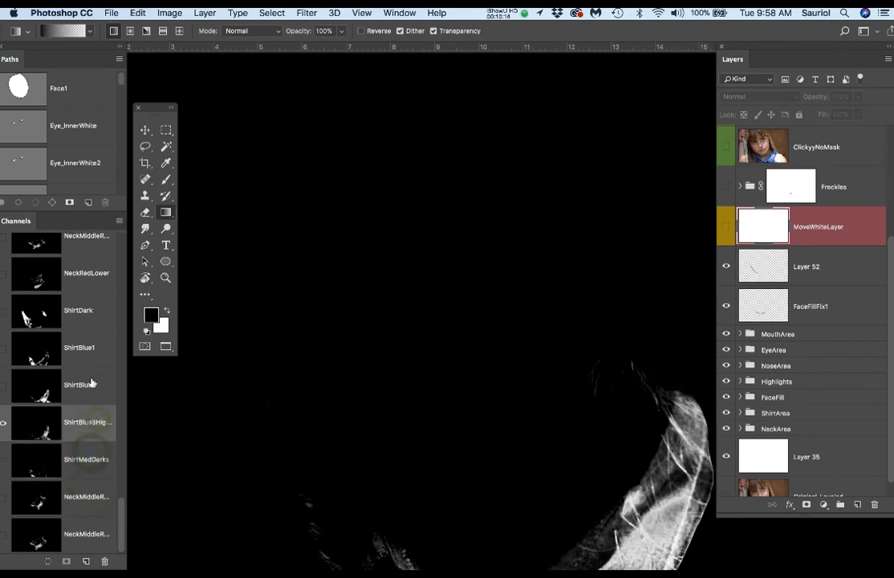
pyautogui.click(83, 386)
pyautogui.scroll(-5, 563, 522)
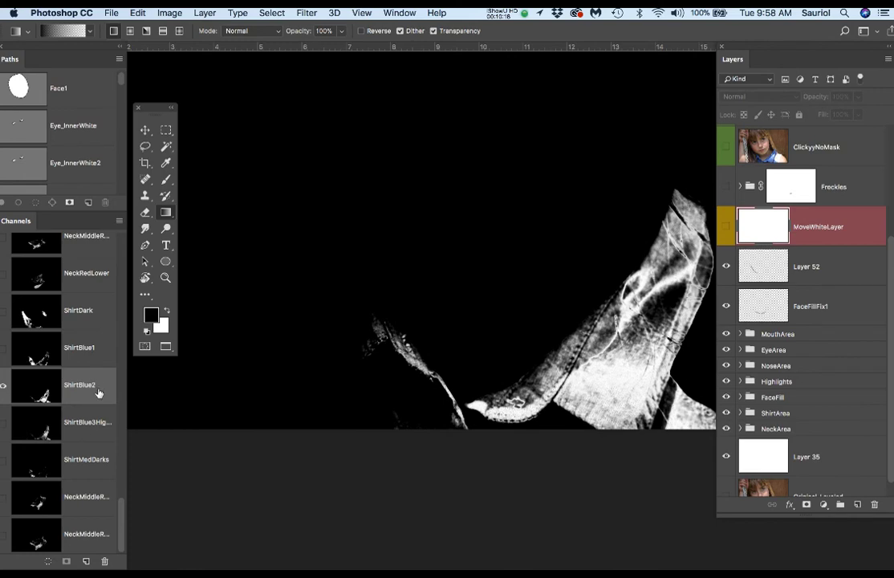
pyautogui.click(94, 352)
pyautogui.click(96, 311)
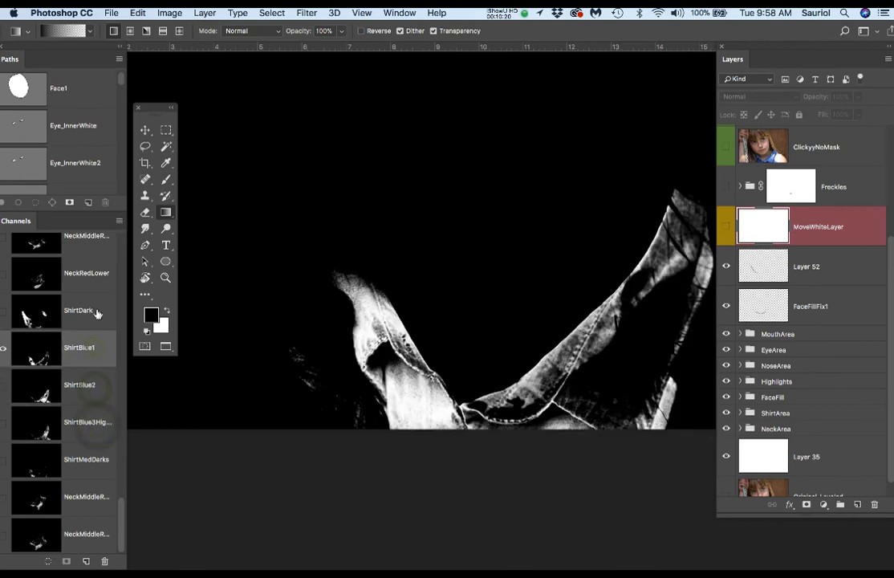
pyautogui.click(88, 354)
pyautogui.click(85, 386)
pyautogui.click(85, 422)
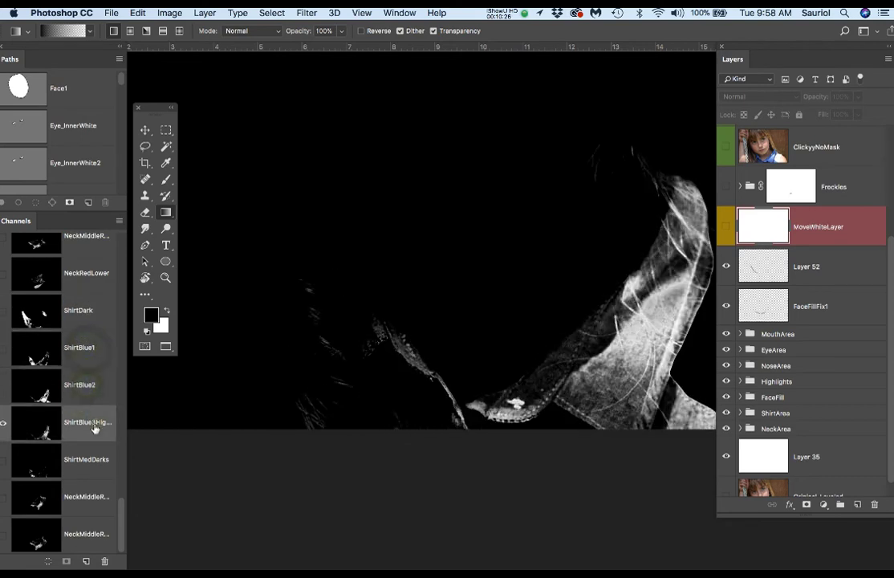
# - Examine the neck texture channels, from the NeckRedText channel through the two NeckDarkText channels to NeckMiddle
pyautogui.scroll(5, 72, 361)
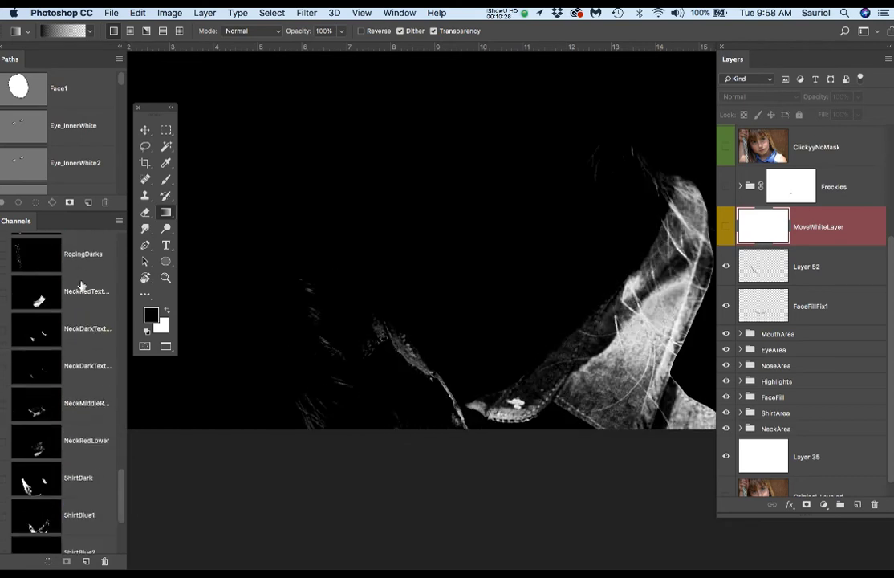
pyautogui.scroll(1, 80, 302)
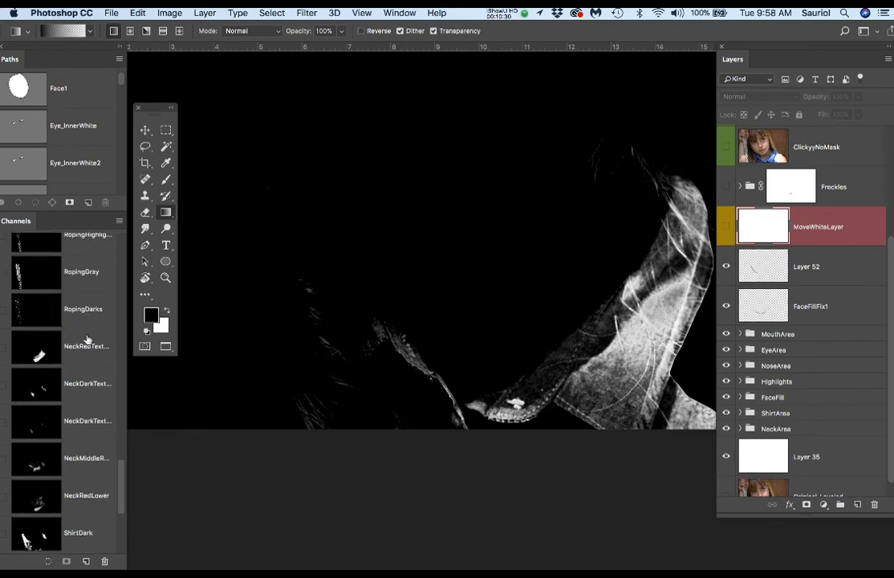
pyautogui.click(89, 344)
pyautogui.click(82, 378)
pyautogui.click(82, 416)
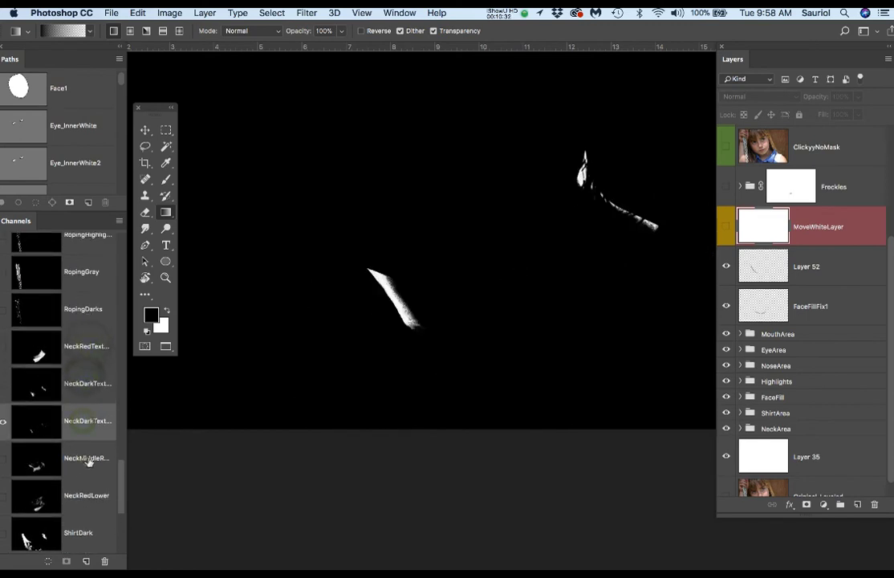
pyautogui.click(88, 461)
# - Examine the rope channels, including RopingDarks, RopingGray, the roping highlights and the RopingSection channels
pyautogui.scroll(4, 80, 473)
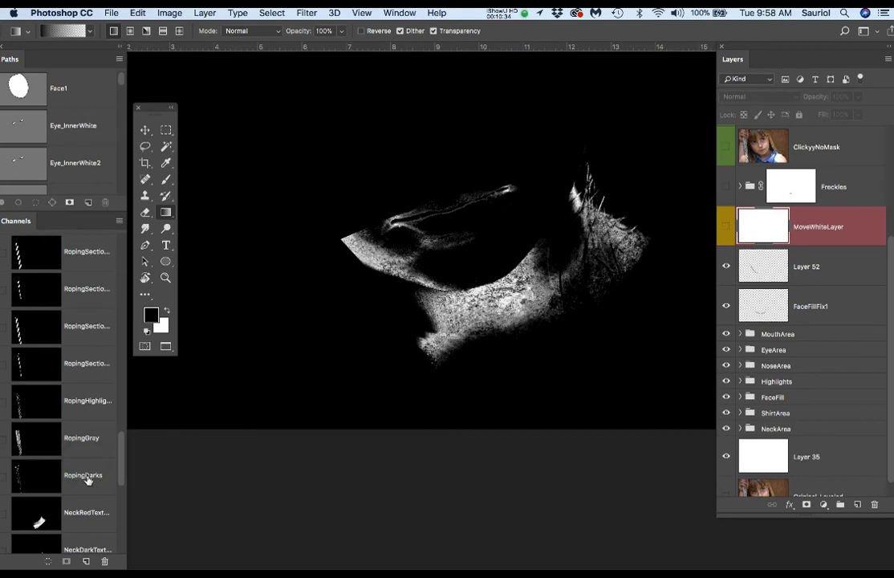
pyautogui.click(88, 479)
pyautogui.moveTo(251, 271); pyautogui.dragTo(405, 385)
pyautogui.click(85, 439)
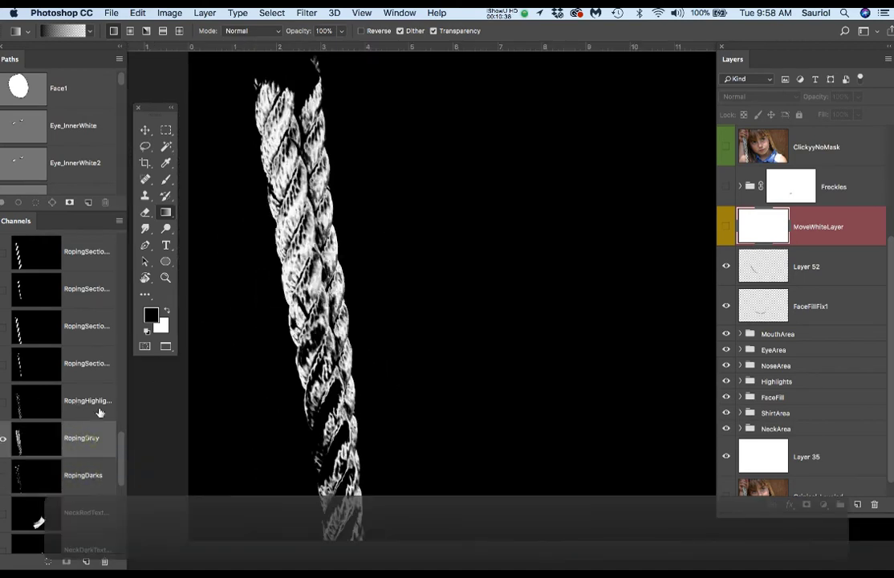
pyautogui.click(87, 400)
pyautogui.click(89, 324)
pyautogui.click(89, 288)
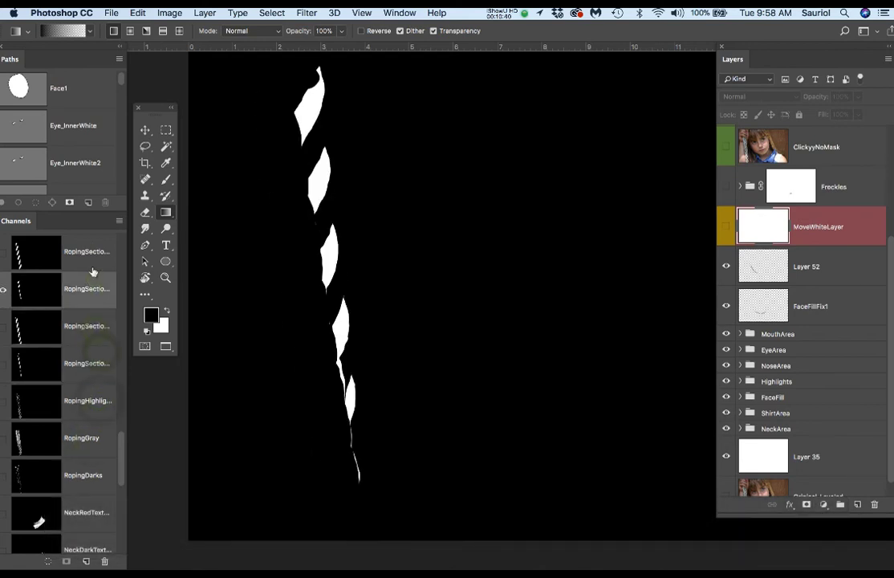
pyautogui.click(86, 251)
# - Examine the LastFreckles2 and LastFreckles channels over the face
pyautogui.scroll(1, 56, 300)
pyautogui.scroll(13, 57, 301)
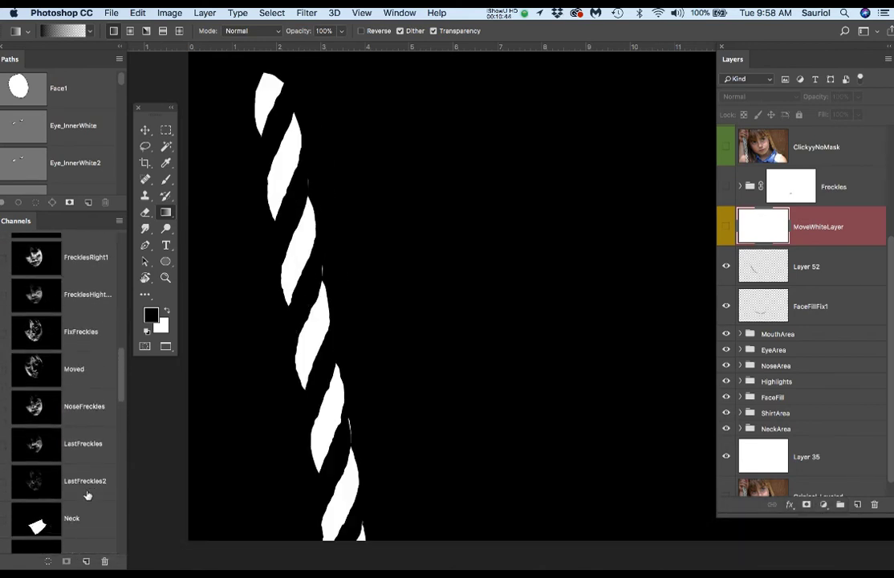
pyautogui.click(88, 481)
pyautogui.click(88, 442)
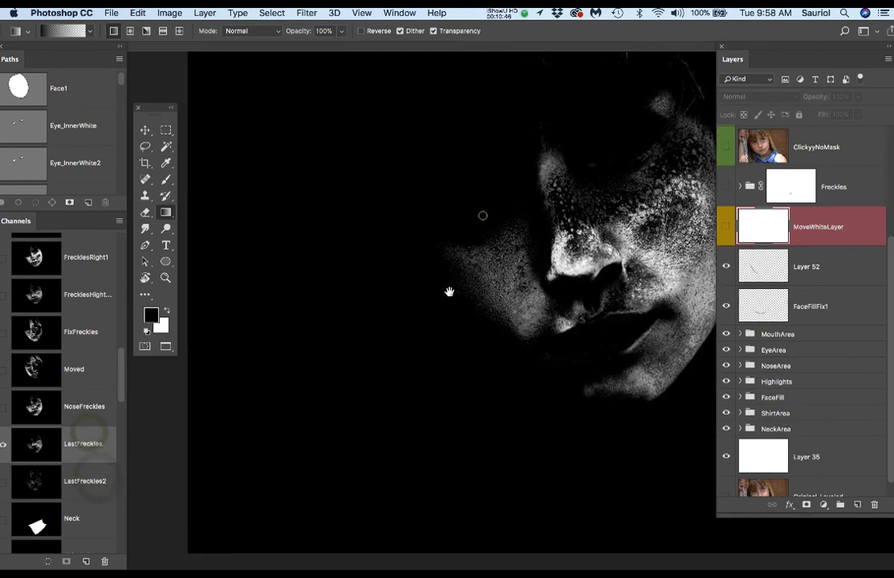
pyautogui.moveTo(449, 291); pyautogui.dragTo(295, 376)
pyautogui.hotkey('ctrl', 'r')
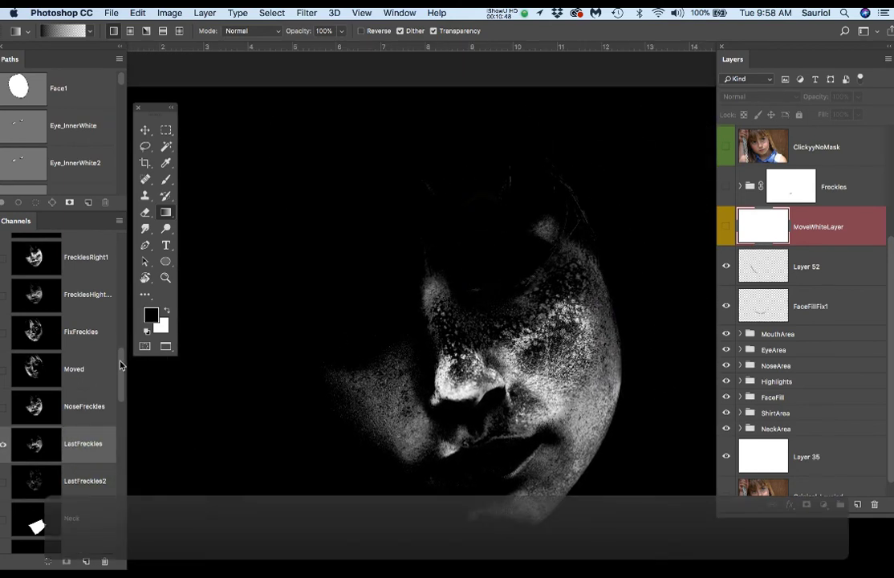
pyautogui.scroll(-10, 120, 365)
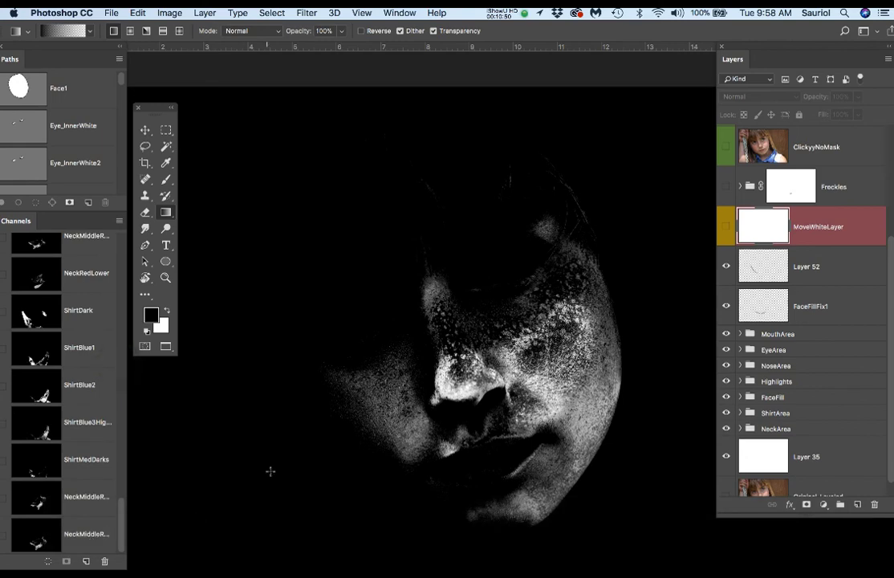
# - Select the ClickyyNoMask layer, load the Face1 path as a selection and make the layer visible
pyautogui.click(819, 149)
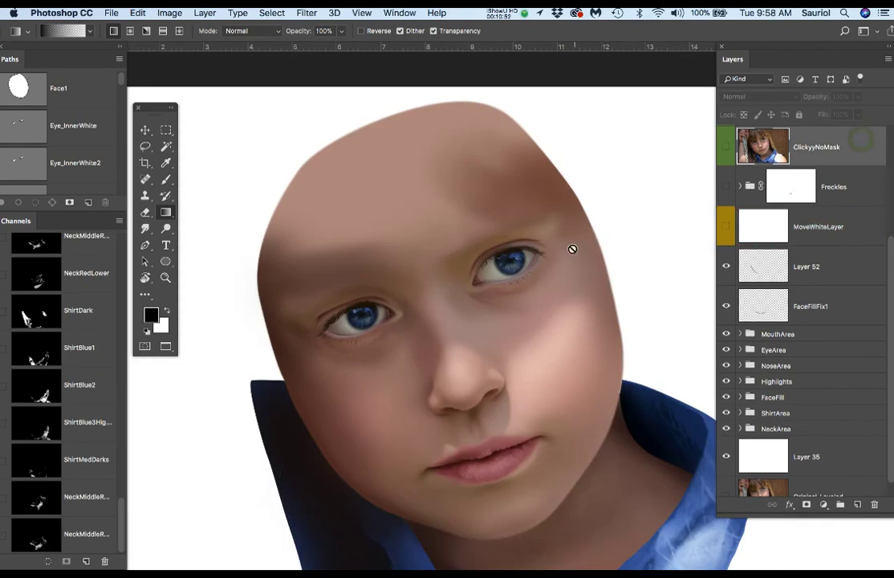
pyautogui.hotkey('ctrl', 'r')
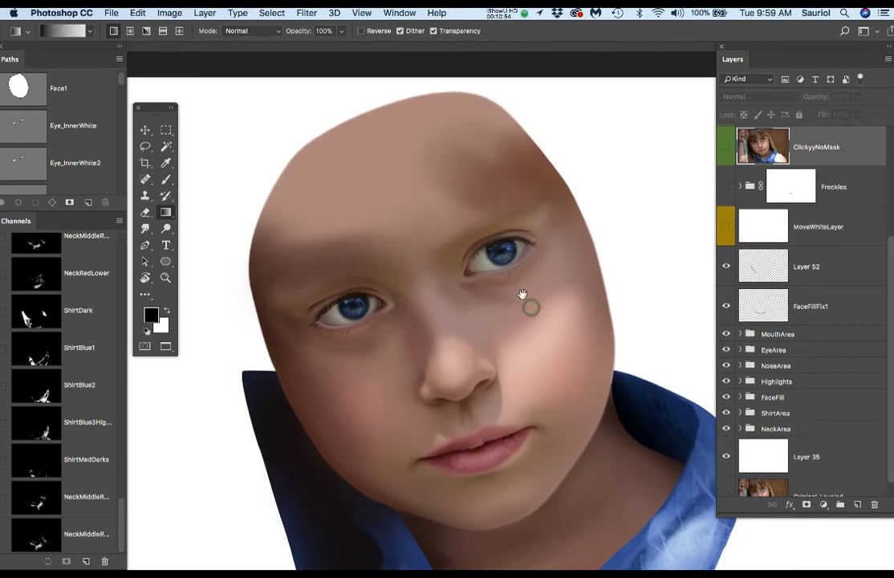
pyautogui.press('super+r')
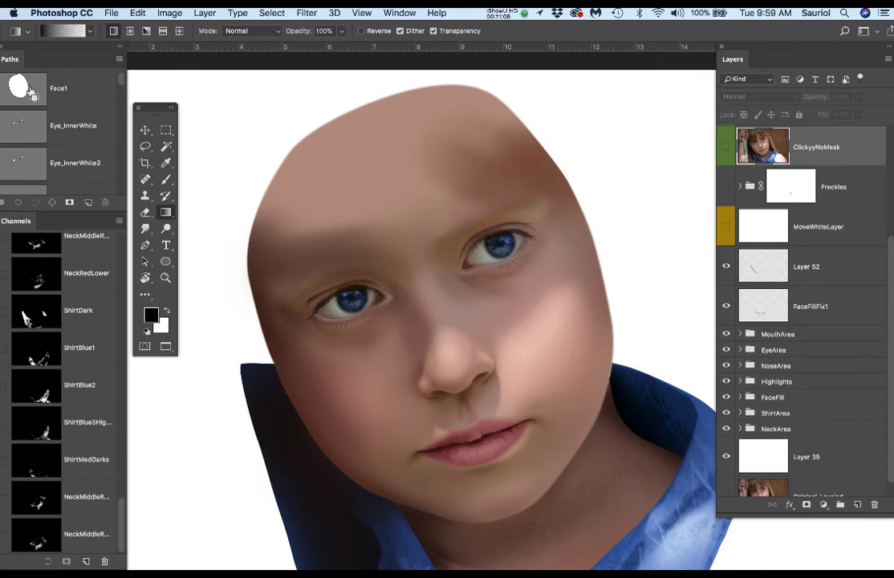
pyautogui.keyDown('super'); pyautogui.click(24, 86); pyautogui.keyUp('super')
pyautogui.click(725, 148)
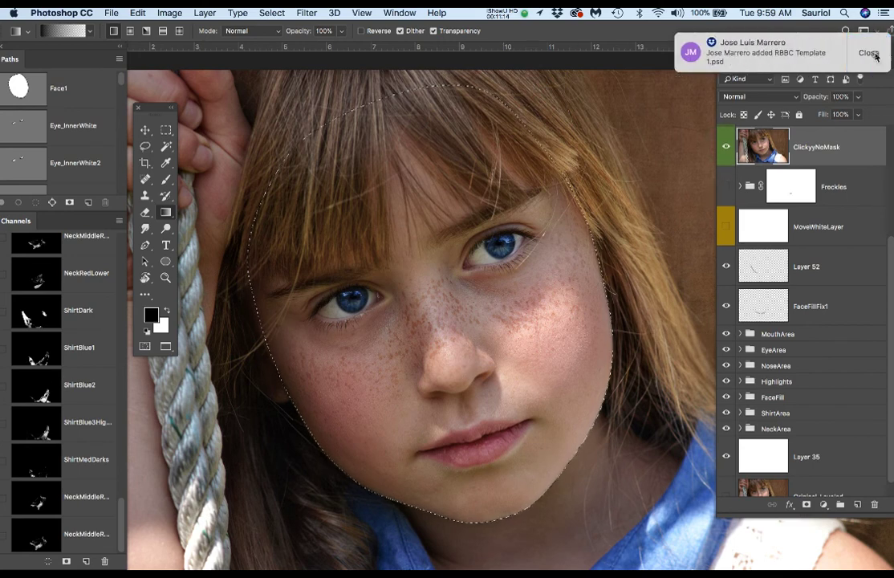
# - Dismiss the file-sharing notification and create a new layer group above ClickyyNoMask
pyautogui.click(869, 53)
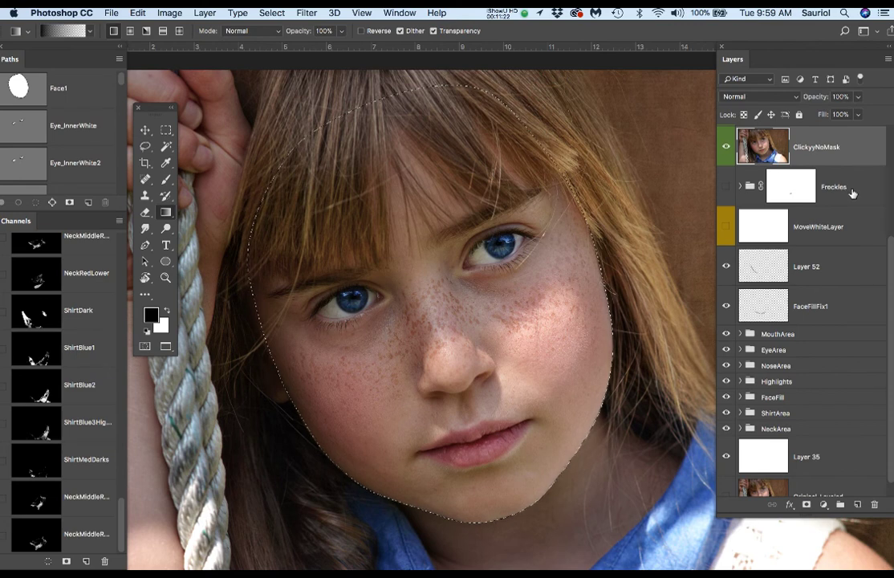
pyautogui.click(841, 503)
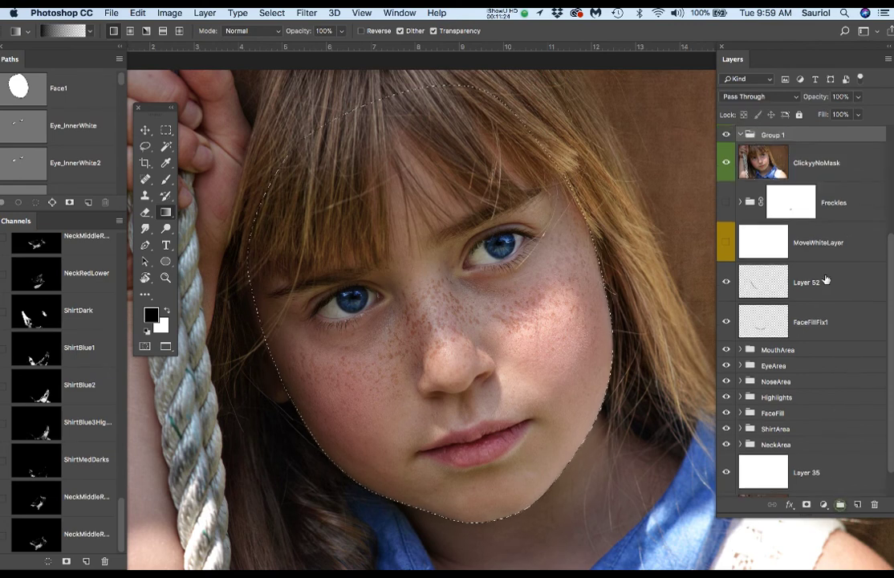
# - Move the new layer group directly below the ClickyyNoMask layer and rename it Freckles2
pyautogui.moveTo(823, 138); pyautogui.dragTo(806, 188)
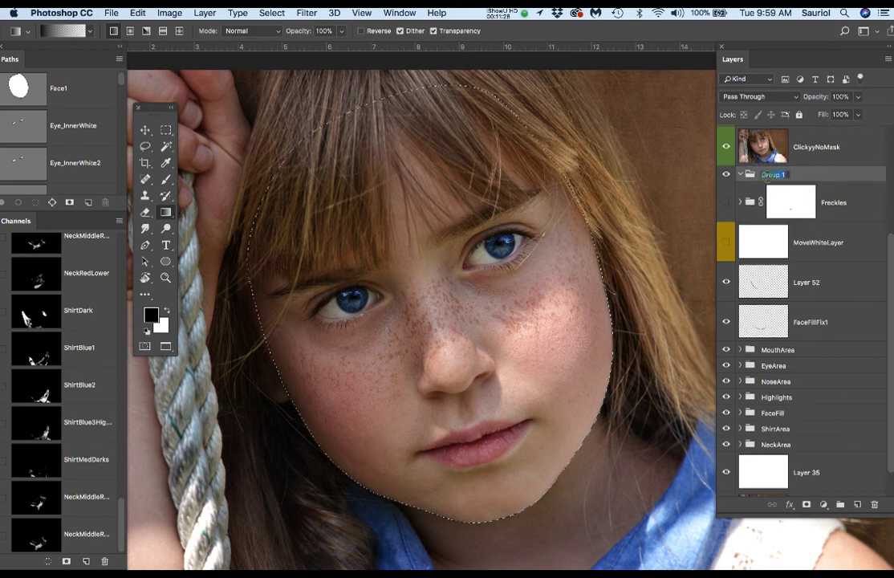
pyautogui.doubleClick(770, 175)
pyautogui.write('Fr')
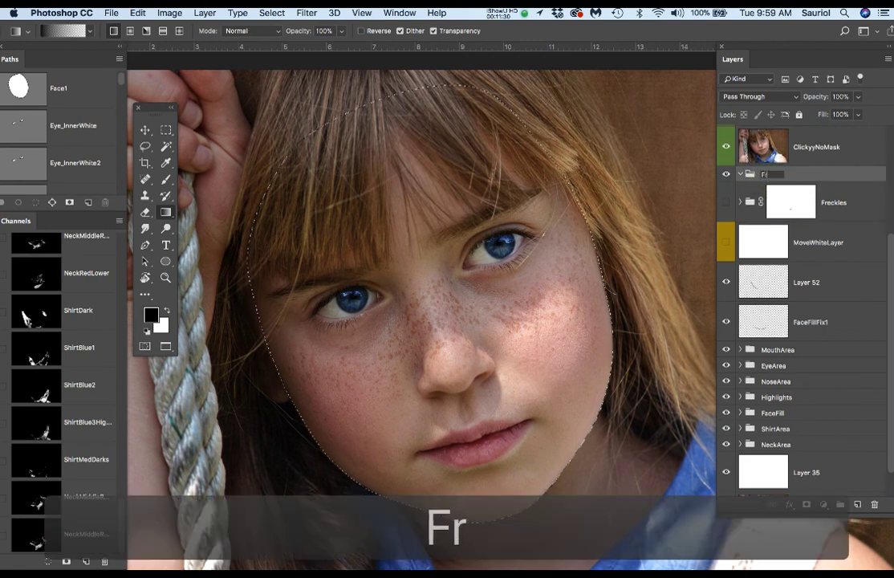
pyautogui.write('eckles')
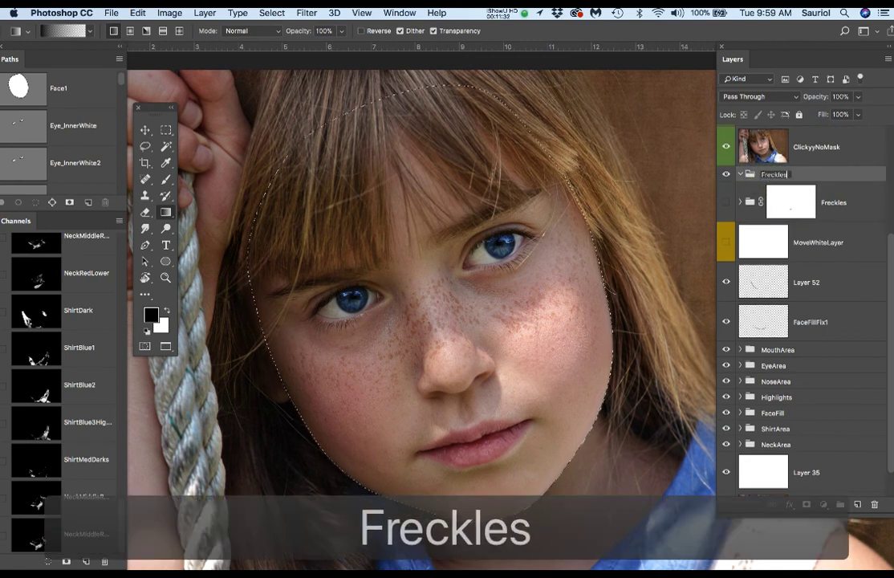
pyautogui.write('2')
pyautogui.press('Return')
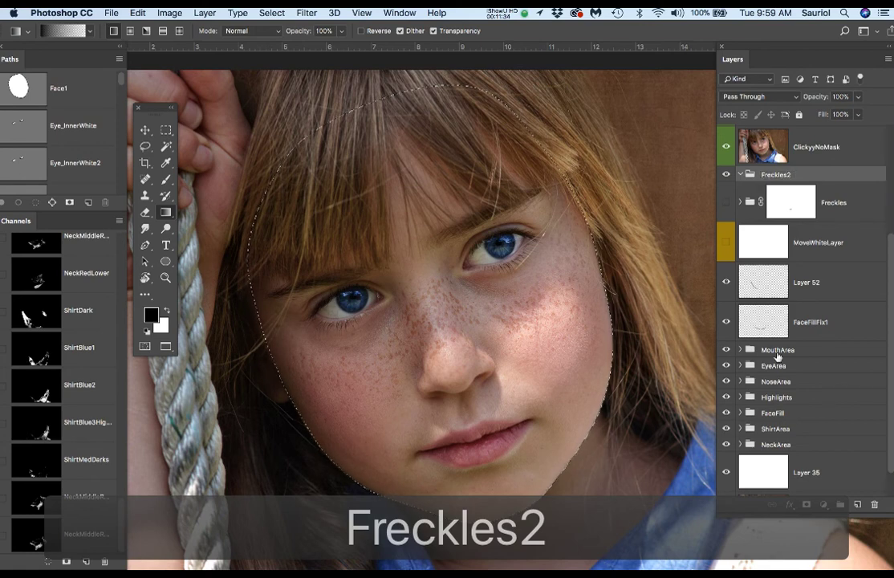
# - Create five new empty layers inside the Freckles2 group
pyautogui.click(857, 504)
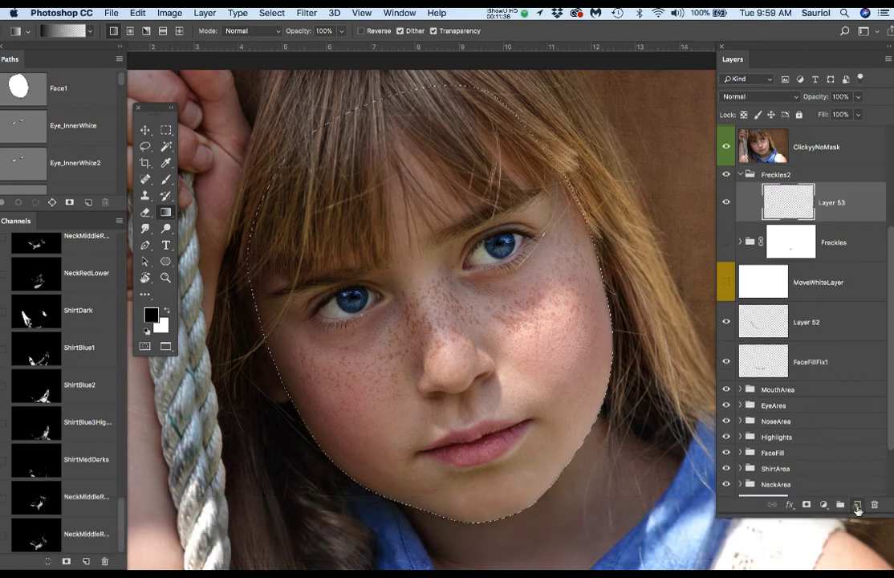
pyautogui.click(857, 505)
pyautogui.click(857, 505)
pyautogui.click(857, 505)
pyautogui.click(857, 505)
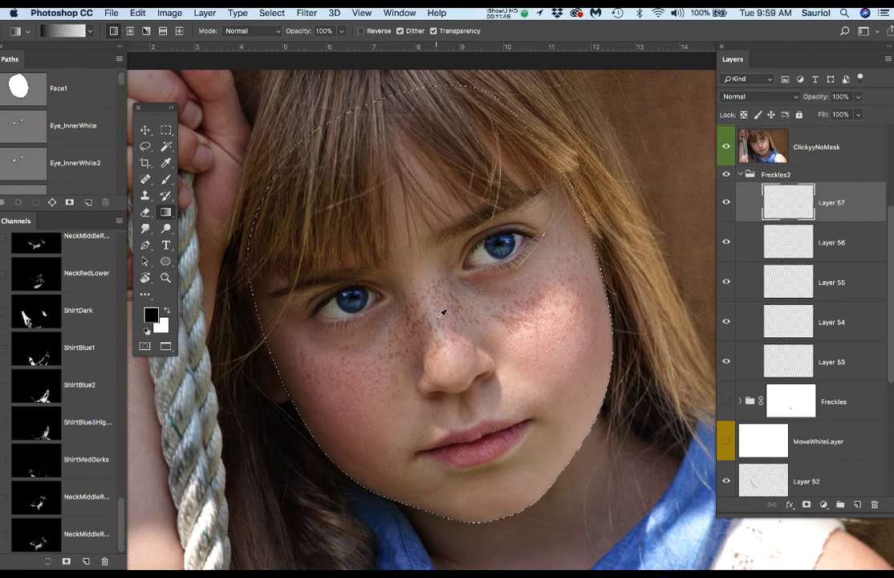
# - Rename the uppermost empty layer in the Freckles2 group as Nose_LeftCheek
pyautogui.scroll(1, 441, 314)
pyautogui.scroll(1, 441, 315)
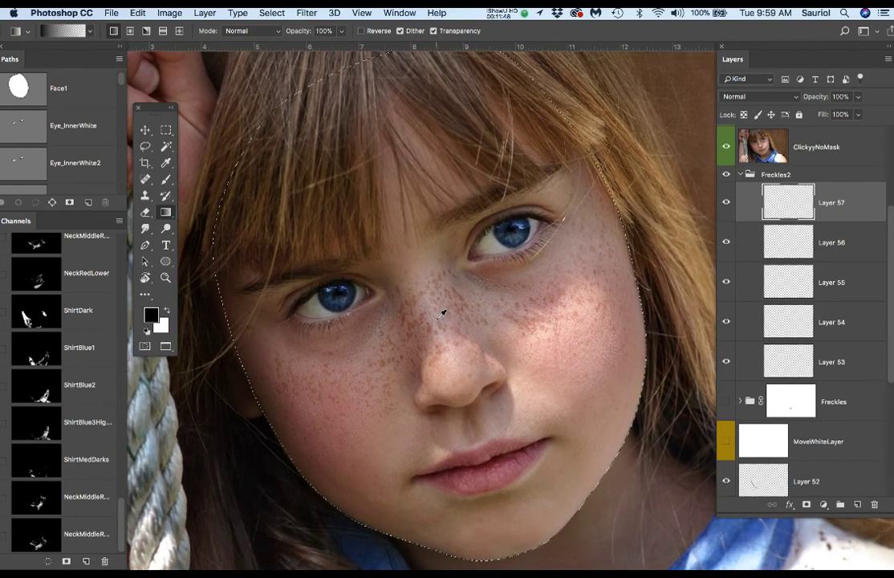
pyautogui.scroll(2, 441, 315)
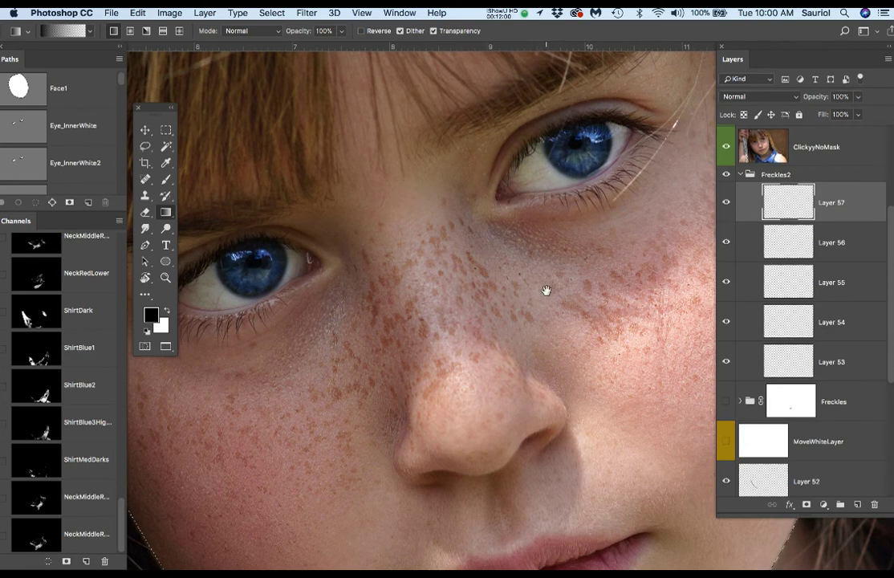
pyautogui.moveTo(546, 290); pyautogui.dragTo(492, 299)
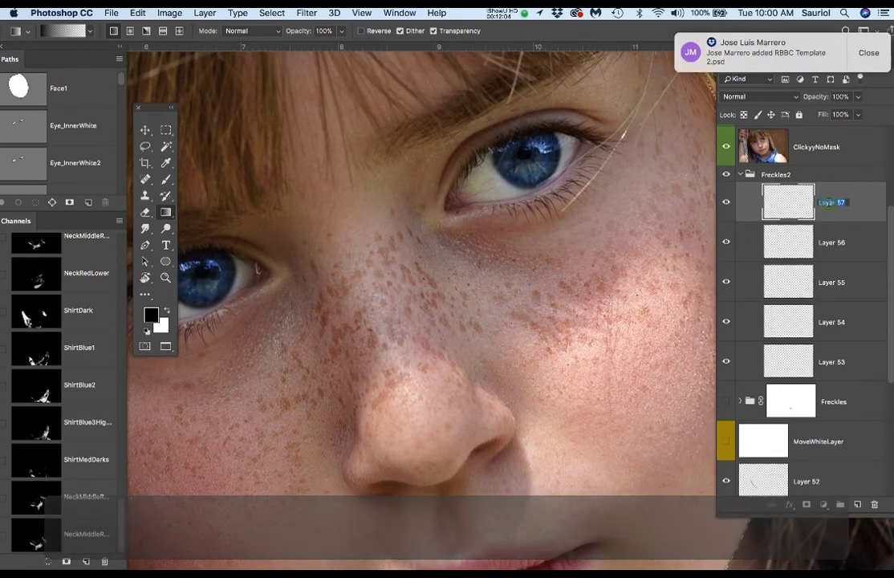
pyautogui.doubleClick(829, 203)
pyautogui.write('No')
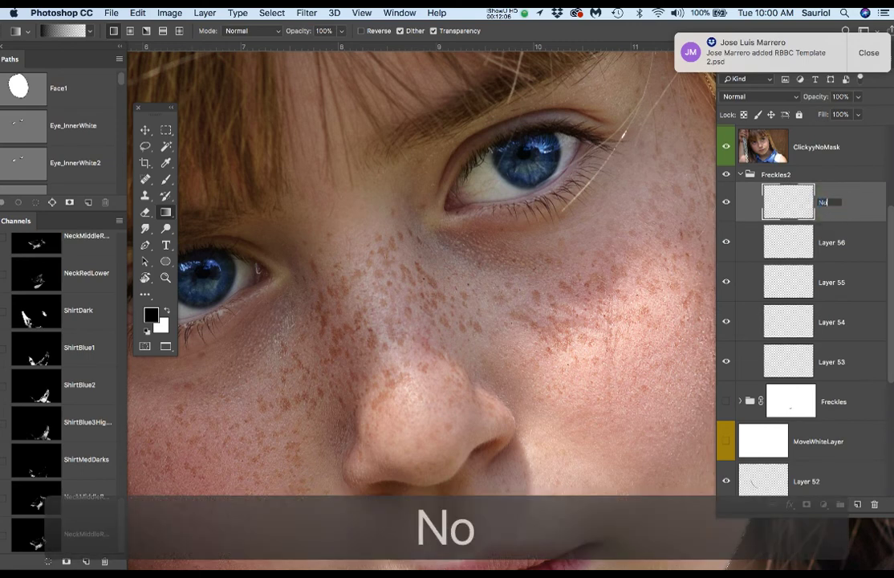
pyautogui.write('se_')
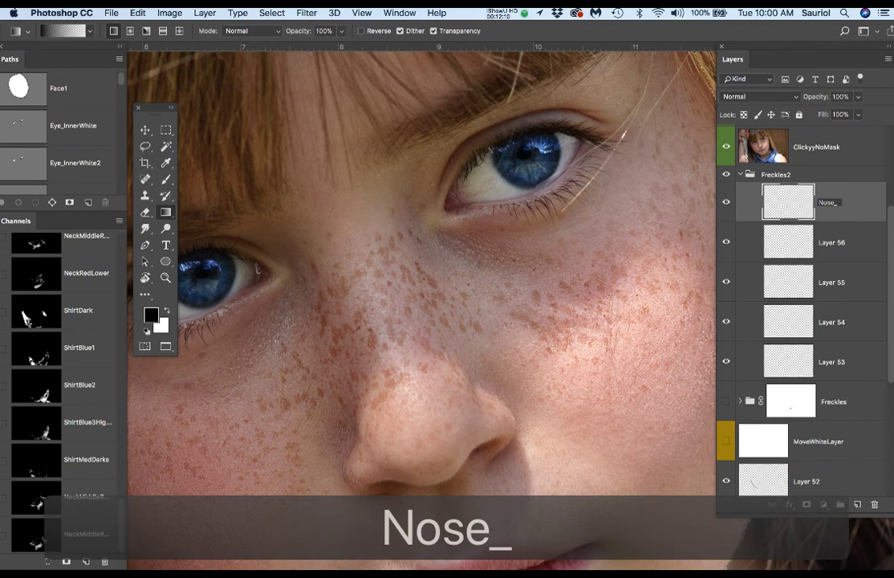
pyautogui.write('LeftCh')
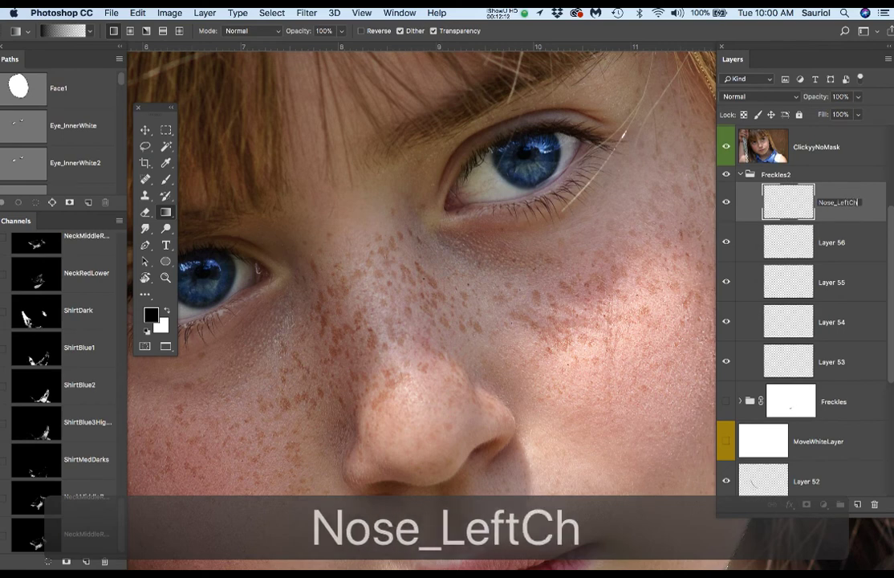
pyautogui.write('eek')
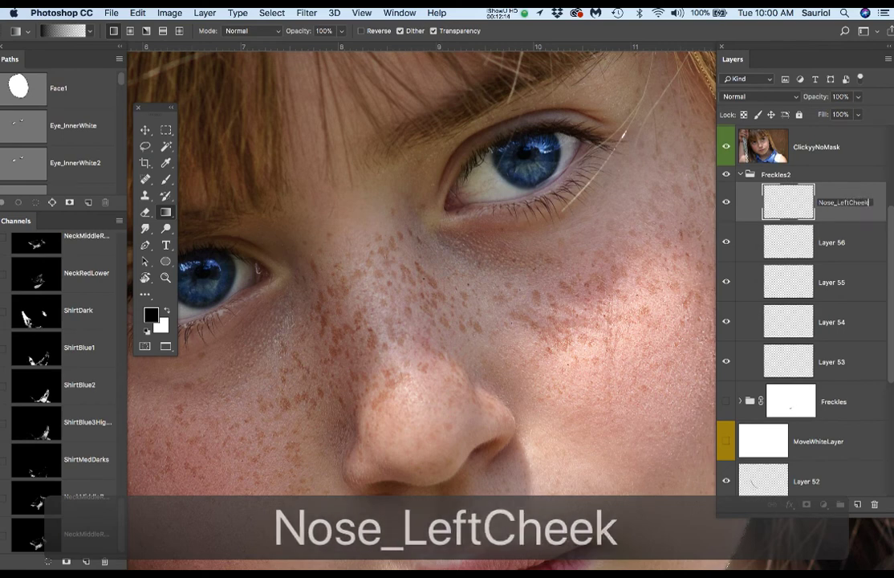
pyautogui.press('Return')
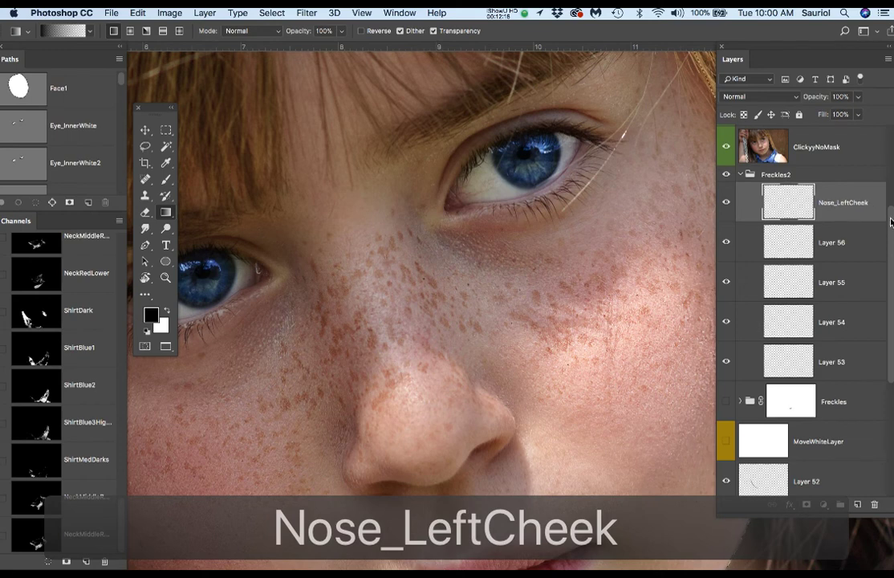
# - Copy the Nose_LeftCheek layer name and select the empty layer directly below it
pyautogui.doubleClick(844, 203)
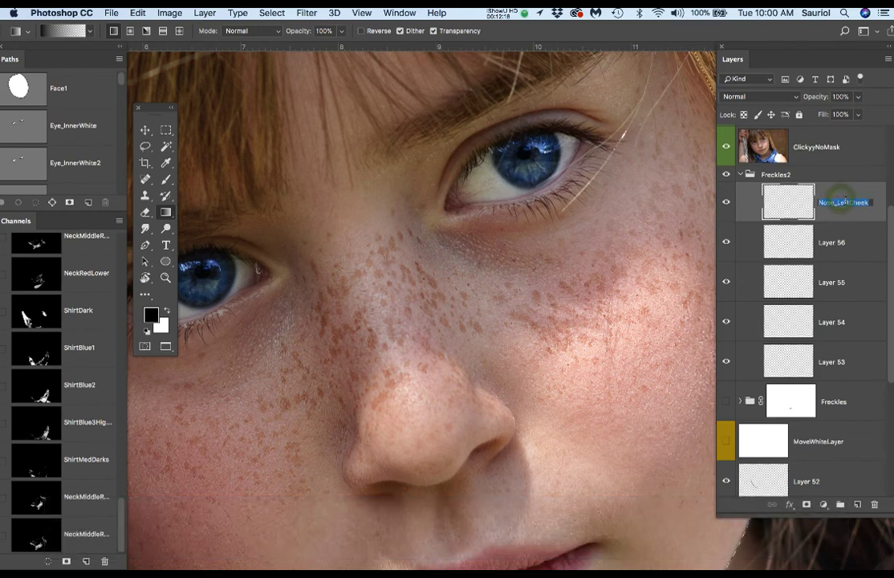
pyautogui.press('super+c')
pyautogui.click(854, 242)
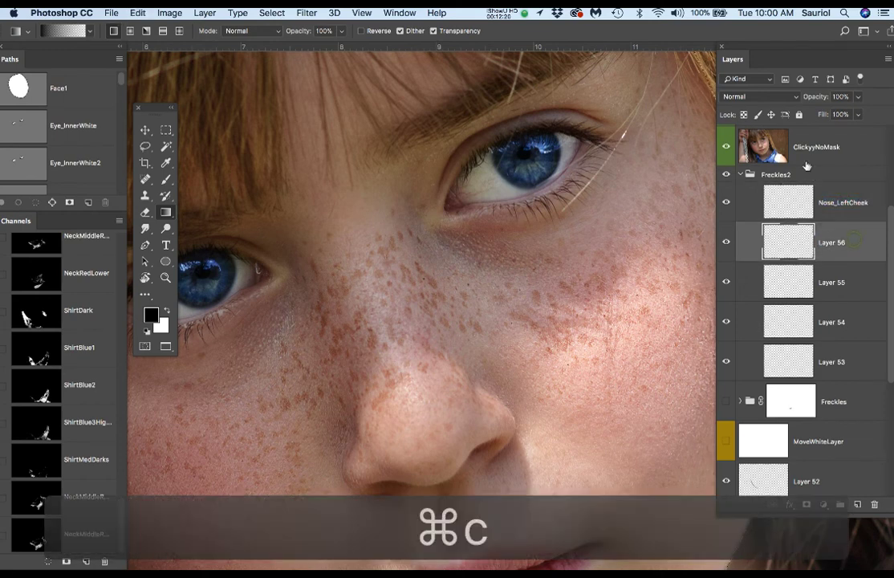
# - Select the freckles within the face selection using Color Range, sampling a reddish-brown freckle on the nose with fuzziness 50
pyautogui.scroll(-5, 379, 269)
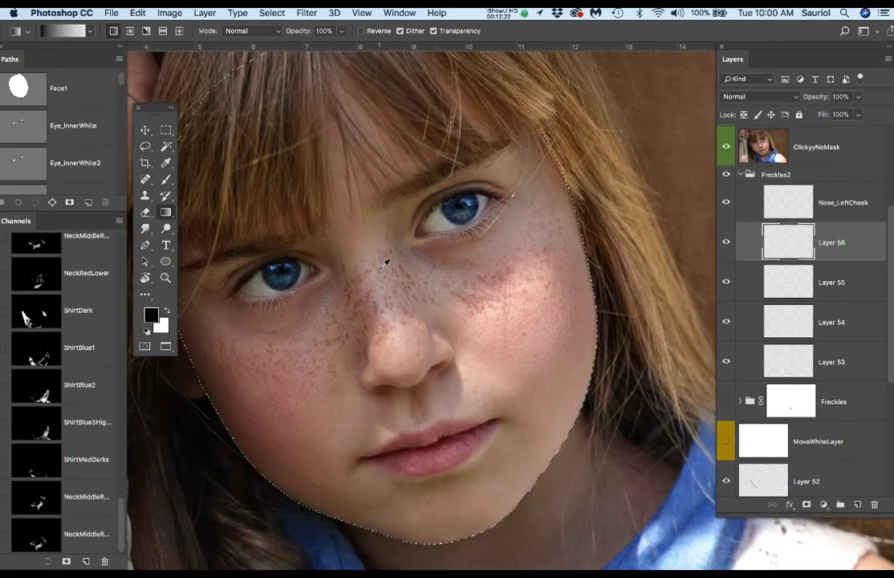
pyautogui.scroll(2, 370, 241)
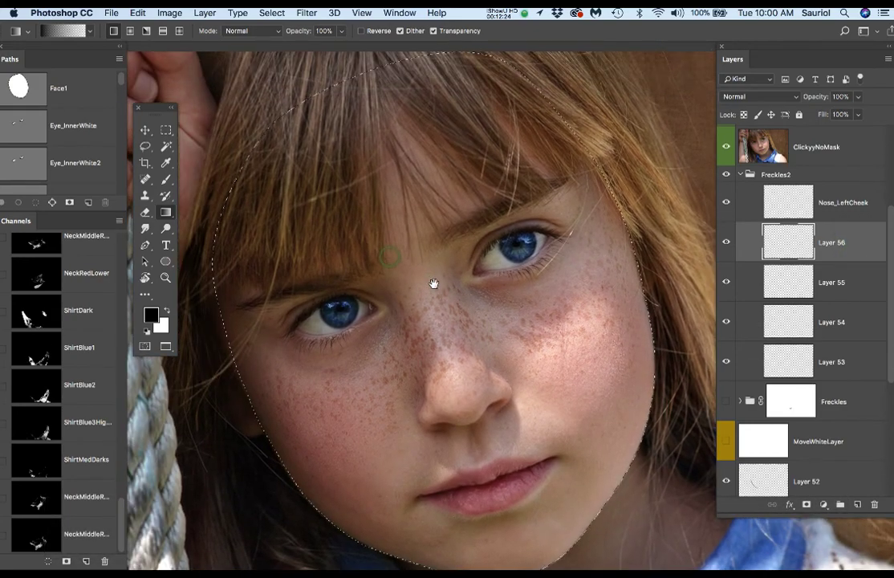
pyautogui.click(272, 13)
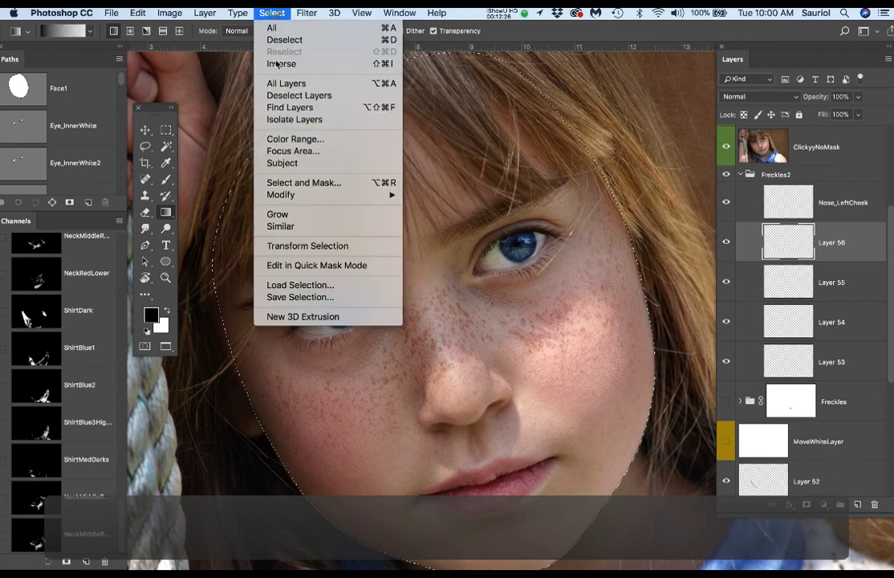
pyautogui.click(294, 138)
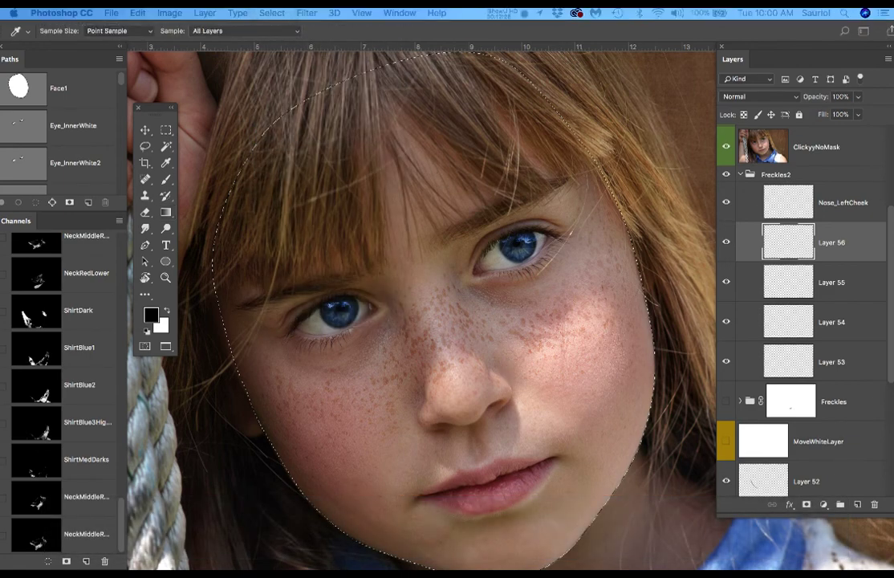
pyautogui.moveTo(411, 151); pyautogui.dragTo(723, 104)
pyautogui.scroll(5, 451, 348)
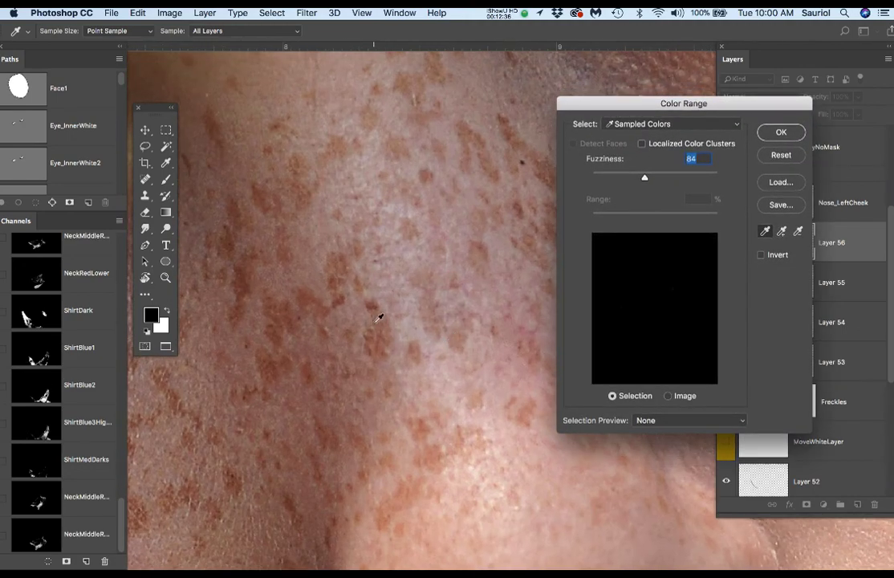
pyautogui.click(376, 320)
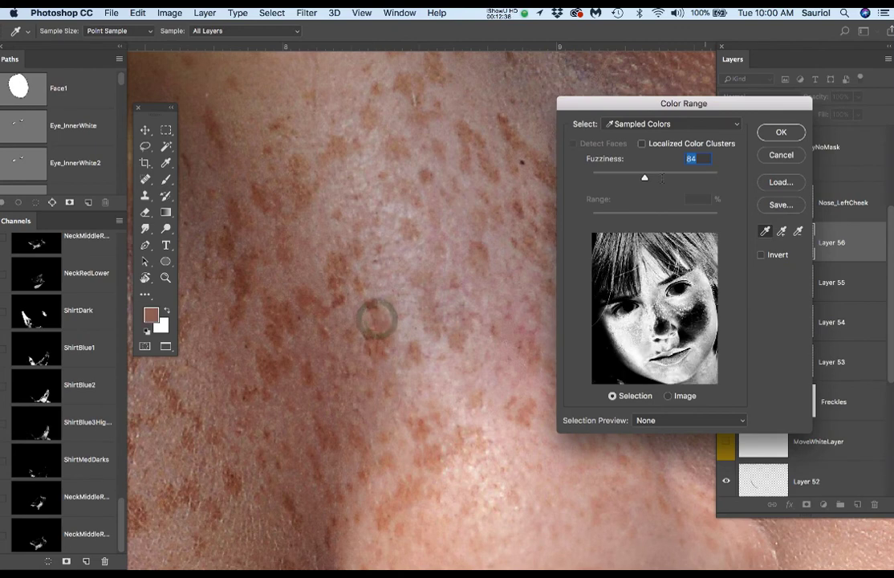
pyautogui.moveTo(647, 182); pyautogui.dragTo(624, 180)
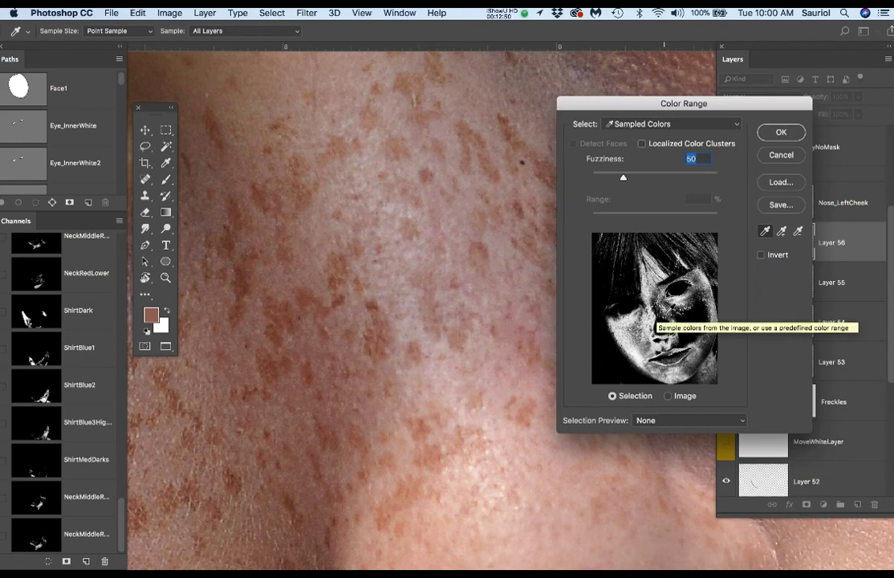
pyautogui.click(779, 133)
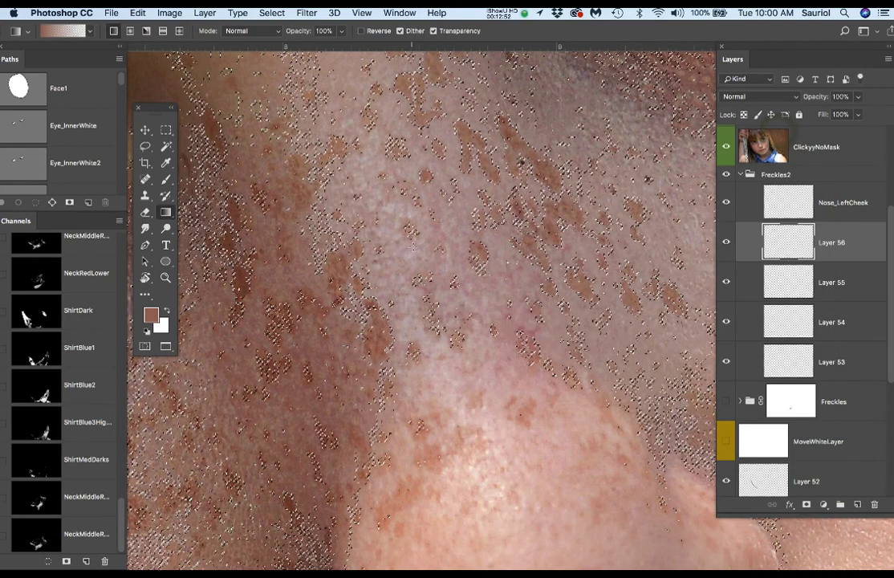
# - Save the freckle selection as a new channel named New_Nose_LeftCheek
pyautogui.scroll(-5, 417, 232)
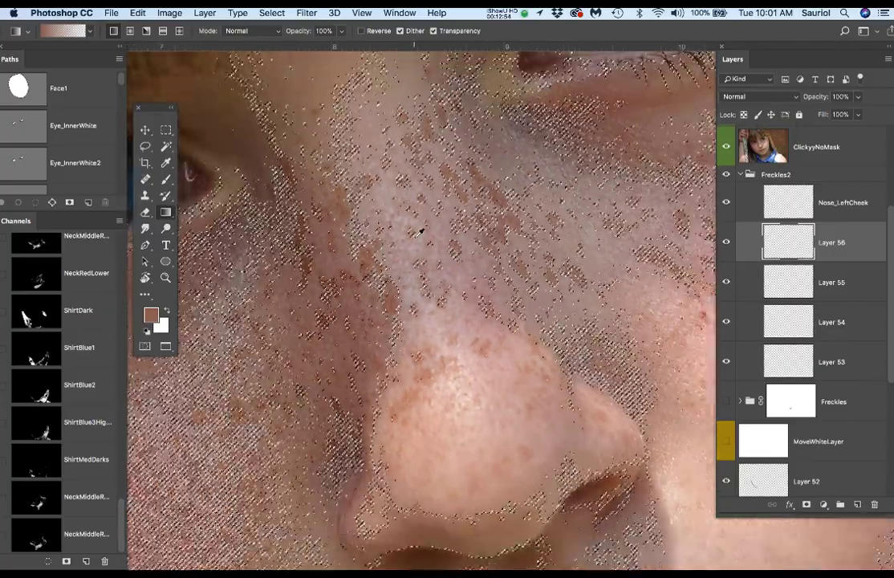
pyautogui.scroll(-2, 419, 230)
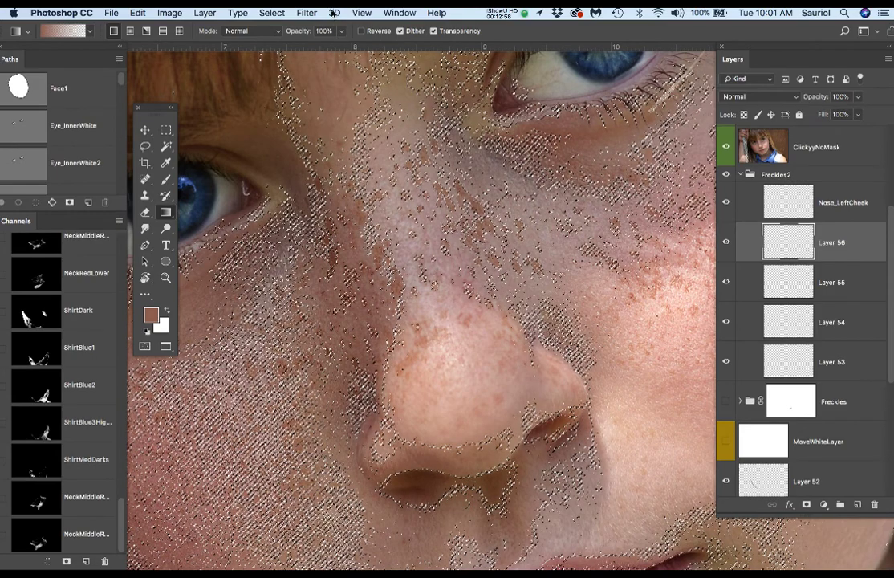
pyautogui.click(331, 13)
pyautogui.moveTo(272, 13)
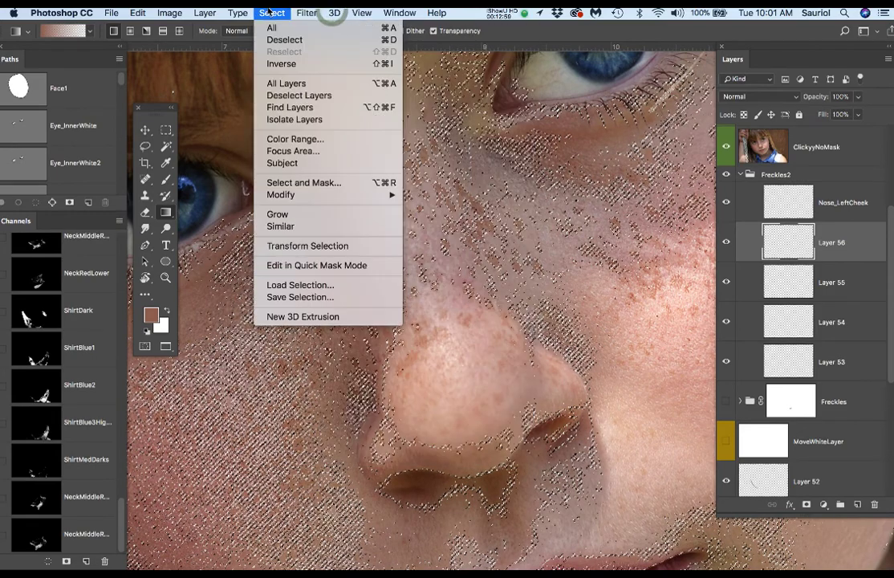
pyautogui.click(290, 299)
pyautogui.write('N')
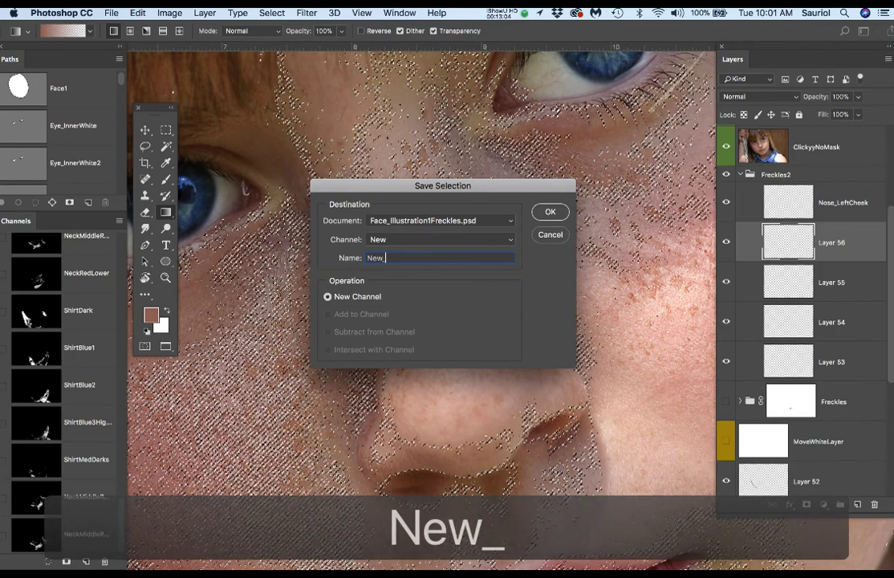
pyautogui.write('ew_')
pyautogui.press('super+v')
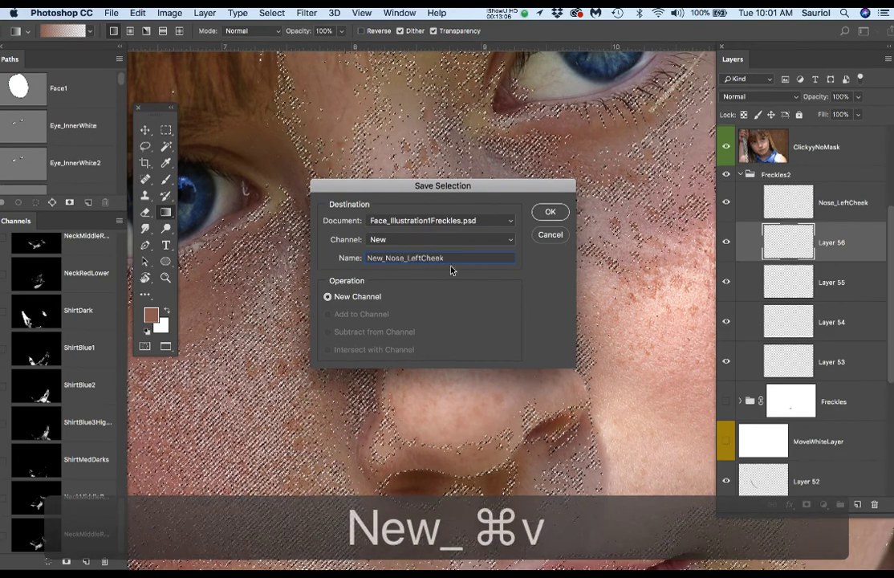
pyautogui.click(550, 212)
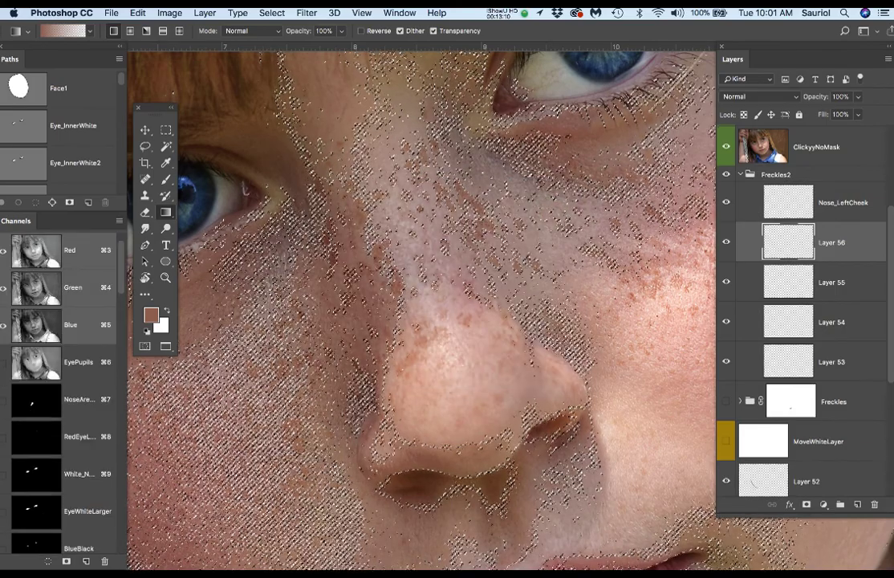
# - Add the sampled freckle color to the swatches and the current library under the name Nose_LeftCheek
pyautogui.moveTo(891, 529); pyautogui.dragTo(332, 217)
pyautogui.click(341, 294)
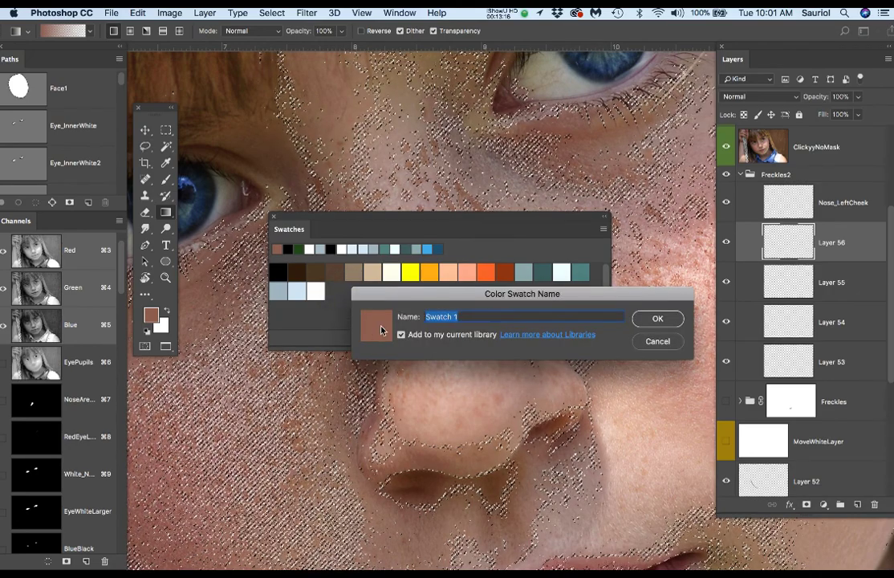
pyautogui.write('Nose_LeftCheek')
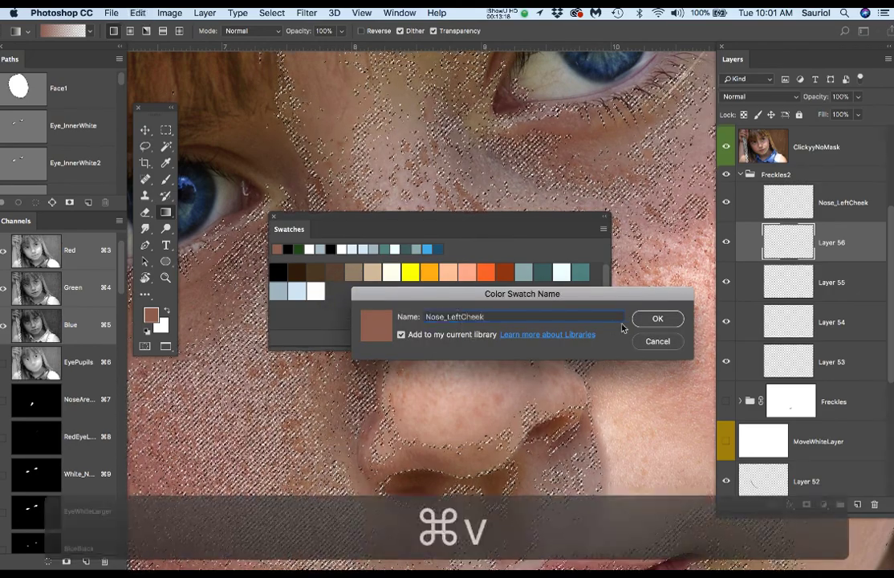
pyautogui.click(646, 320)
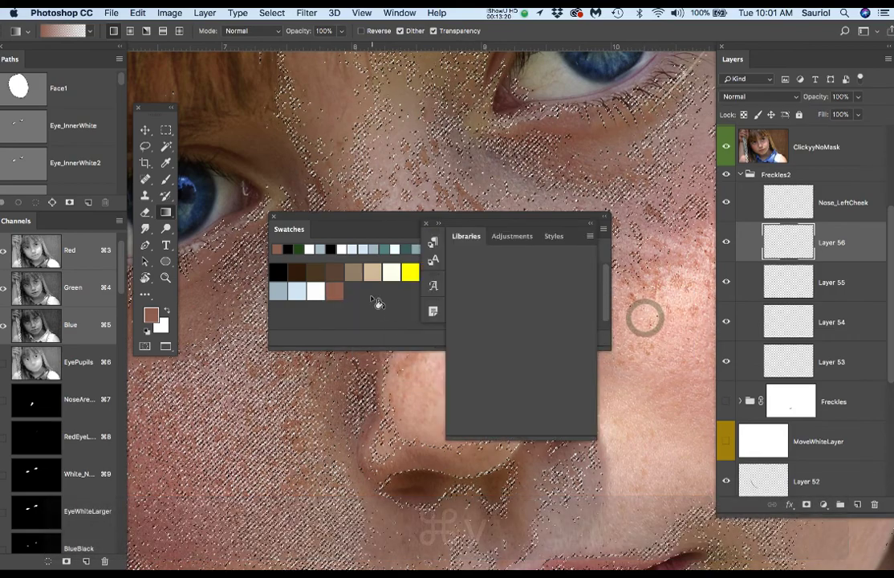
# - Darken the foreground color from the sampled freckle tone to reddish brown 7c5041
pyautogui.click(151, 315)
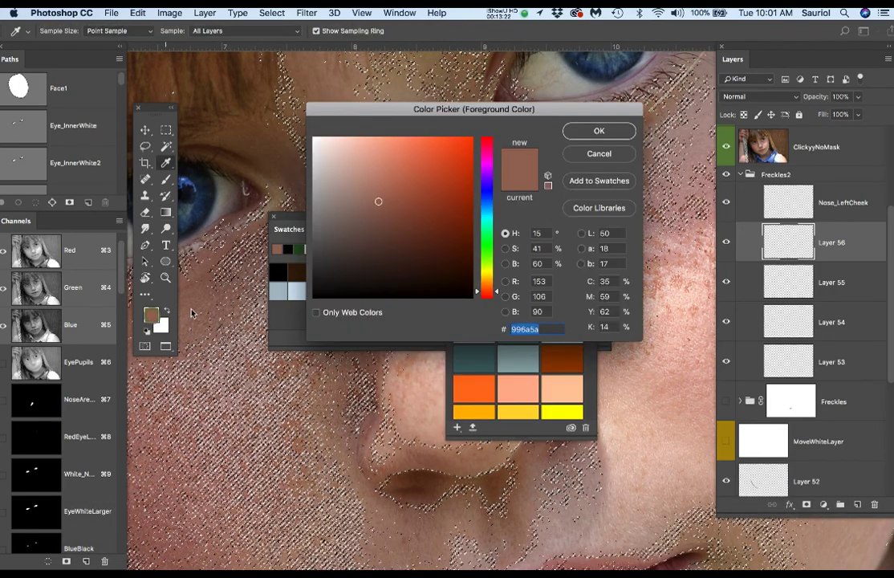
pyautogui.moveTo(381, 207); pyautogui.dragTo(389, 218)
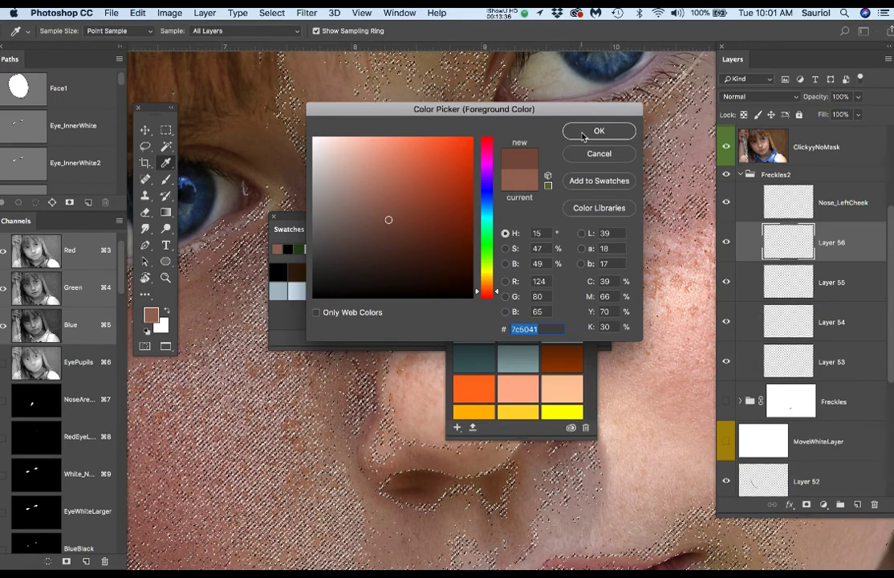
pyautogui.click(593, 131)
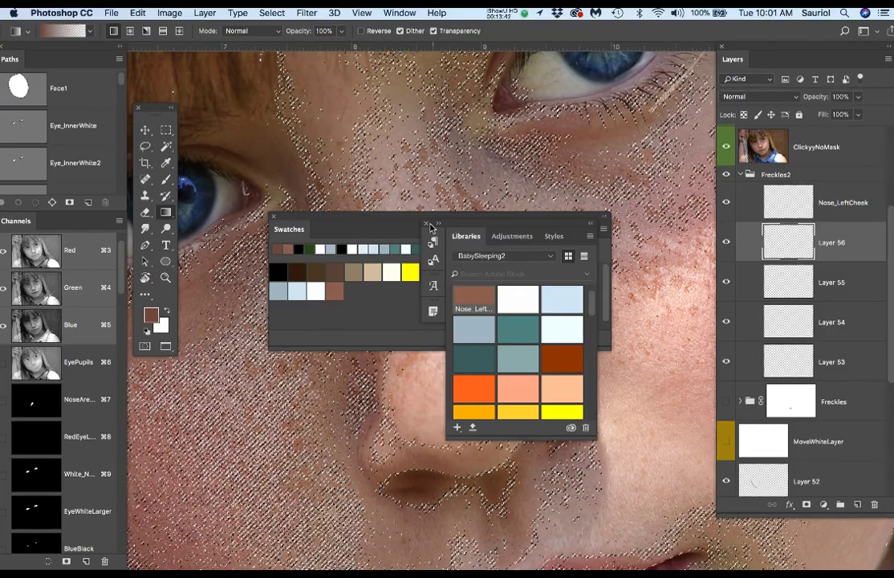
# - Add the darkened foreground color to the swatches and the current library under the name Nose_LeftCheek_2
pyautogui.click(428, 231)
pyautogui.click(371, 293)
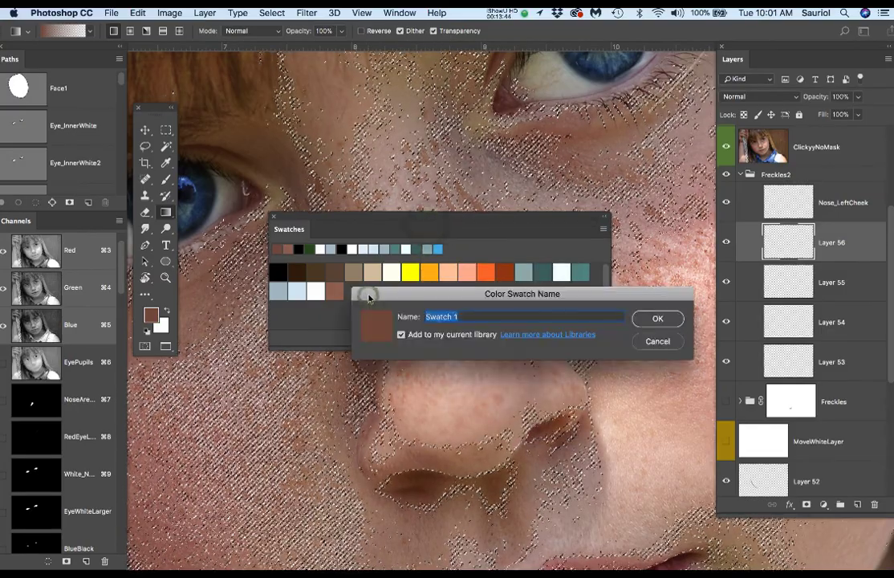
pyautogui.write('Nose_LeftCheek')
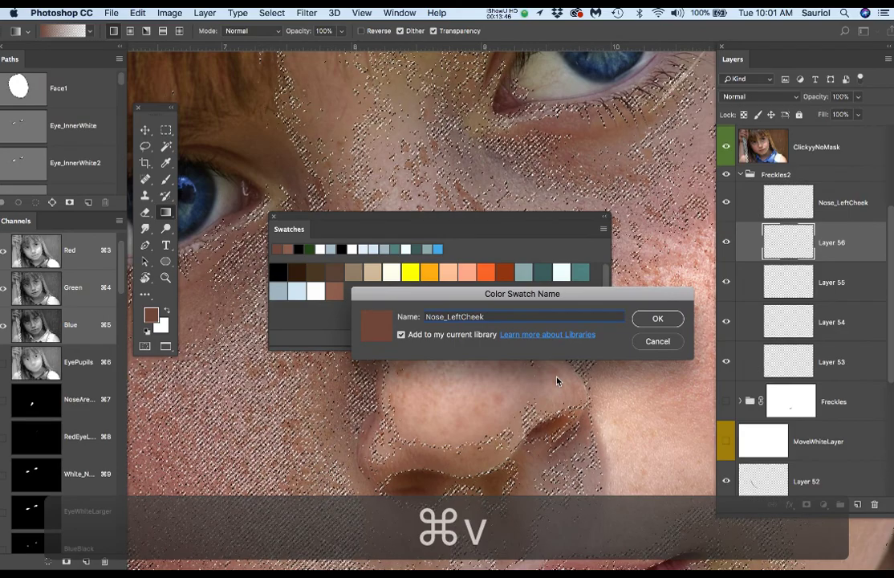
pyautogui.write('_')
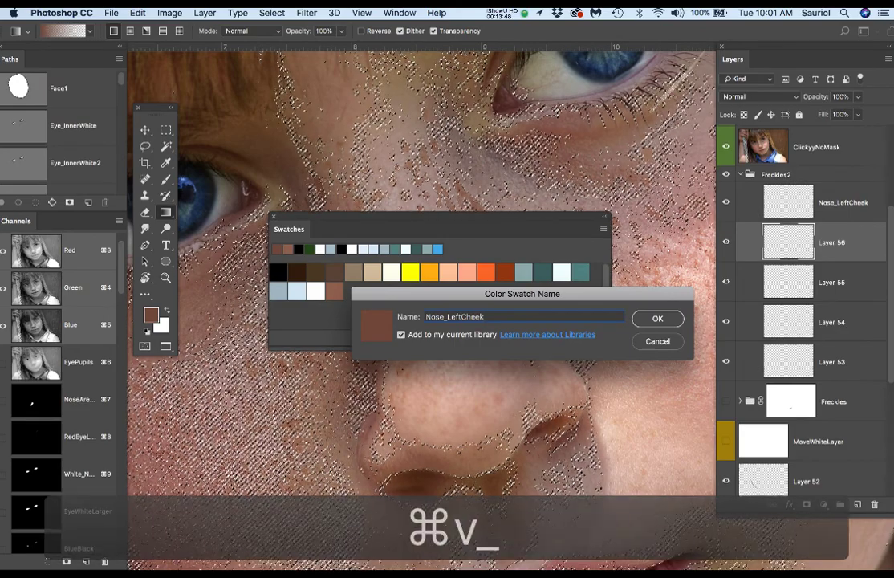
pyautogui.write('2')
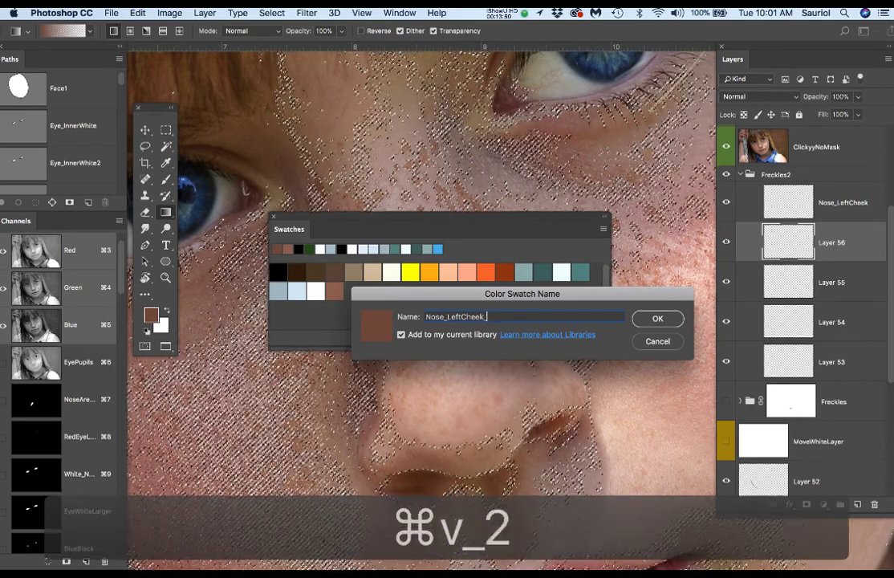
pyautogui.click(655, 318)
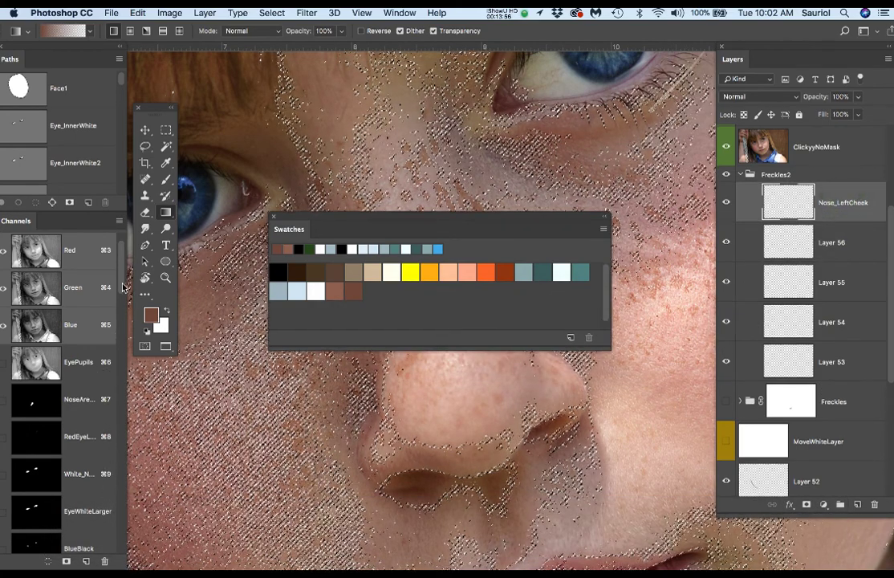
# - Display the New_Nose_LeftCheek channel on its own and clear the active selection
pyautogui.scroll(-10, 105, 498)
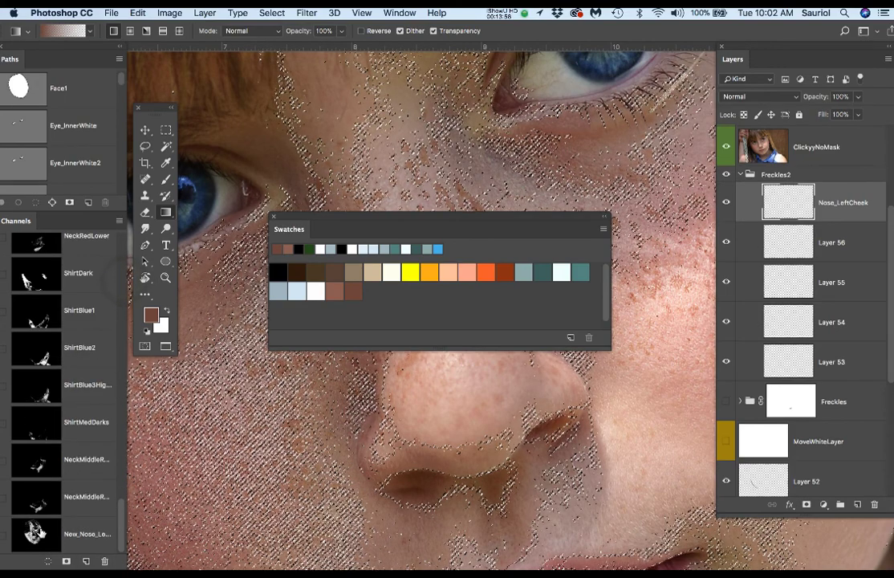
pyautogui.click(36, 534)
pyautogui.press('super+d')
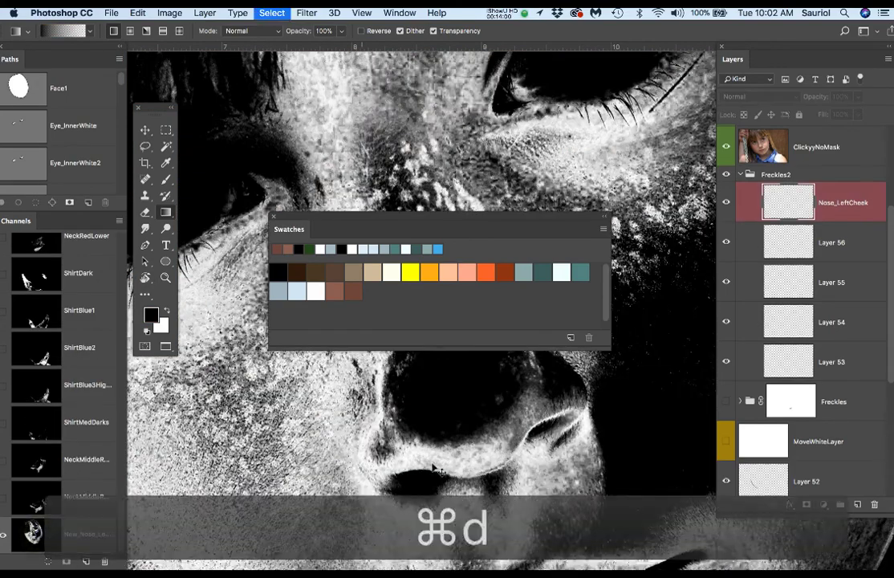
# - Widen the Swatches panel and move it below the nose, then pick the newest dark reddish-brown swatch as foreground color
pyautogui.moveTo(431, 246); pyautogui.dragTo(559, 497)
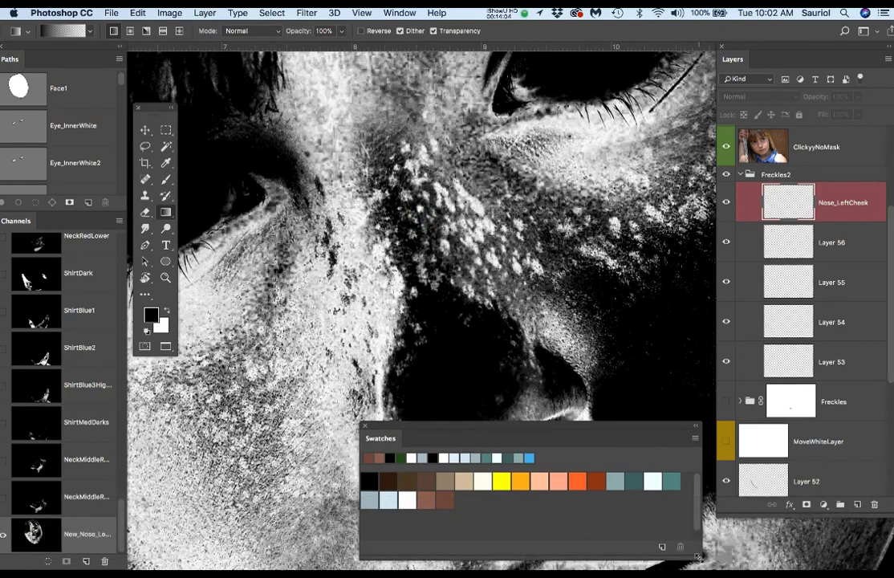
pyautogui.moveTo(699, 556); pyautogui.dragTo(858, 563)
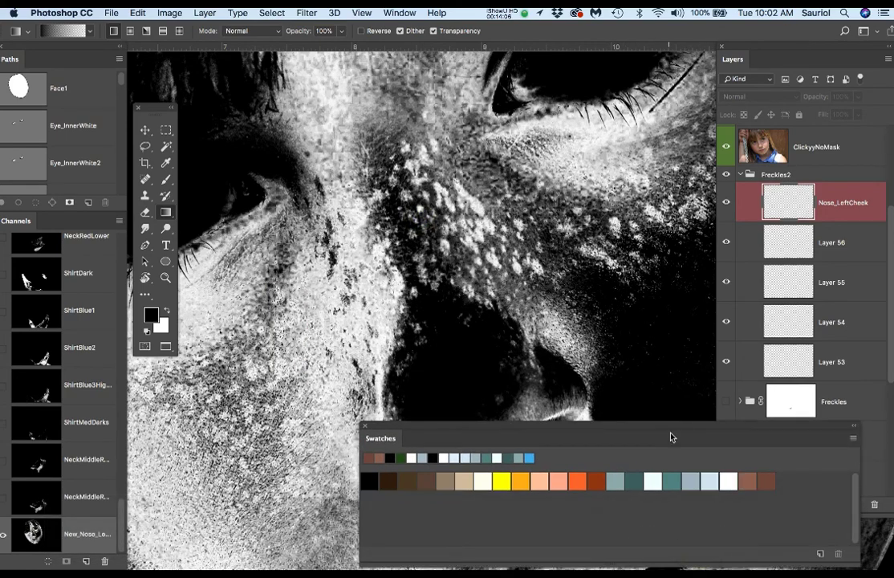
pyautogui.moveTo(559, 427); pyautogui.dragTo(383, 425)
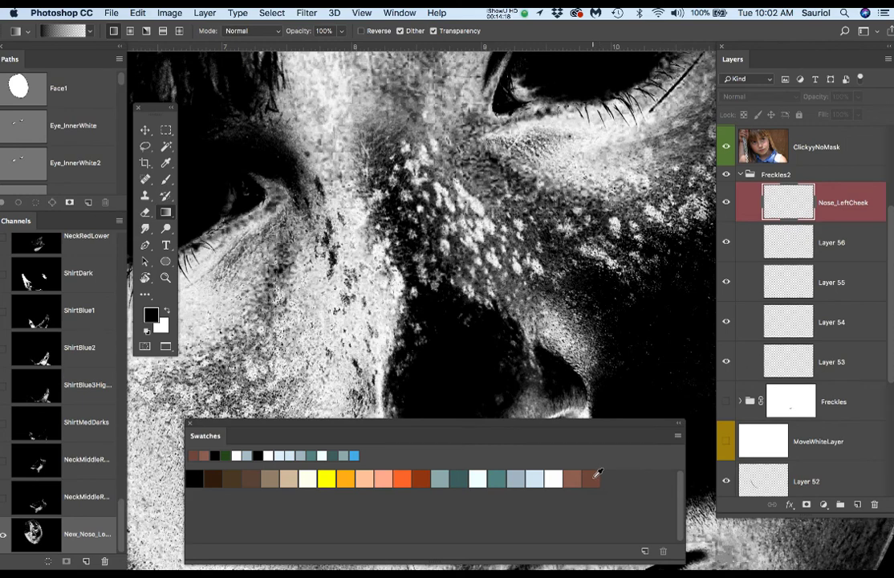
pyautogui.click(594, 478)
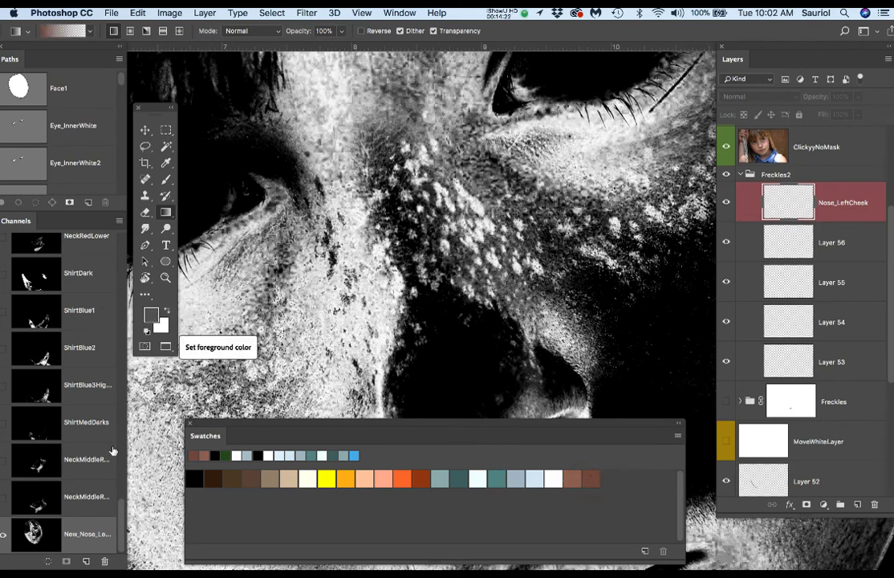
# - Move the Swatches panel off the canvas, select the Nose_LeftCheek layer and hide the ClickyyNoMask reference photo
pyautogui.click(857, 146)
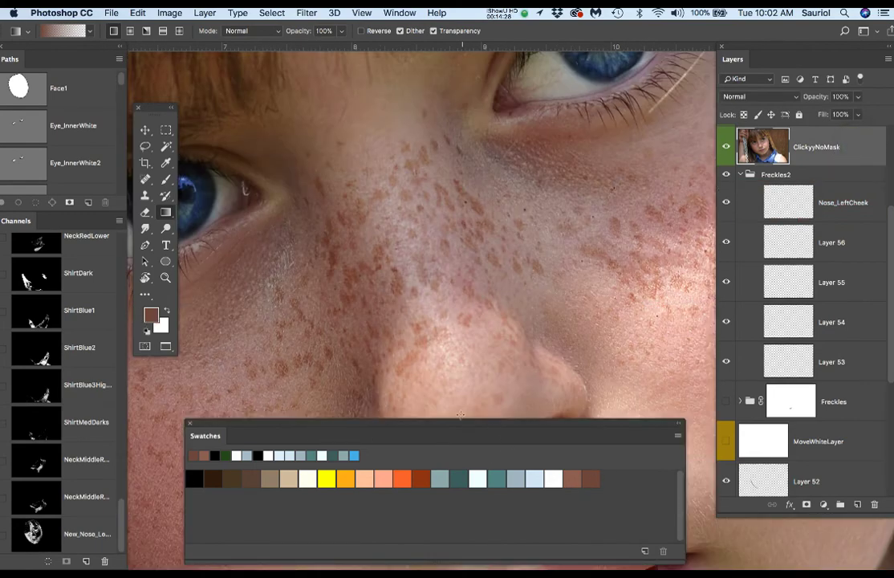
pyautogui.moveTo(459, 424); pyautogui.dragTo(893, 410)
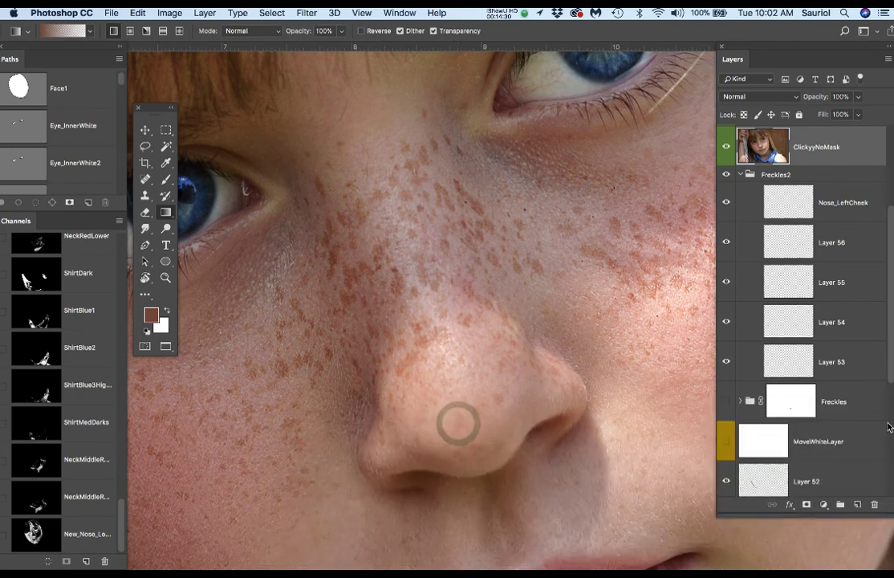
pyautogui.click(851, 217)
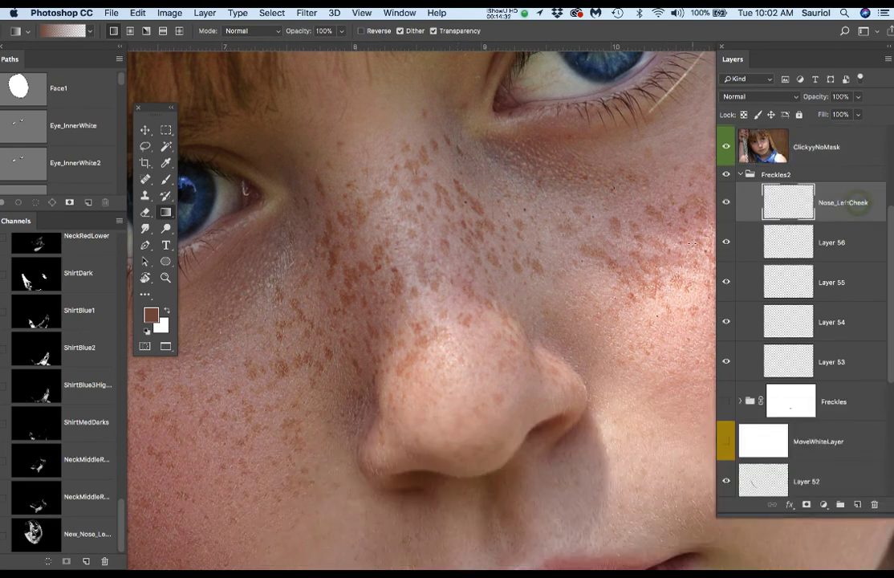
pyautogui.click(726, 146)
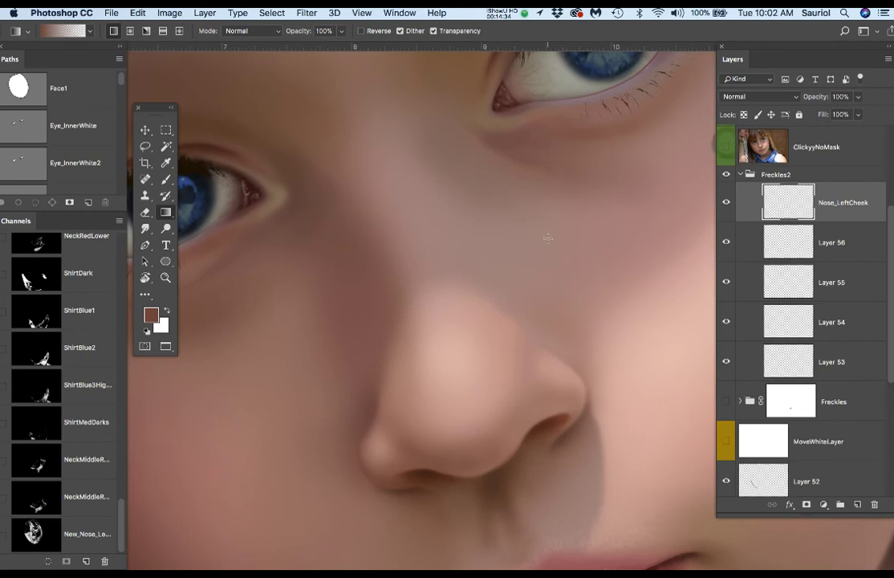
# - Activate the Brush tool and enlarge its tip to 900 px with the whole painted face in view
pyautogui.scroll(-5, 547, 239)
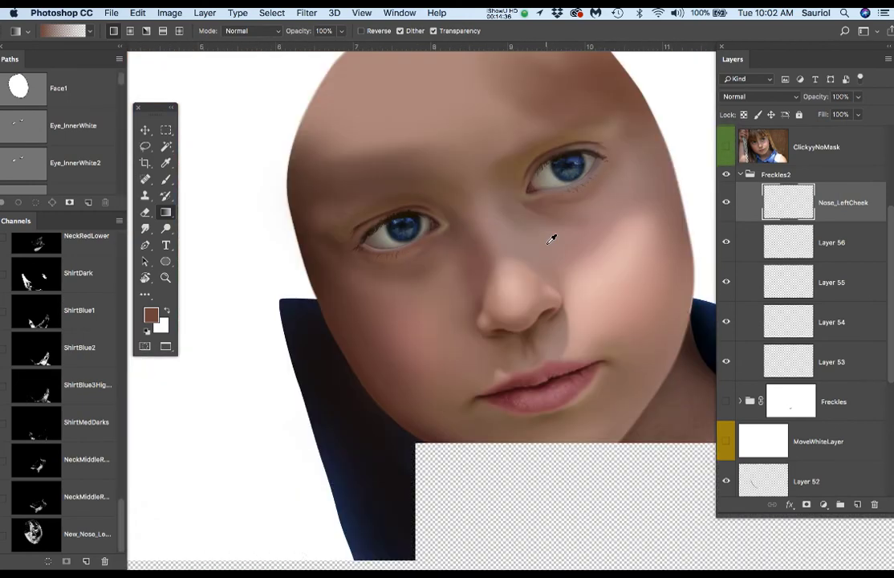
pyautogui.moveTo(550, 249); pyautogui.dragTo(481, 292)
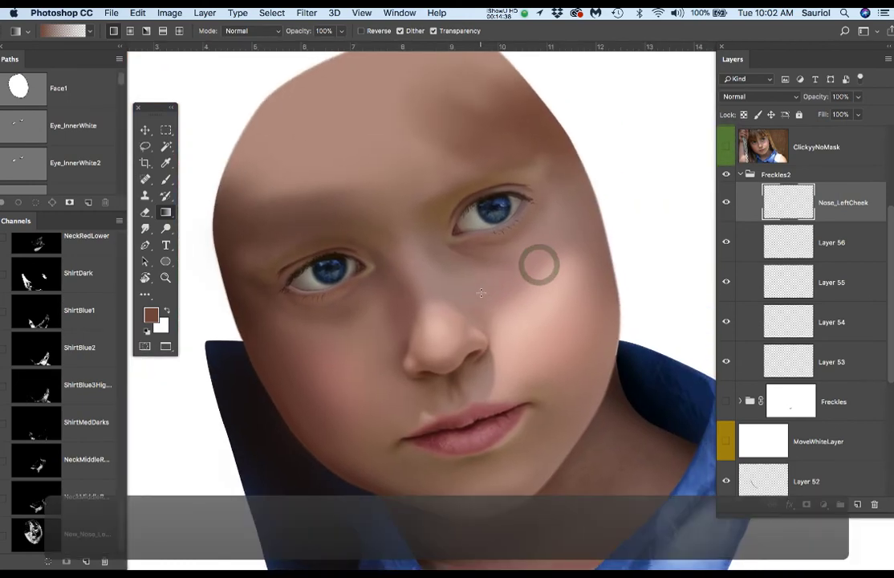
pyautogui.press('b')
pyautogui.press(']')
pyautogui.press(']')
pyautogui.press(']')
pyautogui.press(']')
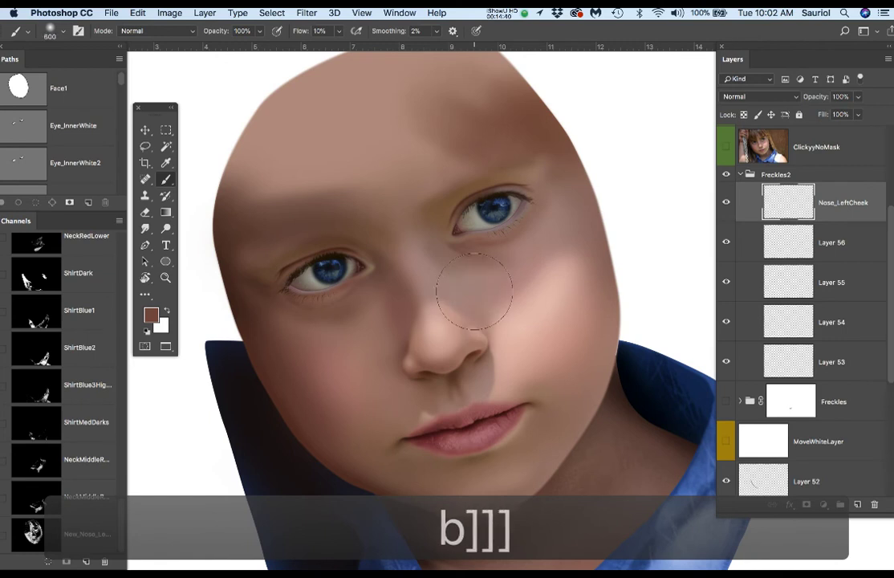
pyautogui.press(']')
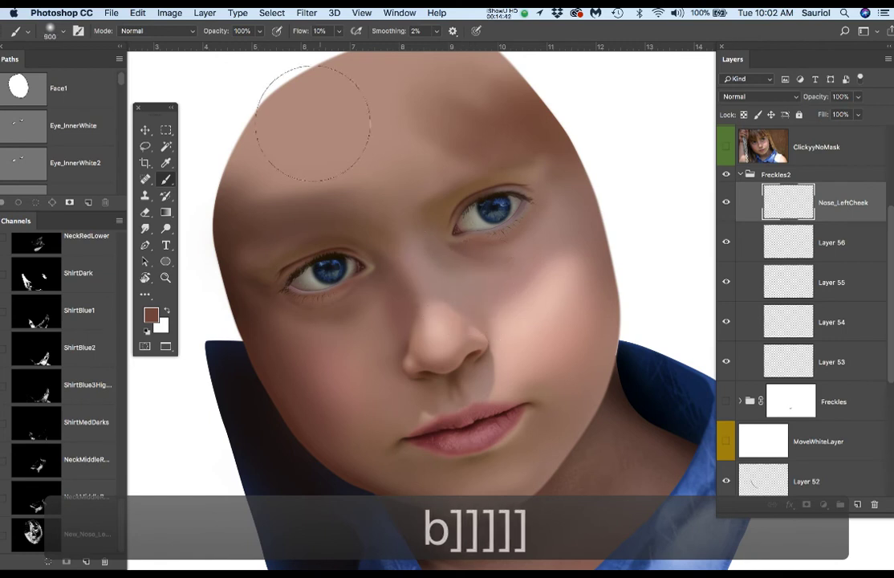
# - Set the brush flow and smoothing to 5% each, with a hardness of 0%
pyautogui.click(318, 31)
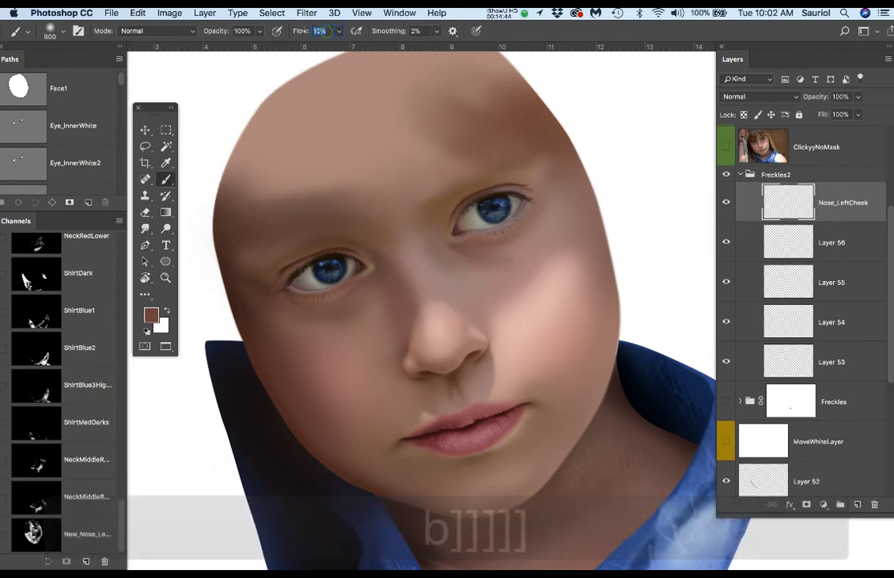
pyautogui.write('5')
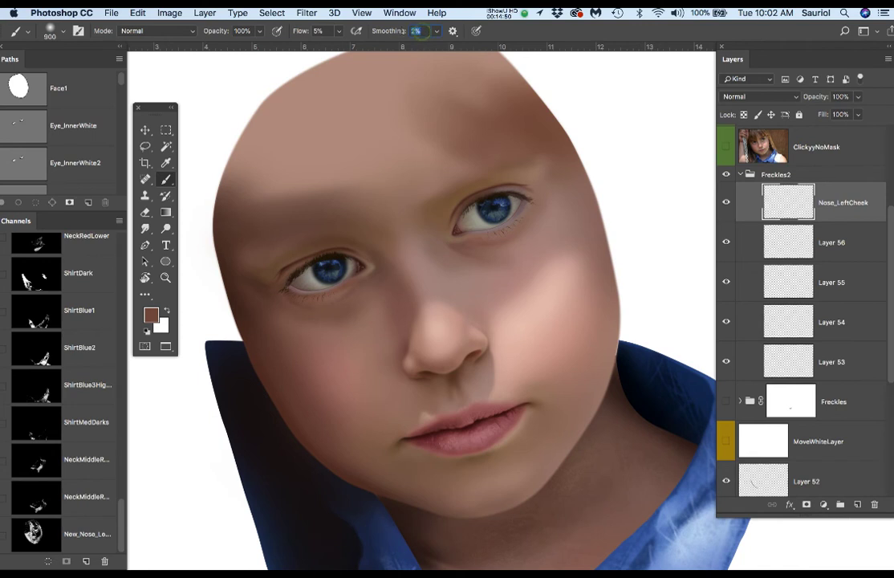
pyautogui.write('5')
pyautogui.rightClick(519, 302)
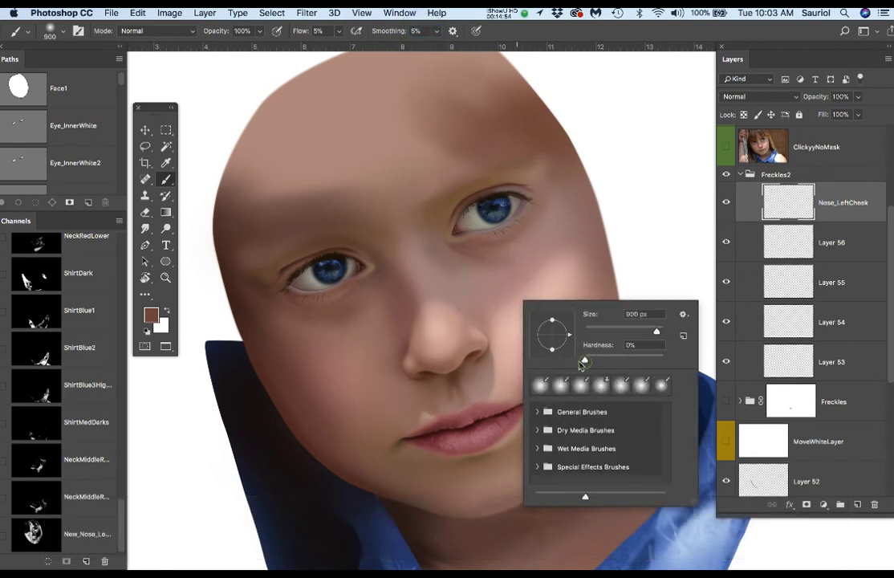
pyautogui.press('Return')
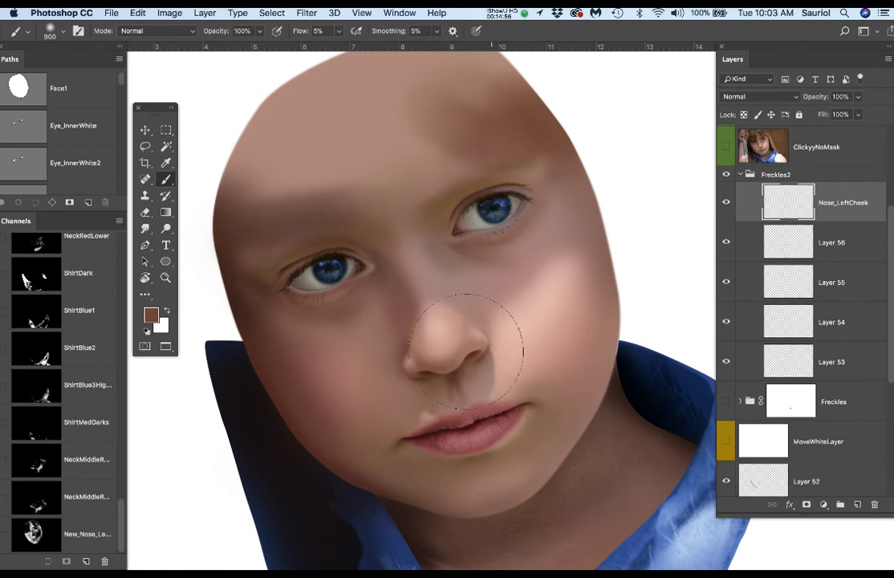
# - Load the New_Nose_LeftCheek channel as a selection on the face and hide the selection edges
pyautogui.keyDown('ctrl'); pyautogui.click(34, 534); pyautogui.keyUp('ctrl')
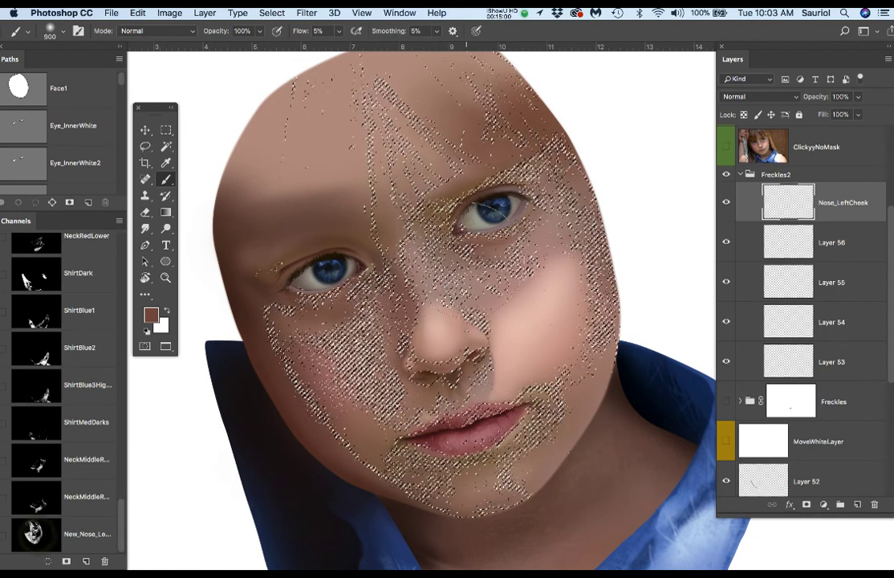
pyautogui.scroll(4, 463, 278)
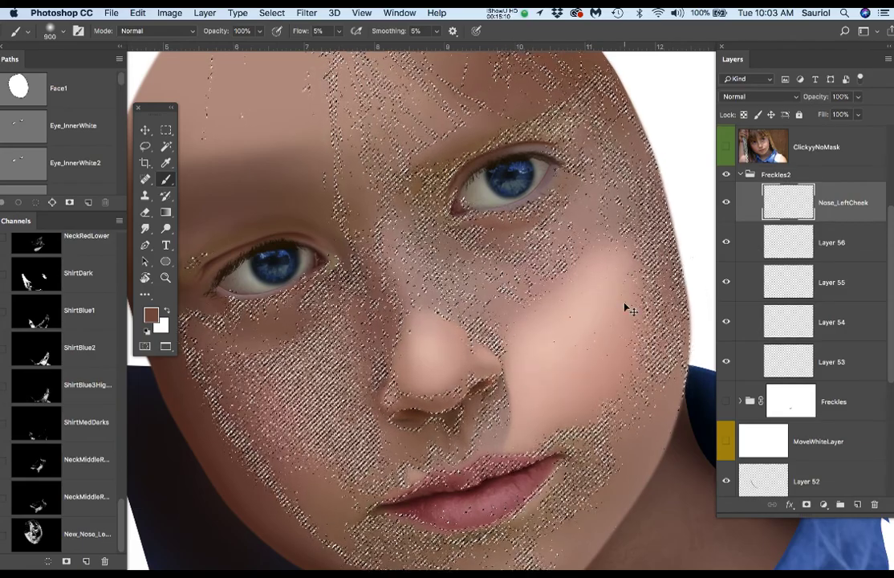
pyautogui.press('super+h')
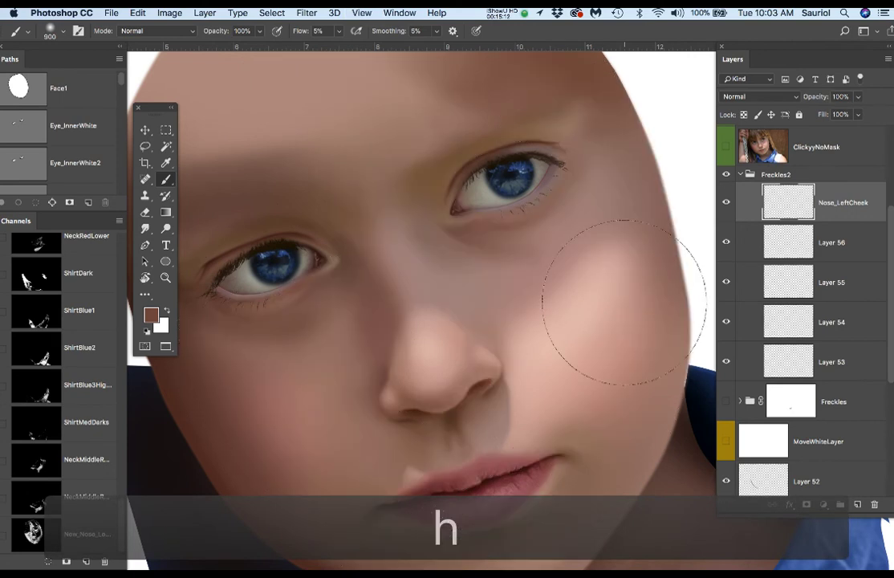
# - Reduce the brush size to 600 px
pyautogui.press('[')
pyautogui.press('[')
pyautogui.press('[')
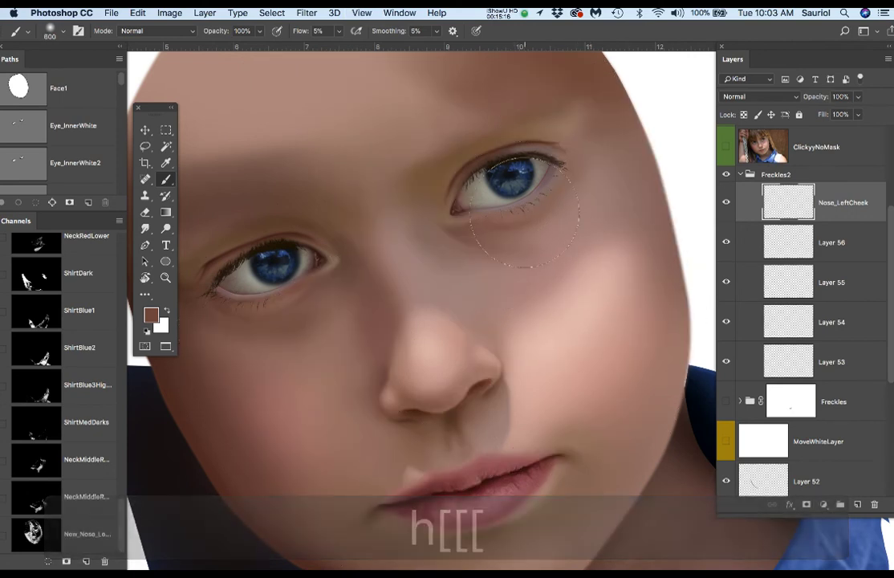
pyautogui.press('[')
pyautogui.press('[')
# - Reveal the freckled face reference photo in the Ref1 group beside the painted face, keeping the NoseArea reference hidden
pyautogui.scroll(-3, 529, 207)
pyautogui.moveTo(589, 184); pyautogui.dragTo(513, 284)
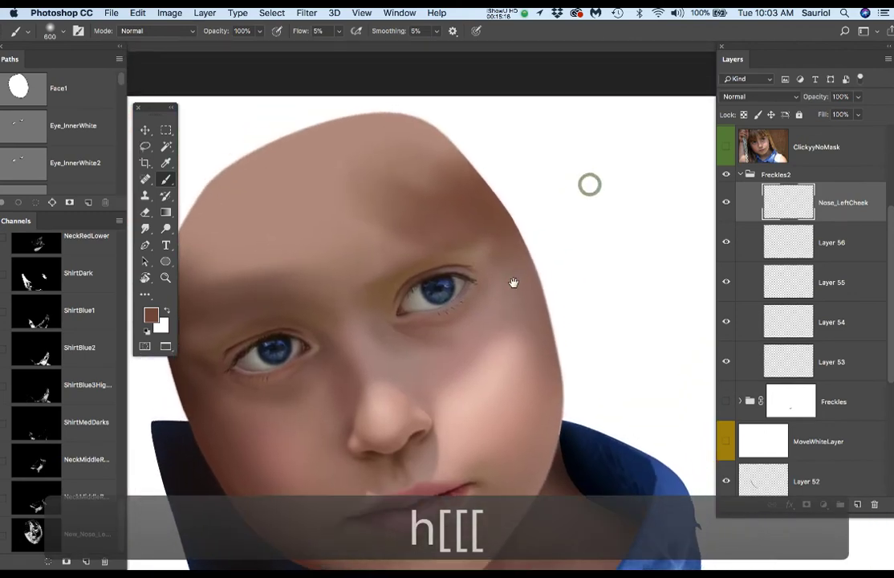
pyautogui.scroll(3, 861, 222)
pyautogui.scroll(2, 859, 221)
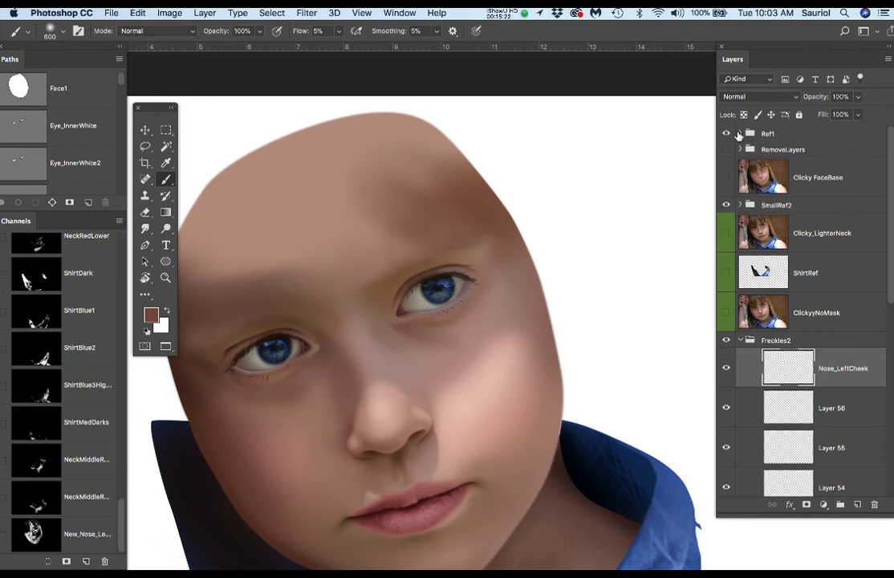
pyautogui.click(740, 134)
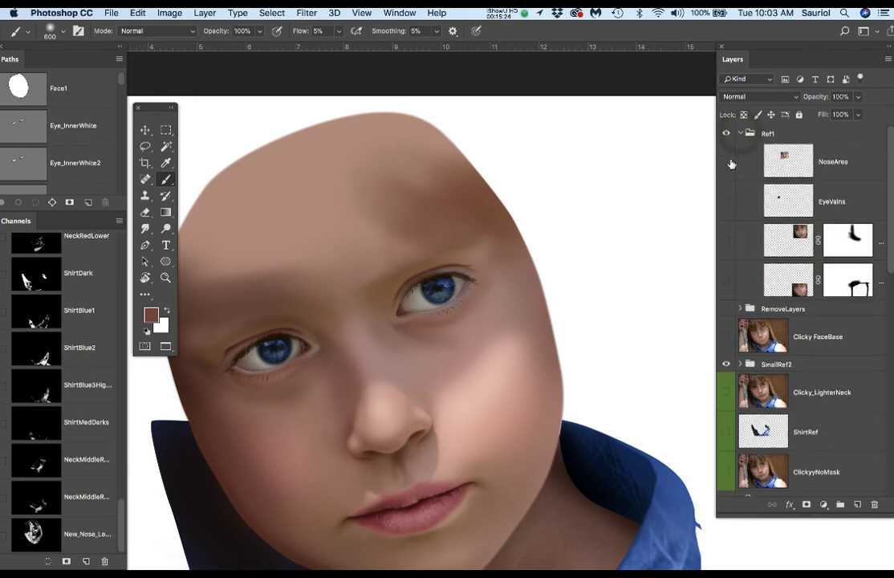
pyautogui.click(727, 161)
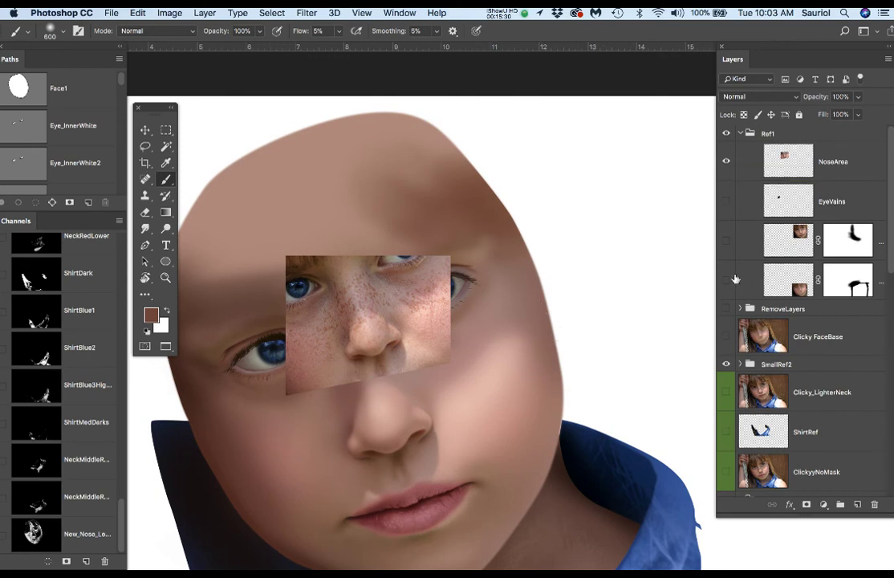
pyautogui.click(727, 163)
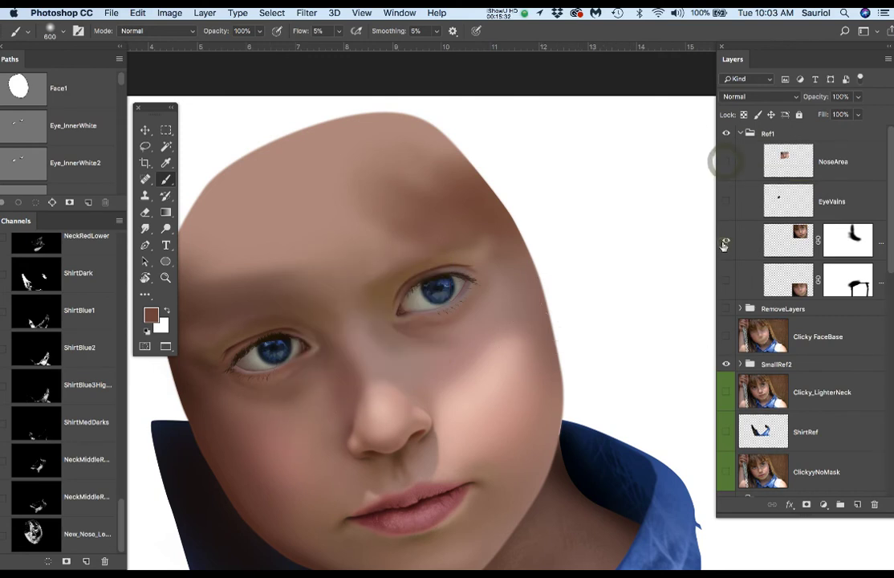
pyautogui.click(725, 241)
pyautogui.moveTo(575, 276); pyautogui.dragTo(532, 230)
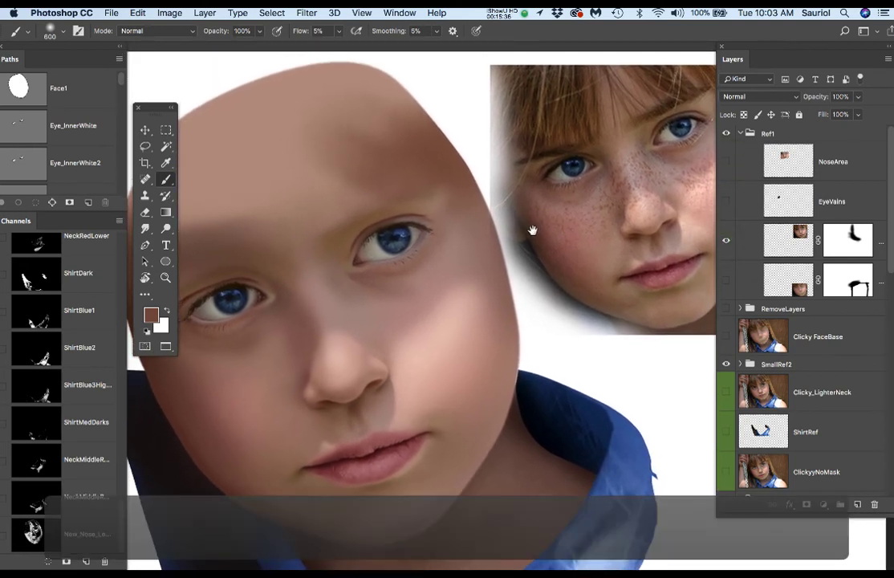
# - Shorten and reposition the Layers panel clear of the reference freckles, collapse Ref1, and bring the Nose_LeftCheek layer into the list
pyautogui.press('super+r')
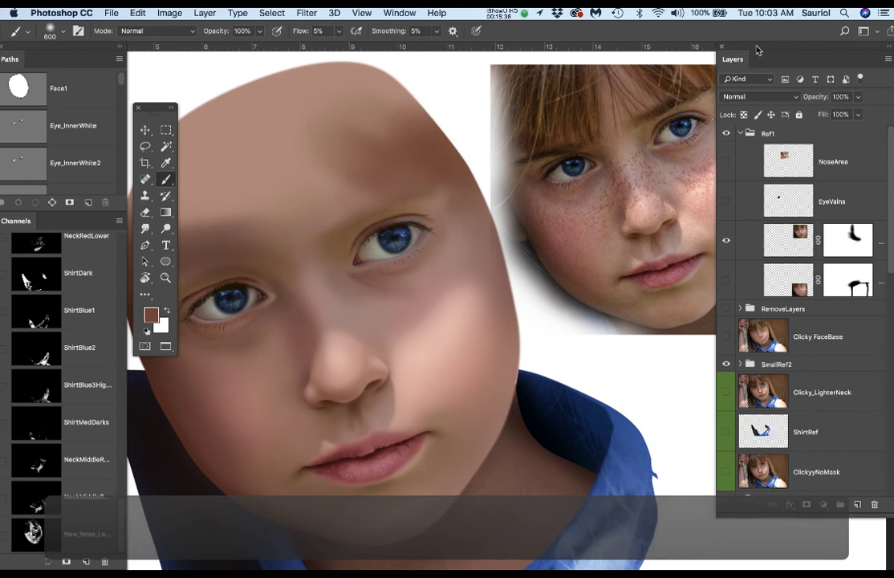
pyautogui.moveTo(756, 51); pyautogui.dragTo(739, 70)
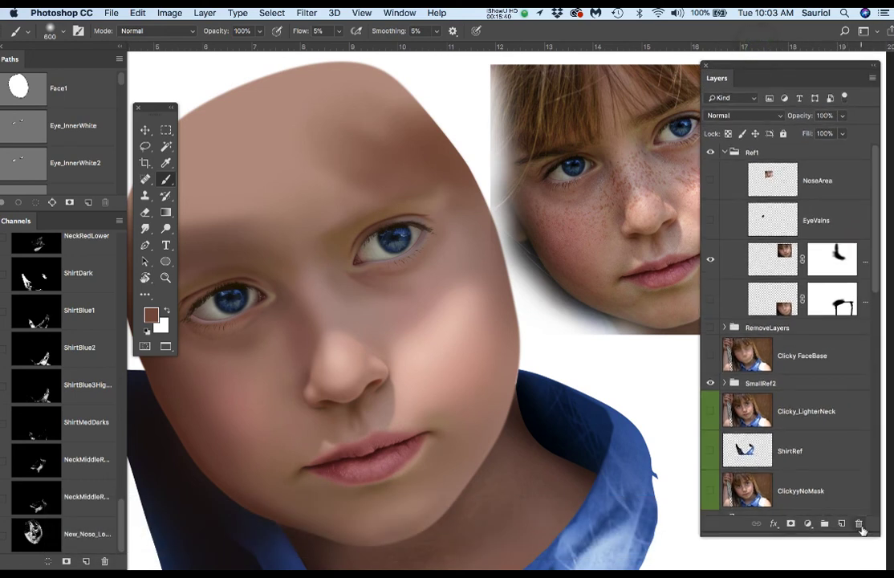
pyautogui.moveTo(875, 533); pyautogui.dragTo(877, 401)
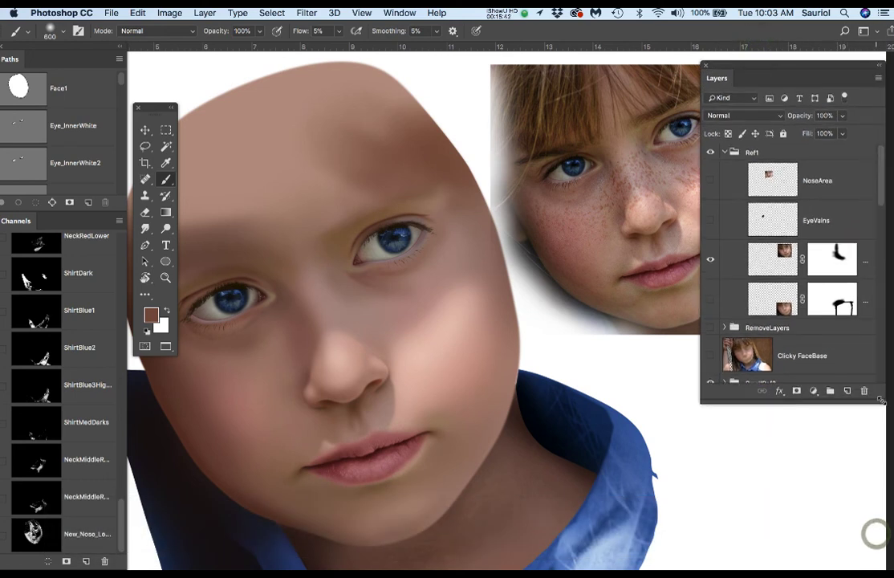
pyautogui.click(724, 152)
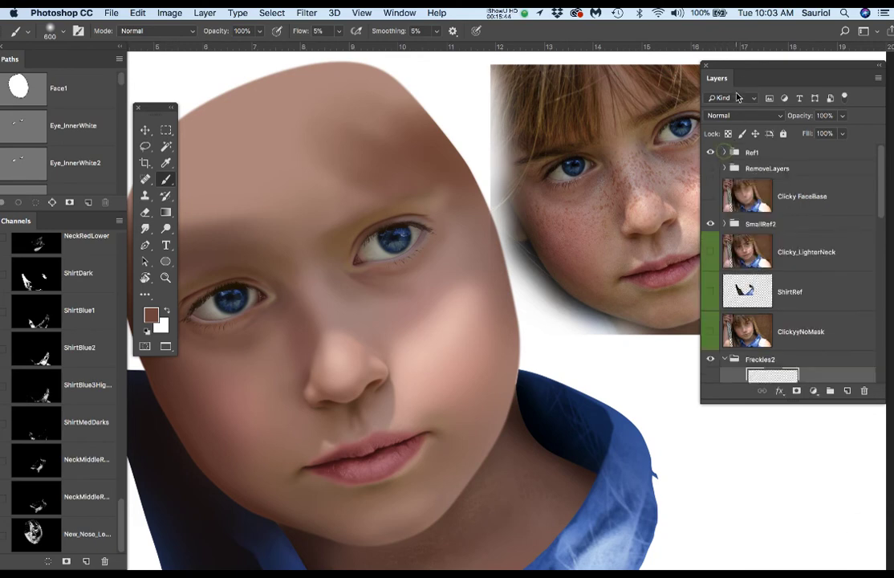
pyautogui.moveTo(745, 69); pyautogui.dragTo(744, 228)
pyautogui.scroll(-5, 791, 417)
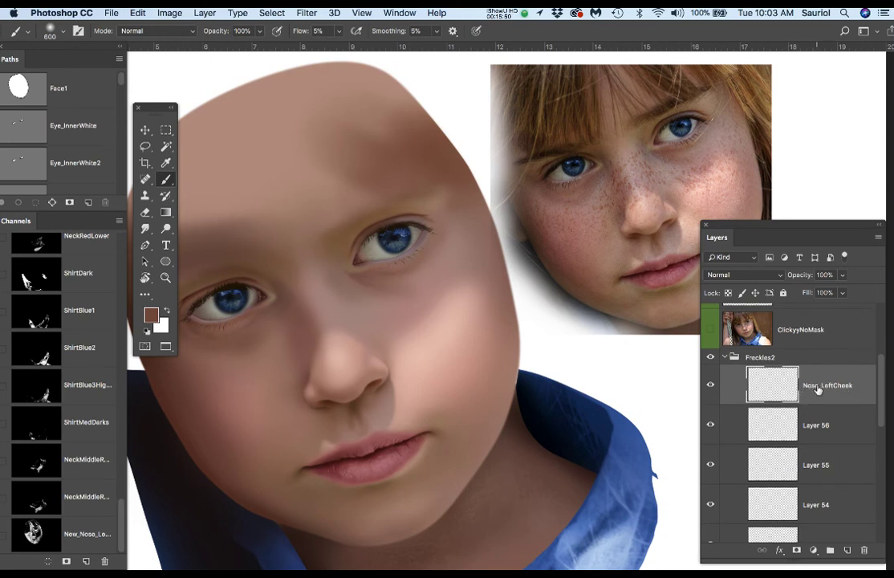
# - Load the New_Nose_LeftCheek channel as a selection again, hide its edges, and enlarge the brush to 700 px
pyautogui.moveTo(367, 385); pyautogui.dragTo(426, 379)
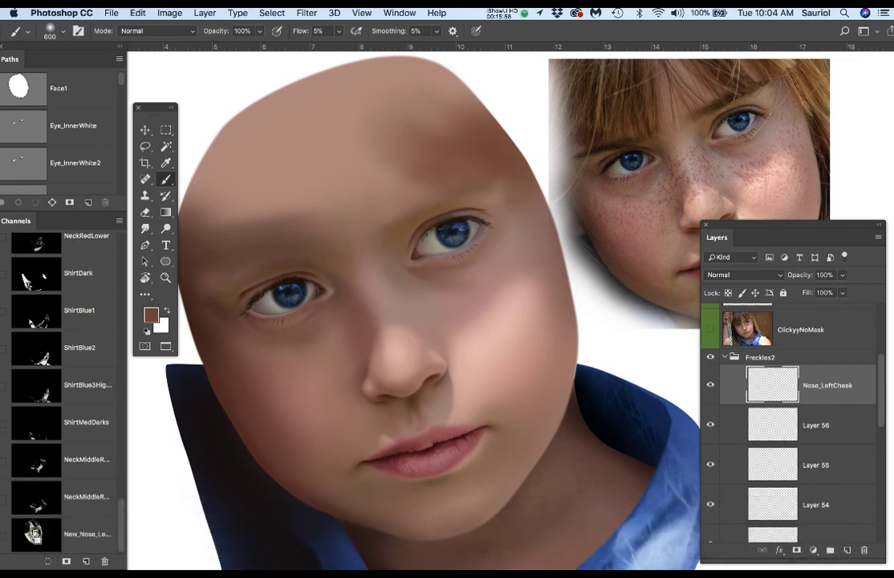
pyautogui.keyDown('super'); pyautogui.click(37, 540); pyautogui.keyUp('super')
pyautogui.press('super+h')
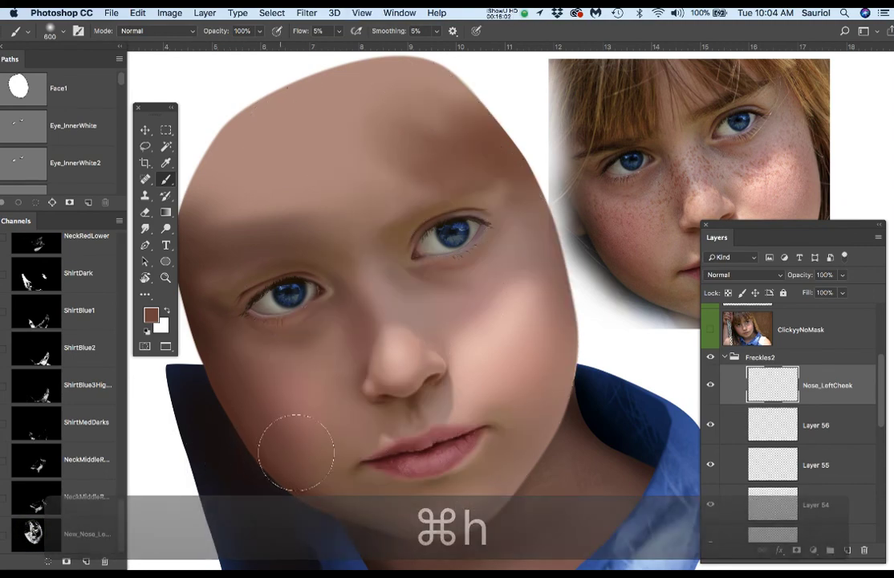
pyautogui.press(']')
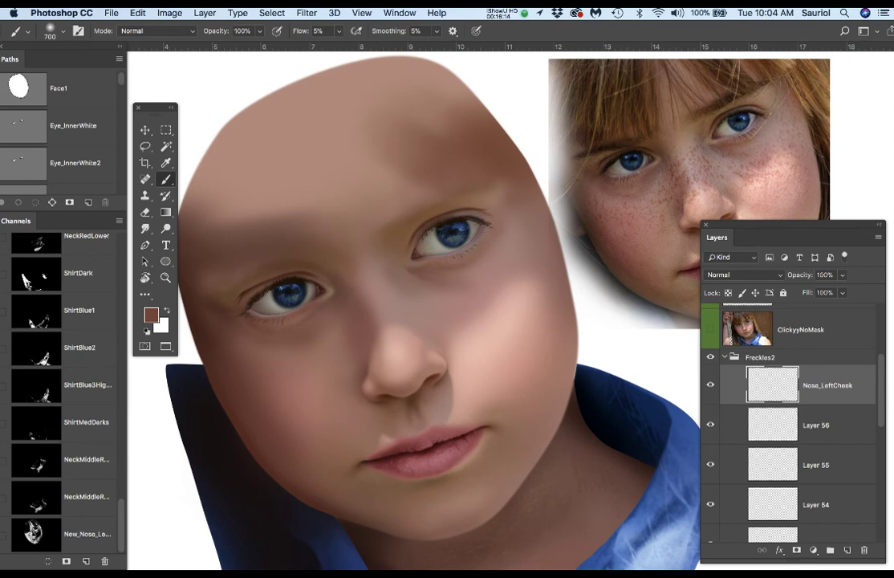
# - Choose the Nose_LeftCheek_2 swatch as the painting color, then clear the swatches away from the canvas
pyautogui.press('F6')
pyautogui.moveTo(163, 336); pyautogui.dragTo(283, 236)
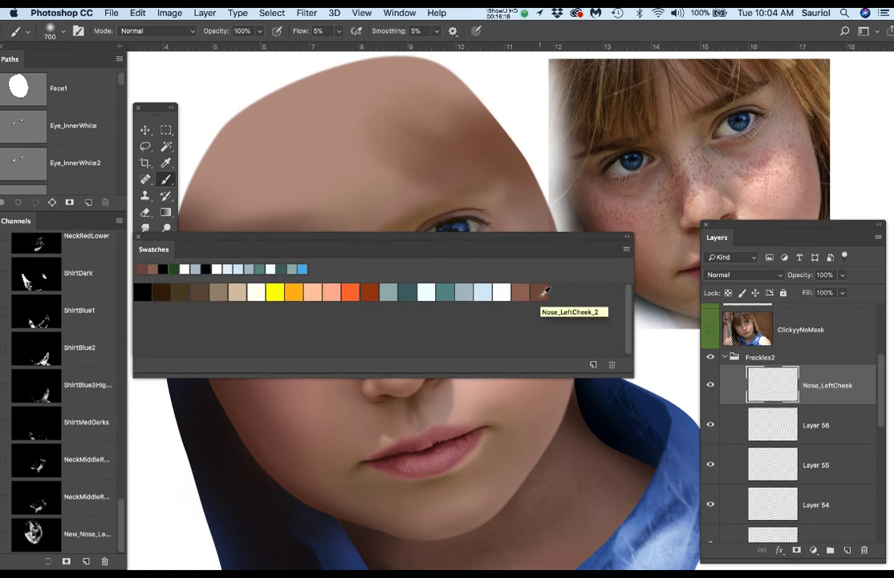
pyautogui.moveTo(471, 237); pyautogui.dragTo(893, 247)
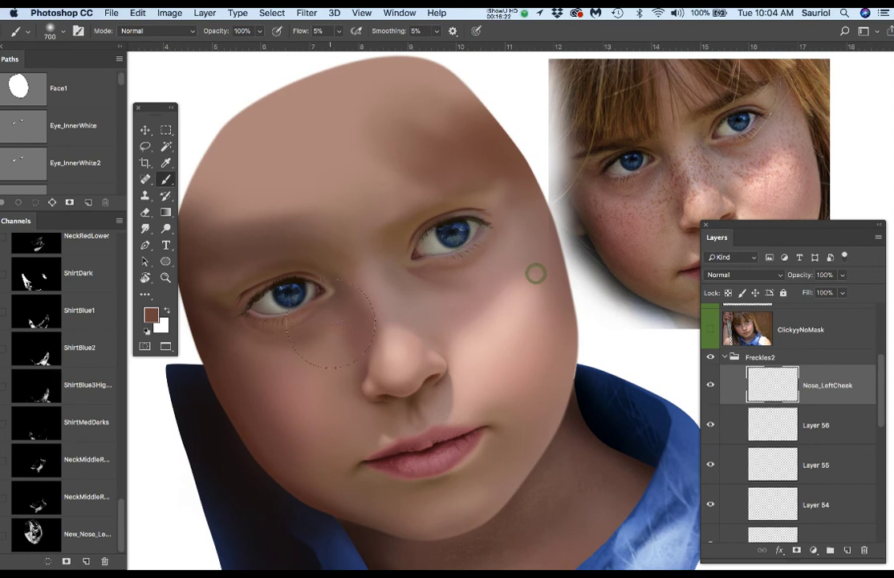
# - Brush freckles through the selection across the nose bridge and the cheek below the eye on the Nose_LeftCheek layer
pyautogui.scroll(1, 402, 317)
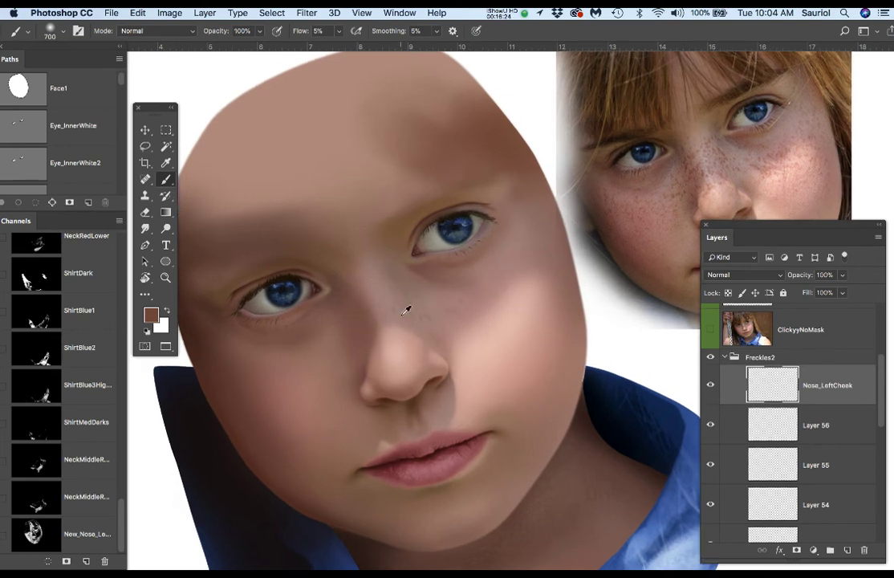
pyautogui.scroll(1, 406, 310)
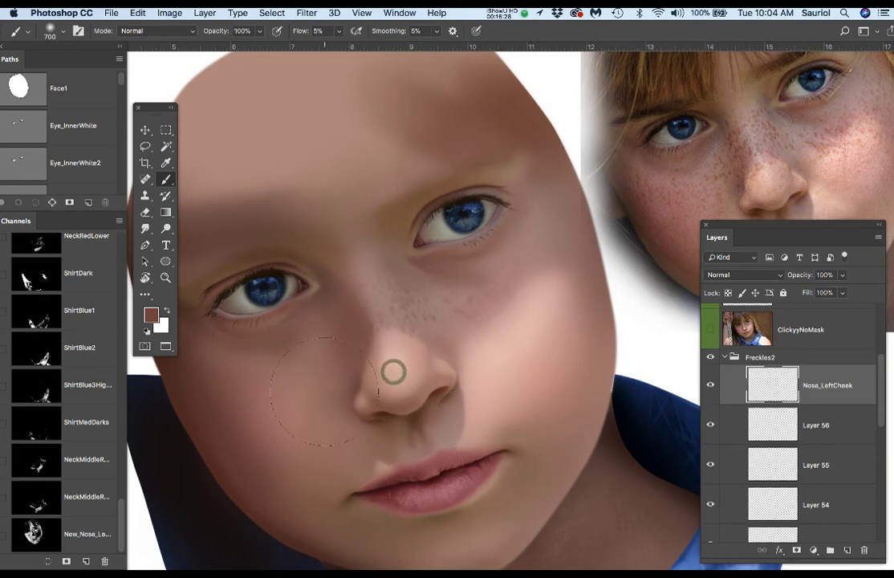
pyautogui.moveTo(324, 391)
pyautogui.mouseDown()
pyautogui.moveTo(331, 405)
pyautogui.moveTo(333, 353)
pyautogui.moveTo(342, 349)
pyautogui.mouseUp()
pyautogui.moveTo(450, 321); pyautogui.dragTo(453, 320)
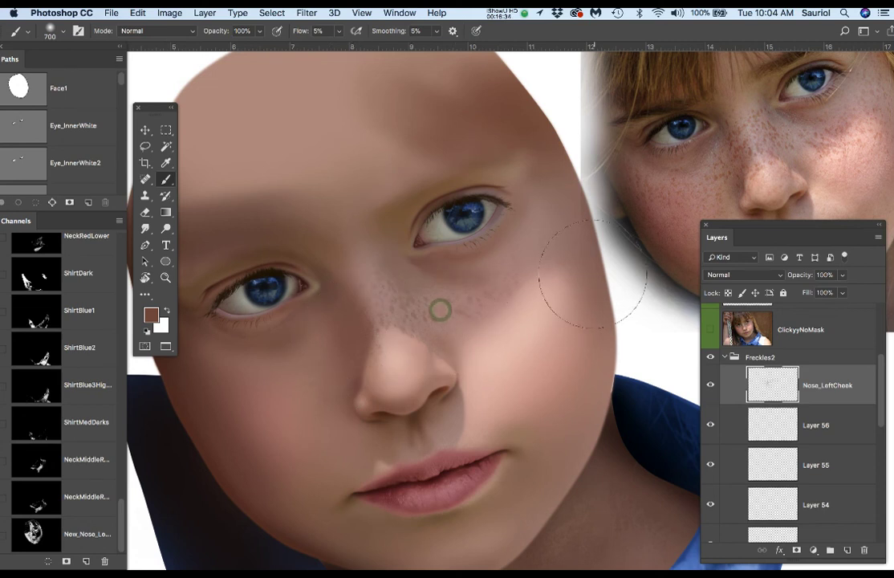
pyautogui.moveTo(538, 328); pyautogui.dragTo(487, 326)
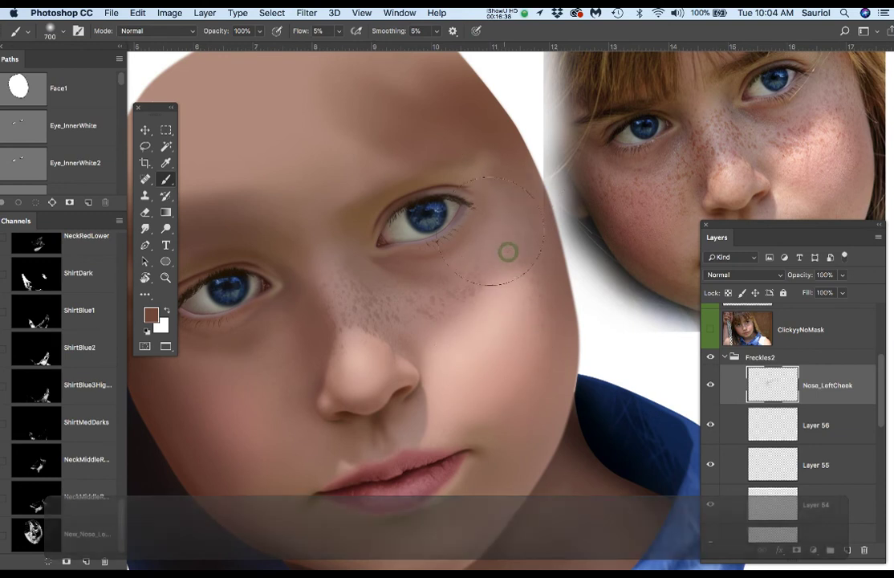
pyautogui.moveTo(353, 396); pyautogui.dragTo(451, 343)
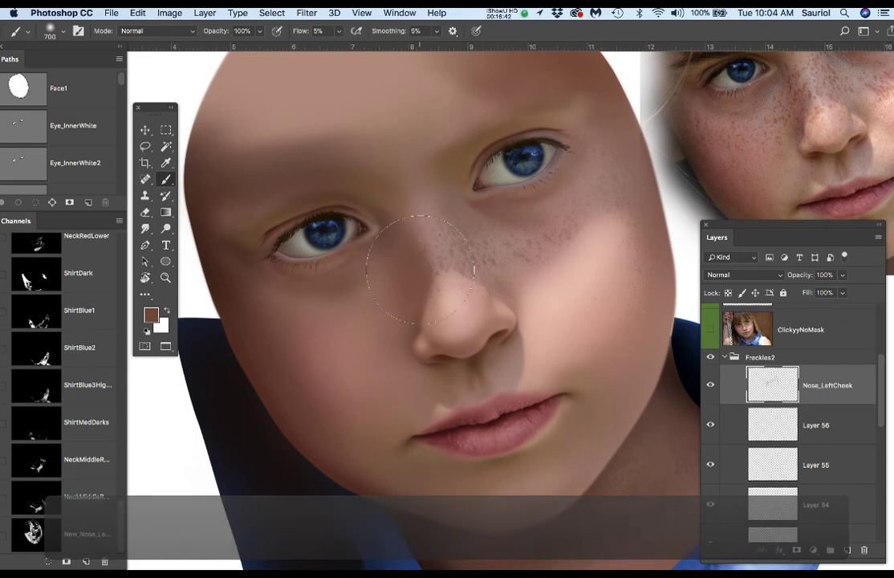
pyautogui.press('super+h')
pyautogui.press('super+h')
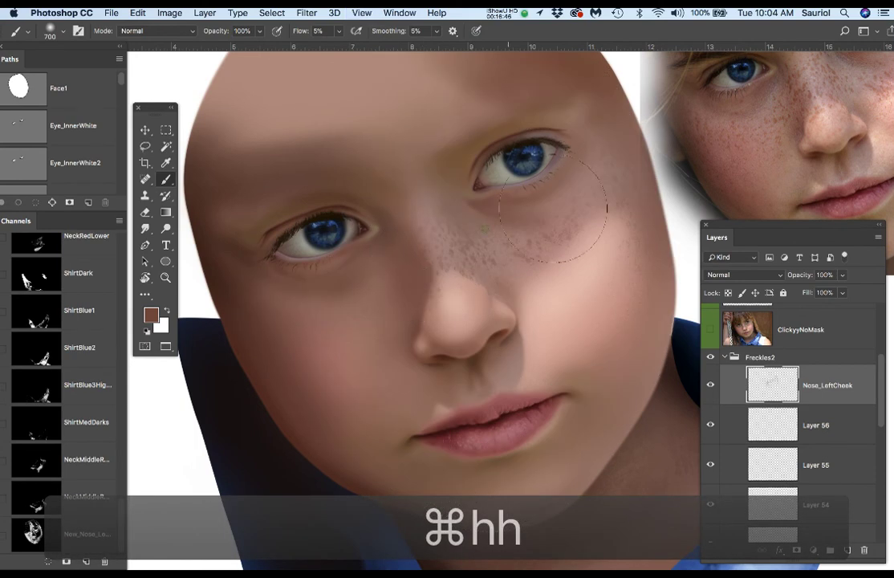
# - Extend the brushed texture to the skin beside the outer eye and up onto the forehead
pyautogui.moveTo(553, 208)
pyautogui.mouseDown()
pyautogui.moveTo(621, 181)
pyautogui.moveTo(630, 215)
pyautogui.mouseUp()
pyautogui.moveTo(565, 243); pyautogui.dragTo(527, 305)
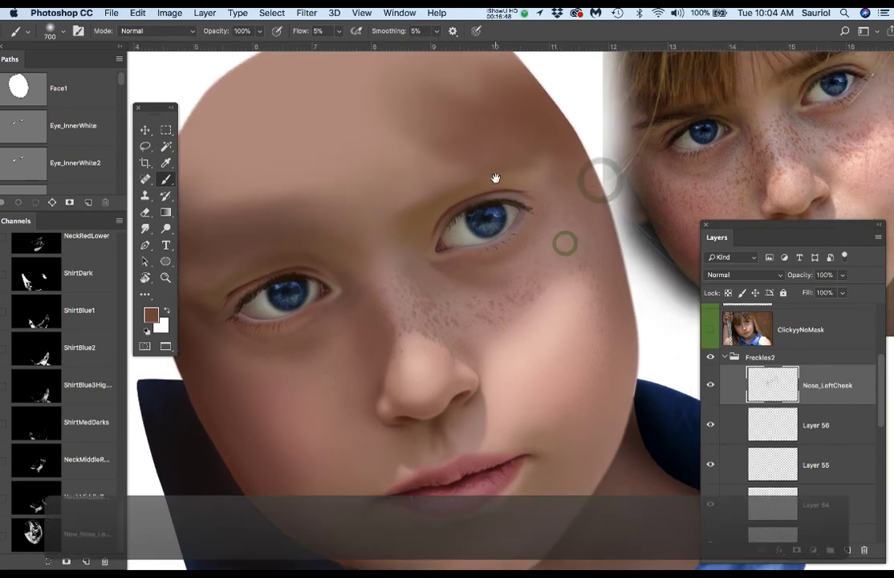
pyautogui.moveTo(488, 132); pyautogui.dragTo(441, 108)
pyautogui.moveTo(436, 145); pyautogui.dragTo(427, 278)
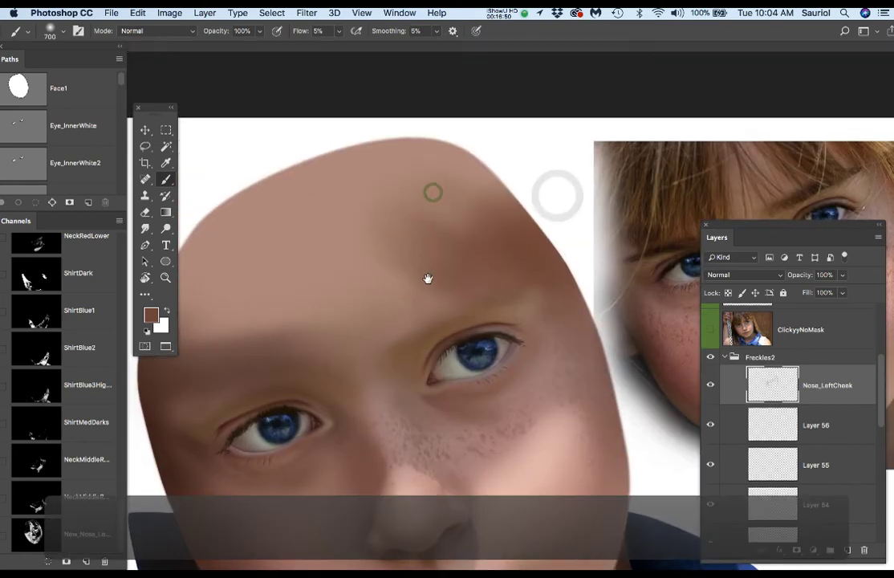
# - Brush faint freckles over the outer and lower cheek, beside the mouth, and on the chin
pyautogui.scroll(-10, 570, 487)
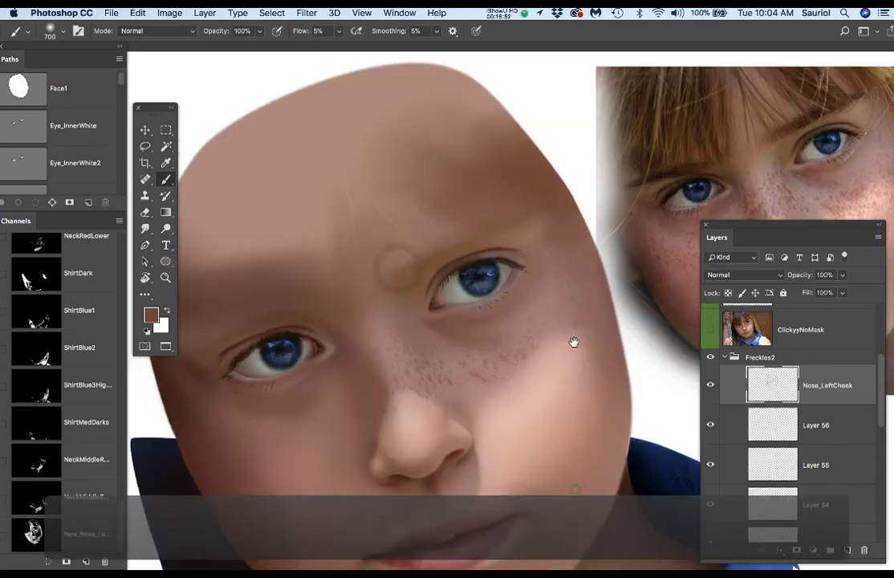
pyautogui.click(537, 286)
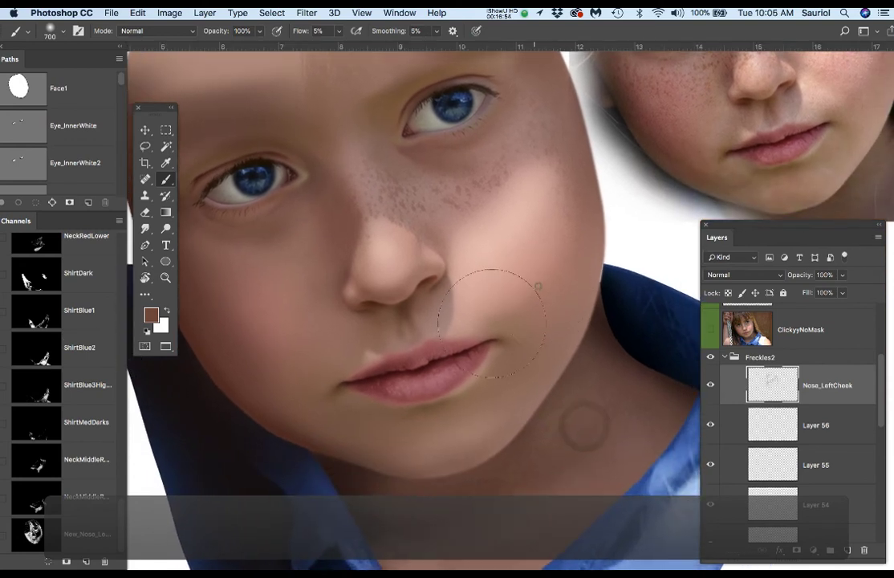
pyautogui.moveTo(571, 259)
pyautogui.mouseDown()
pyautogui.moveTo(578, 205)
pyautogui.moveTo(573, 245)
pyautogui.moveTo(573, 225)
pyautogui.moveTo(562, 220)
pyautogui.moveTo(552, 280)
pyautogui.mouseUp()
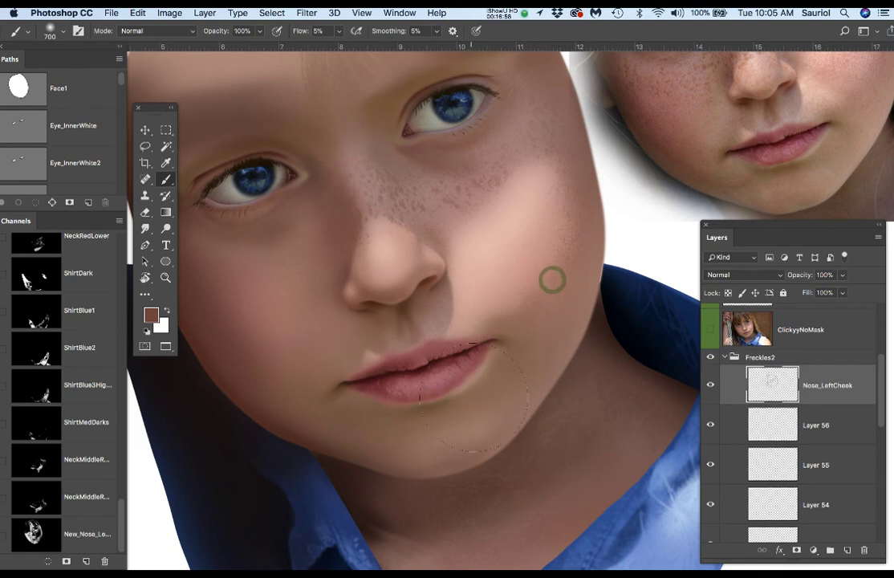
pyautogui.click(455, 447)
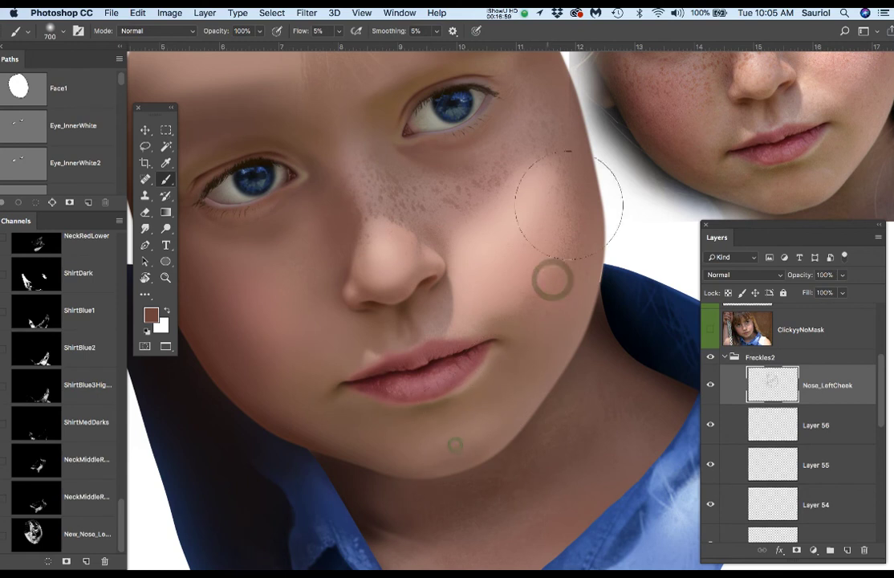
pyautogui.click(487, 322)
# - Build up the freckle color on the nose, between the eyebrows, and on the opposite lower cheek
pyautogui.moveTo(504, 240); pyautogui.dragTo(561, 323)
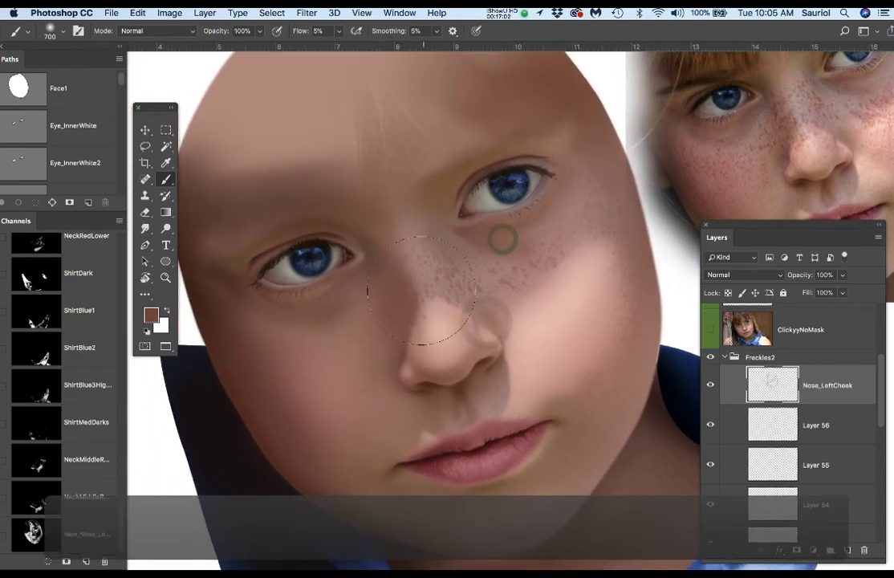
pyautogui.click(436, 351)
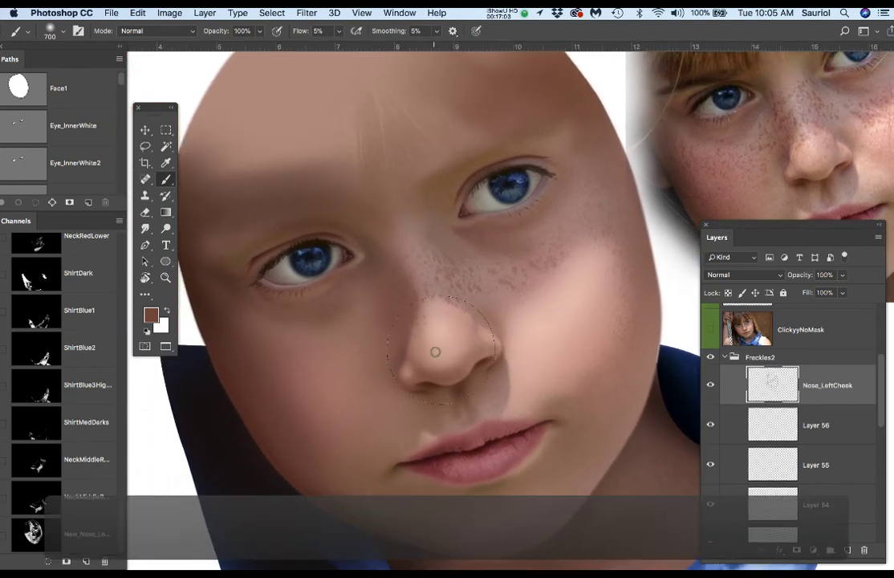
pyautogui.click(430, 195)
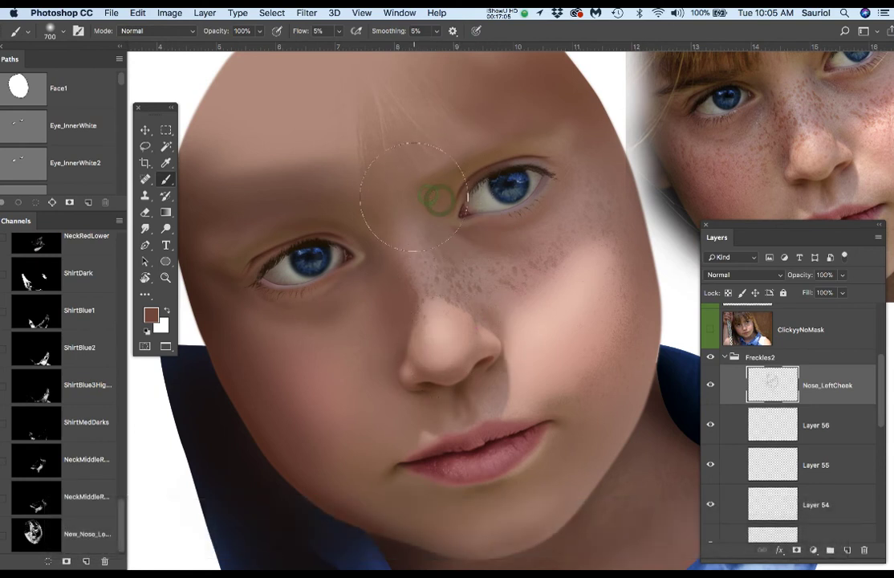
pyautogui.click(296, 416)
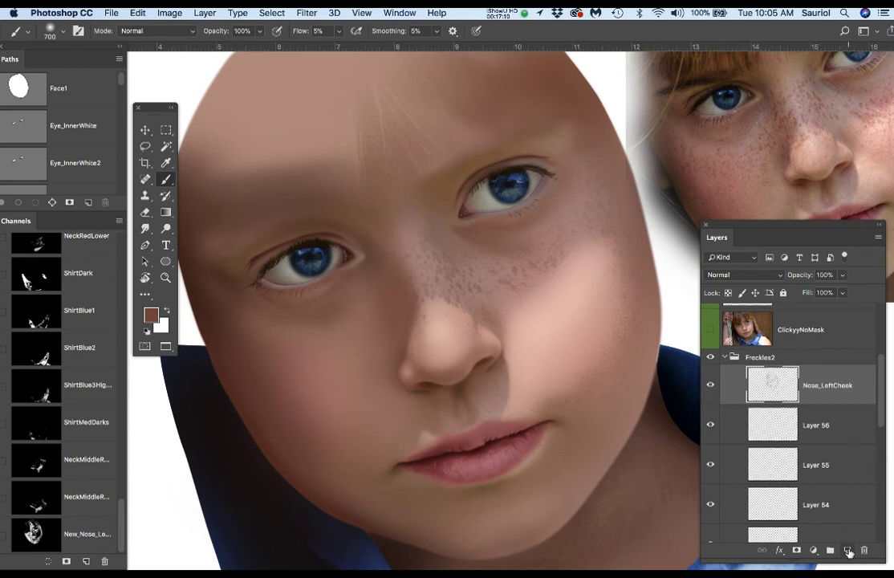
# - Add a new layer above Nose_LeftCheek in the Freckles2 group and name it Nose_LeftCheek_Darker
pyautogui.click(848, 551)
pyautogui.doubleClick(825, 385)
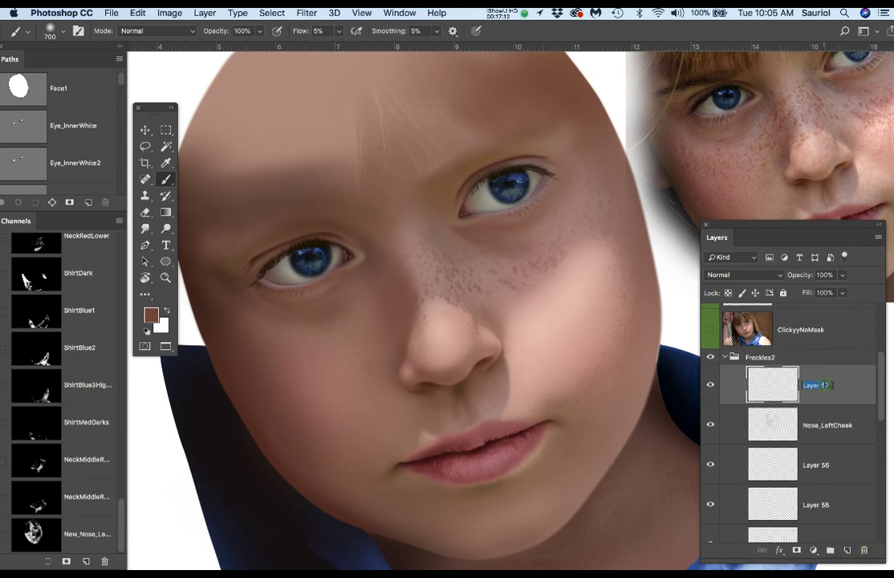
pyautogui.write('Nose_LeftCheek')
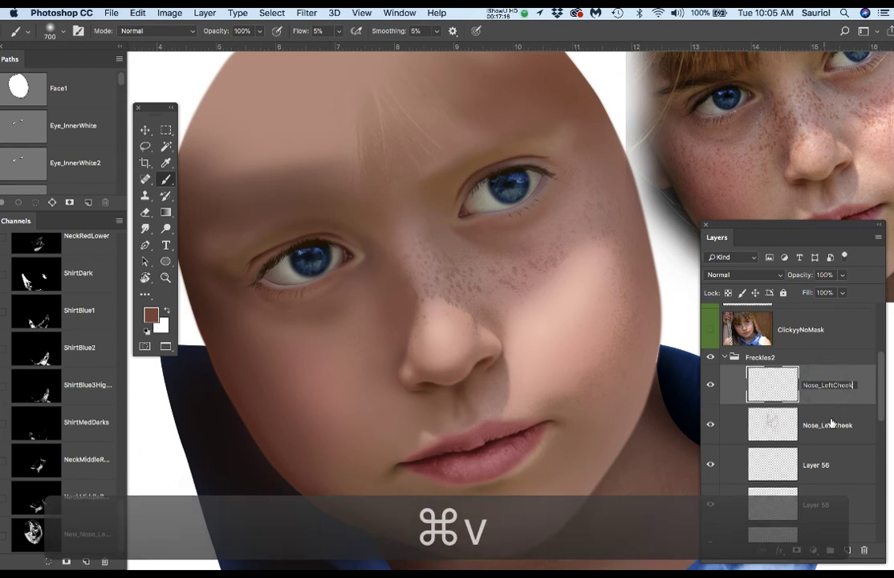
pyautogui.write('B')
pyautogui.press('BackSpace')
pyautogui.write('_Darker')
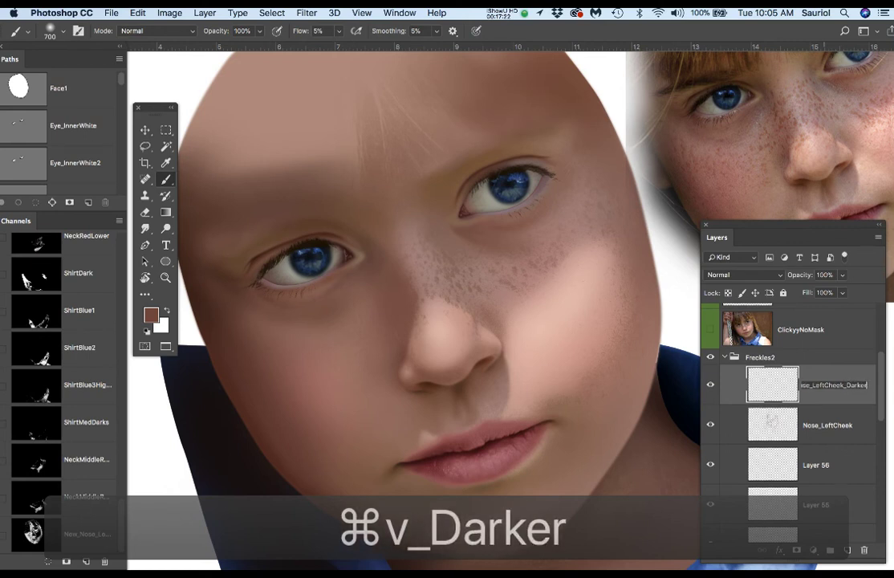
# - Show the ClickyyNoMask reference, sample a freckle beside the nose bridge, and darken it into a deep reddish-brown foreground color
pyautogui.press('Return')
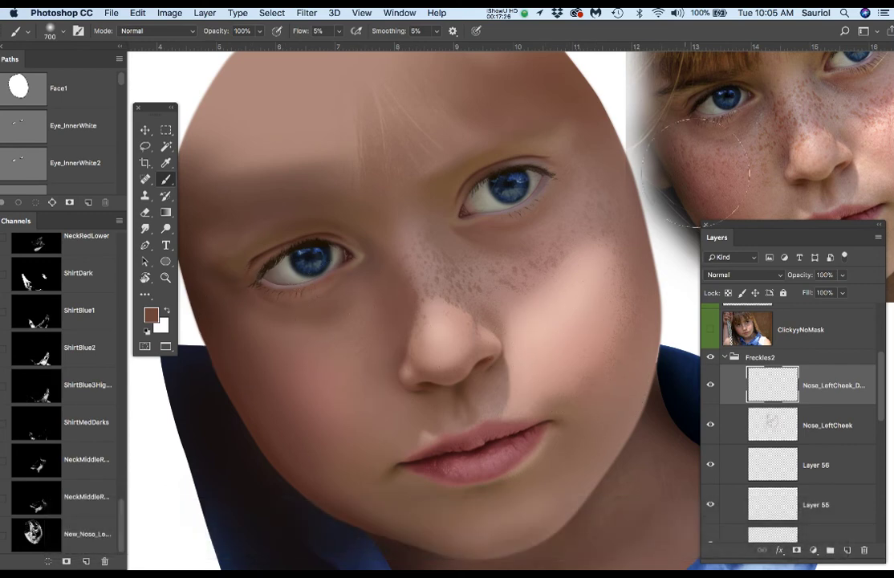
pyautogui.click(711, 332)
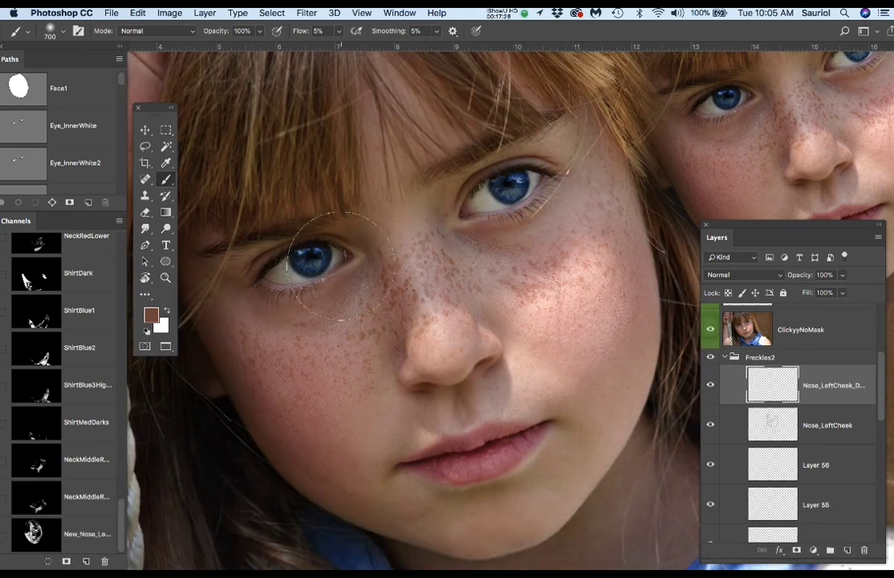
pyautogui.scroll(3, 354, 259)
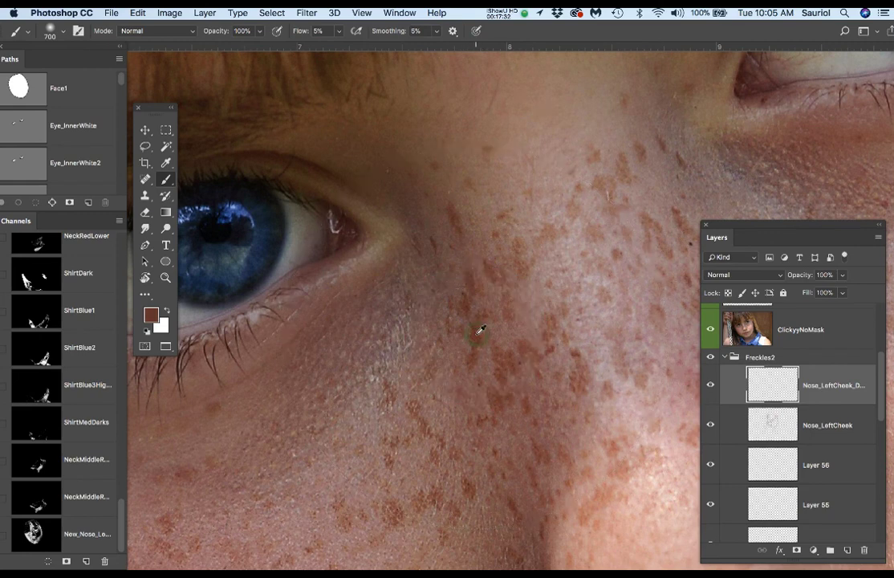
pyautogui.click(152, 319)
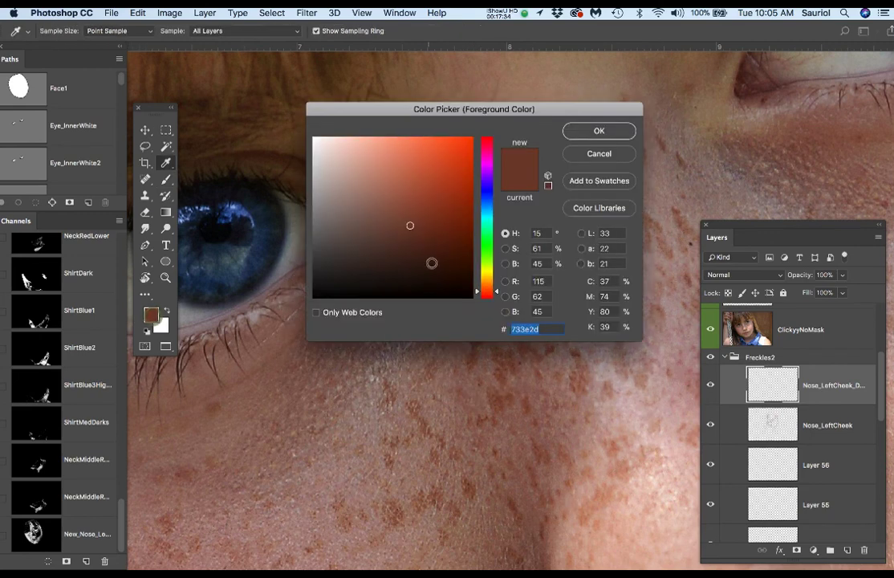
pyautogui.click(600, 134)
pyautogui.press(']')
pyautogui.press(']')
pyautogui.press(']')
pyautogui.press(']')
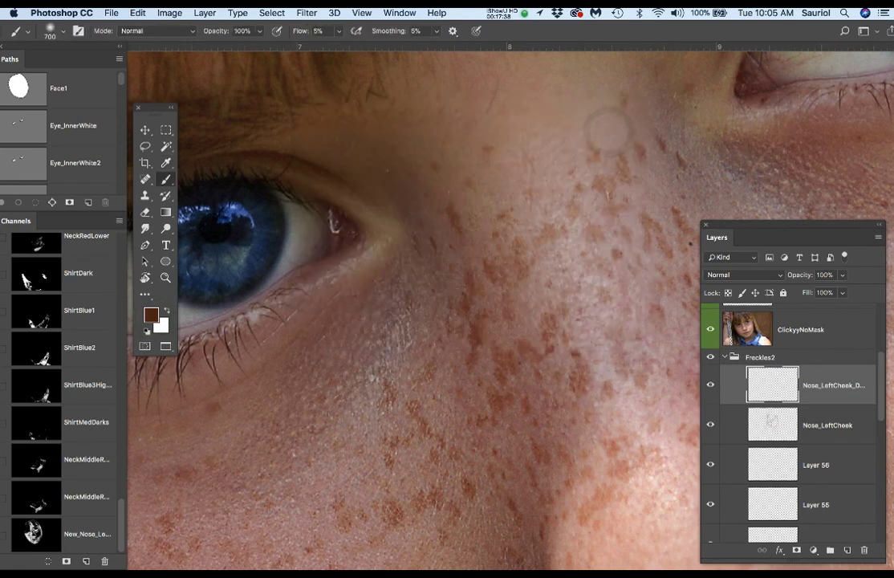
# - Save the foreground color as a new swatch named DarkerFreckle
pyautogui.press('F6')
pyautogui.moveTo(545, 302); pyautogui.dragTo(441, 237)
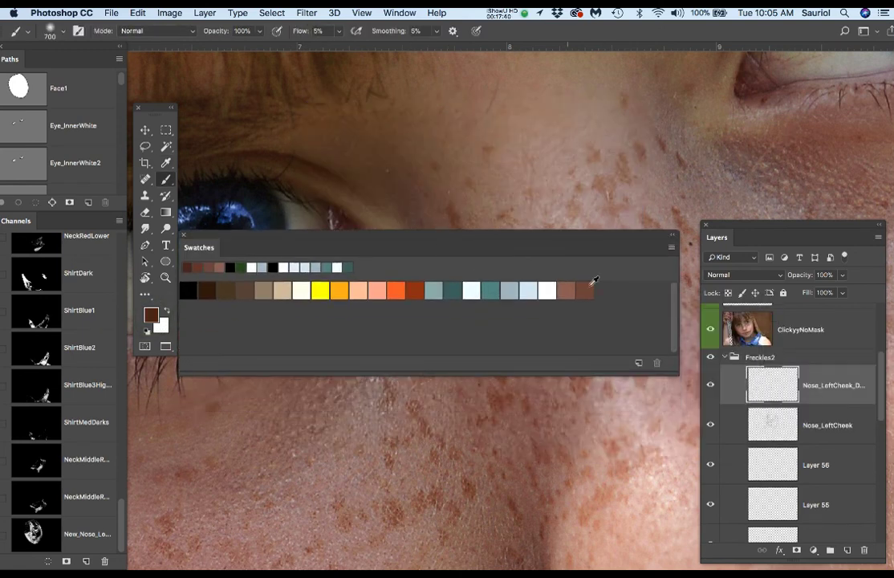
pyautogui.click(611, 302)
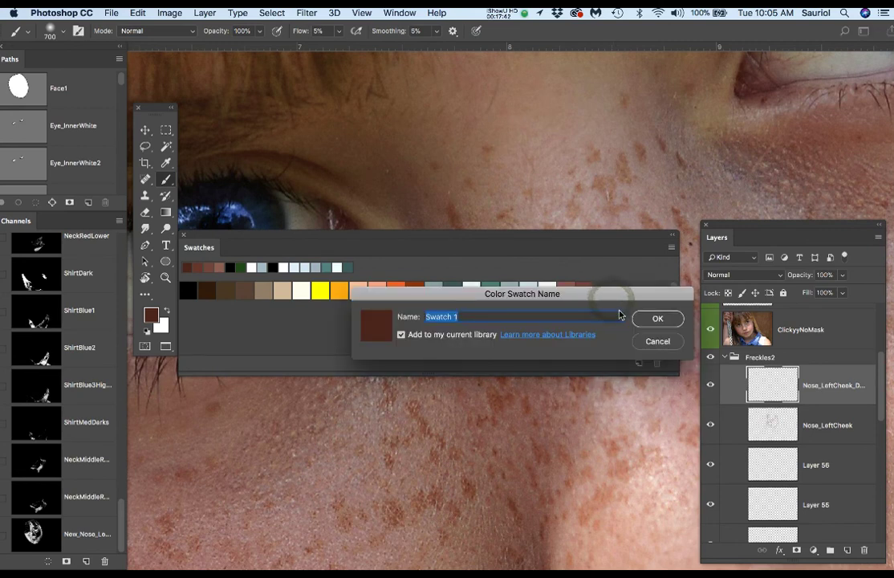
pyautogui.write('Da')
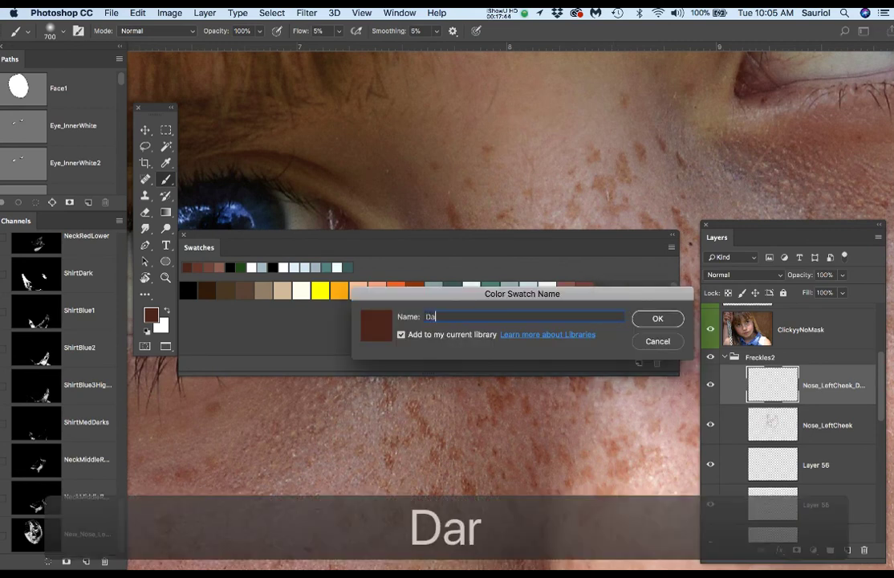
pyautogui.write('rkerFr')
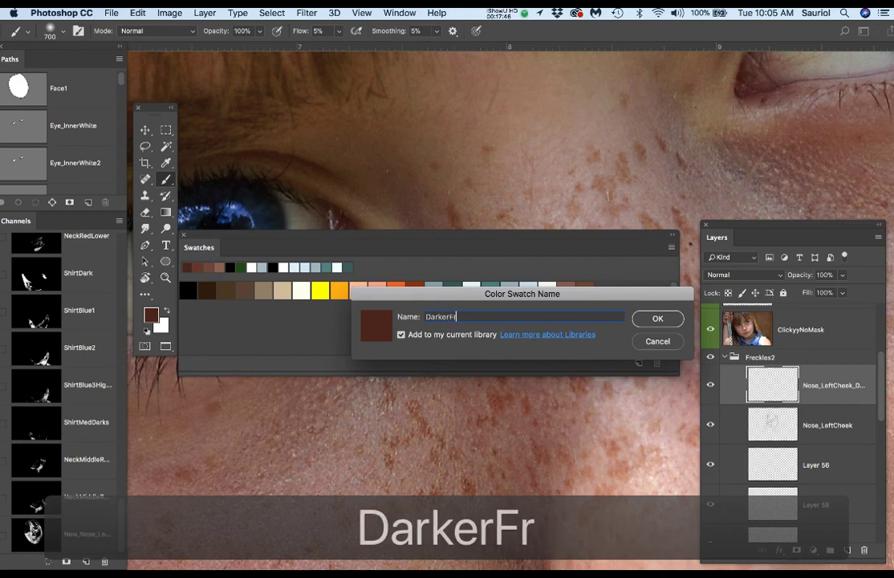
pyautogui.write('eckle')
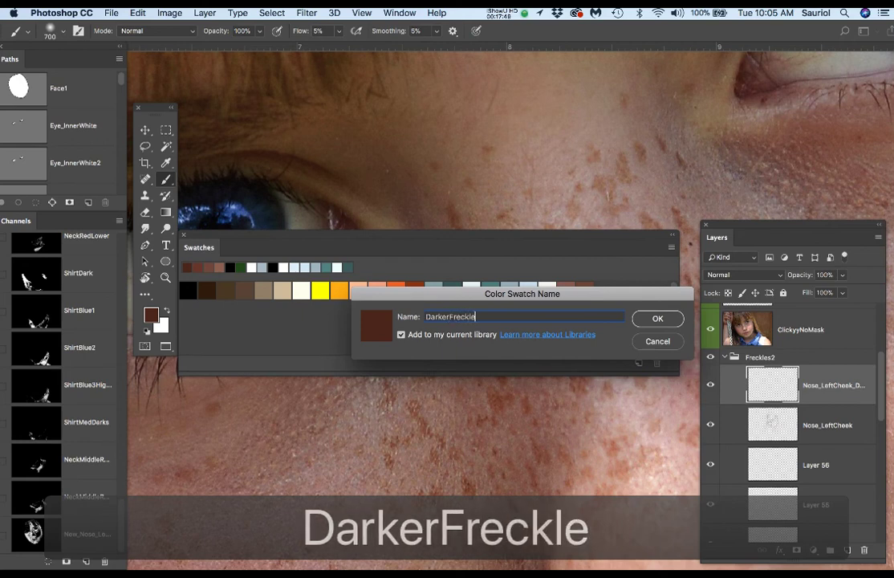
pyautogui.press('Return')
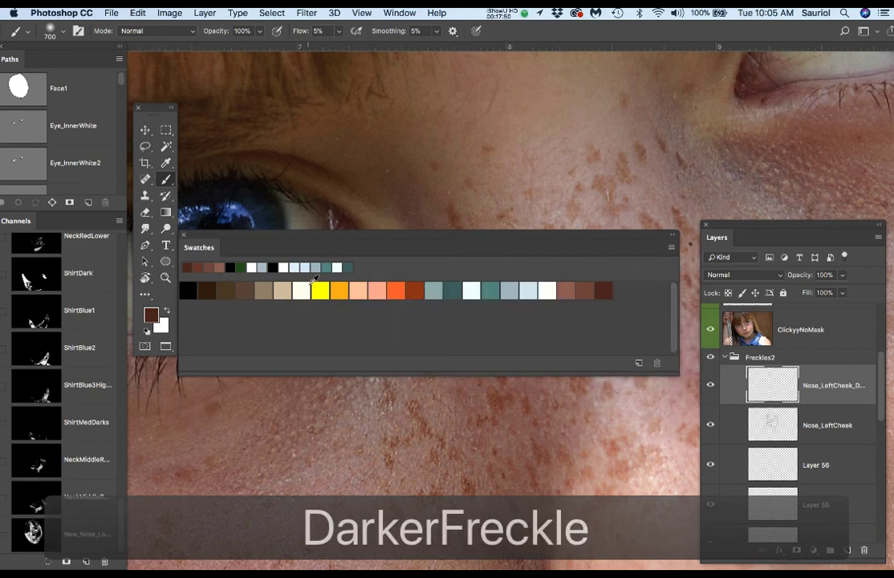
pyautogui.press('F6')
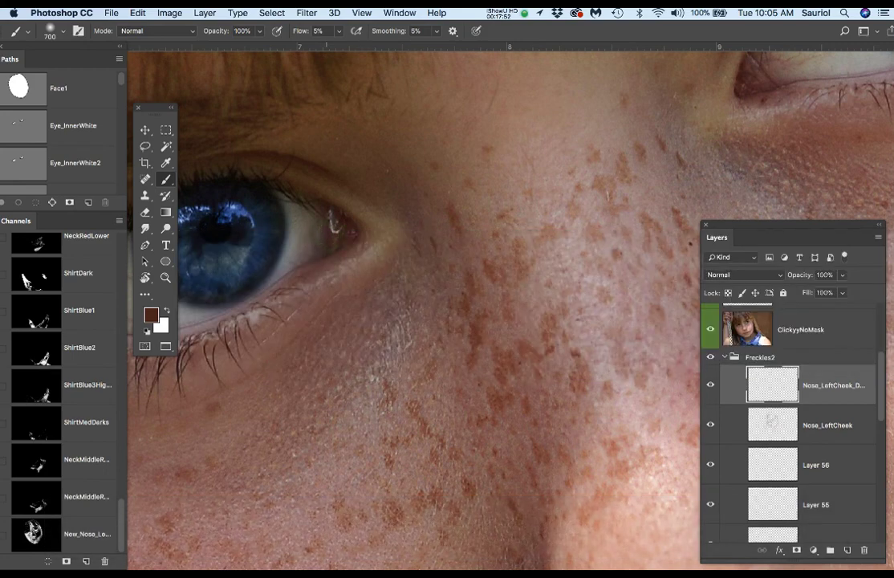
# - Hide the ClickyyNoMask reference and brush darker freckles beside the nose bridge and onto the adjacent cheek with a smaller brush
pyautogui.scroll(-2, 509, 257)
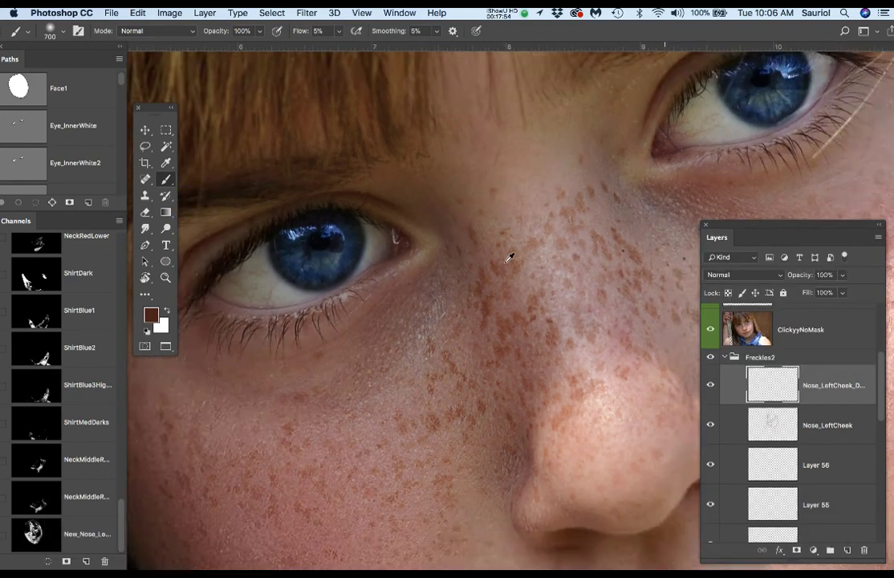
pyautogui.scroll(-2, 508, 256)
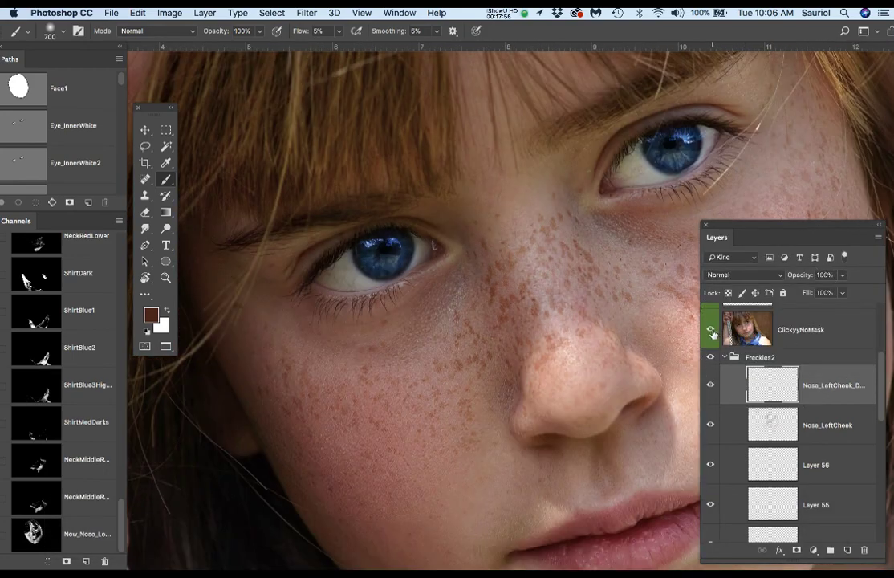
pyautogui.click(711, 333)
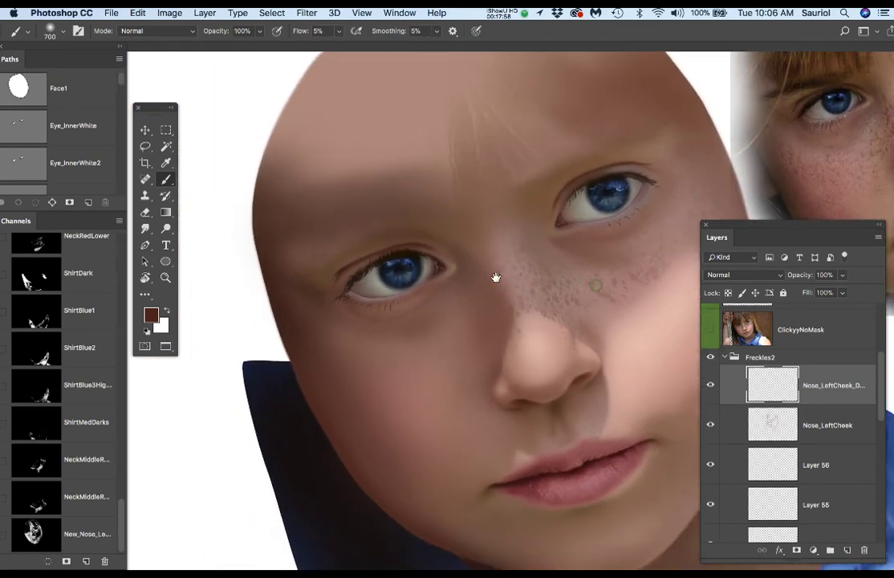
pyautogui.moveTo(496, 276); pyautogui.dragTo(460, 278)
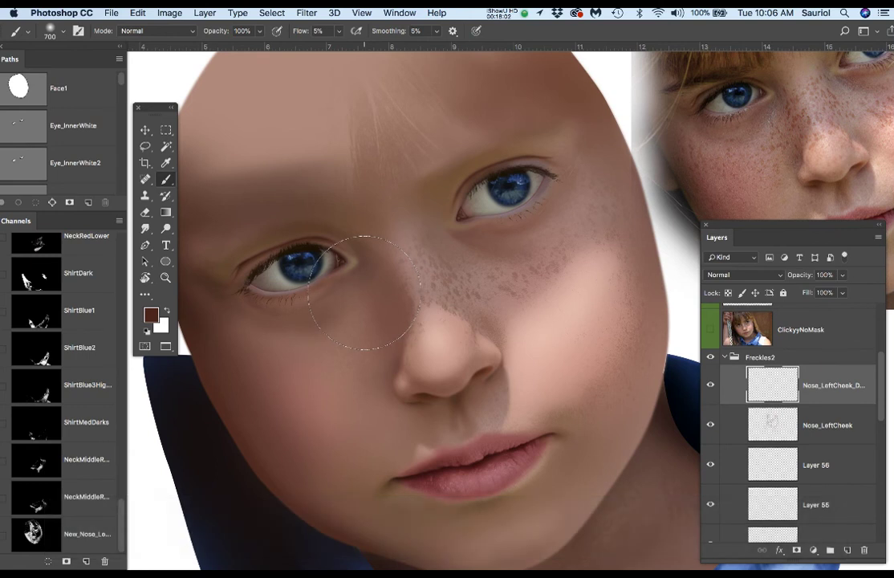
pyautogui.press('[')
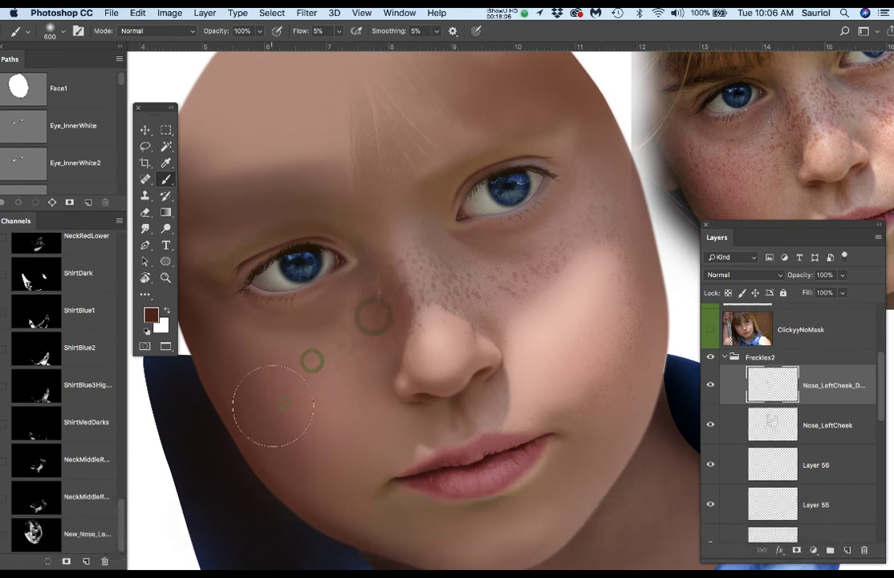
pyautogui.click(391, 309)
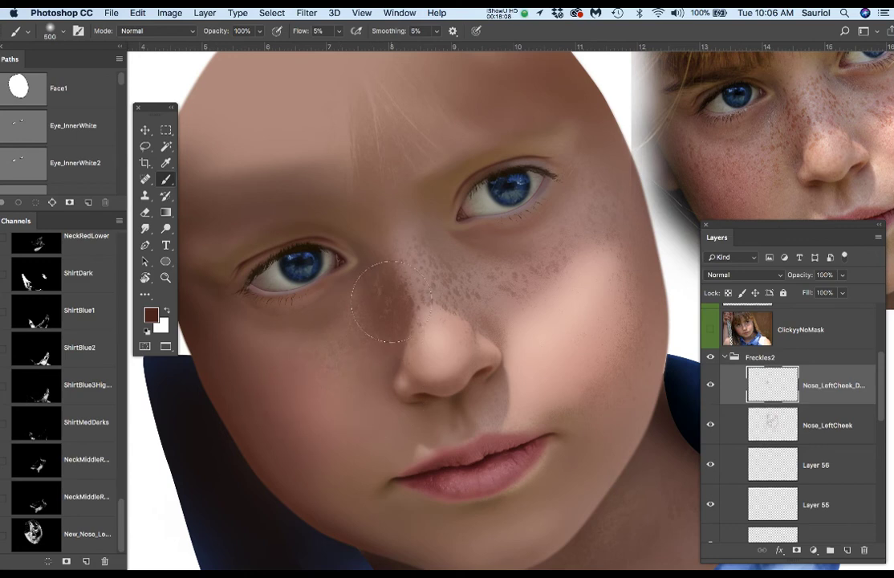
# - Examine the face with the Nose_LeftCheek_Darker layer hidden and check which skin areas the active selection covers
pyautogui.scroll(3, 396, 286)
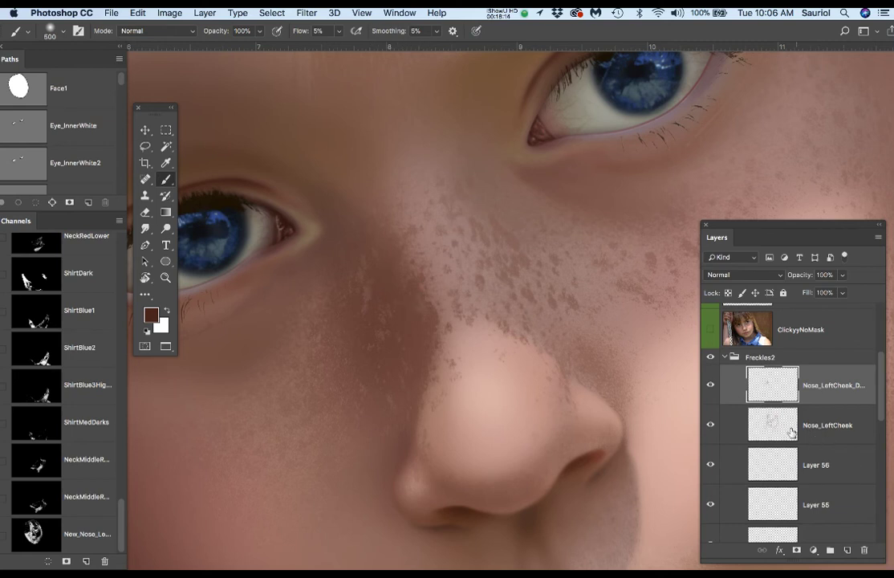
pyautogui.click(709, 386)
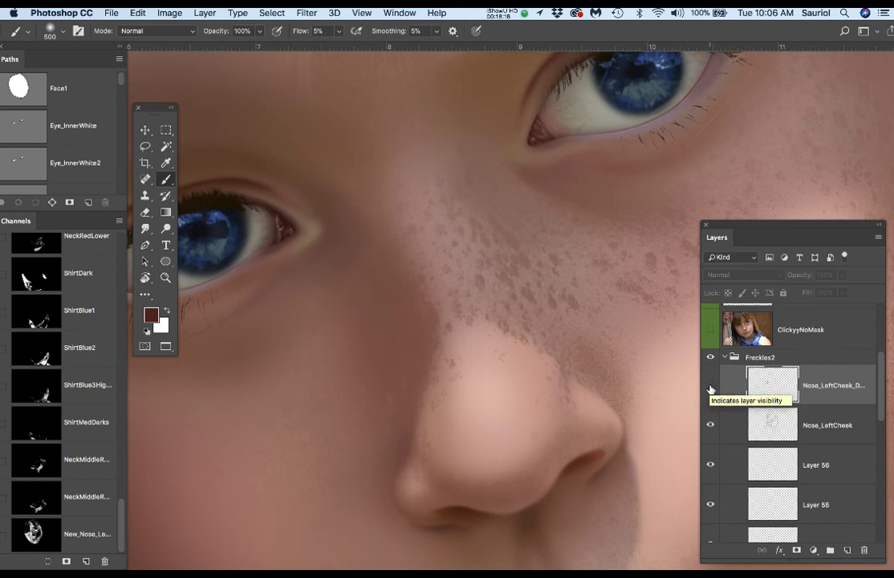
pyautogui.scroll(-3, 527, 335)
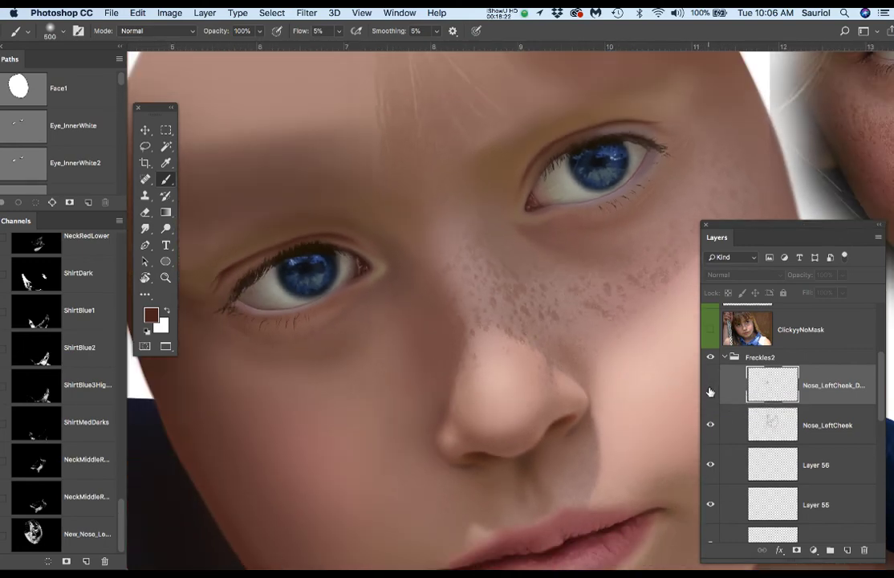
pyautogui.press('super+h')
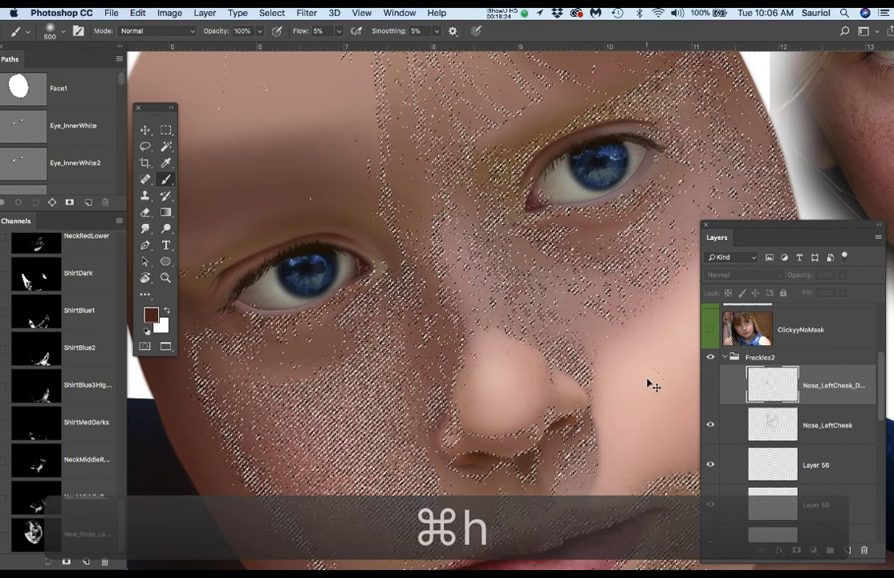
pyautogui.press('super+h')
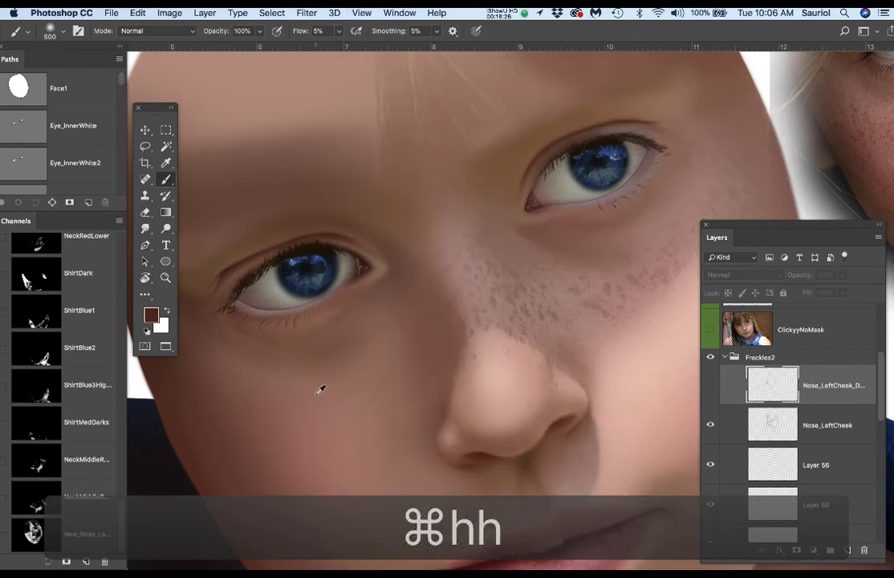
pyautogui.scroll(-2, 319, 389)
pyautogui.moveTo(373, 447); pyautogui.dragTo(399, 296)
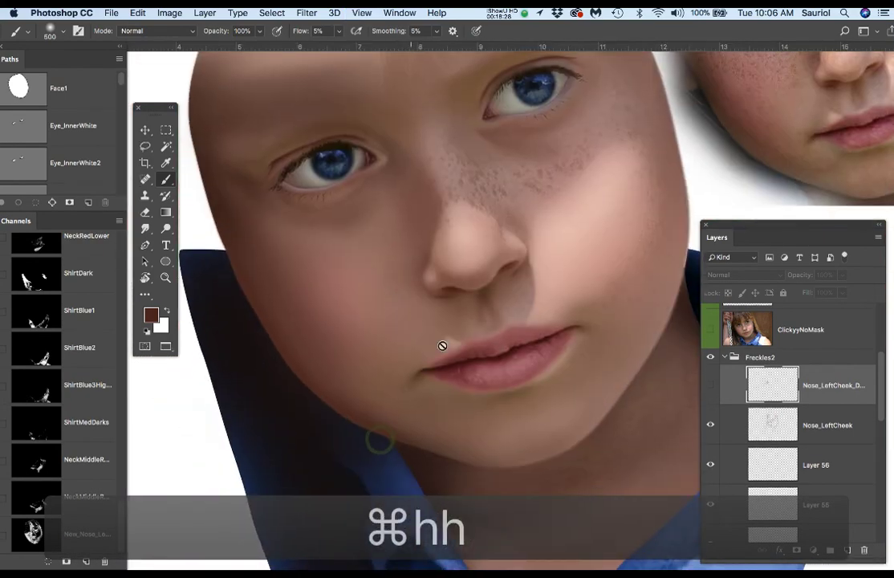
# - Toggle the Nose_LeftCheek_Darker layer's visibility to compare the face with and without the darker freckles
pyautogui.click(709, 387)
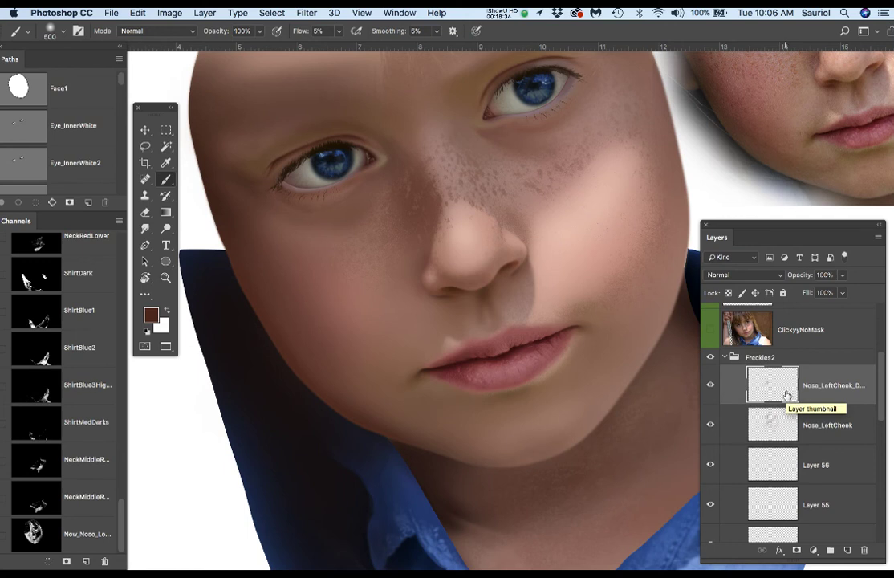
pyautogui.scroll(3, 488, 340)
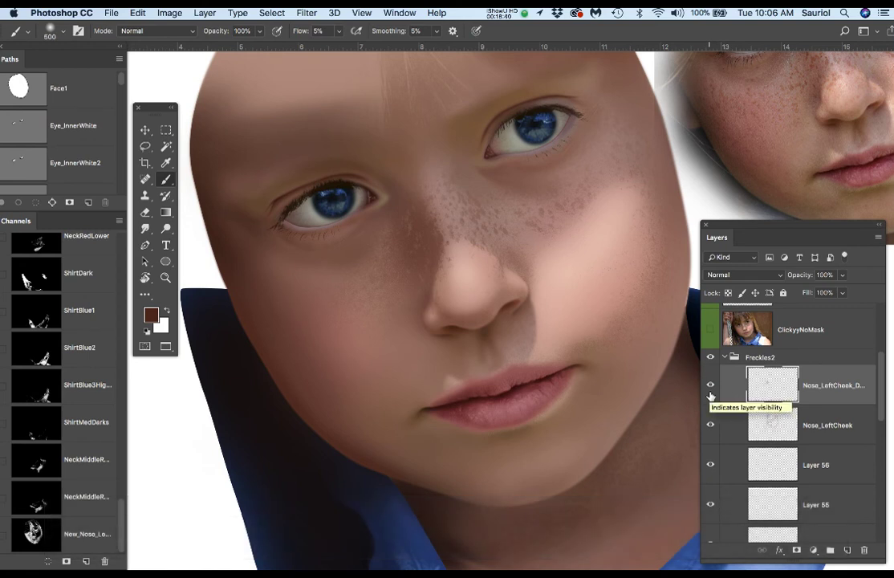
pyautogui.click(710, 385)
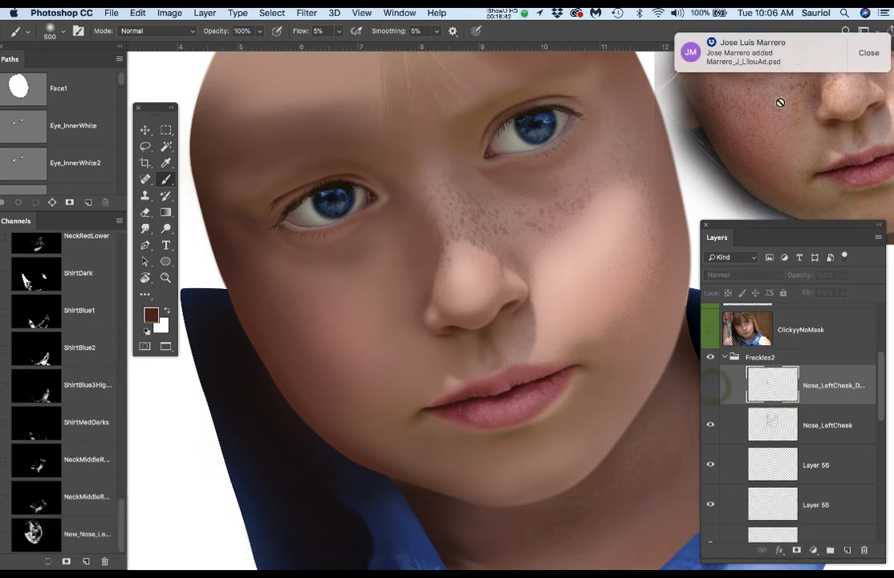
pyautogui.click(868, 52)
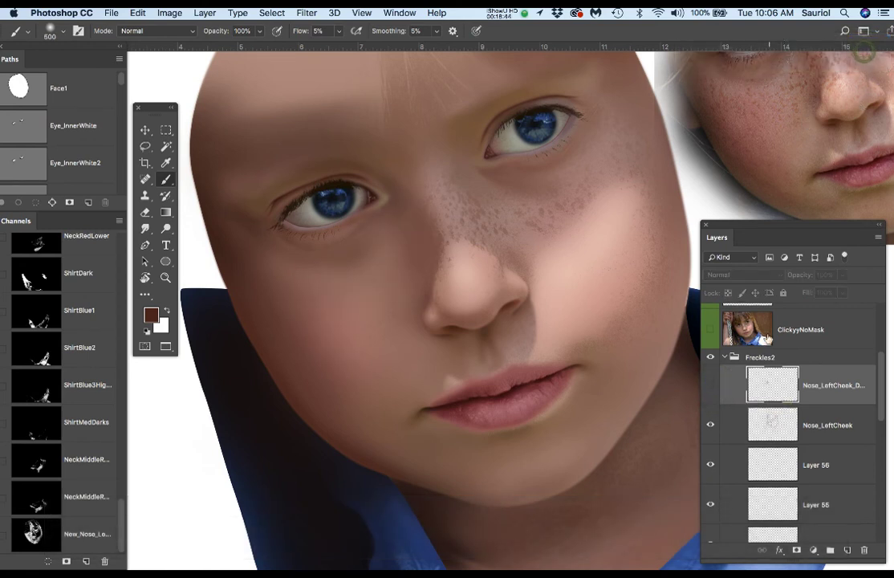
pyautogui.click(710, 385)
pyautogui.click(710, 385)
pyautogui.click(710, 385)
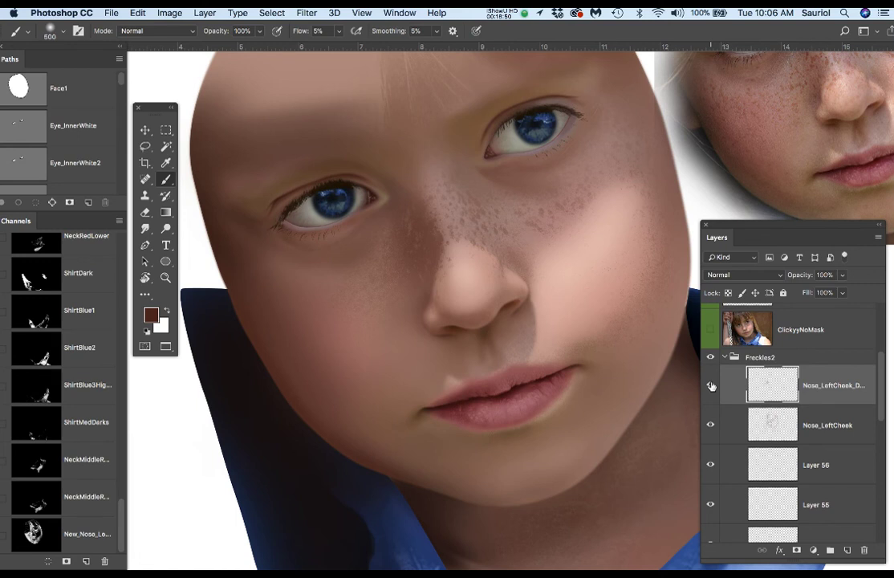
pyautogui.click(710, 385)
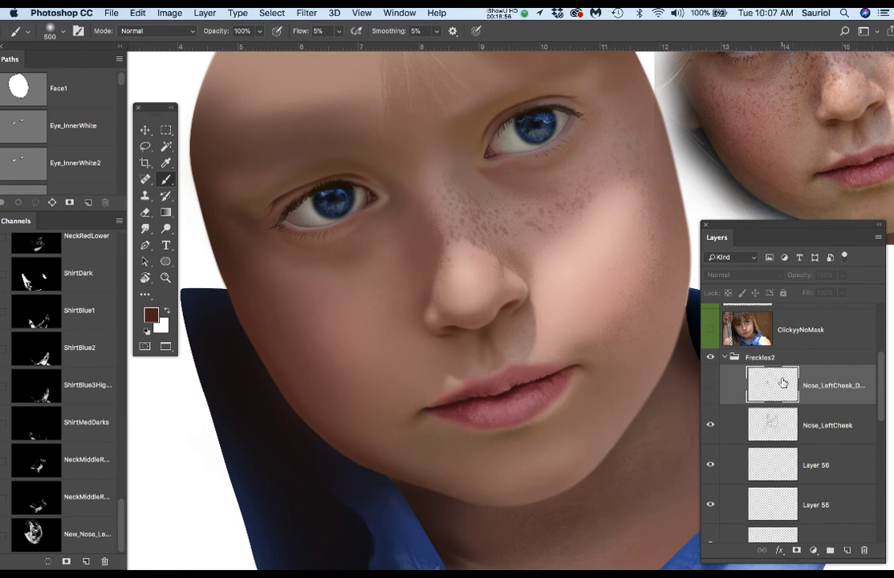
# - Show the Nose_LeftCheek_Darker layer, brush more dark freckle color over the cheek below the eye, and drop the selection
pyautogui.click(710, 385)
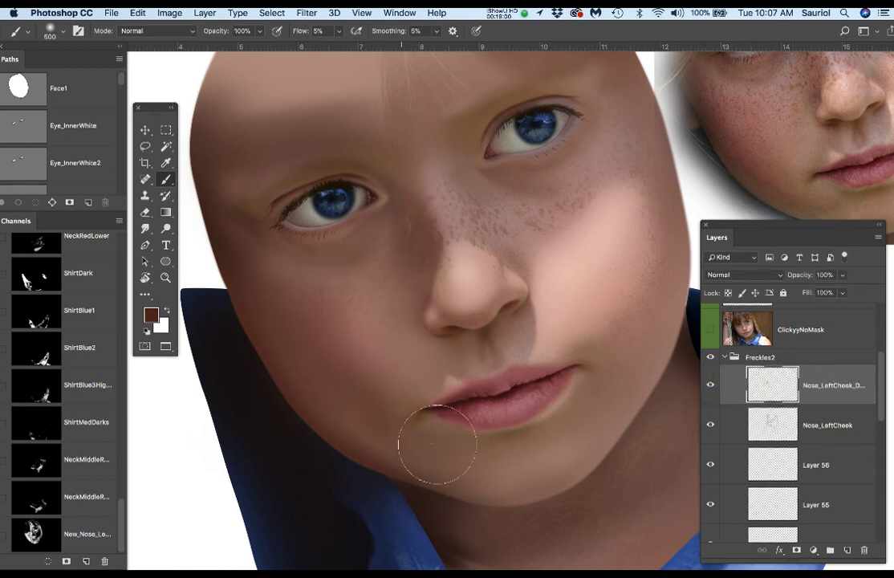
pyautogui.moveTo(336, 303)
pyautogui.mouseDown()
pyautogui.moveTo(353, 316)
pyautogui.moveTo(345, 306)
pyautogui.mouseUp()
pyautogui.press('super+d')
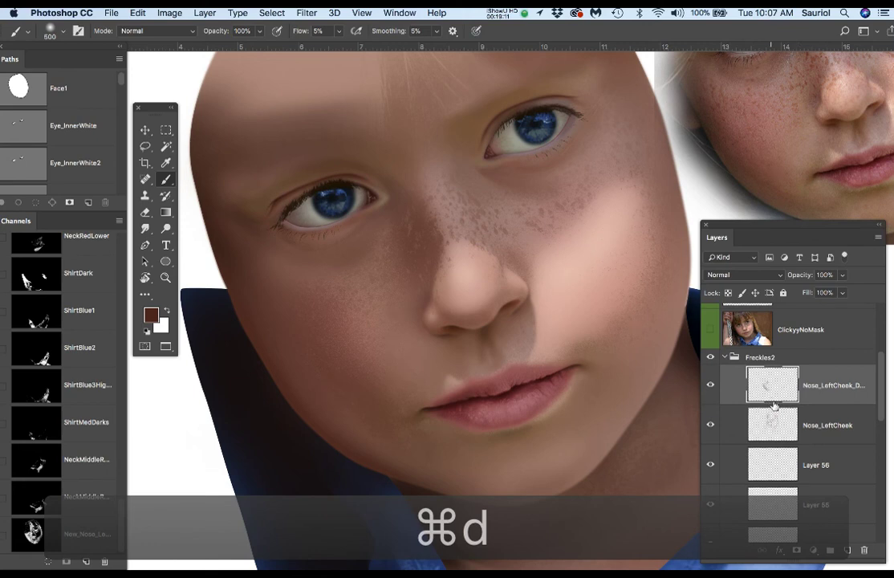
# - Add a layer mask to Nose_LeftCheek_Darker and paint on it to fade the dark patch between the inner eye and nose bridge
pyautogui.click(796, 550)
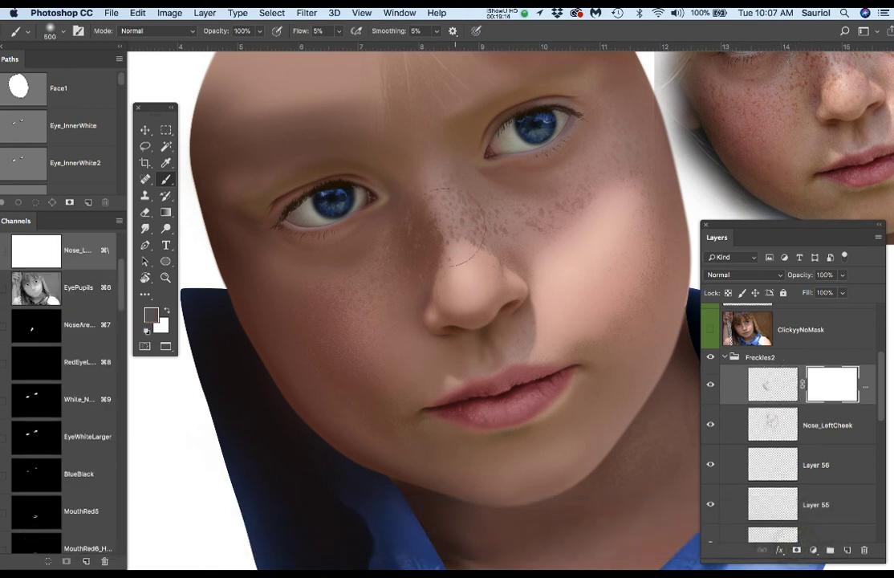
pyautogui.moveTo(423, 235)
pyautogui.mouseDown()
pyautogui.moveTo(389, 210)
pyautogui.moveTo(392, 191)
pyautogui.mouseUp()
pyautogui.moveTo(409, 225); pyautogui.dragTo(383, 220)
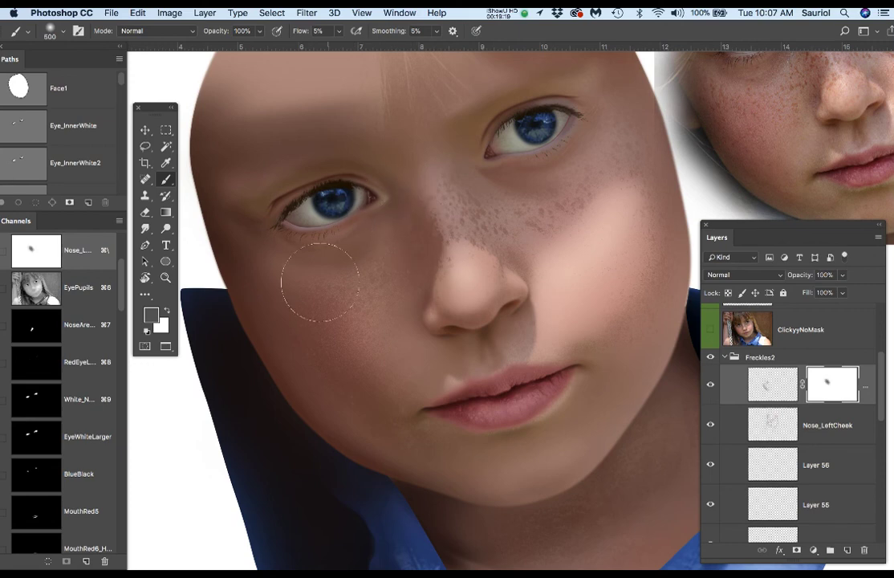
# - Set the foreground color to black (000000) for painting on the layer mask
pyautogui.click(151, 315)
pyautogui.write('000000')
pyautogui.click(597, 133)
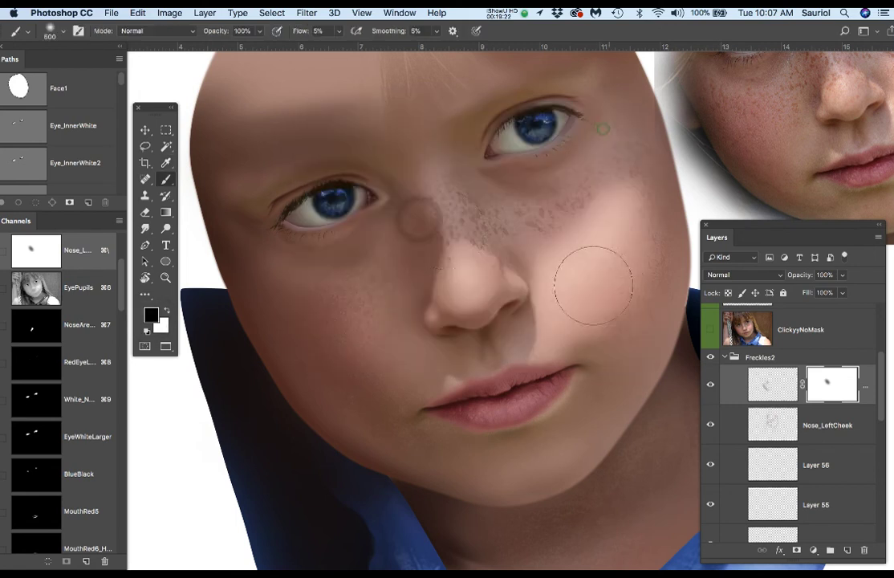
# - Paint black on the Nose_LeftCheek_Darker mask to fade the remaining dark freckles beside the nose bridge and over the nose
pyautogui.moveTo(382, 193)
pyautogui.mouseDown()
pyautogui.moveTo(454, 297)
pyautogui.moveTo(434, 282)
pyautogui.moveTo(344, 140)
pyautogui.moveTo(414, 263)
pyautogui.moveTo(431, 272)
pyautogui.moveTo(424, 227)
pyautogui.mouseUp()
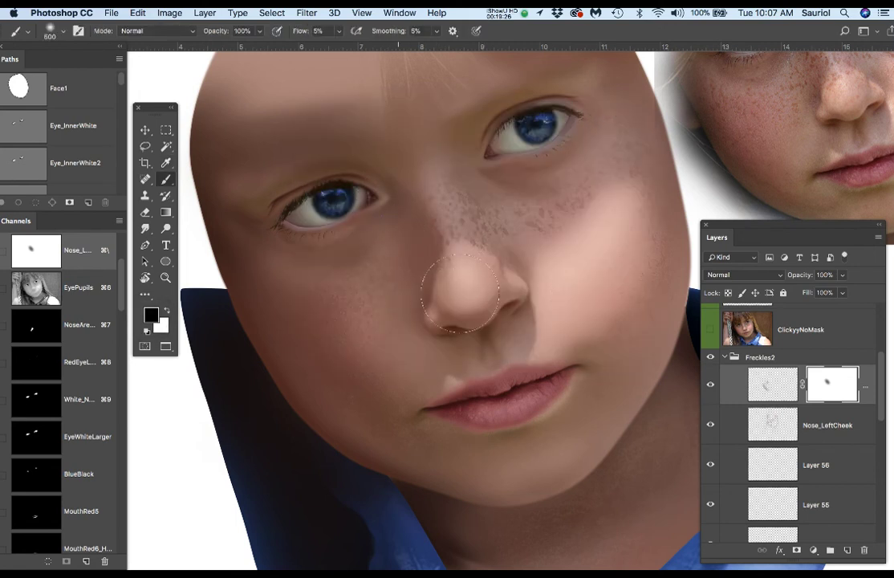
pyautogui.moveTo(461, 293)
pyautogui.mouseDown()
pyautogui.moveTo(397, 234)
pyautogui.moveTo(438, 263)
pyautogui.moveTo(446, 289)
pyautogui.mouseUp()
# - Add a new layer named NoseFrecklesDarker at the top of the Freckles2 group and copy its name
pyautogui.click(845, 545)
pyautogui.doubleClick(815, 385)
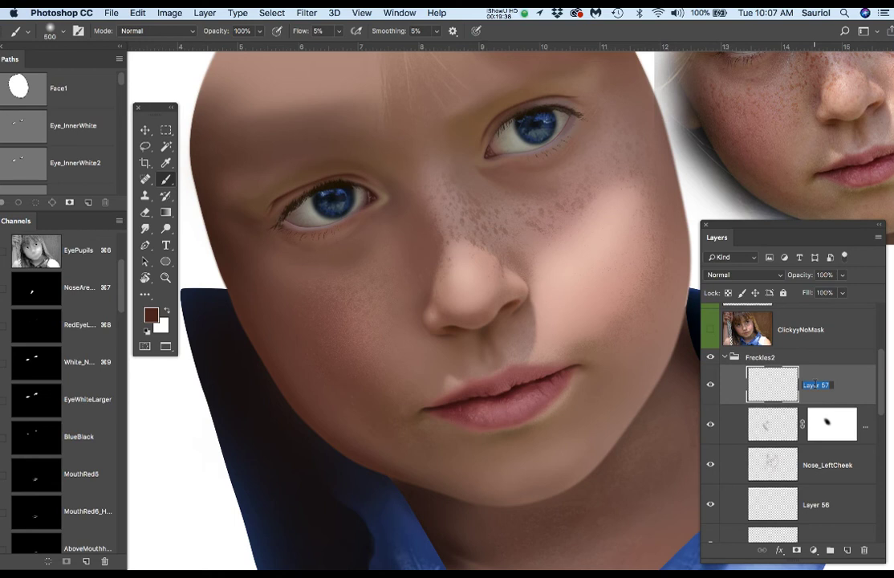
pyautogui.write('Nos')
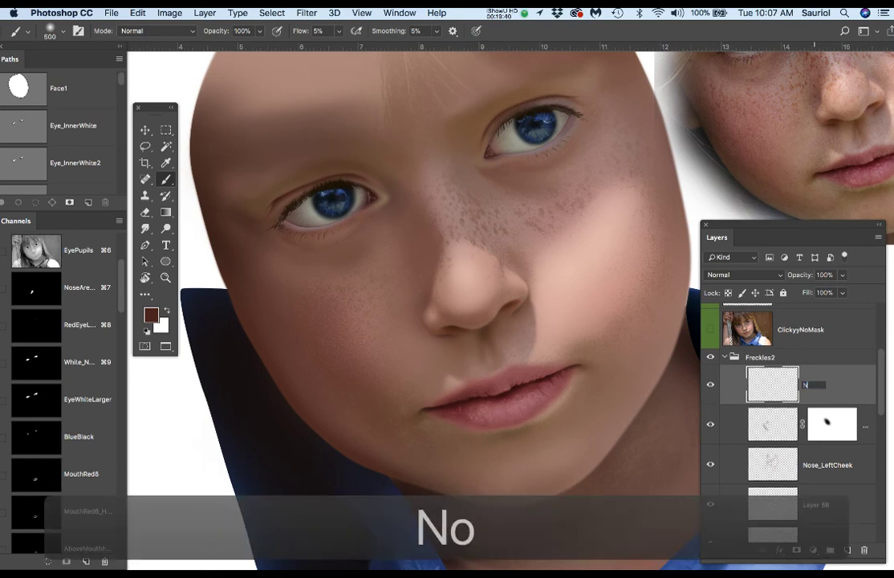
pyautogui.write('e')
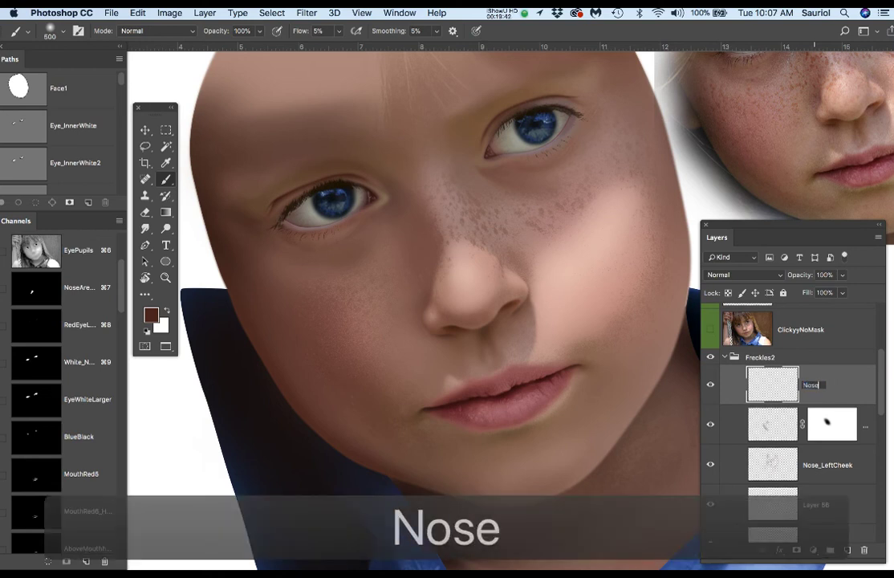
pyautogui.write('Freckle')
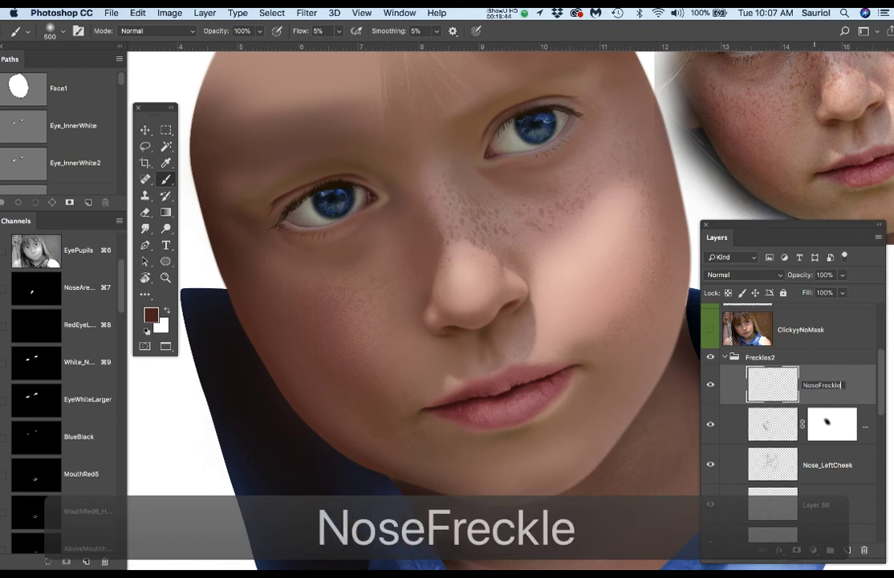
pyautogui.write('s')
pyautogui.write('Darker')
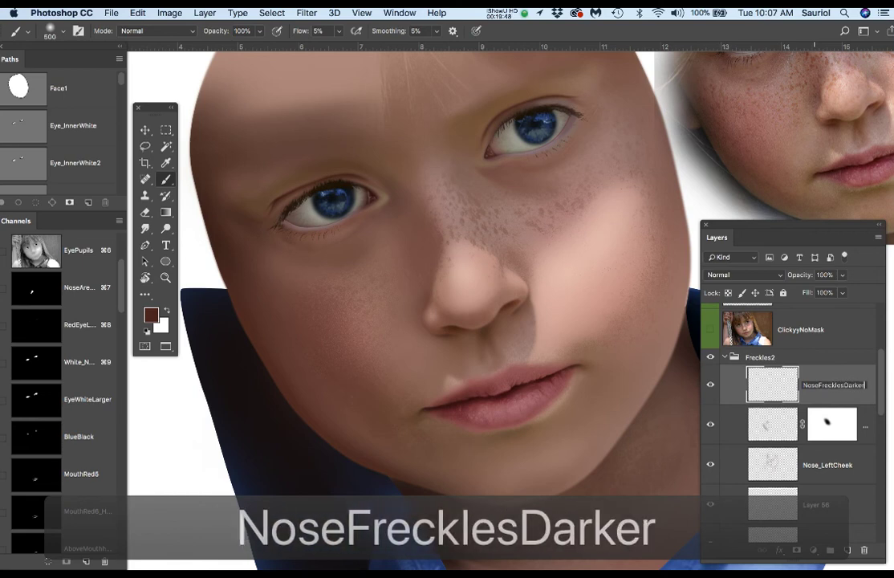
pyautogui.press('Return')
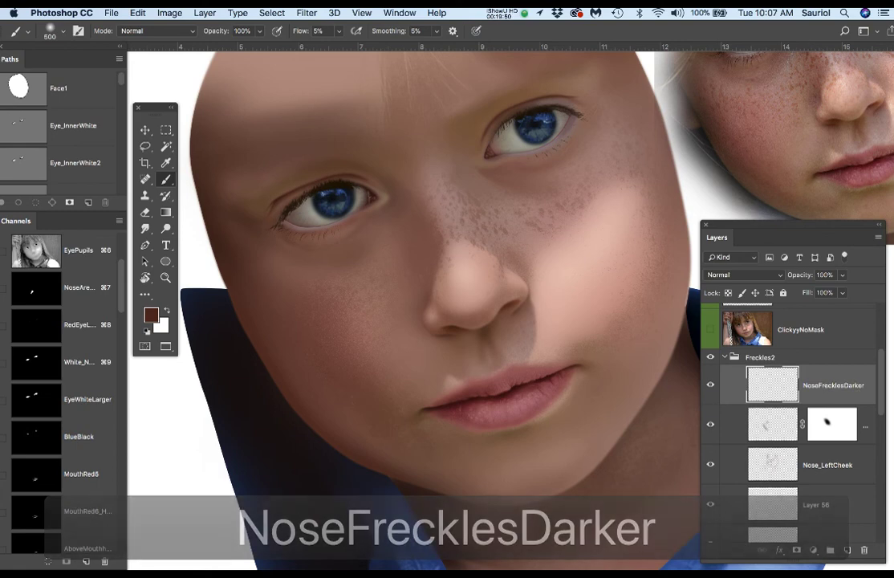
pyautogui.doubleClick(846, 386)
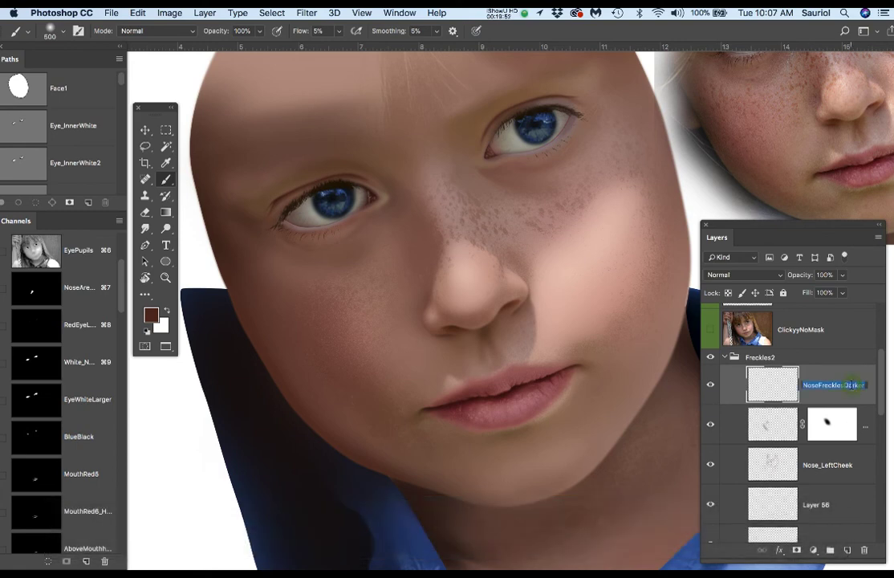
pyautogui.press('super+c')
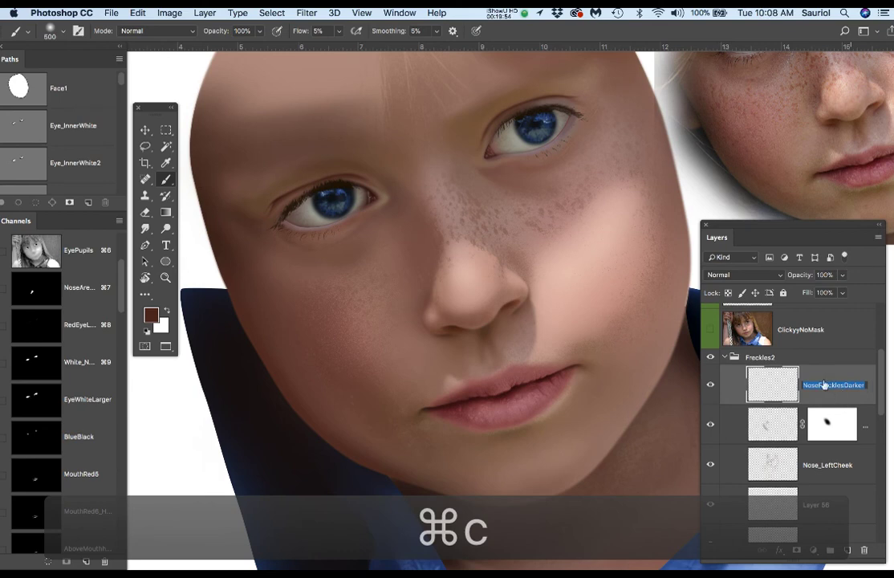
pyautogui.press('Return')
# - Show the ClickyyNoMask photo, load the Face1 path as a selection, and apply Color Range sampled from a dark freckle beside the nose bridge
pyautogui.click(709, 333)
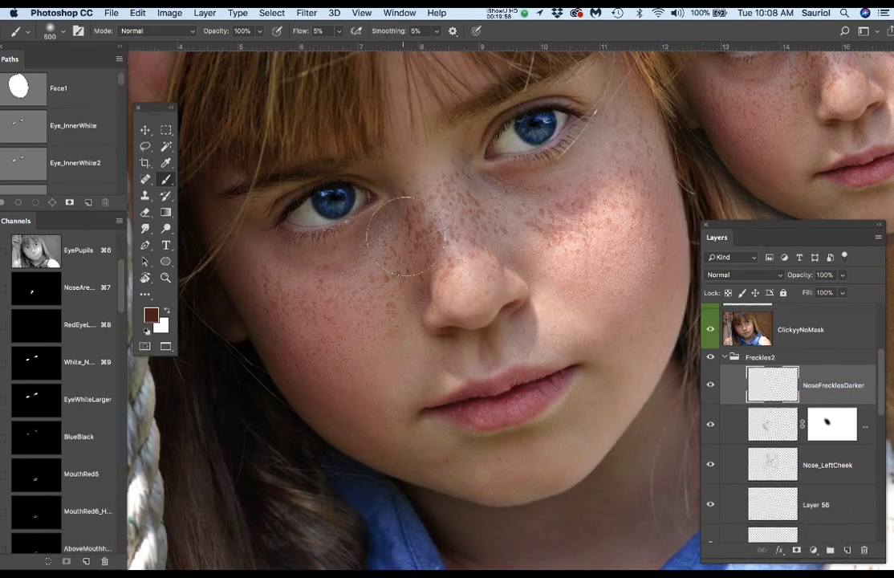
pyautogui.keyDown('super'); pyautogui.click(17, 88); pyautogui.keyUp('super')
pyautogui.click(269, 13)
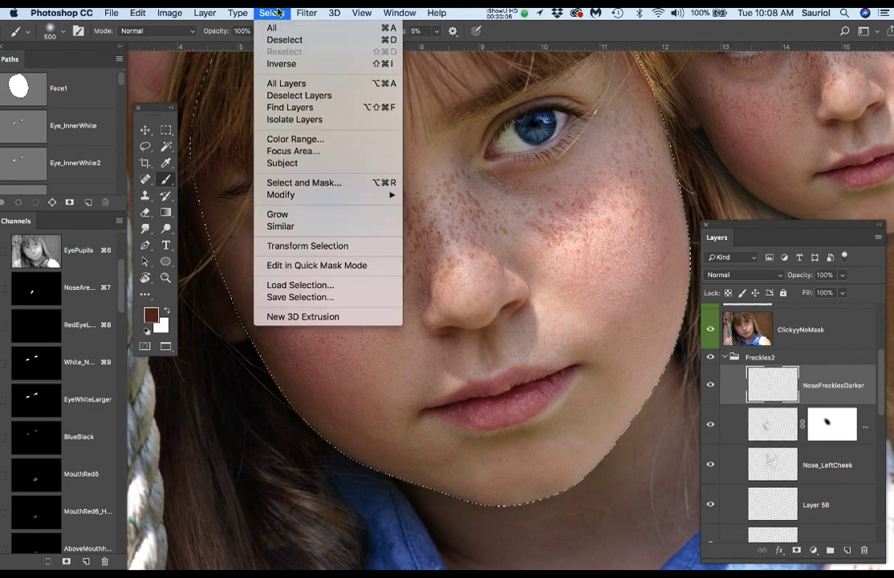
pyautogui.click(285, 140)
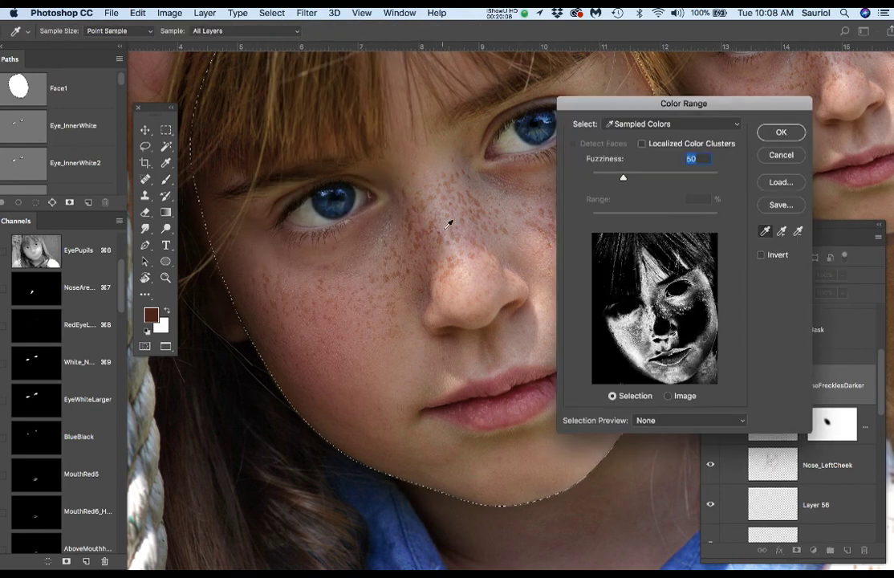
pyautogui.scroll(3, 447, 226)
pyautogui.scroll(1, 449, 226)
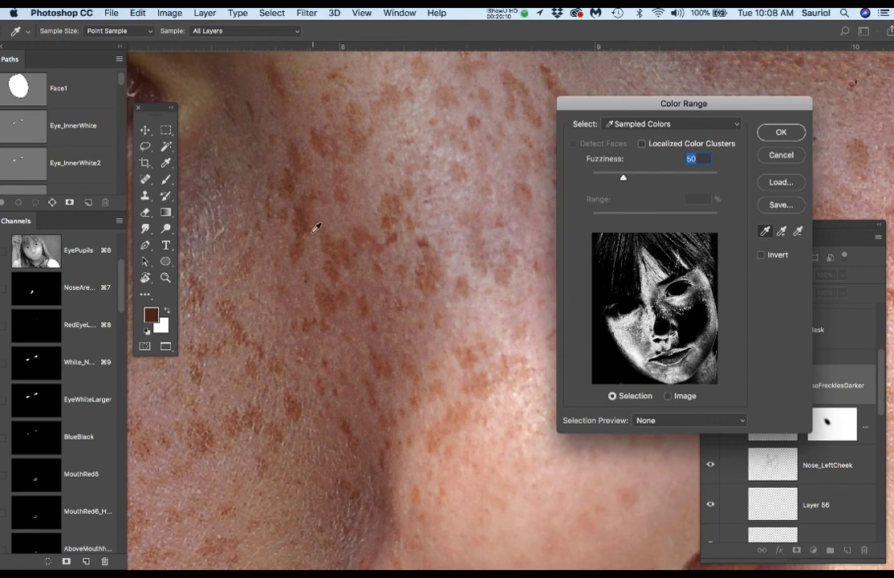
pyautogui.click(305, 219)
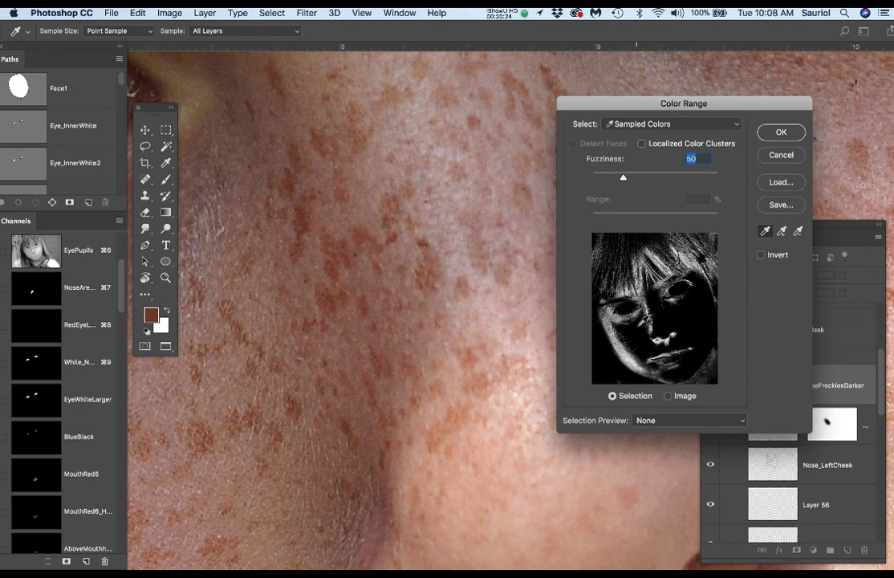
pyautogui.click(772, 133)
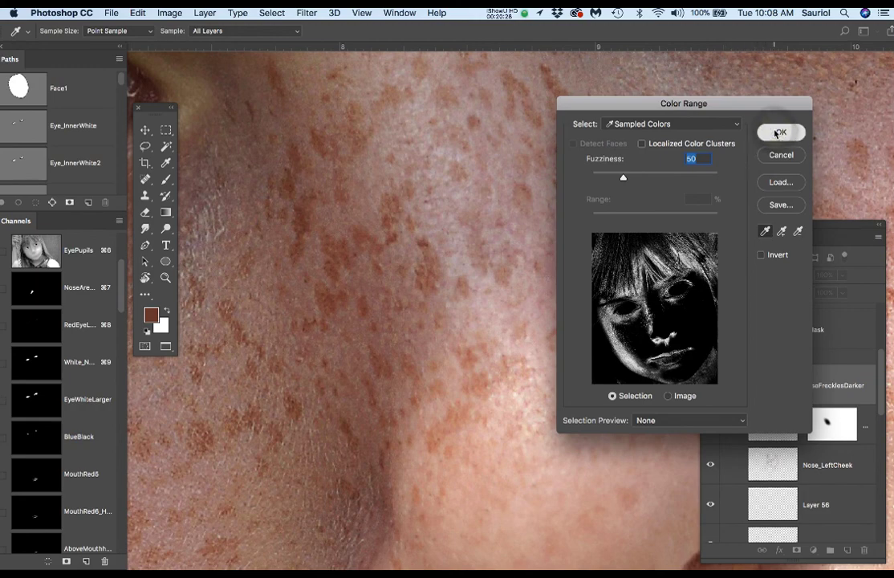
# - Save the selection as a new channel named NoseFrecklesDarker and hide the selection edges
pyautogui.press('b')
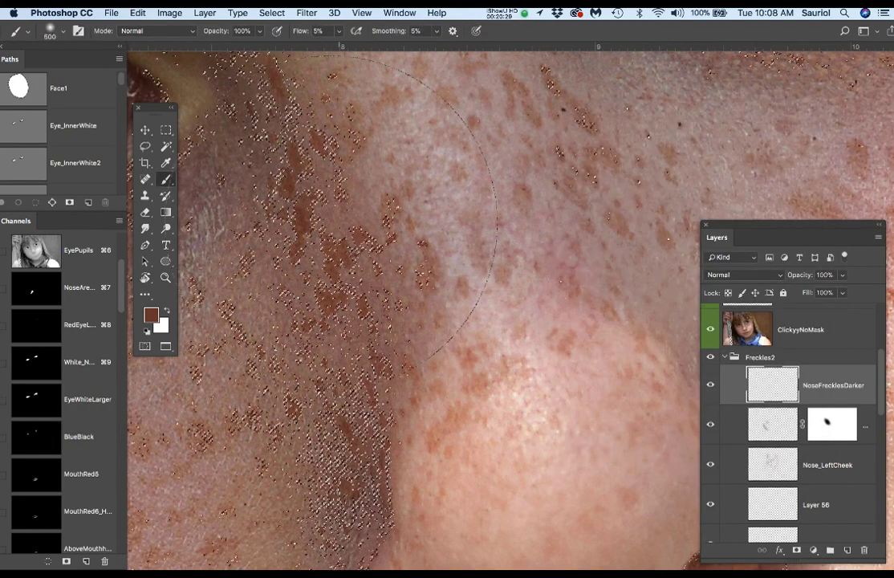
pyautogui.click(278, 11)
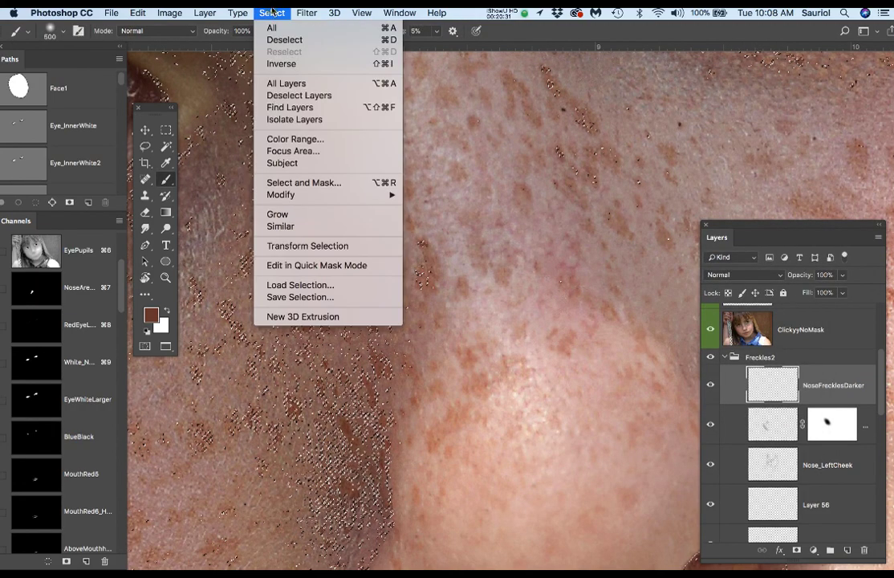
pyautogui.click(279, 298)
pyautogui.write('NoseFrecklesDarker')
pyautogui.click(550, 213)
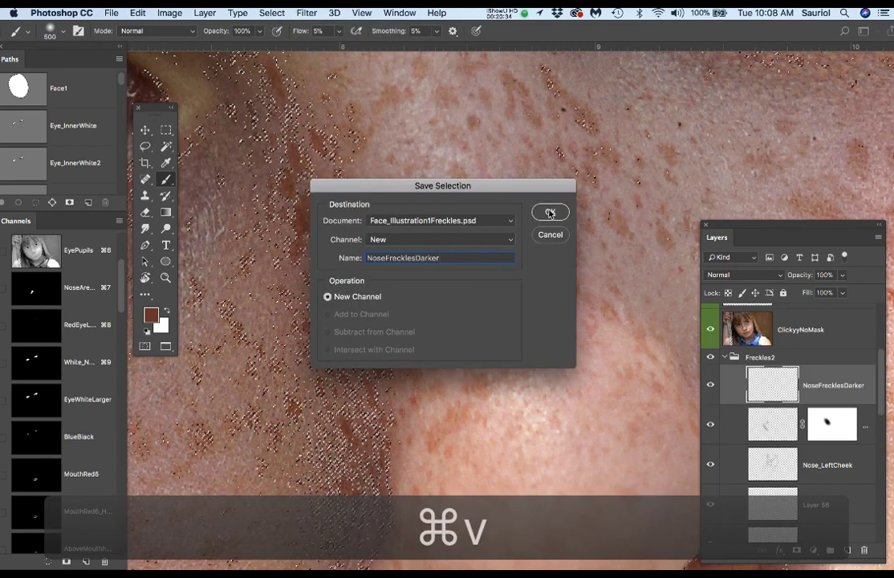
pyautogui.moveTo(123, 293); pyautogui.dragTo(124, 547)
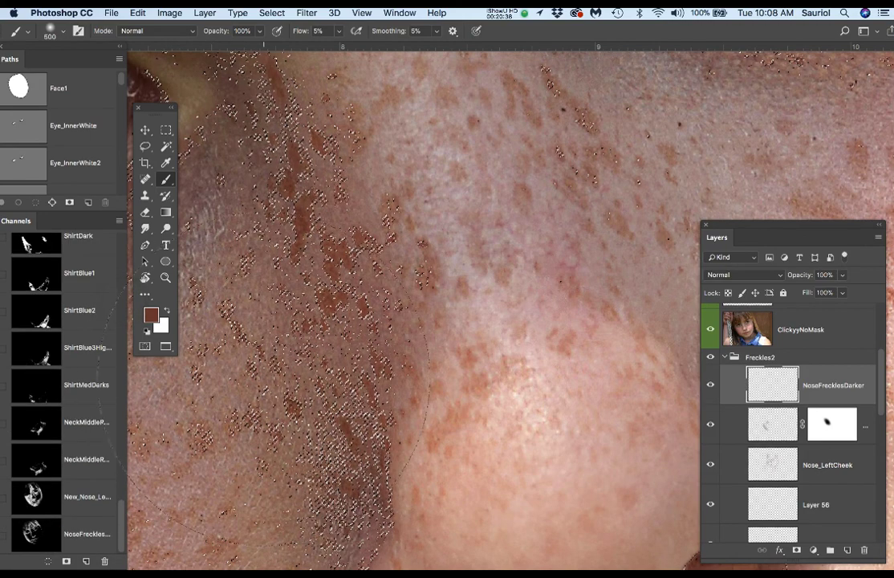
pyautogui.press('super+h')
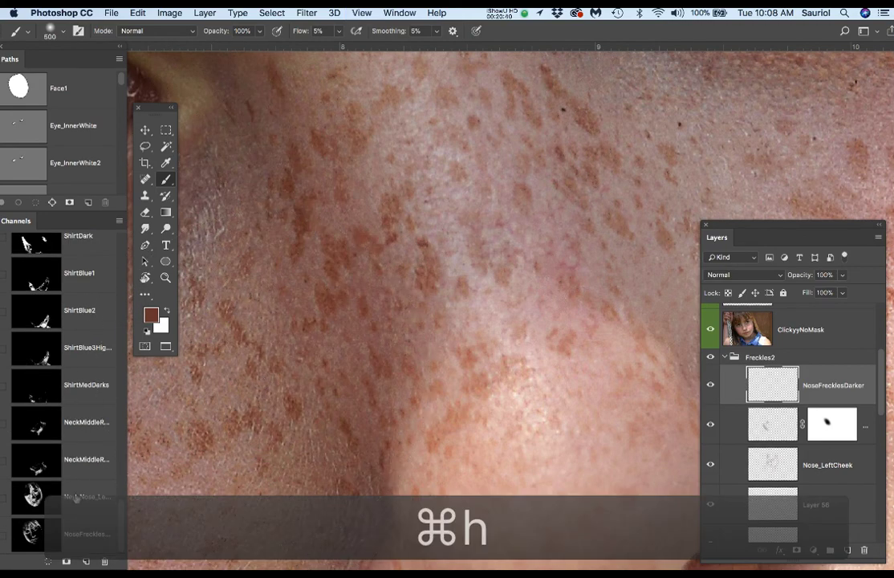
# - Set the foreground color to a slightly darker reddish brown, 6b3b2a
pyautogui.click(151, 315)
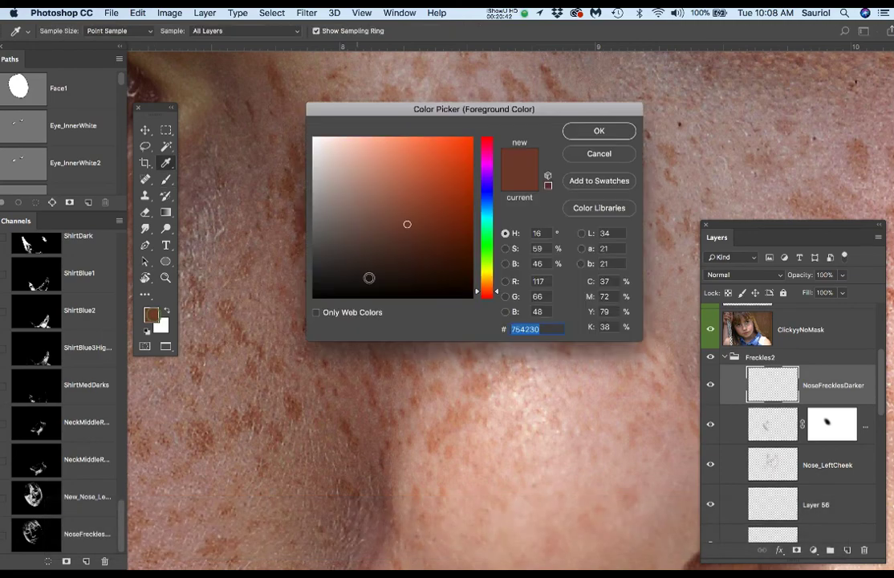
pyautogui.click(410, 230)
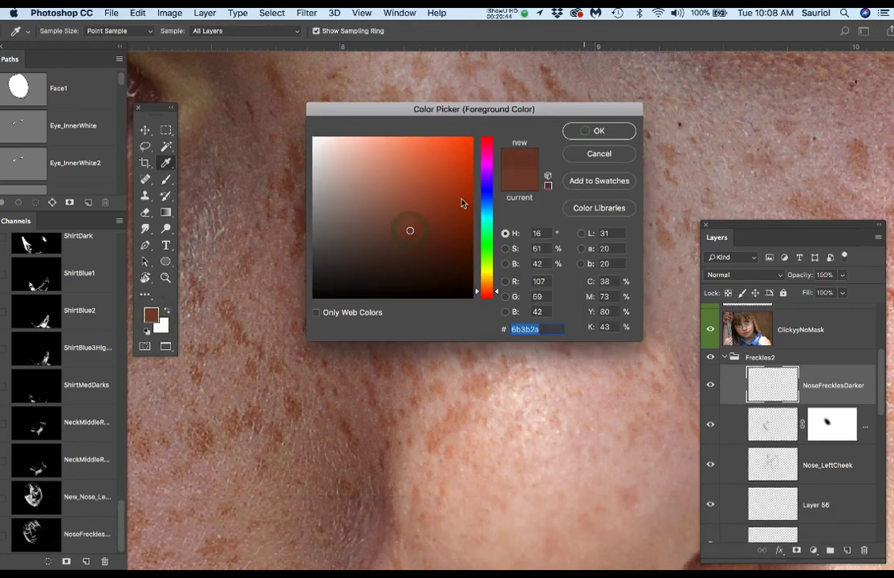
pyautogui.click(585, 130)
# - Hide the ClickyyNoMask photo and brush freckle color at size 400 down the shaded side of the nose from the inner eye
pyautogui.scroll(-5, 307, 353)
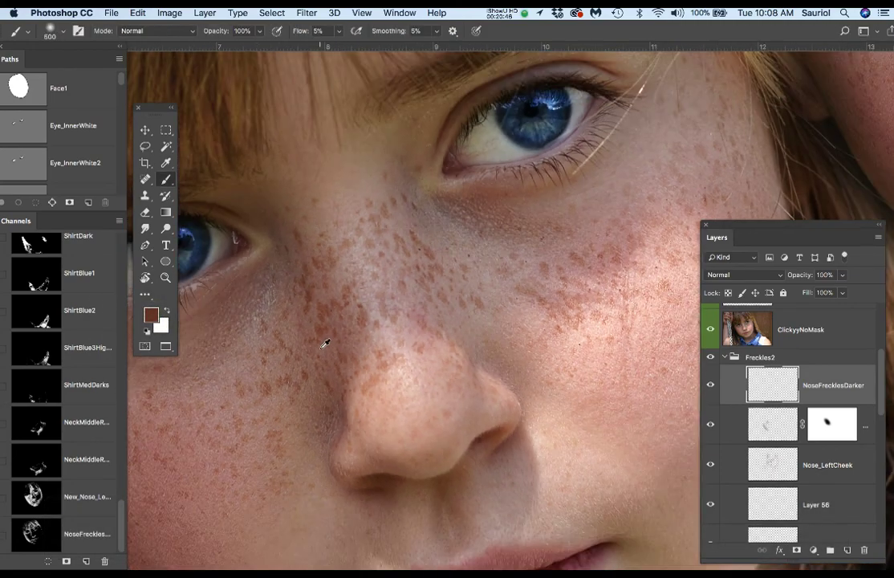
pyautogui.scroll(-4, 325, 344)
pyautogui.scroll(1, 334, 344)
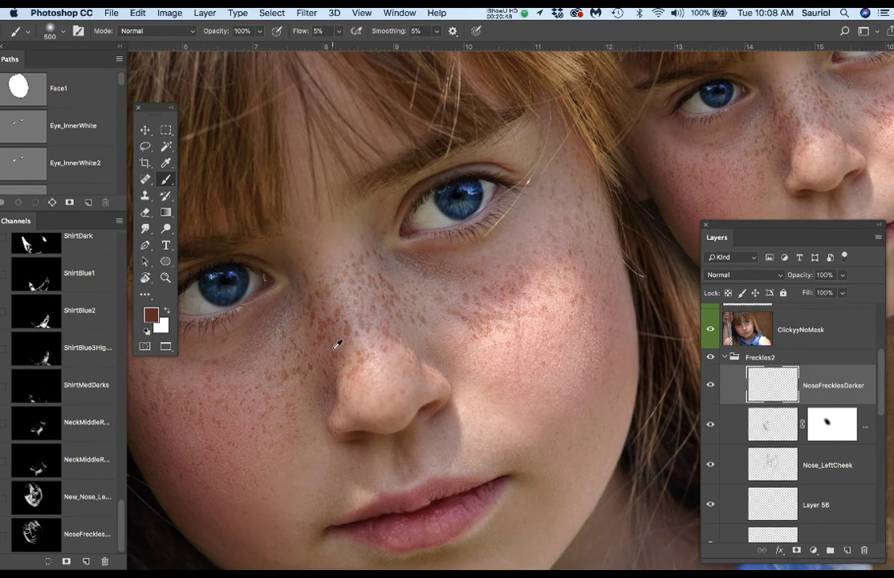
pyautogui.click(711, 330)
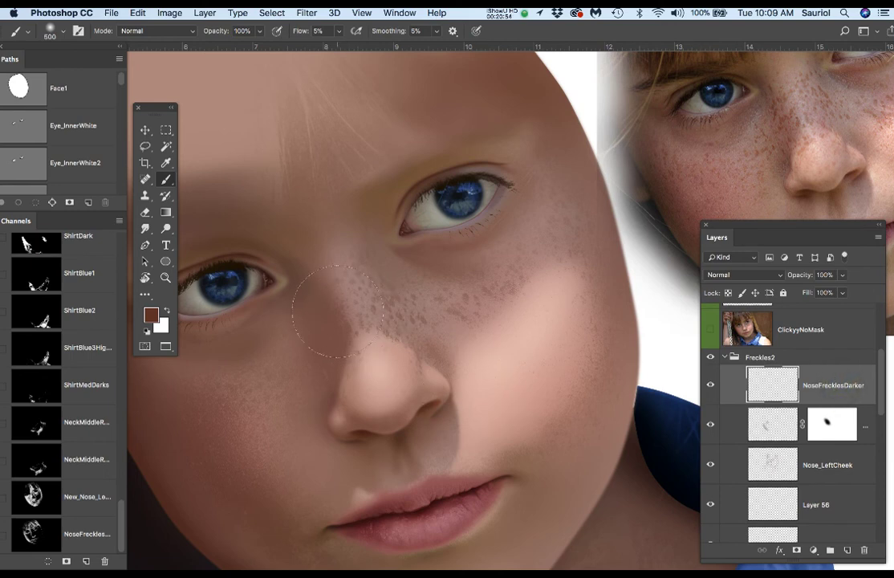
pyautogui.press('[')
pyautogui.press('[')
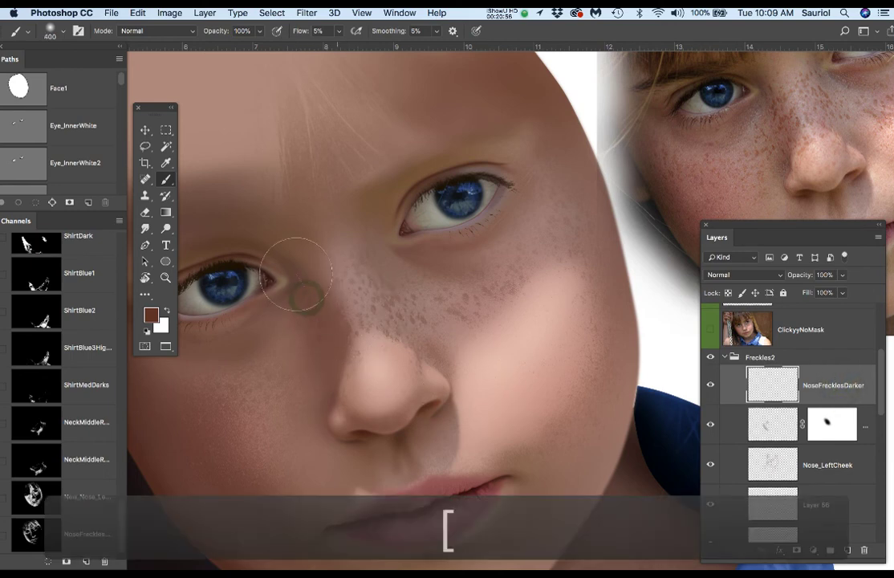
pyautogui.moveTo(305, 305); pyautogui.dragTo(337, 389)
pyautogui.moveTo(306, 343); pyautogui.dragTo(299, 385)
pyautogui.click(311, 336)
pyautogui.click(308, 359)
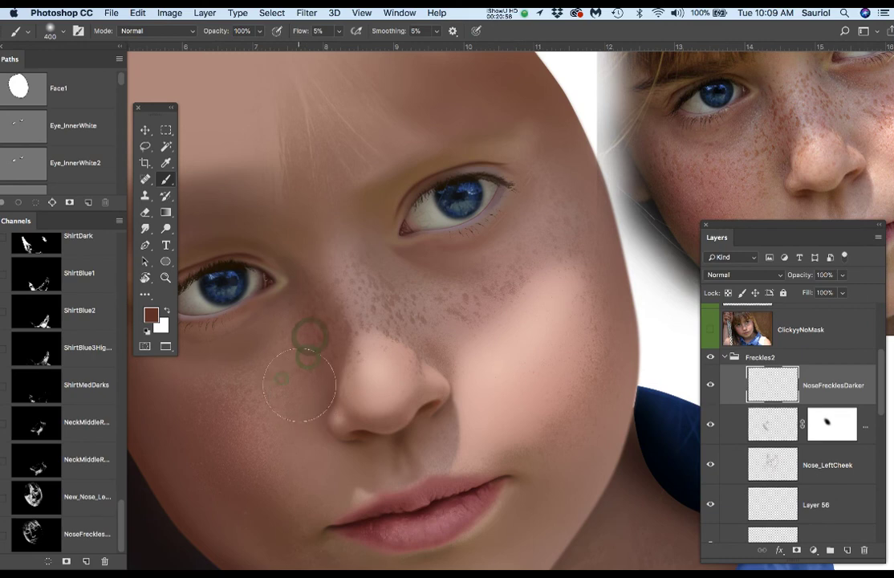
# - Brush freckle color across the shaded cheek and down toward the area between the mouth and nose
pyautogui.scroll(2, 313, 333)
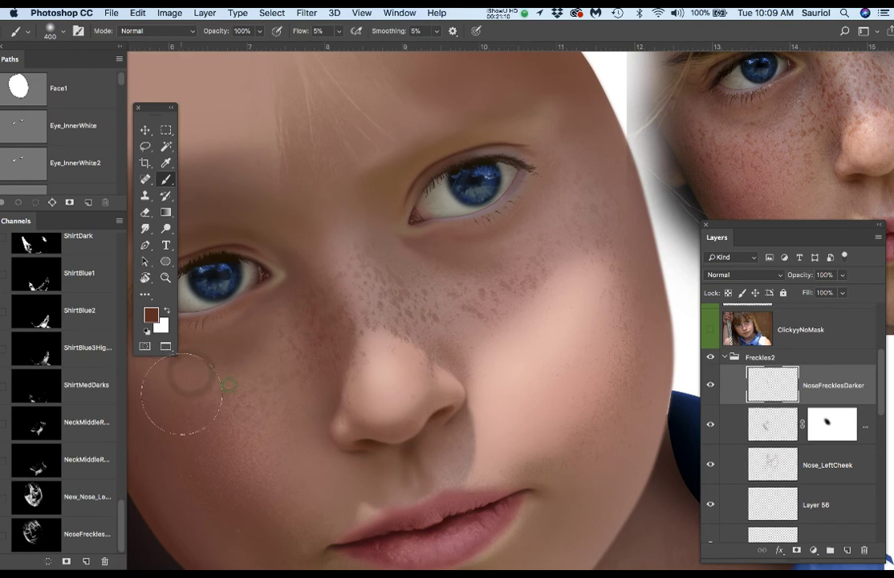
pyautogui.moveTo(223, 409); pyautogui.dragTo(183, 418)
pyautogui.moveTo(142, 413)
pyautogui.mouseDown()
pyautogui.moveTo(164, 386)
pyautogui.moveTo(204, 432)
pyautogui.mouseUp()
pyautogui.moveTo(273, 534)
pyautogui.mouseDown()
pyautogui.moveTo(312, 513)
pyautogui.moveTo(321, 486)
pyautogui.mouseUp()
pyautogui.moveTo(323, 481); pyautogui.dragTo(337, 450)
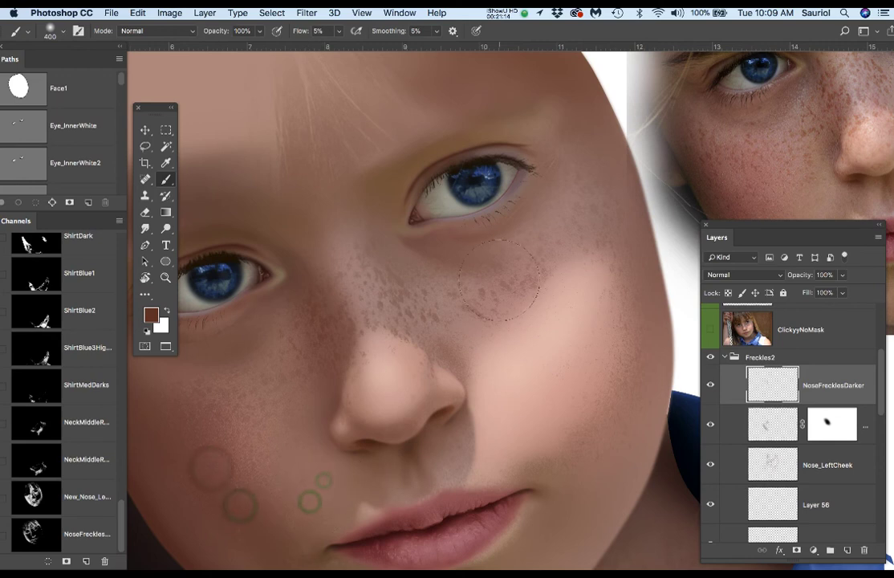
# - Brush freckle color over the sunlit cheek and under its eye, and add one more dab on the shaded side of the nose
pyautogui.moveTo(433, 279)
pyautogui.mouseDown()
pyautogui.moveTo(474, 345)
pyautogui.moveTo(524, 371)
pyautogui.moveTo(531, 357)
pyautogui.mouseUp()
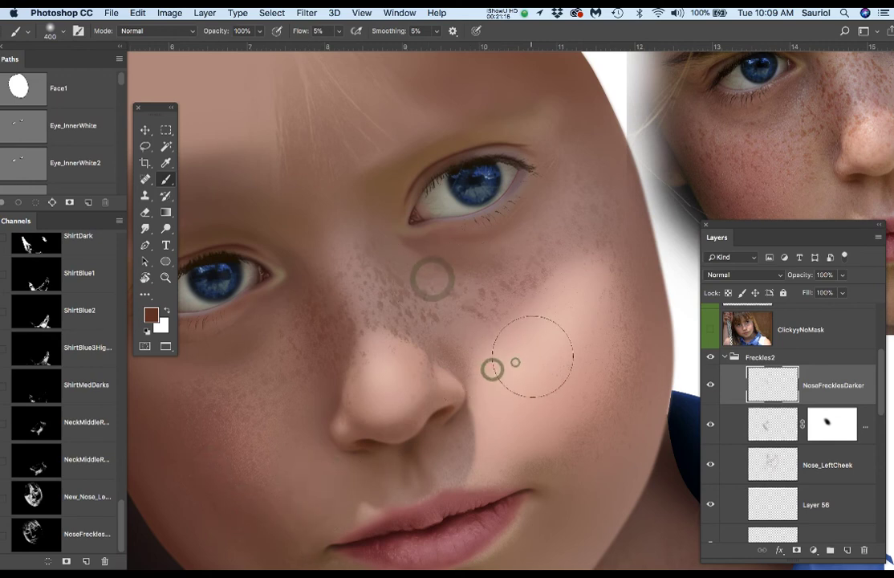
pyautogui.moveTo(596, 318)
pyautogui.mouseDown()
pyautogui.moveTo(498, 314)
pyautogui.moveTo(408, 271)
pyautogui.mouseUp()
pyautogui.moveTo(520, 277)
pyautogui.mouseDown()
pyautogui.moveTo(450, 297)
pyautogui.moveTo(440, 280)
pyautogui.mouseUp()
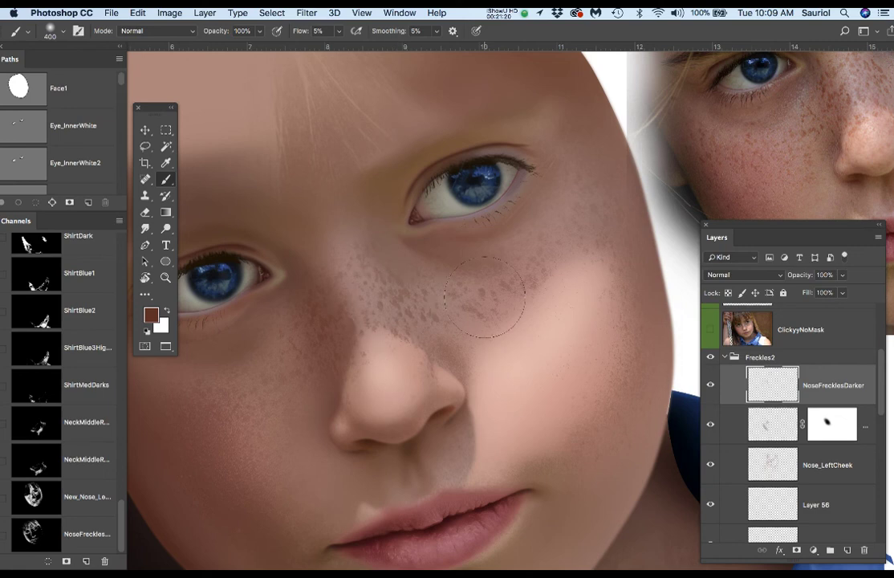
pyautogui.press('space')
pyautogui.moveTo(570, 274); pyautogui.dragTo(514, 292)
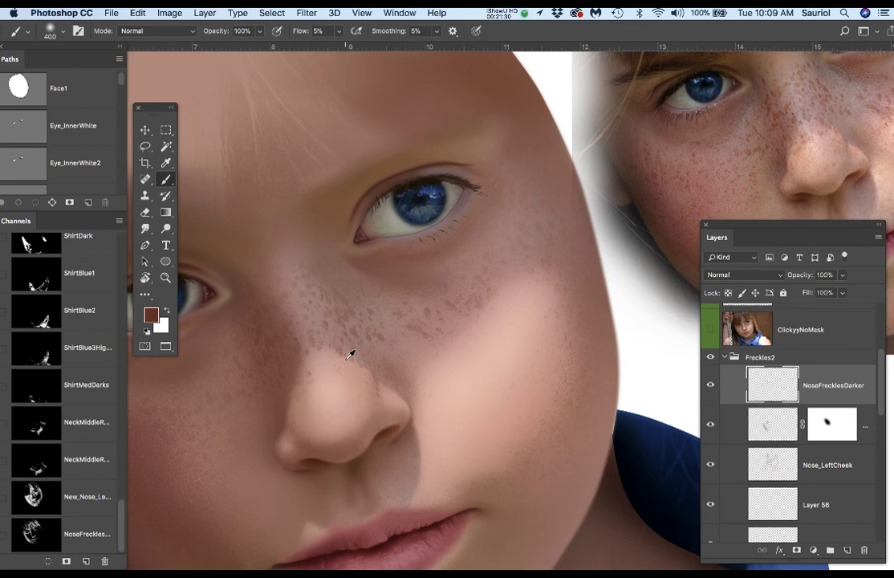
pyautogui.click(257, 335)
# - Show the ClickyyNoMask photo again and add a new layer above NoseFrecklesDarker
pyautogui.click(713, 331)
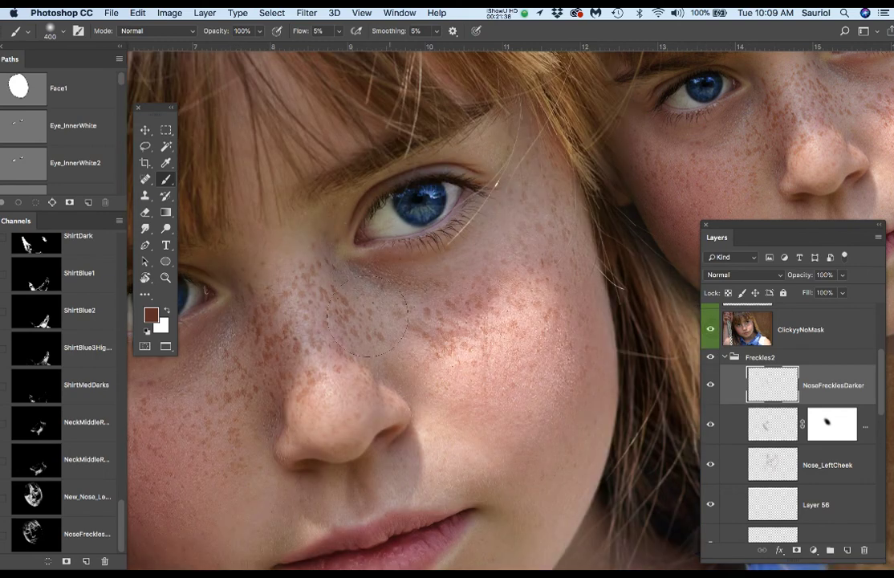
pyautogui.scroll(3, 264, 299)
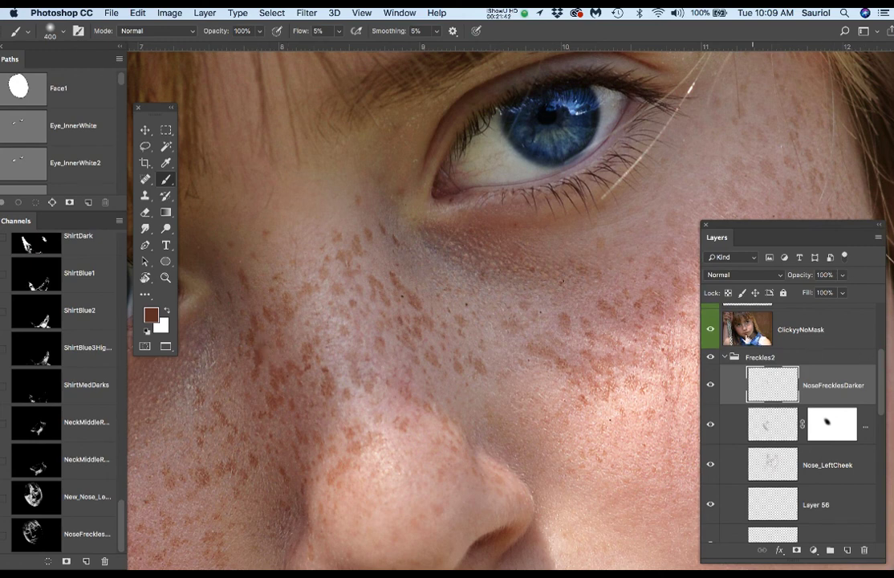
pyautogui.click(848, 550)
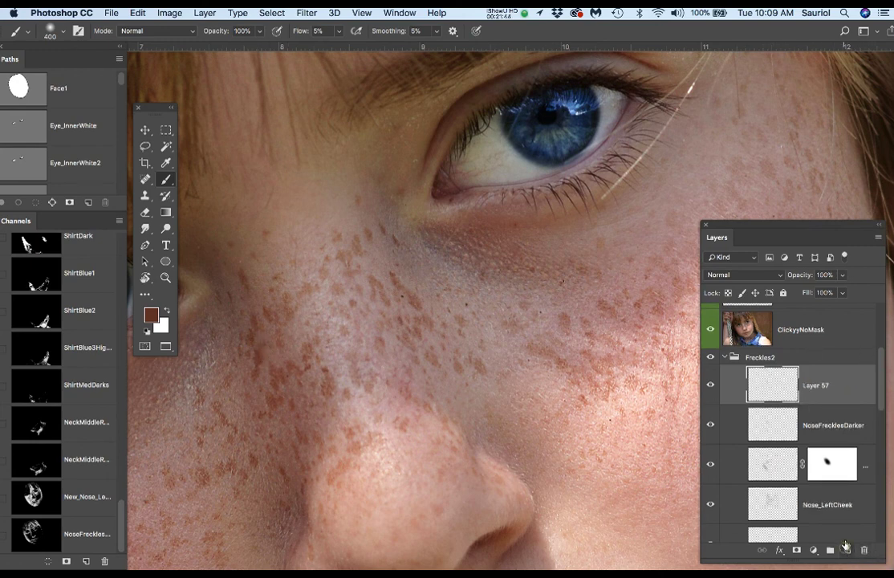
# - Rename the new layer above NoseFrecklesDarker as NoseFrecklesDarker2
pyautogui.doubleClick(816, 386)
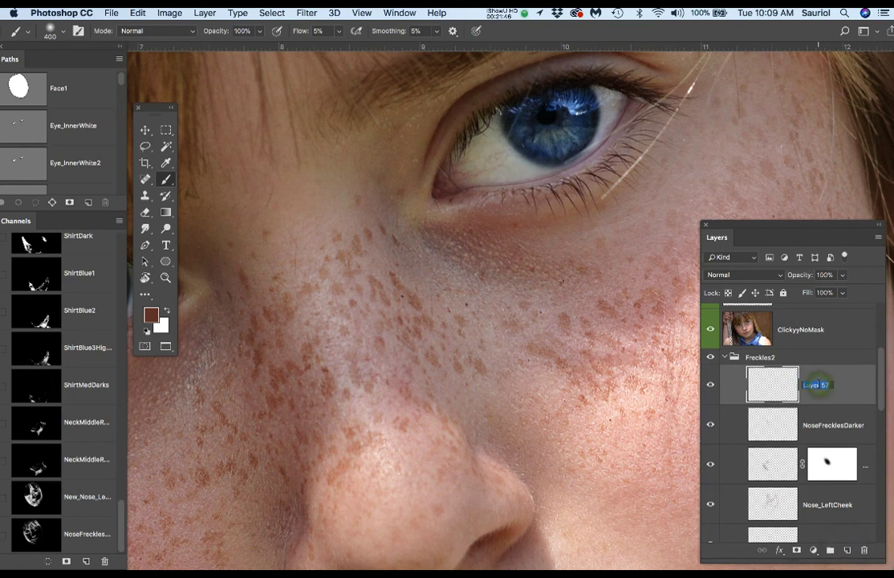
pyautogui.write('NoseFrecklesDarker')
pyautogui.write('2')
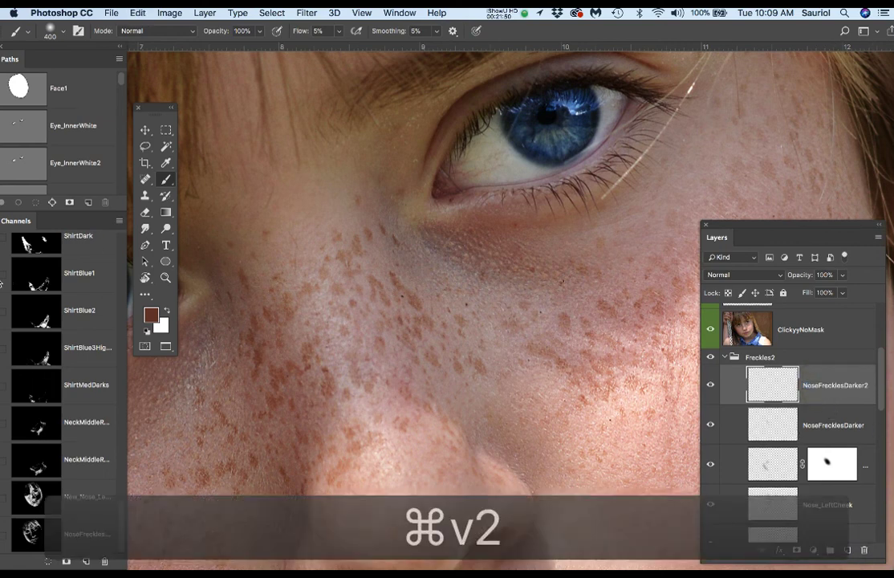
# - Set the foreground color to a very dark brown, 3d1d11, and return to the Brush tool
pyautogui.click(151, 315)
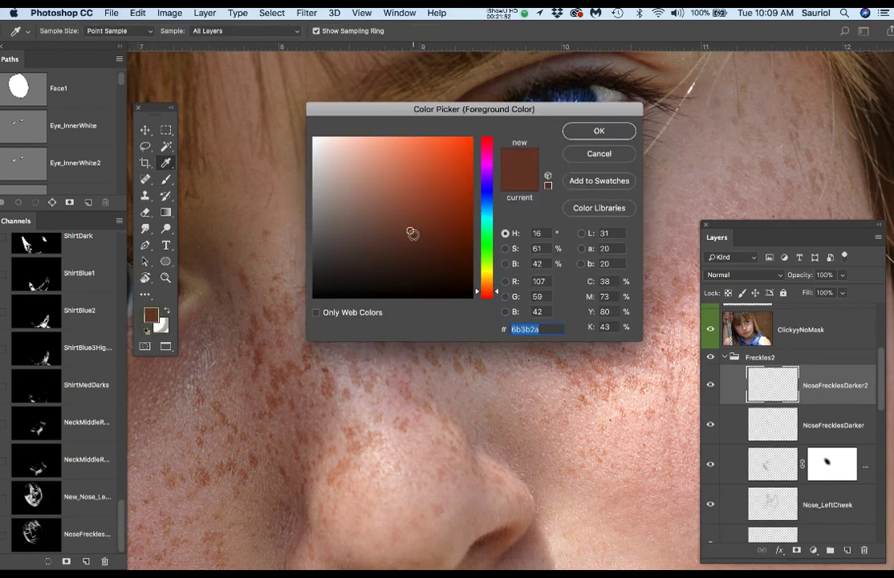
pyautogui.moveTo(412, 233); pyautogui.dragTo(427, 258)
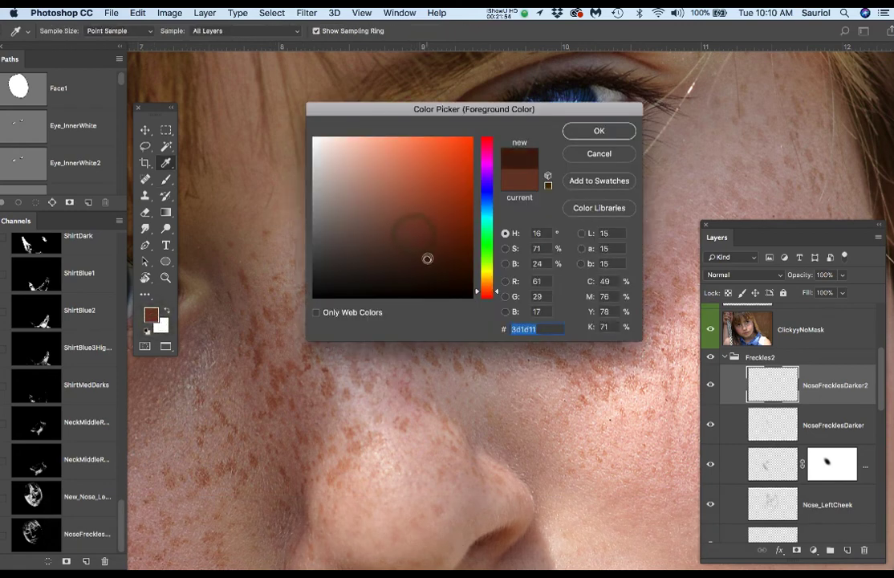
pyautogui.click(594, 133)
pyautogui.press('b')
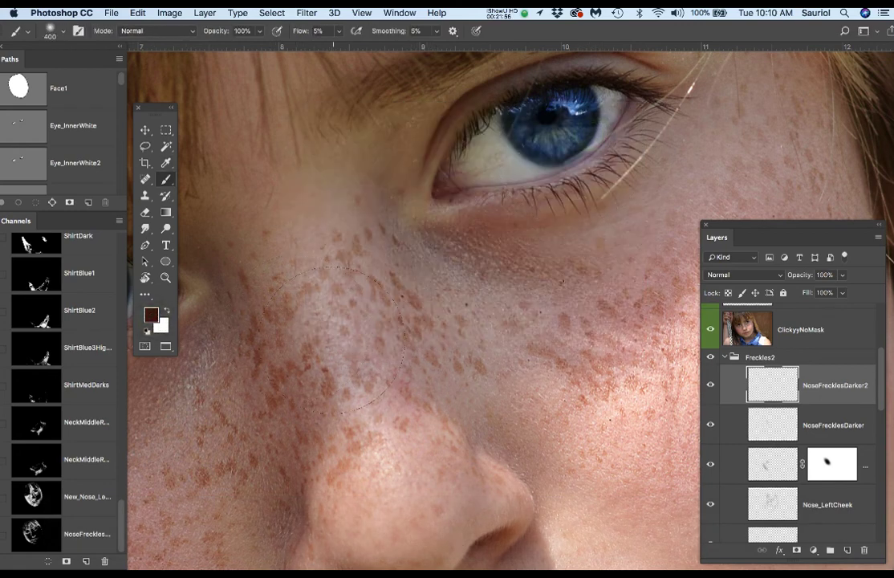
# - Reduce the brush size to 125 and dab dark brown over the freckles along the shaded side of the nose, down beside the nostril
pyautogui.press('[')
pyautogui.press('[')
pyautogui.press('[')
pyautogui.press('[')
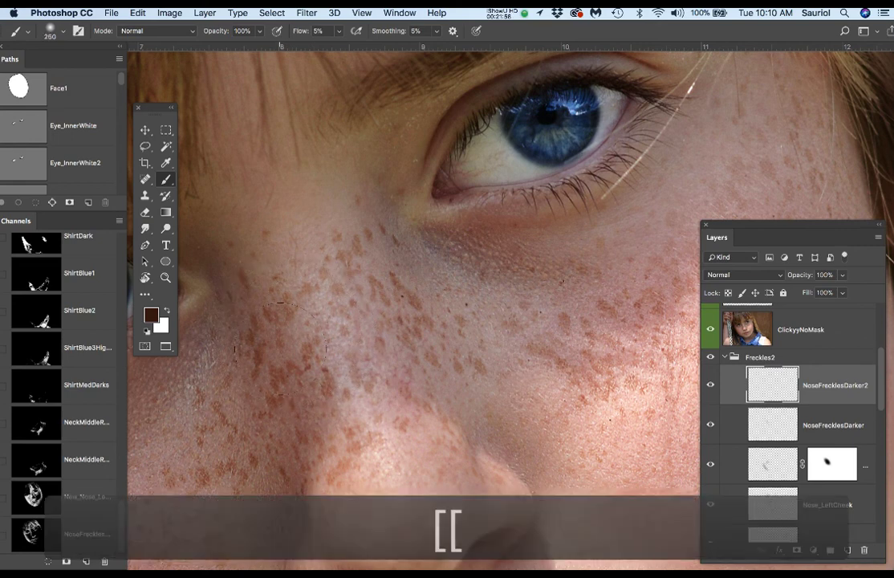
pyautogui.press('[')
pyautogui.press('[')
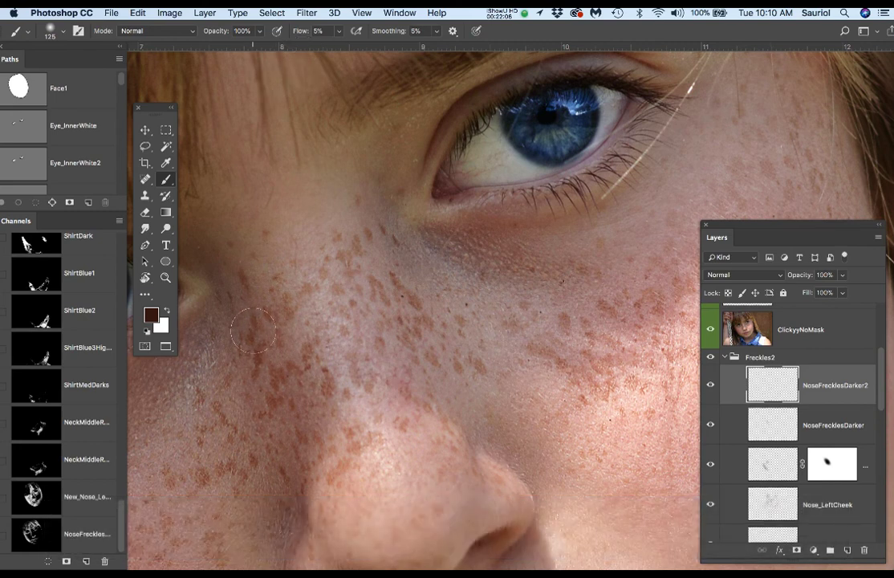
pyautogui.moveTo(252, 330)
pyautogui.mouseDown()
pyautogui.moveTo(221, 330)
pyautogui.moveTo(253, 317)
pyautogui.moveTo(252, 382)
pyautogui.mouseUp()
pyautogui.click(247, 386)
pyautogui.click(261, 387)
pyautogui.click(263, 414)
pyautogui.click(251, 467)
pyautogui.click(303, 467)
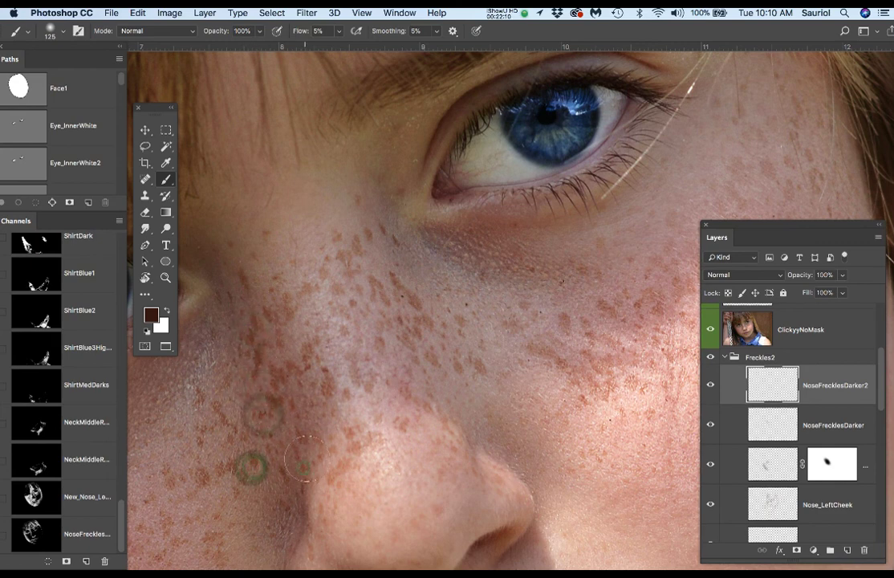
pyautogui.click(307, 479)
pyautogui.click(294, 324)
pyautogui.click(274, 352)
pyautogui.click(247, 362)
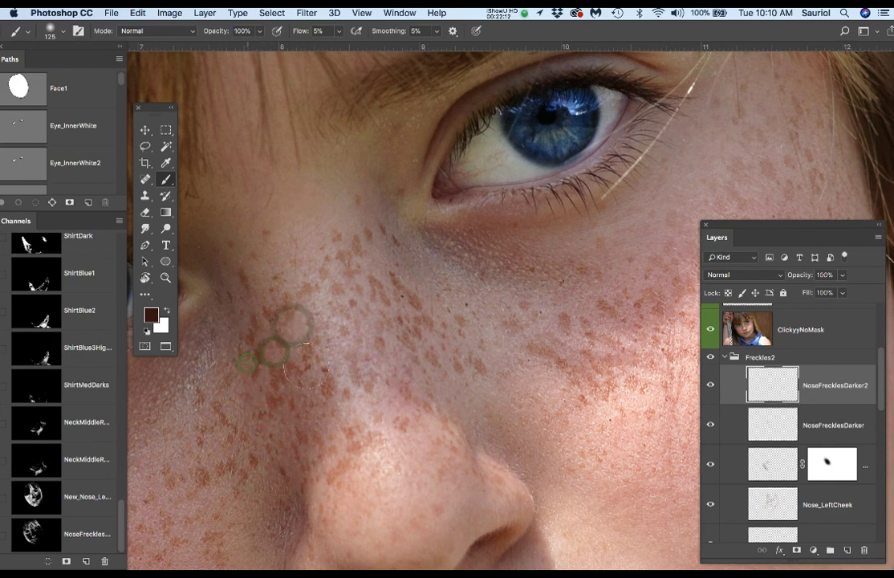
# - Hide the ClickyyNoMask photo and dab more dark brown freckles over the shaded nose side, inner cheek and area below the inner eye corner
pyautogui.click(711, 330)
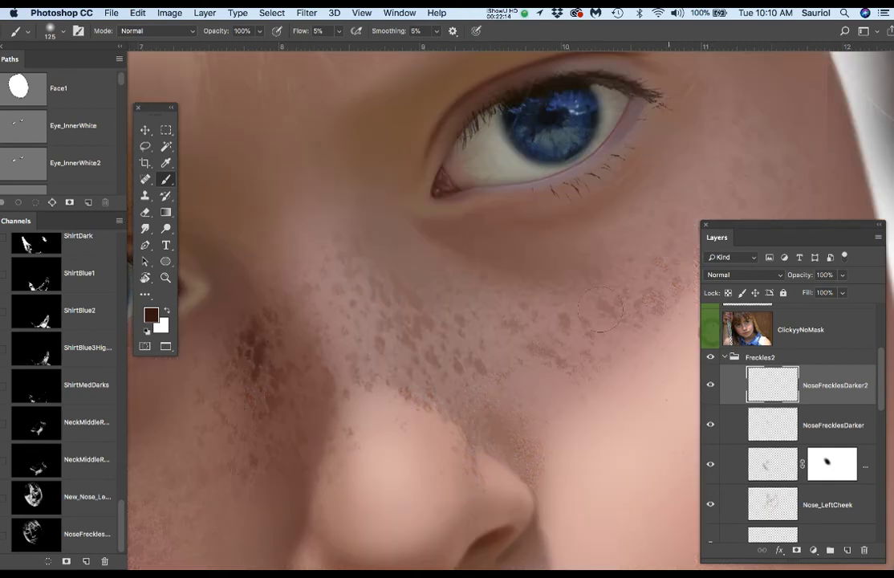
pyautogui.click(287, 394)
pyautogui.click(310, 411)
pyautogui.click(261, 453)
pyautogui.click(233, 430)
pyautogui.click(219, 380)
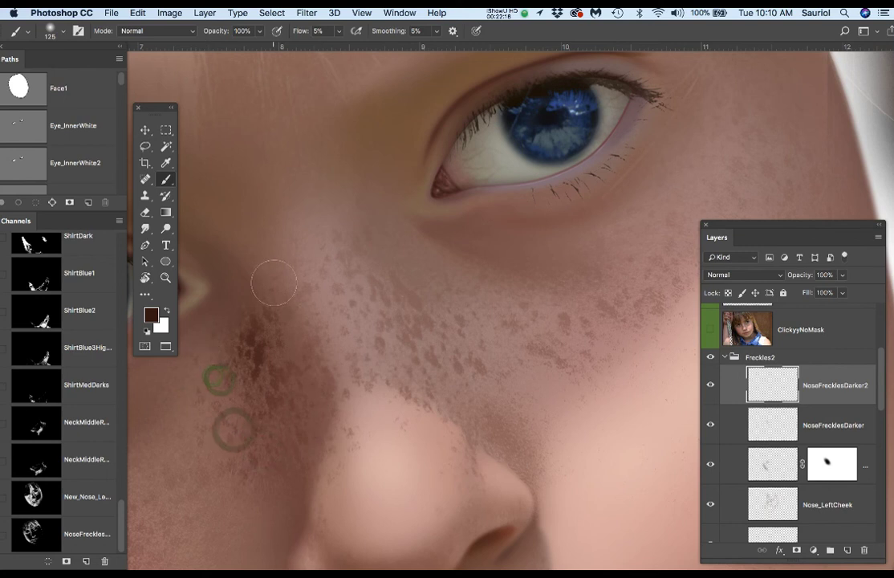
pyautogui.click(299, 305)
pyautogui.click(274, 302)
pyautogui.click(238, 280)
pyautogui.click(226, 309)
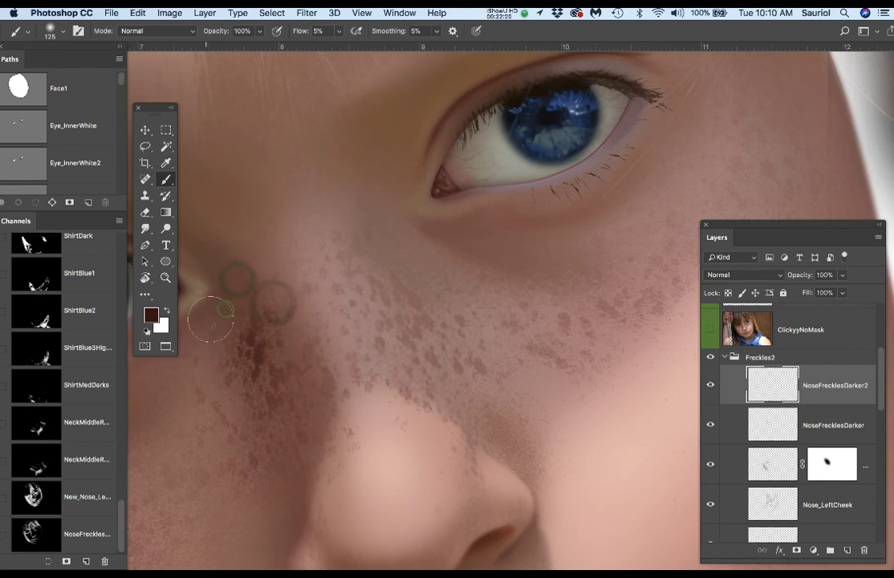
pyautogui.click(213, 325)
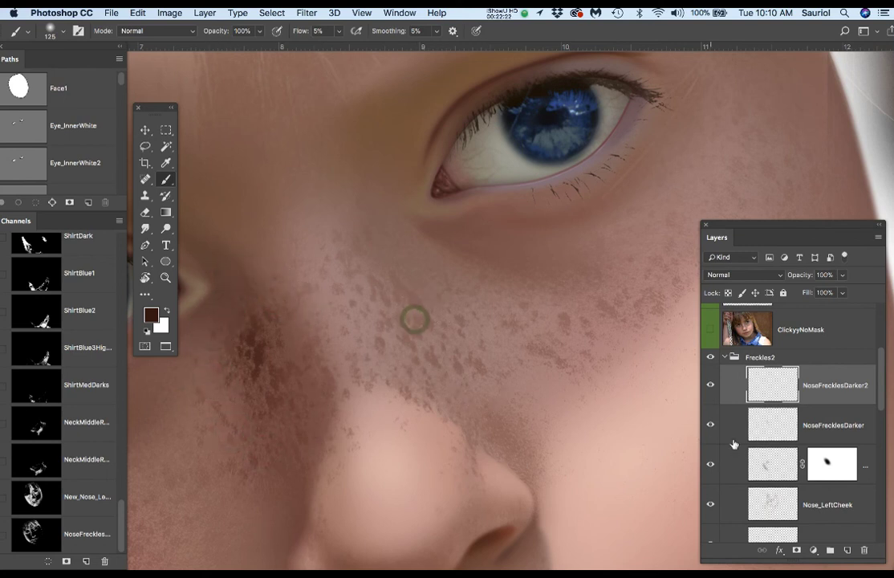
# - Try a lower opacity on the NoseFrecklesDarker2 layer
pyautogui.click(841, 275)
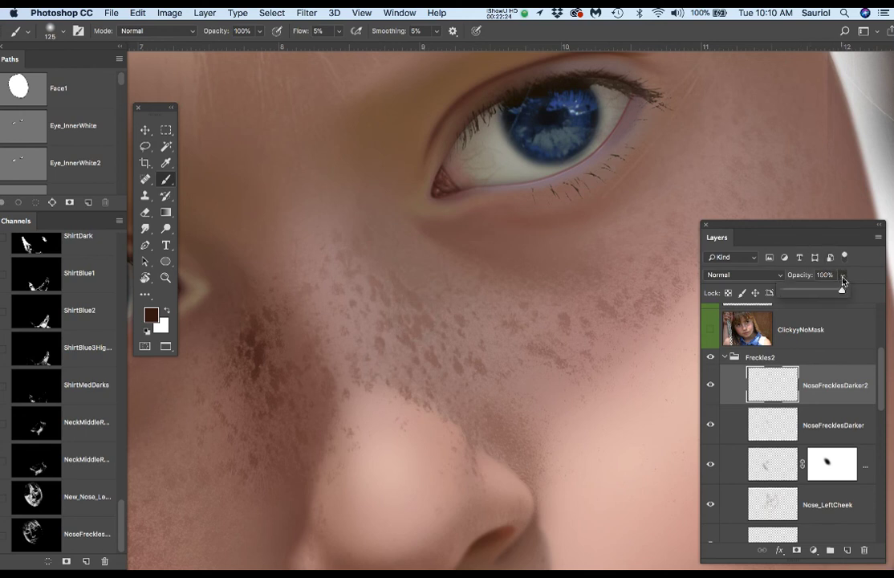
pyautogui.moveTo(841, 294); pyautogui.dragTo(820, 296)
# - Deselect, then add a layer mask to NoseFrecklesDarker2 and paint black on it over the darkest freckles beside the nose
pyautogui.press('super+d')
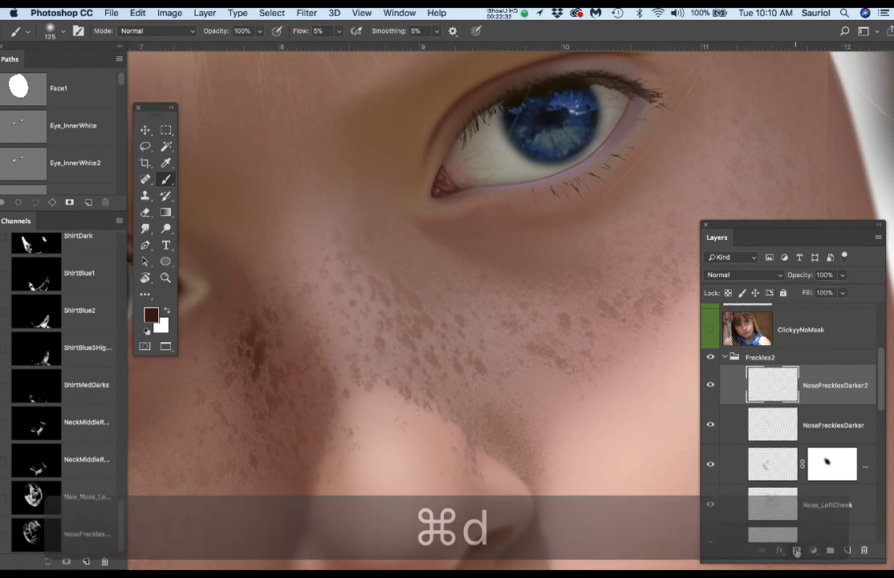
pyautogui.click(796, 551)
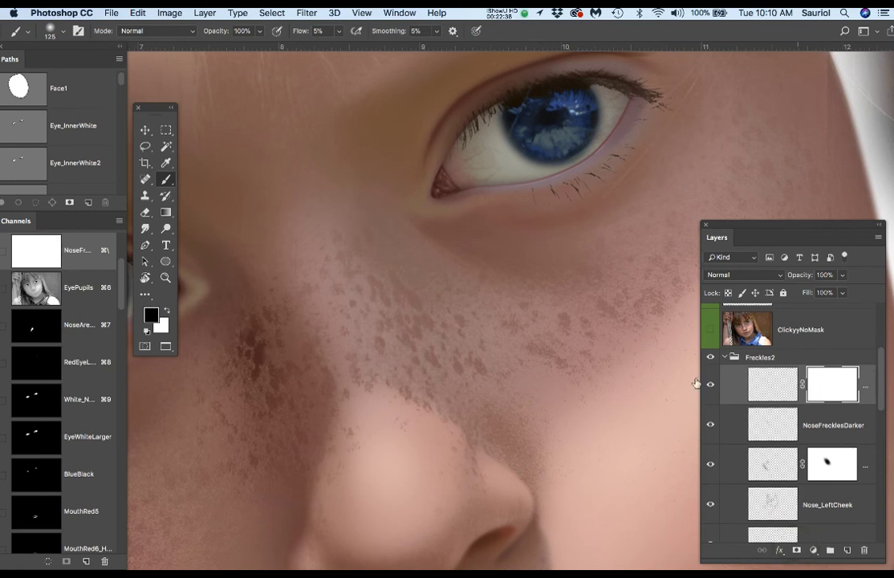
pyautogui.moveTo(258, 365)
pyautogui.mouseDown()
pyautogui.moveTo(240, 348)
pyautogui.moveTo(261, 361)
pyautogui.moveTo(260, 343)
pyautogui.moveTo(246, 346)
pyautogui.moveTo(266, 380)
pyautogui.moveTo(257, 379)
pyautogui.moveTo(261, 398)
pyautogui.moveTo(242, 353)
pyautogui.moveTo(263, 399)
pyautogui.moveTo(260, 365)
pyautogui.moveTo(279, 408)
pyautogui.mouseUp()
pyautogui.press('[')
pyautogui.press('[')
pyautogui.press('[')
pyautogui.scroll(-5, 368, 326)
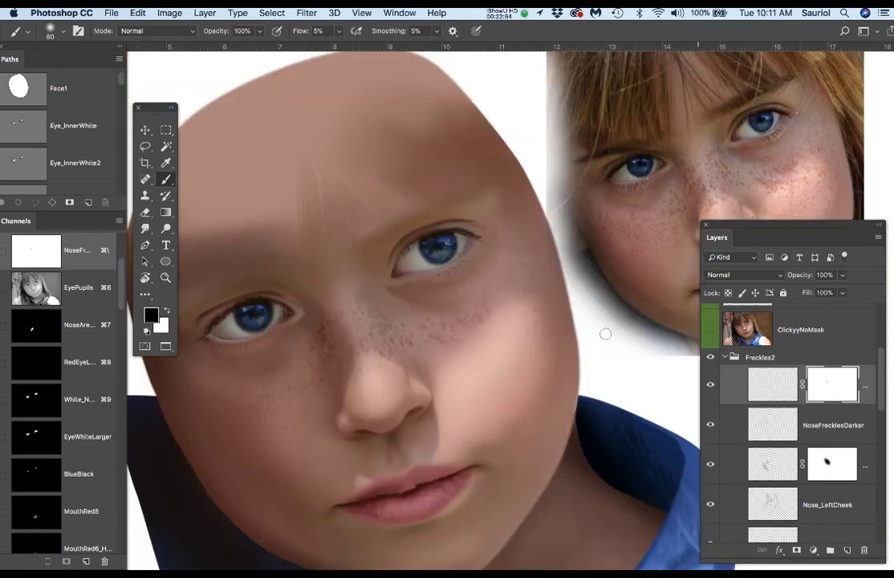
# - Enlarge the brush to 125 and paint black on the NoseFrecklesDarker2 mask down the shaded cheek beside the nose
pyautogui.press(']')
pyautogui.press(']')
pyautogui.press(']')
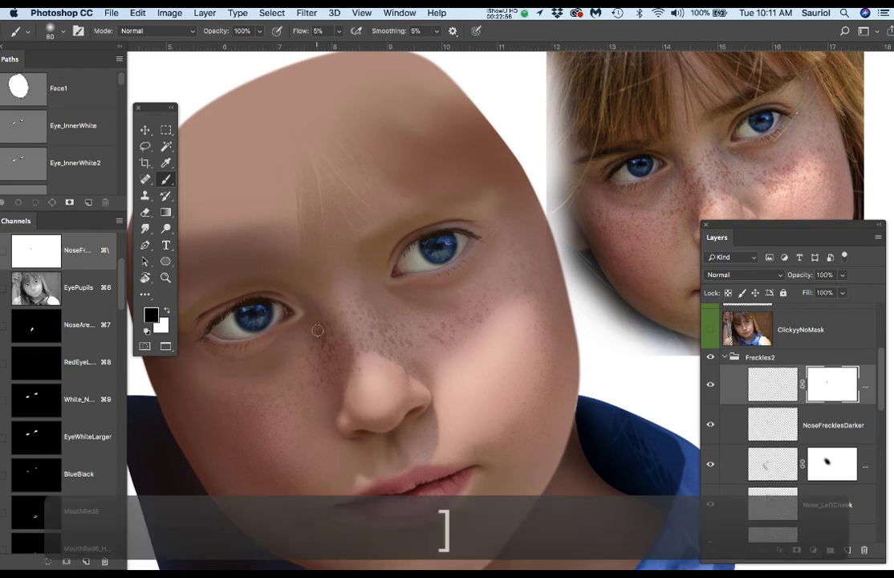
pyautogui.moveTo(306, 343)
pyautogui.mouseDown()
pyautogui.moveTo(321, 317)
pyautogui.moveTo(305, 423)
pyautogui.mouseUp()
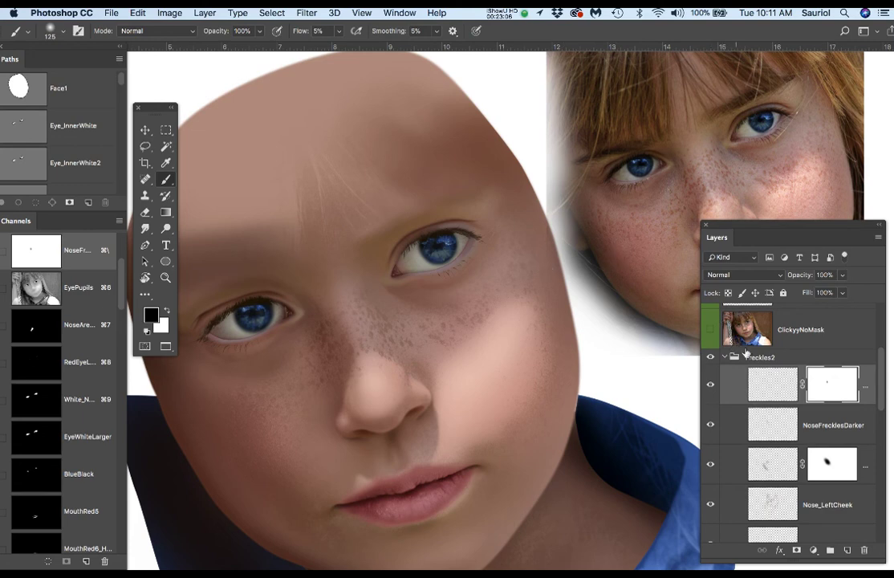
# - Show the ClickyyNoMask photo again, select its layer, and examine the freckles on the sunlit cheek up close
pyautogui.click(710, 330)
pyautogui.click(780, 329)
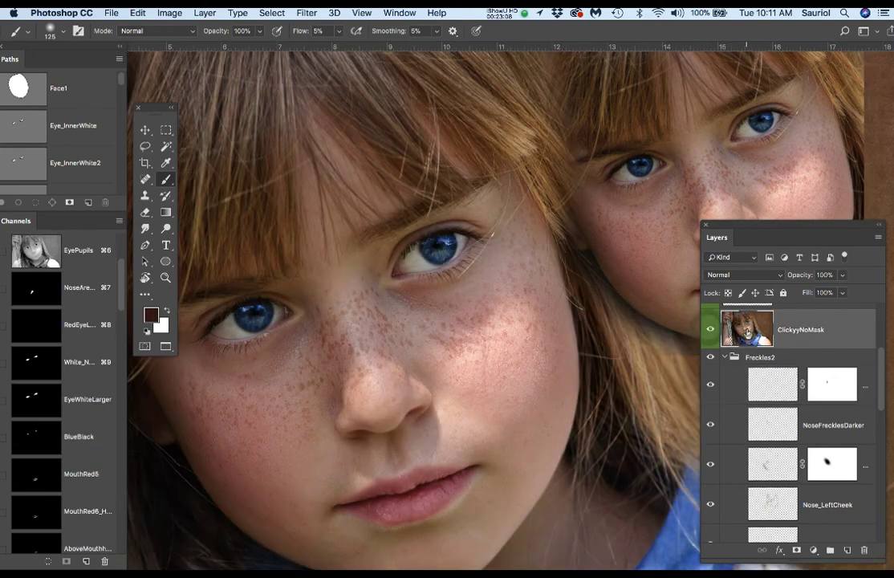
pyautogui.scroll(3, 499, 385)
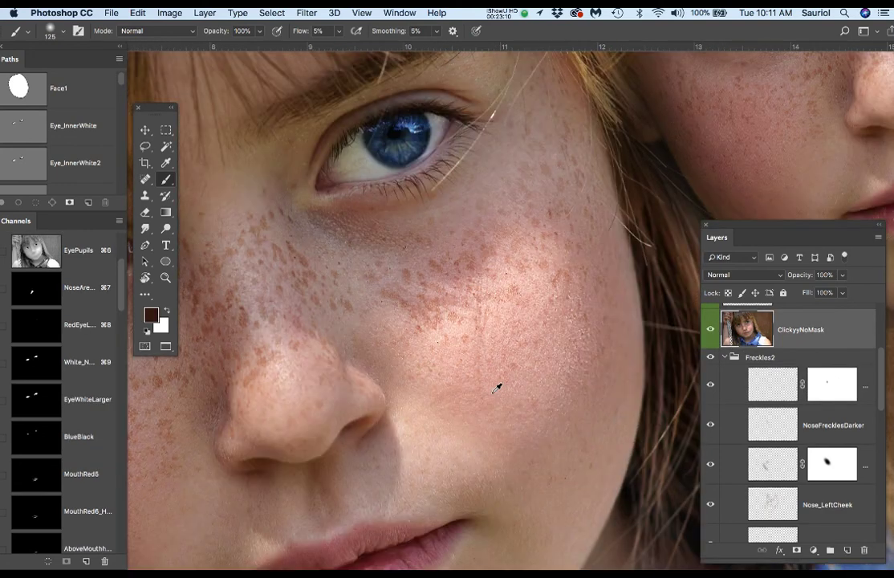
pyautogui.scroll(3, 499, 385)
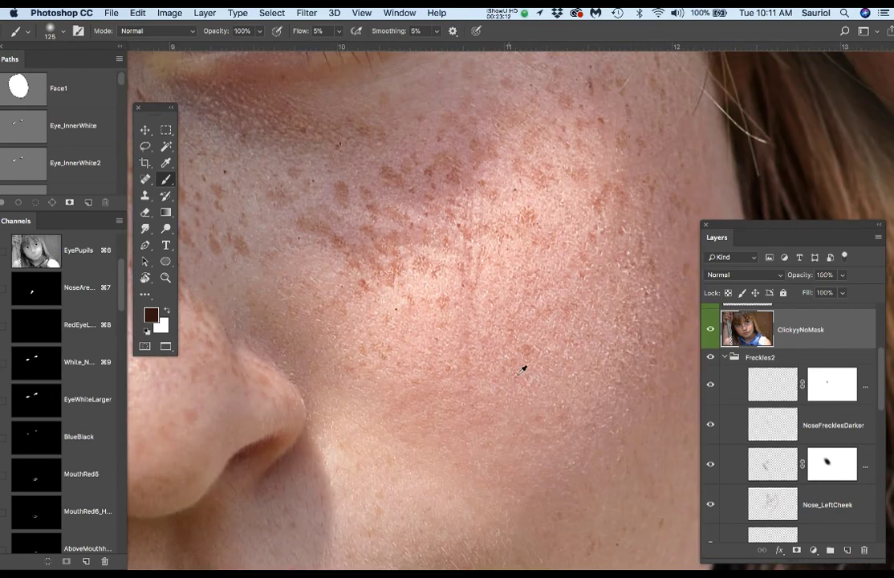
pyautogui.scroll(1, 532, 366)
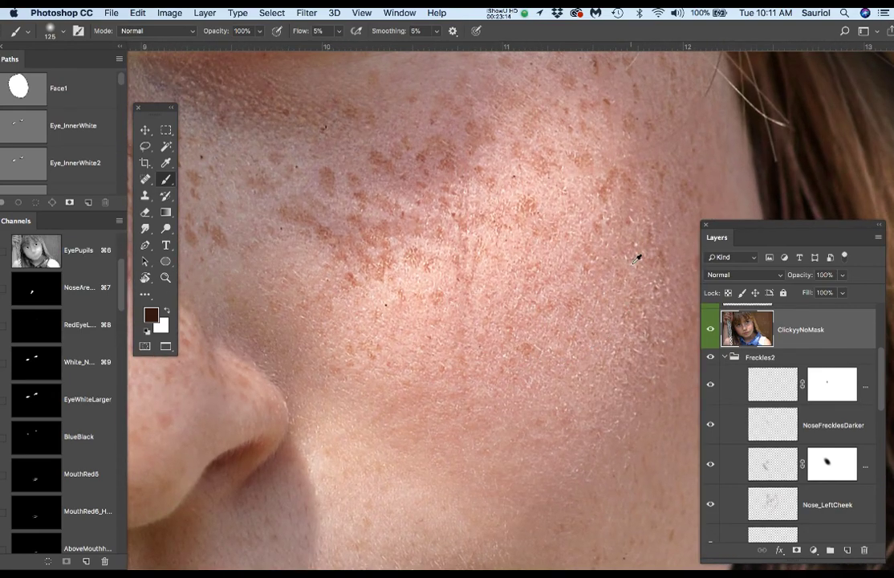
pyautogui.scroll(1, 636, 259)
pyautogui.scroll(-1, 637, 258)
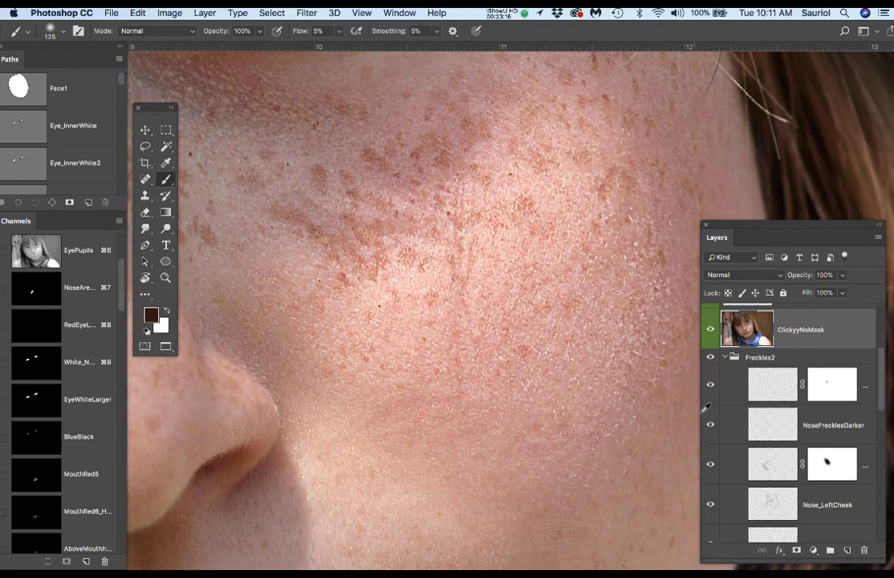
# - Add a new layer at the top of the Freckles2 group and load the Face1 path as a selection
pyautogui.click(844, 397)
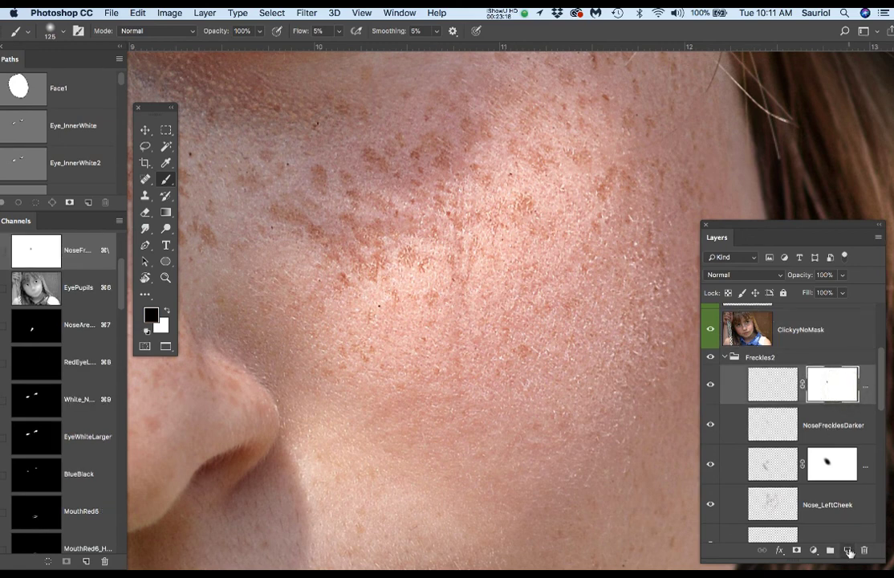
pyautogui.click(847, 552)
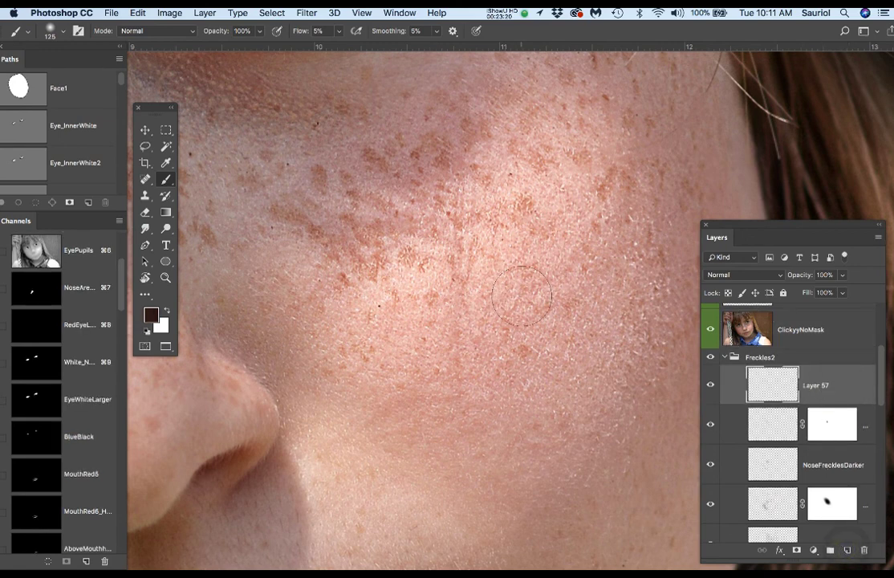
pyautogui.scroll(-4, 475, 263)
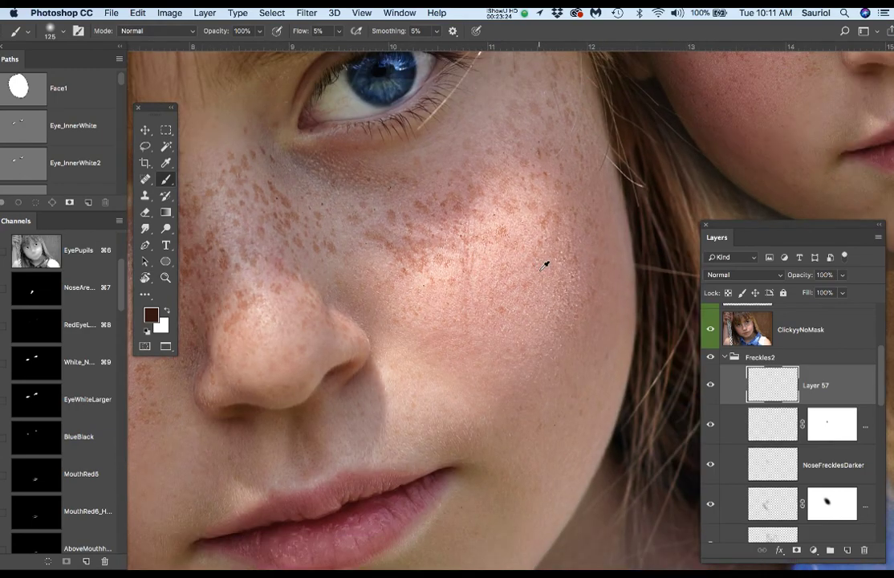
pyautogui.scroll(-2, 545, 265)
pyautogui.keyDown('super'); pyautogui.click(19, 90); pyautogui.keyUp('super')
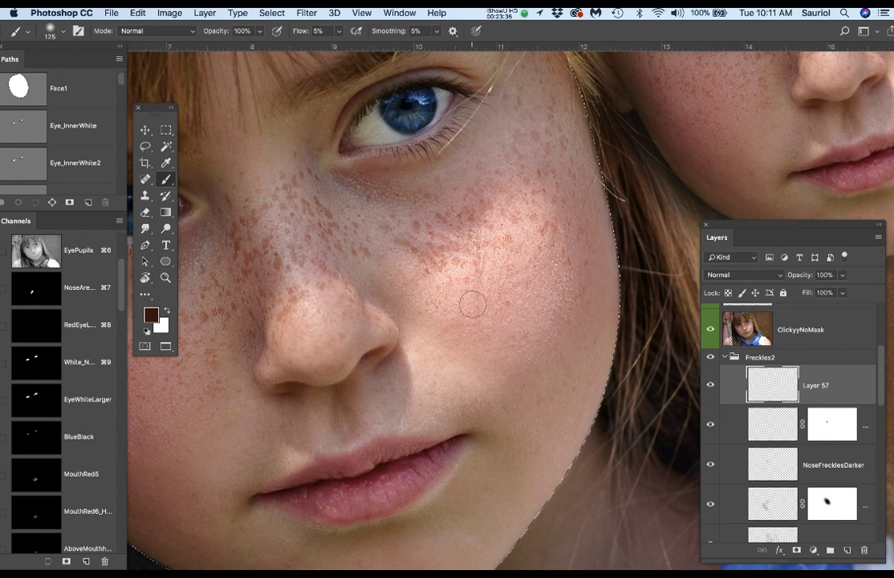
# - Select the light facial hairs with Color Range, sampling a pale hair on the cheek with fuzziness 67
pyautogui.click(711, 333)
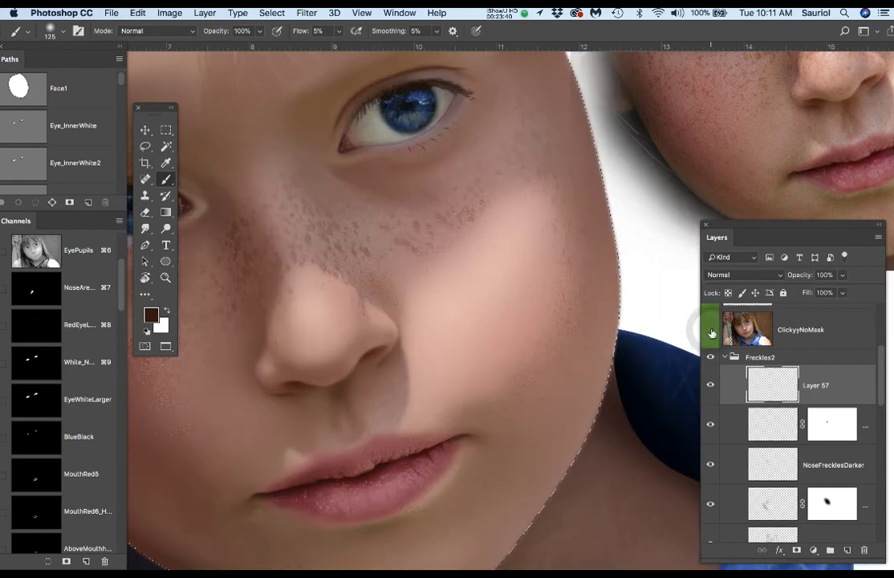
pyautogui.click(711, 332)
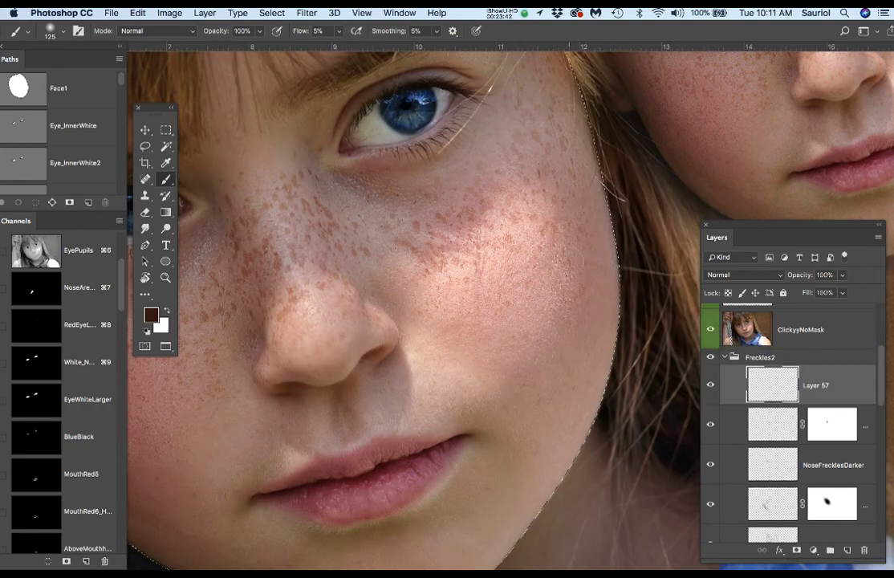
pyautogui.click(280, 10)
pyautogui.click(294, 139)
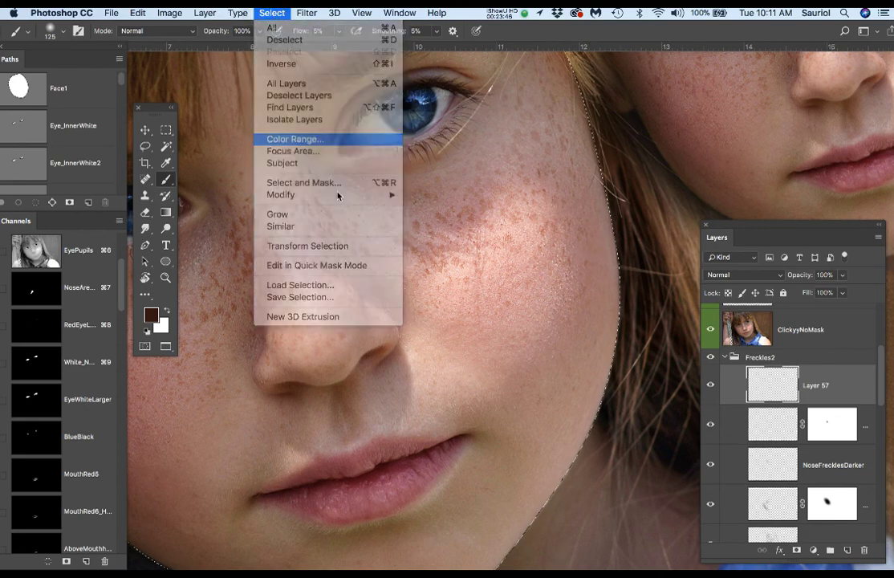
pyautogui.scroll(10, 516, 301)
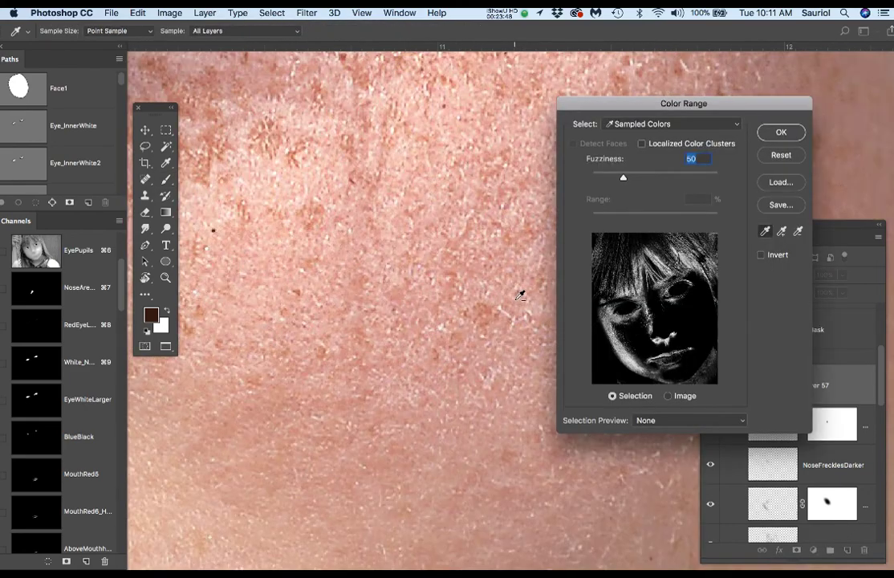
pyautogui.scroll(2, 514, 303)
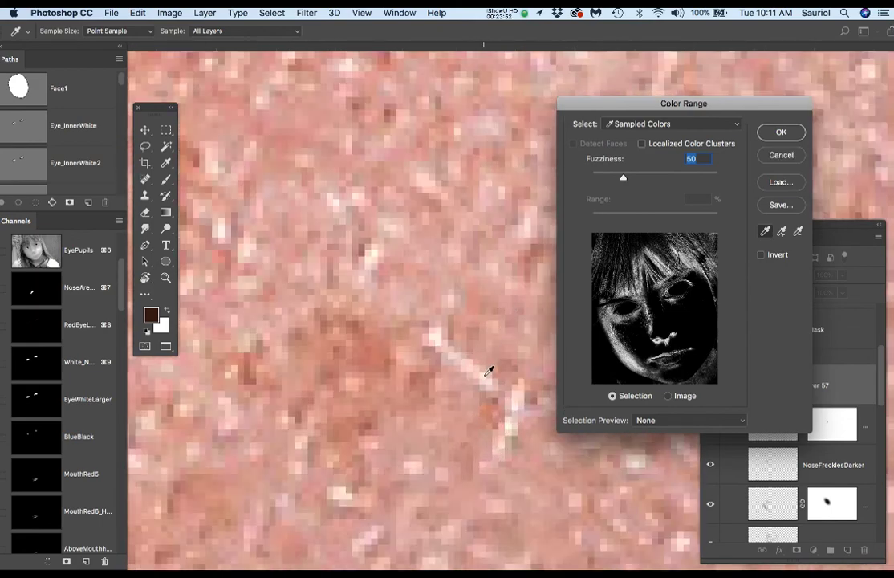
pyautogui.click(486, 372)
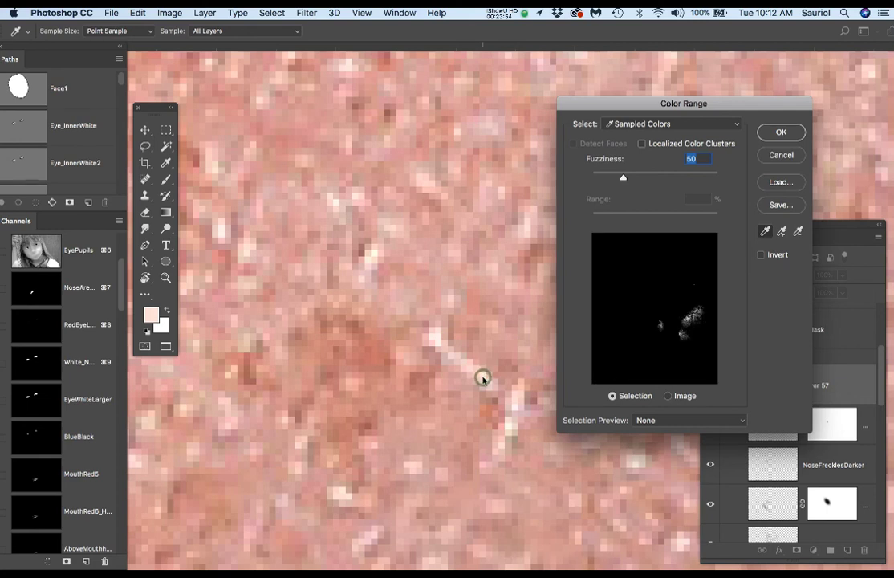
pyautogui.moveTo(622, 182); pyautogui.dragTo(635, 182)
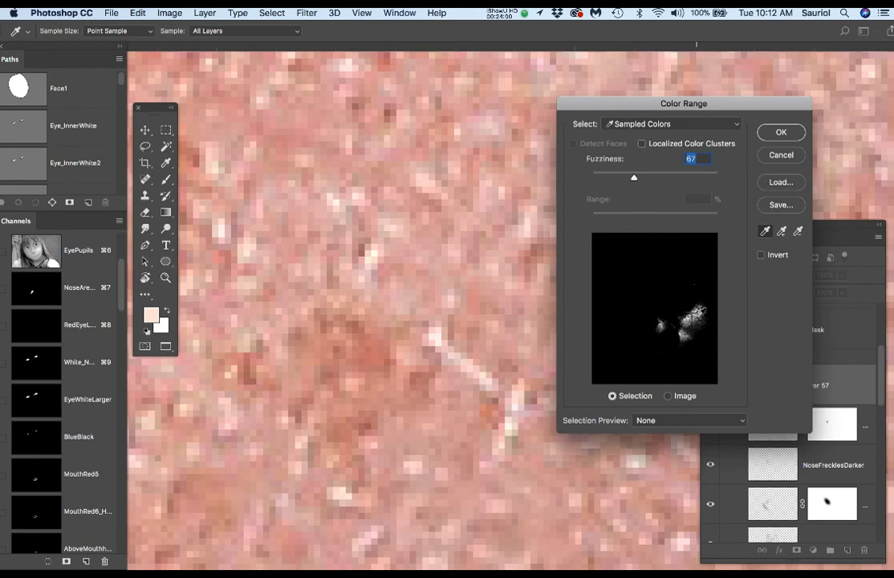
pyautogui.click(781, 131)
# - Switch to the Brush tool and hide the ClickyyNoMask photo layer
pyautogui.press('b')
pyautogui.scroll(-10, 440, 196)
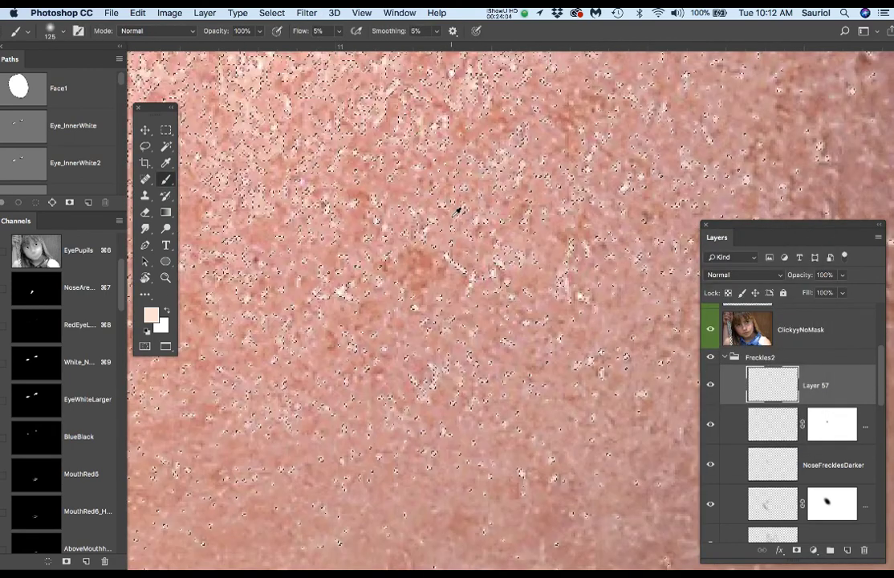
pyautogui.scroll(-5, 457, 211)
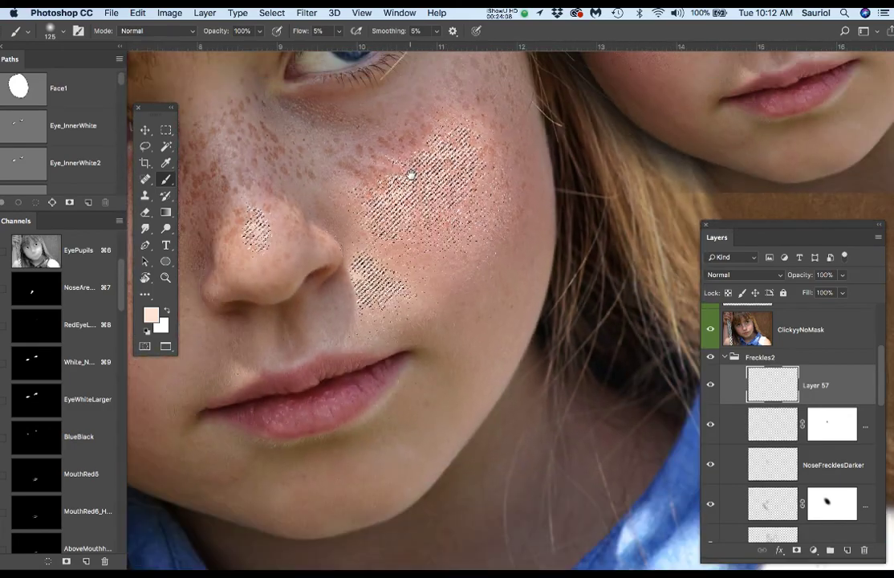
pyautogui.moveTo(411, 175); pyautogui.dragTo(487, 329)
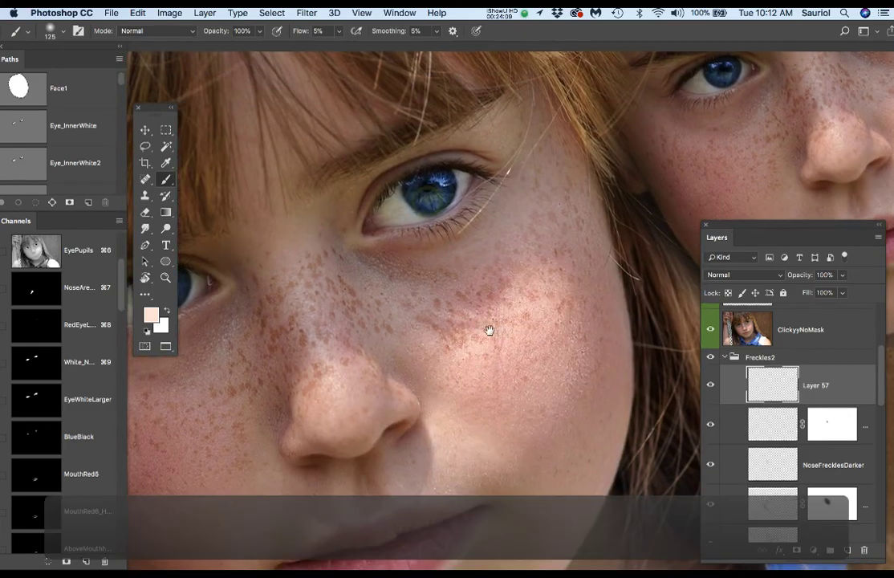
pyautogui.click(710, 329)
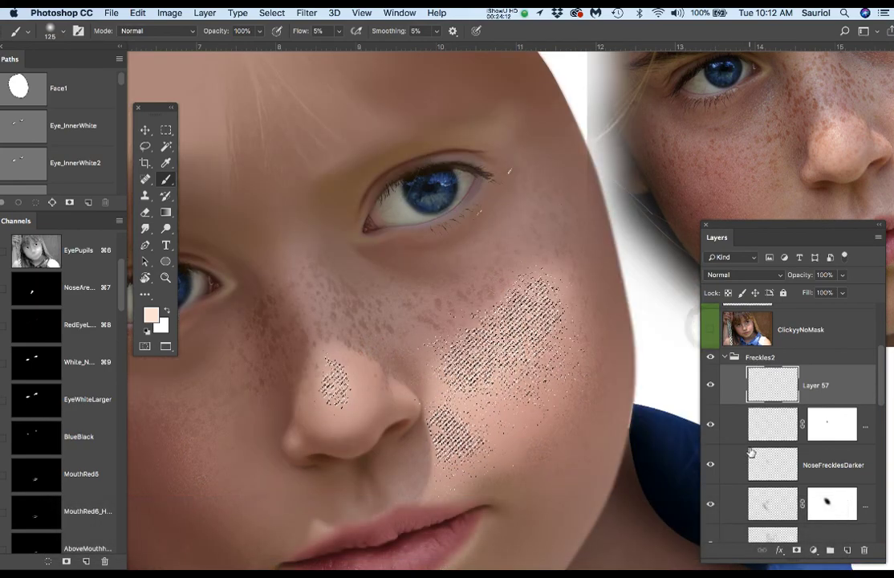
# - Save the selection as a new channel named LightFaceHairs1 and copy that name
pyautogui.click(271, 13)
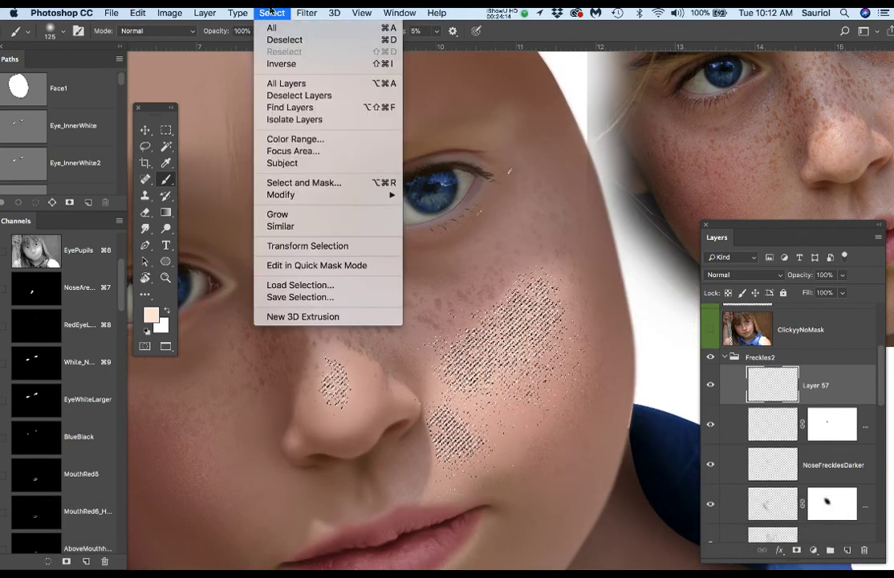
pyautogui.click(301, 297)
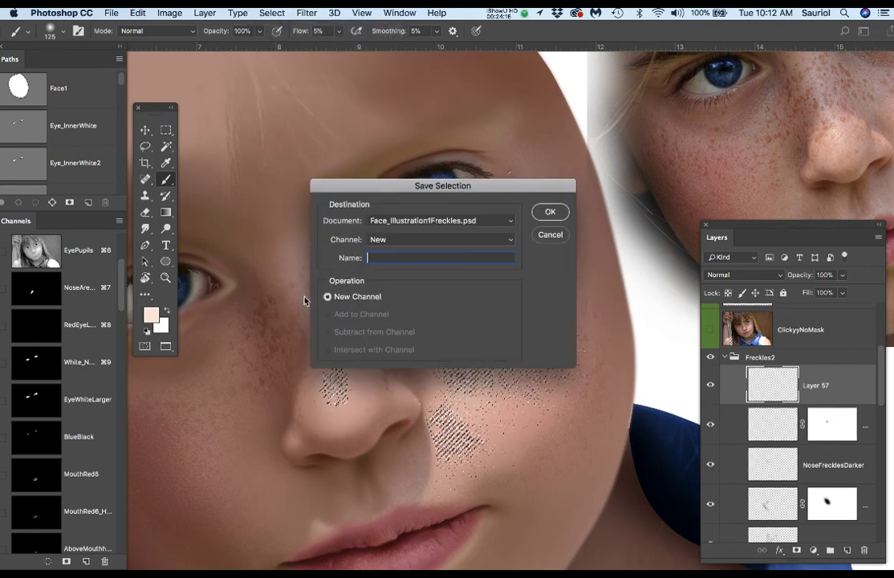
pyautogui.write('Ligh')
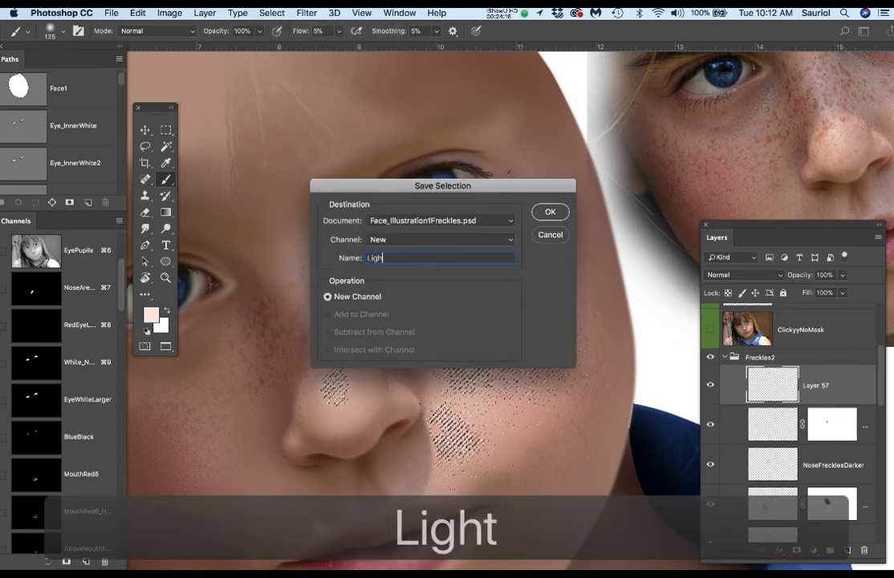
pyautogui.write('tH')
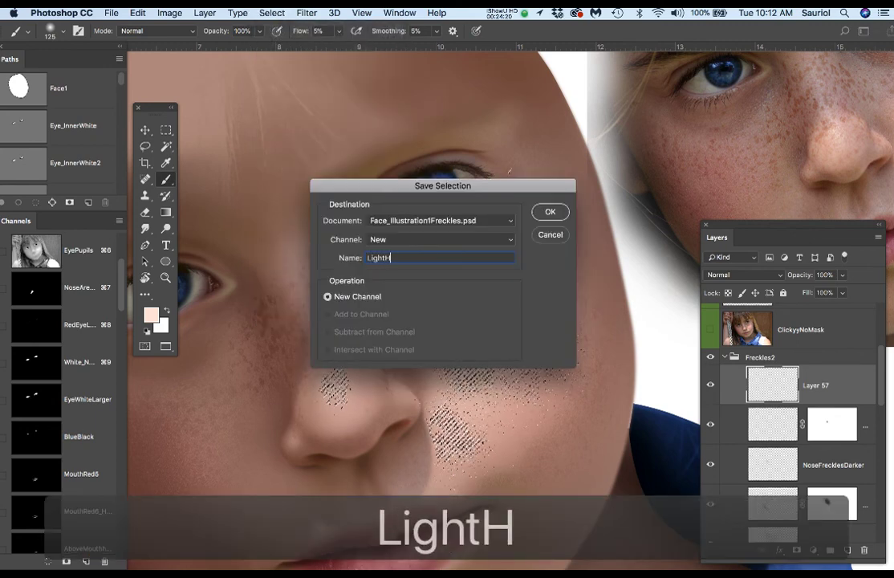
pyautogui.write('airs1')
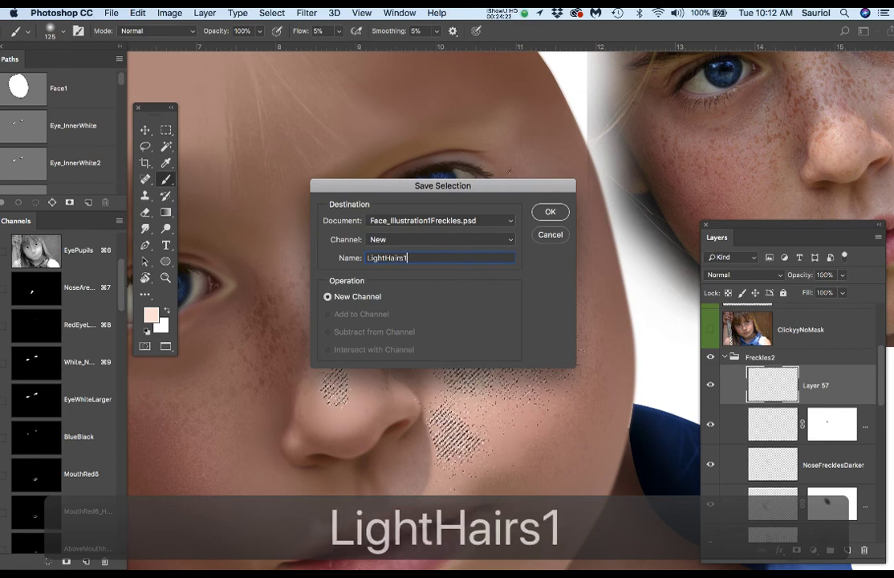
pyautogui.doubleClick(409, 257)
pyautogui.press('super+c')
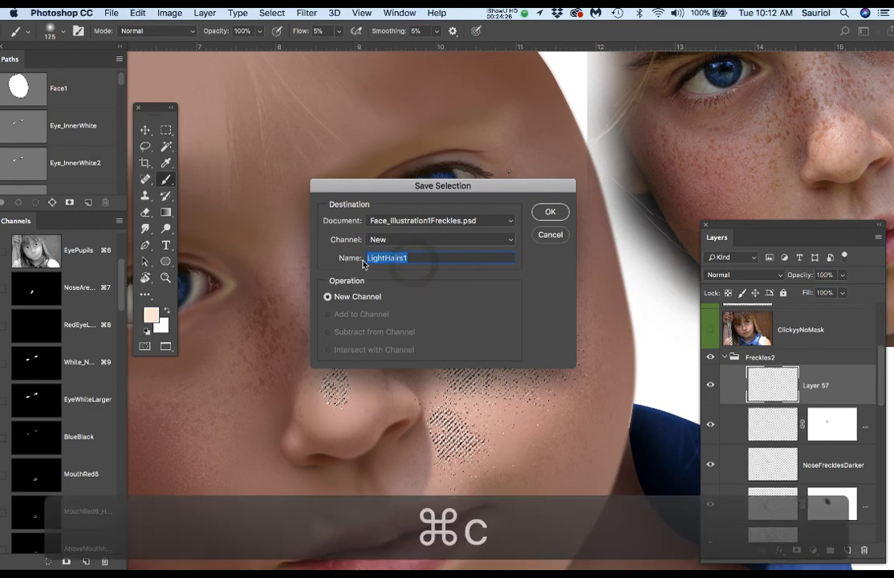
pyautogui.click(384, 257)
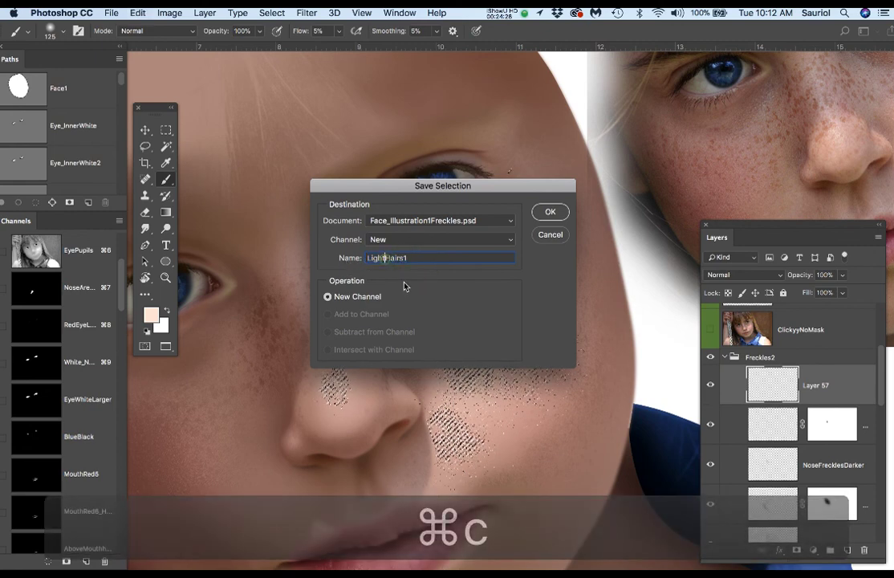
pyautogui.write('Face')
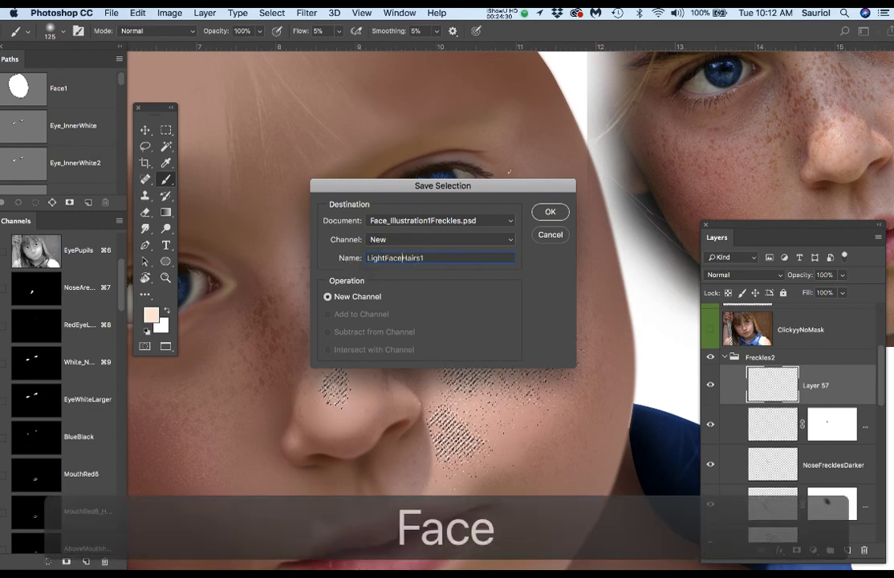
pyautogui.doubleClick(443, 257)
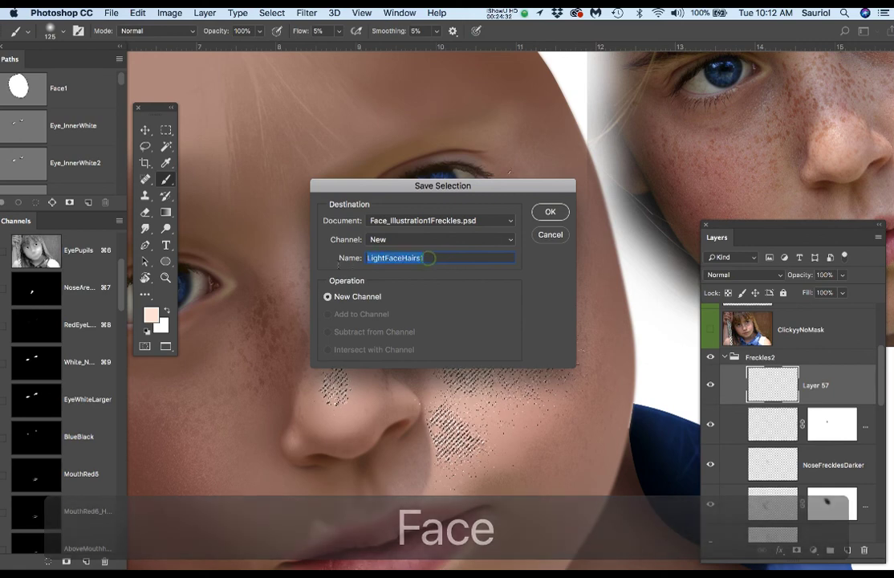
pyautogui.press('super+c')
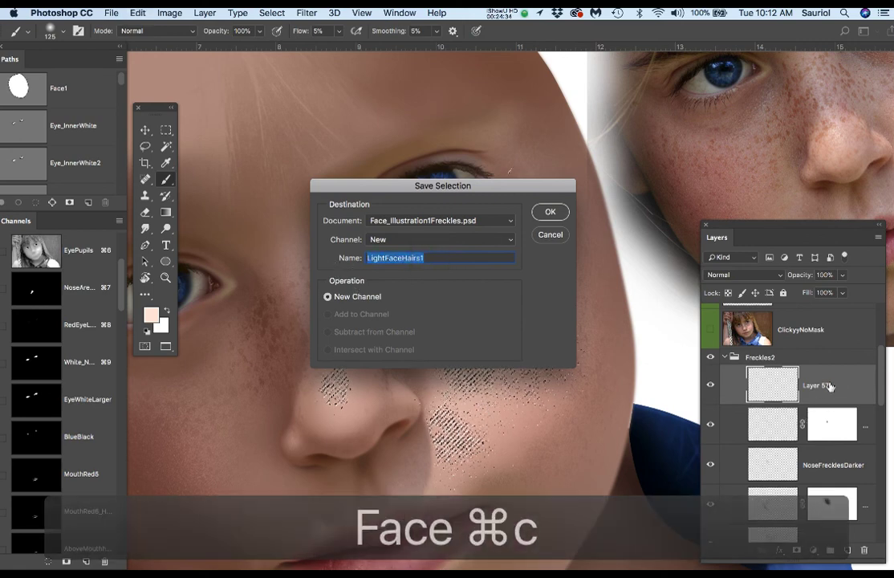
pyautogui.click(550, 212)
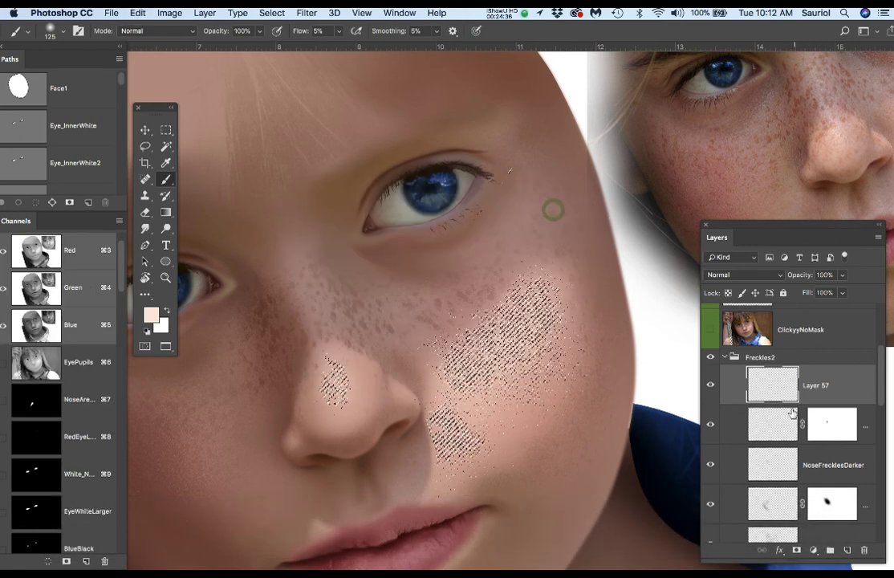
# - Rename the new layer in the Freckles2 group LightFaceHairs1 using the copied name
pyautogui.doubleClick(812, 386)
pyautogui.press('super+v')
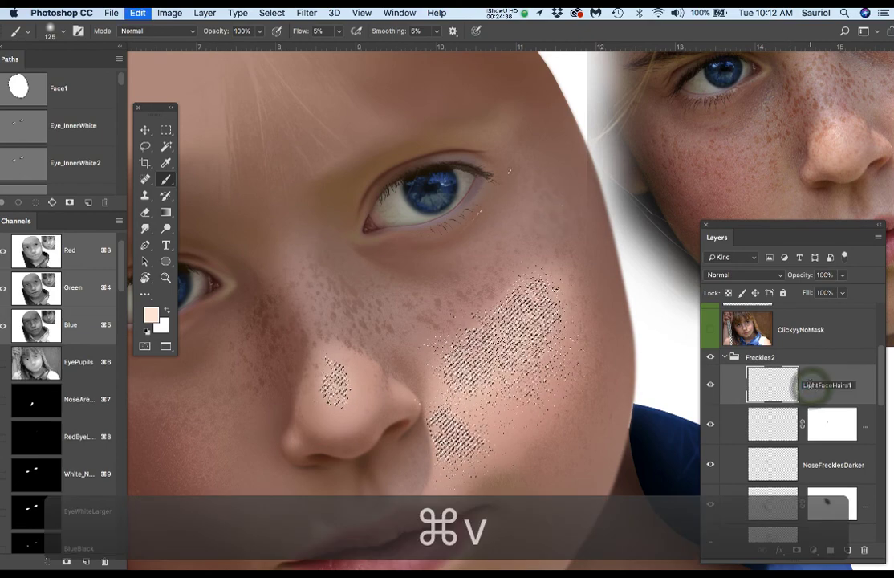
pyautogui.press('Return')
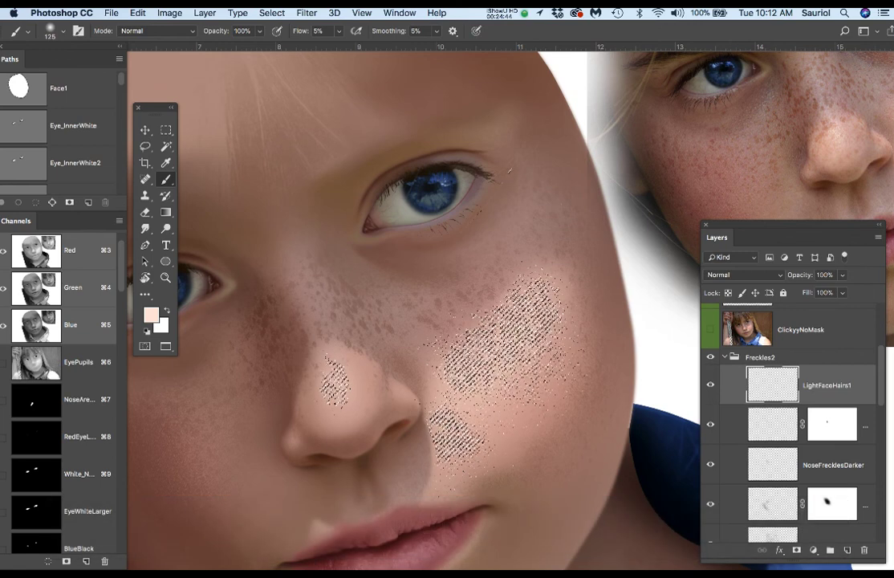
# - Save the sampled pale pink foreground color as a swatch named LightFaceHairs1
pyautogui.moveTo(893, 313); pyautogui.dragTo(471, 130)
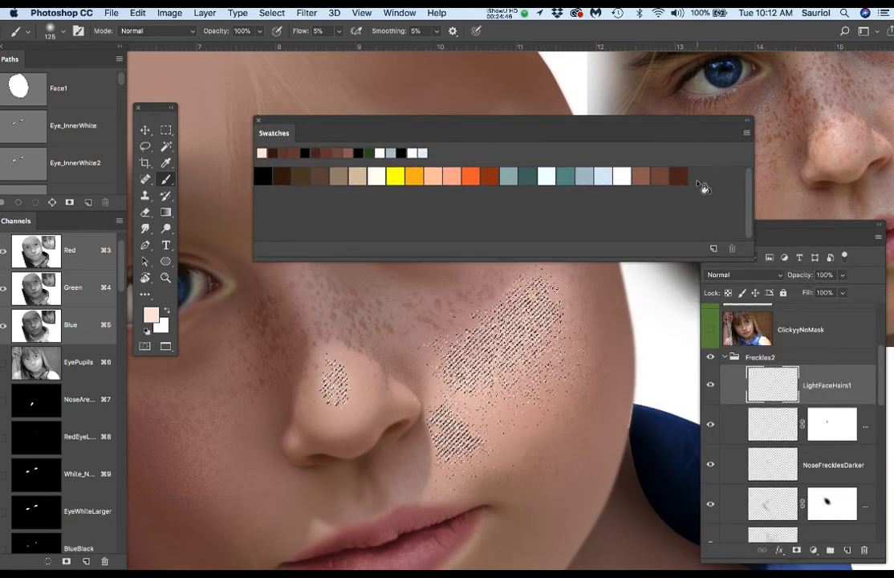
pyautogui.click(700, 180)
pyautogui.press('super+v')
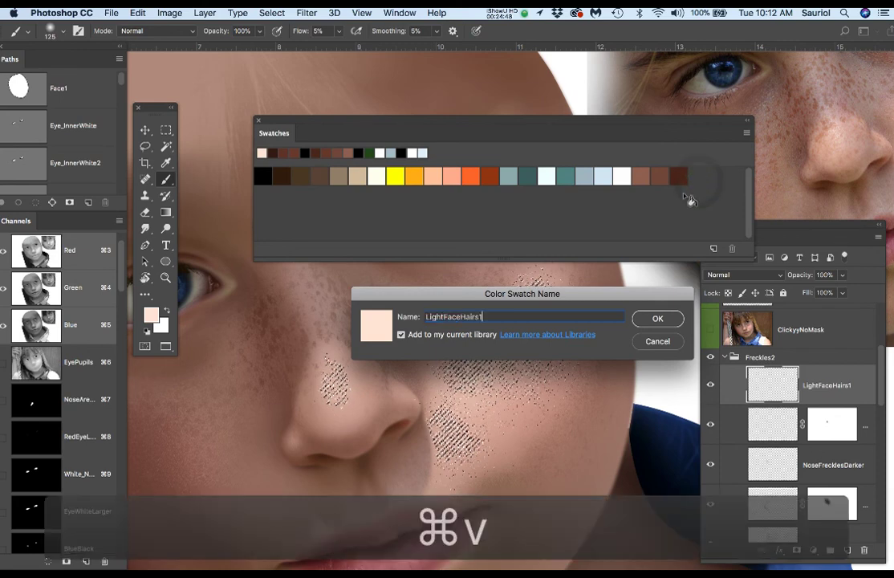
pyautogui.press('Return')
pyautogui.moveTo(581, 121); pyautogui.dragTo(892, 137)
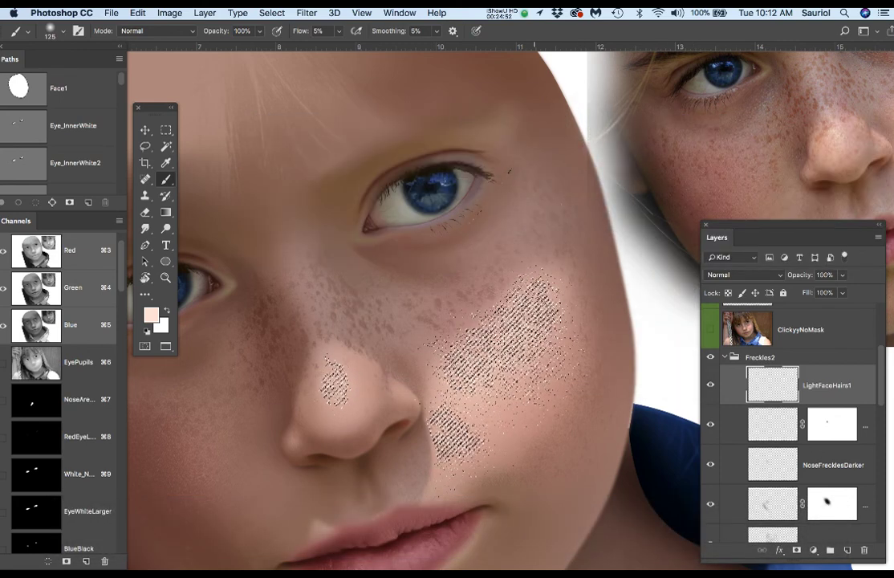
# - Hide the selection edges and enlarge the brush to 600 px
pyautogui.press('super+h')
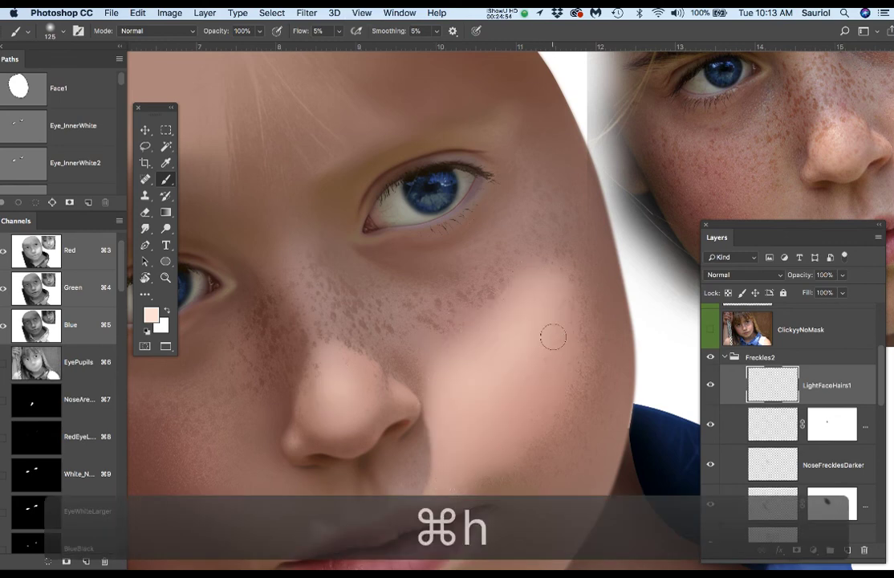
pyautogui.press(']')
pyautogui.press(']')
pyautogui.press(']')
pyautogui.press(']')
pyautogui.press(']')
pyautogui.press(']')
pyautogui.press(']')
pyautogui.press(']')
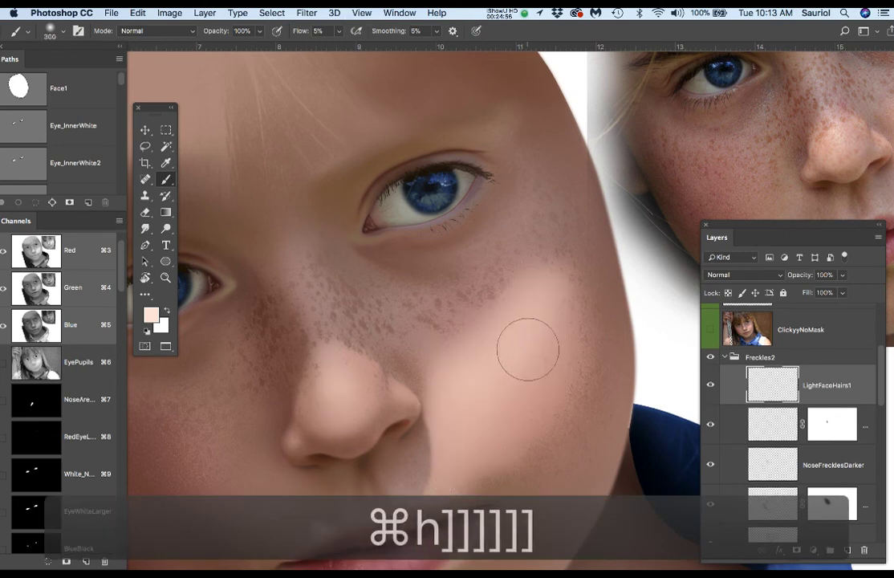
# - Paint pale pink light hairs through the selection across the sunlit cheek and its outer edge on the LightFaceHairs1 layer
pyautogui.scroll(5, 551, 353)
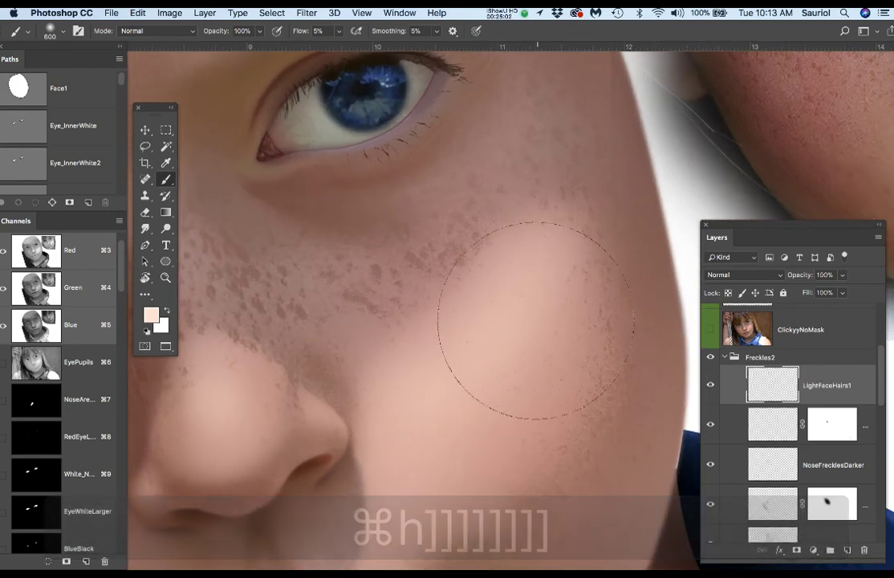
pyautogui.moveTo(530, 313)
pyautogui.mouseDown()
pyautogui.moveTo(474, 424)
pyautogui.moveTo(529, 336)
pyautogui.mouseUp()
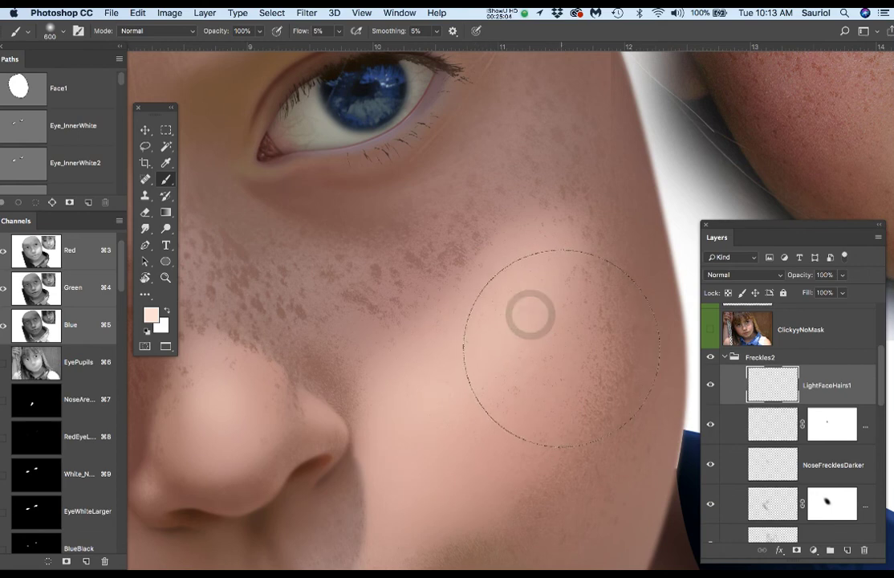
pyautogui.scroll(3, 569, 337)
pyautogui.moveTo(565, 244)
pyautogui.mouseDown()
pyautogui.moveTo(551, 385)
pyautogui.moveTo(558, 315)
pyautogui.moveTo(532, 271)
pyautogui.moveTo(457, 345)
pyautogui.mouseUp()
pyautogui.moveTo(395, 441)
pyautogui.mouseDown()
pyautogui.moveTo(393, 399)
pyautogui.moveTo(665, 156)
pyautogui.mouseUp()
pyautogui.moveTo(653, 192); pyautogui.dragTo(601, 241)
pyautogui.moveTo(538, 172); pyautogui.dragTo(495, 265)
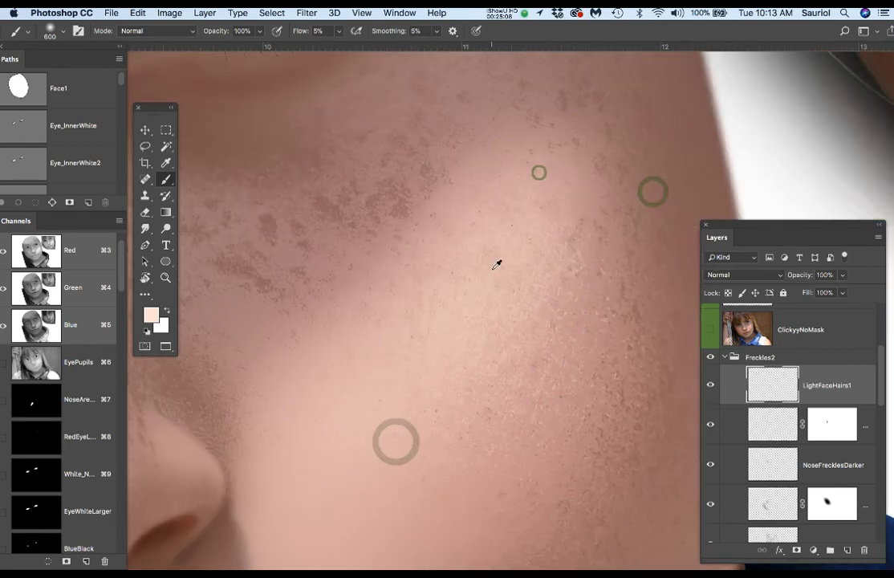
# - Extend the pale pink hairs from above the lips up to the outer cheek below the eye
pyautogui.scroll(-5, 494, 268)
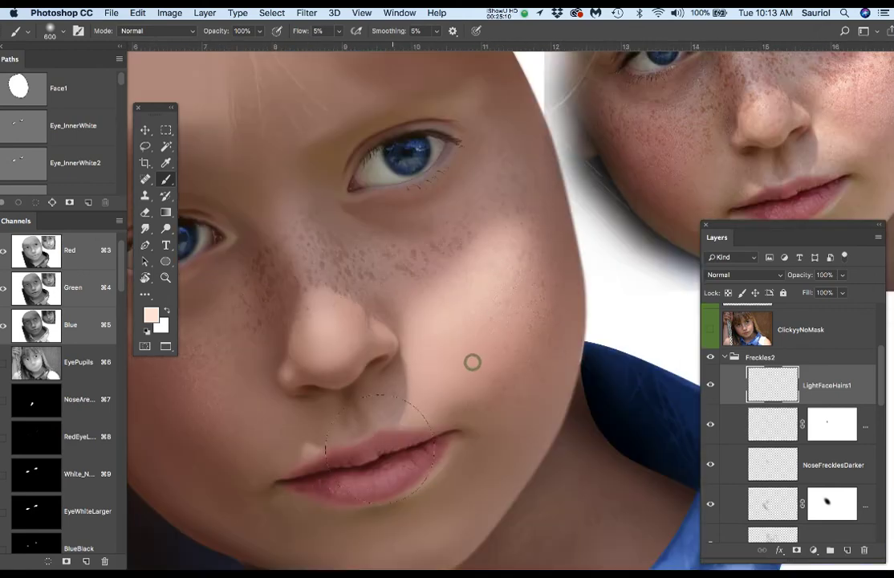
pyautogui.moveTo(380, 449); pyautogui.dragTo(391, 393)
pyautogui.moveTo(429, 423)
pyautogui.mouseDown()
pyautogui.moveTo(533, 306)
pyautogui.moveTo(603, 195)
pyautogui.mouseUp()
pyautogui.moveTo(489, 230); pyautogui.dragTo(486, 233)
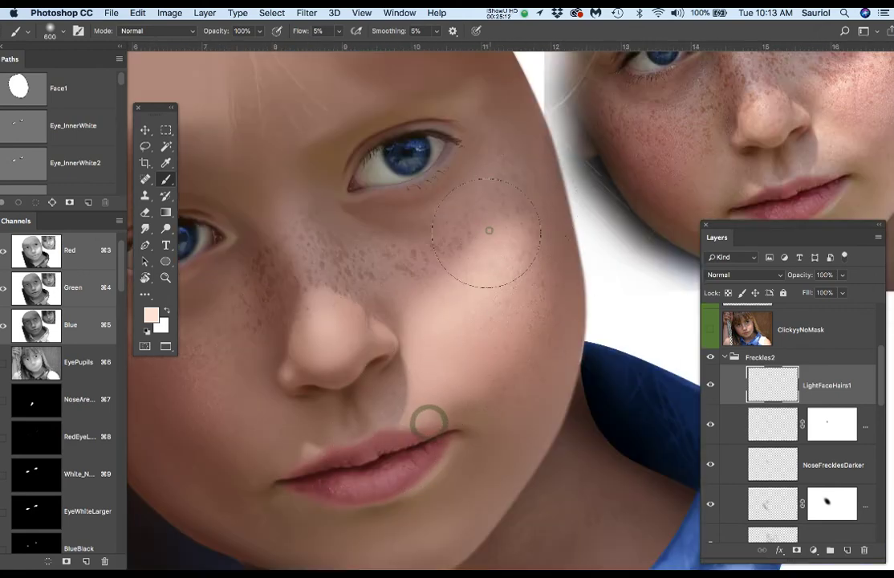
pyautogui.scroll(4, 547, 325)
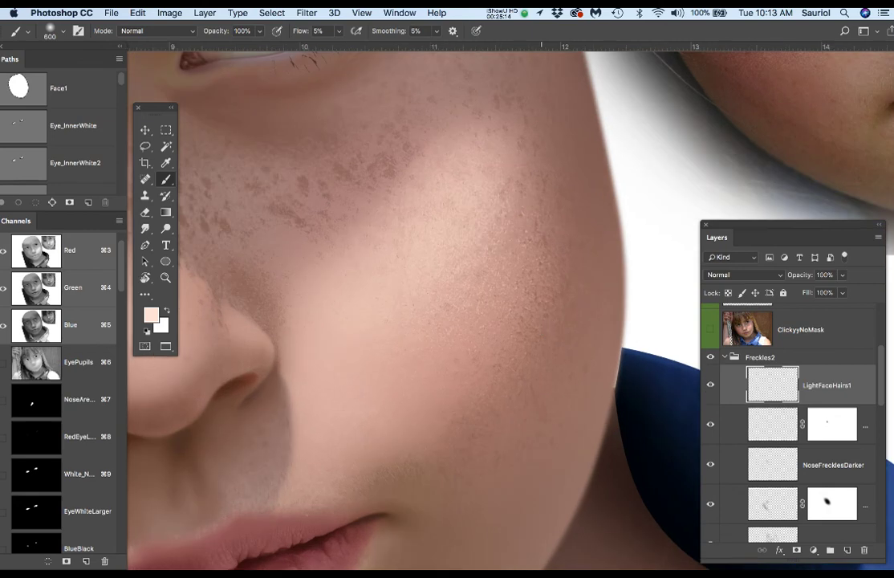
pyautogui.moveTo(453, 153)
pyautogui.mouseDown()
pyautogui.moveTo(389, 170)
pyautogui.moveTo(405, 189)
pyautogui.moveTo(523, 182)
pyautogui.mouseUp()
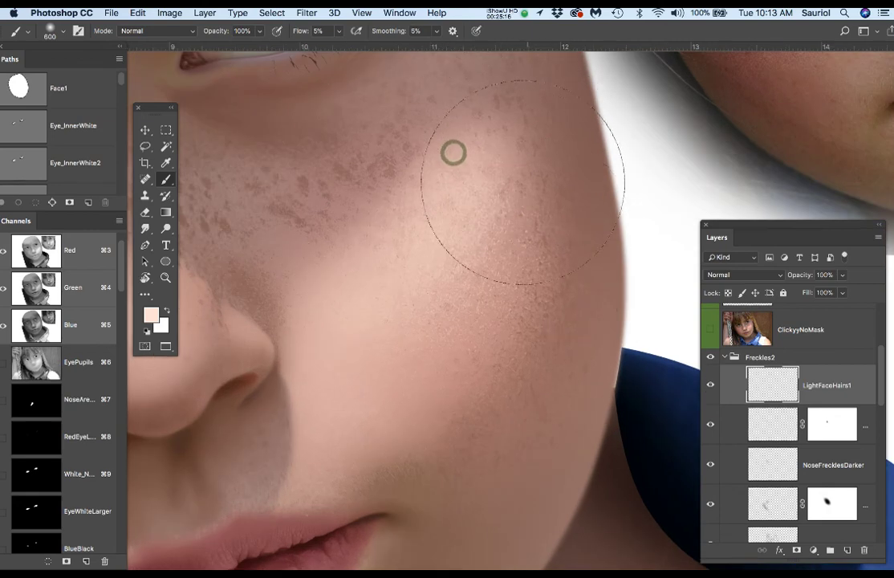
pyautogui.scroll(-2, 427, 424)
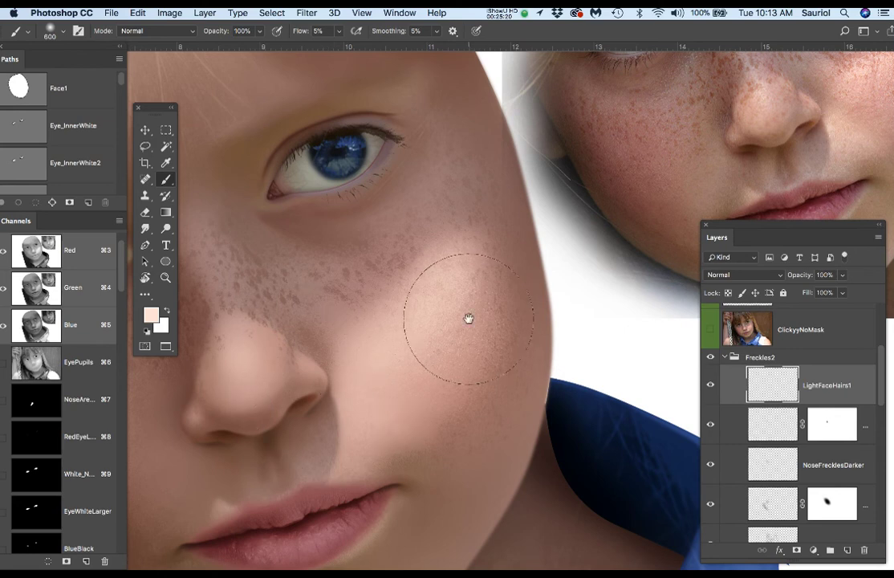
# - Paint the light hair texture onto the tip and side of the nose with the same pale pink brush
pyautogui.moveTo(468, 319); pyautogui.dragTo(598, 360)
pyautogui.scroll(3, 329, 387)
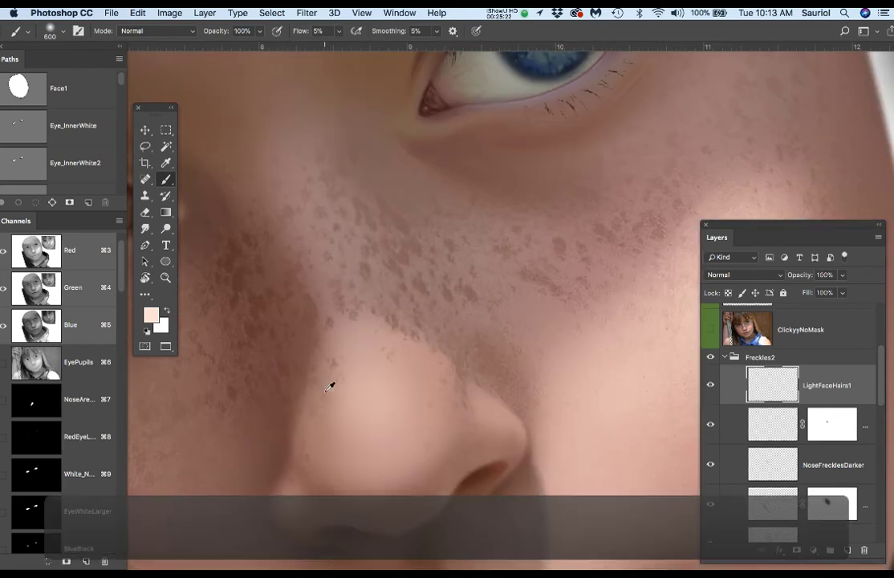
pyautogui.press('super+h')
pyautogui.press('super+h')
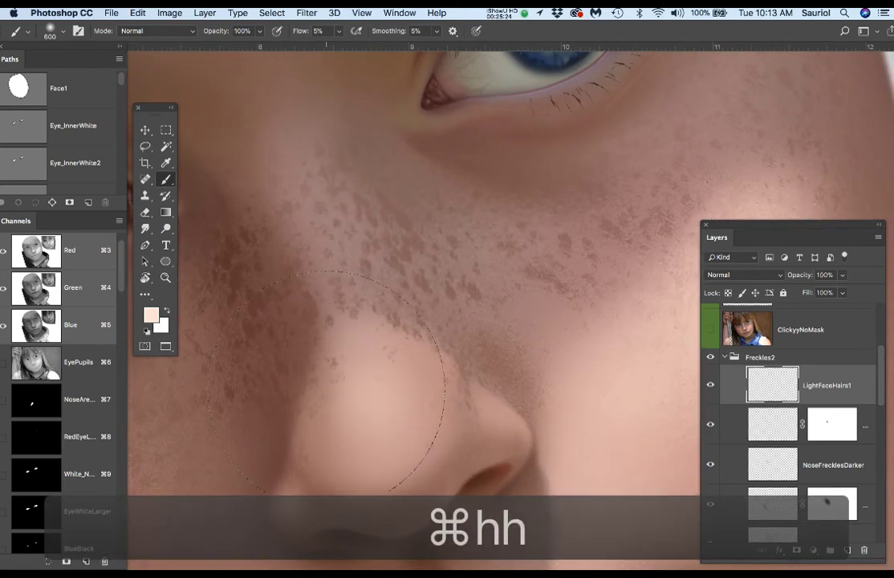
pyautogui.moveTo(475, 429); pyautogui.dragTo(387, 405)
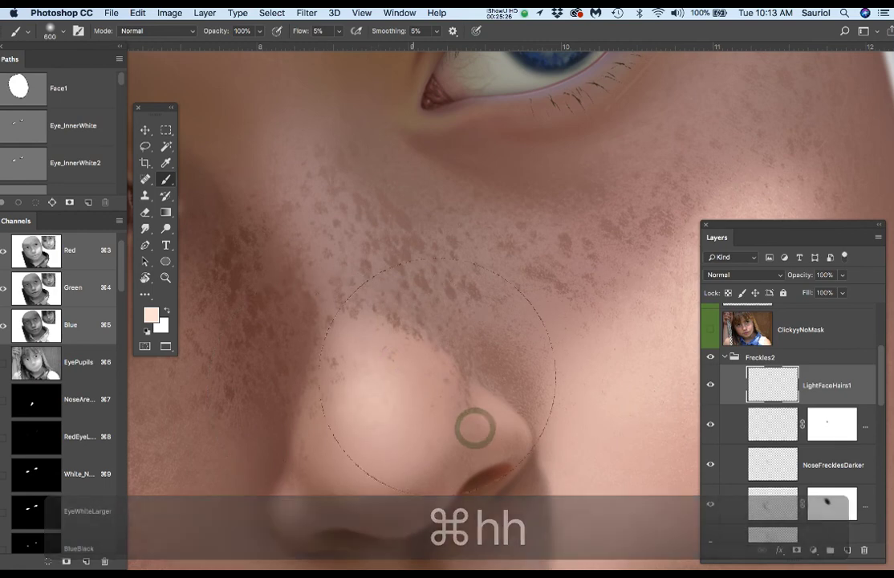
pyautogui.moveTo(449, 357); pyautogui.dragTo(406, 382)
pyautogui.moveTo(435, 428); pyautogui.dragTo(440, 395)
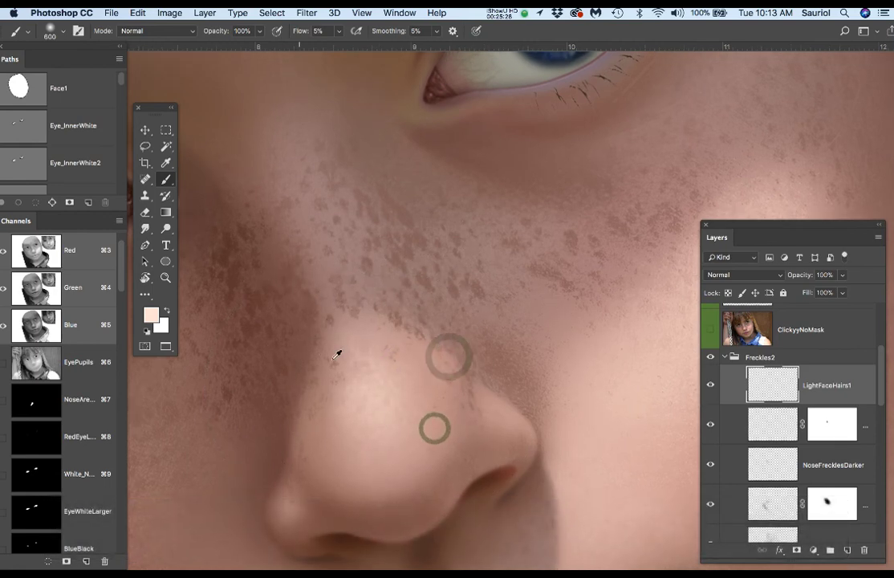
pyautogui.scroll(3, 339, 354)
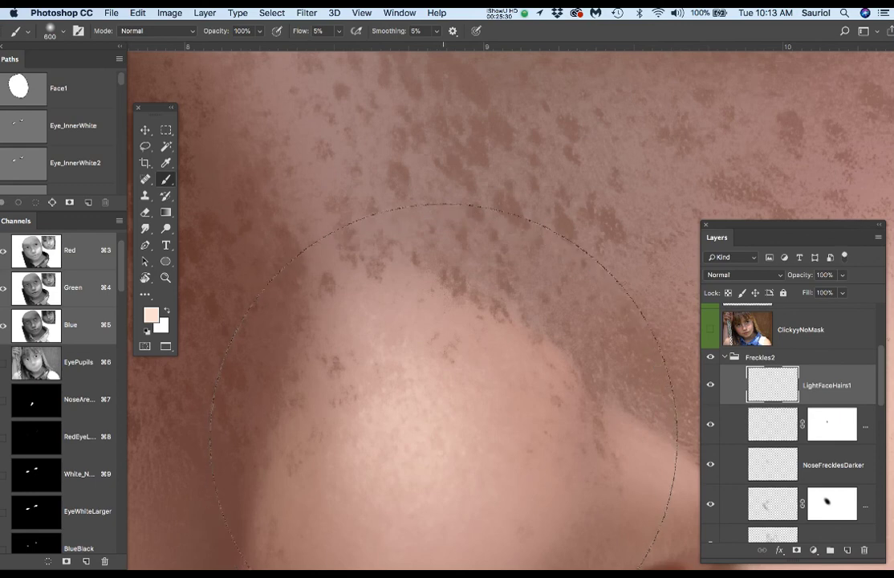
pyautogui.scroll(-3, 457, 399)
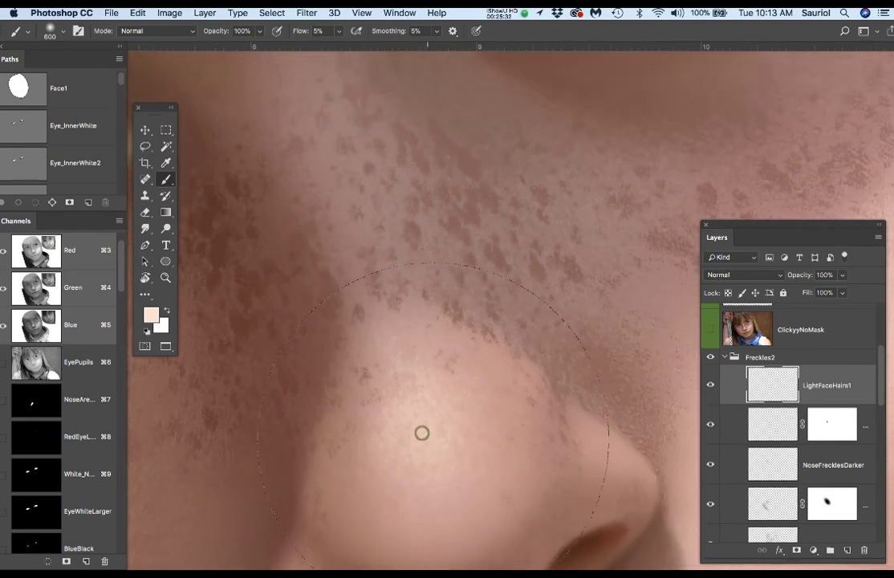
# - Dismiss the file-change notification and dab more light hairs onto the cheek beside the nose and above the mouth corner
pyautogui.scroll(-4, 465, 392)
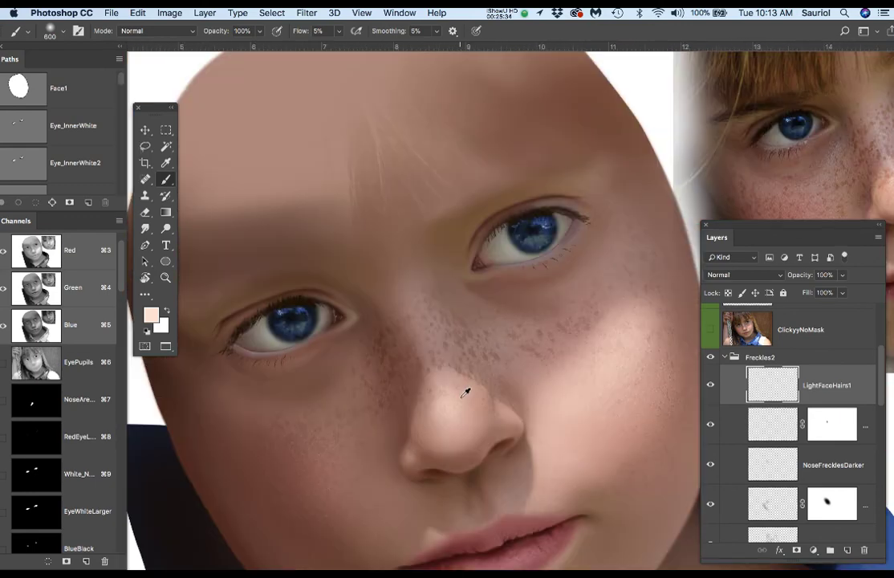
pyautogui.hscroll(5, 520, 365)
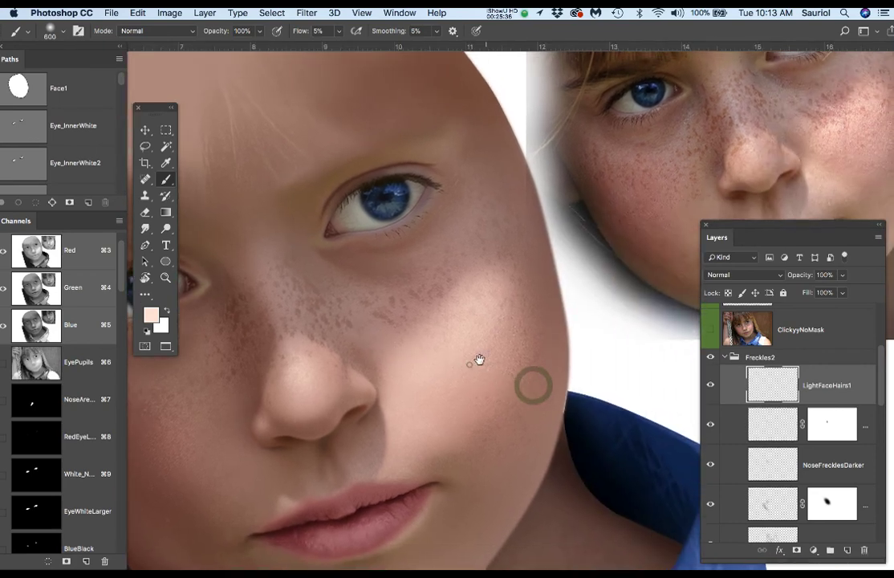
pyautogui.scroll(1, 609, 353)
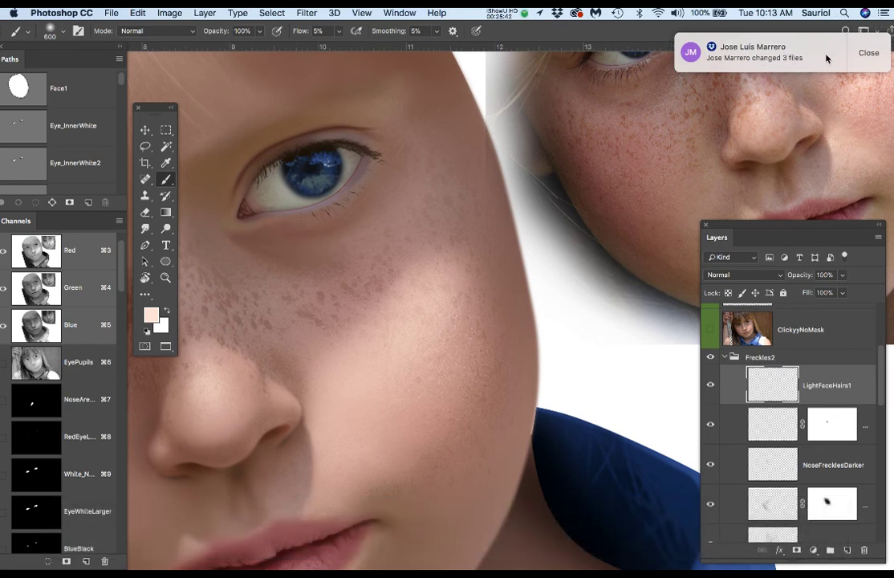
pyautogui.click(871, 53)
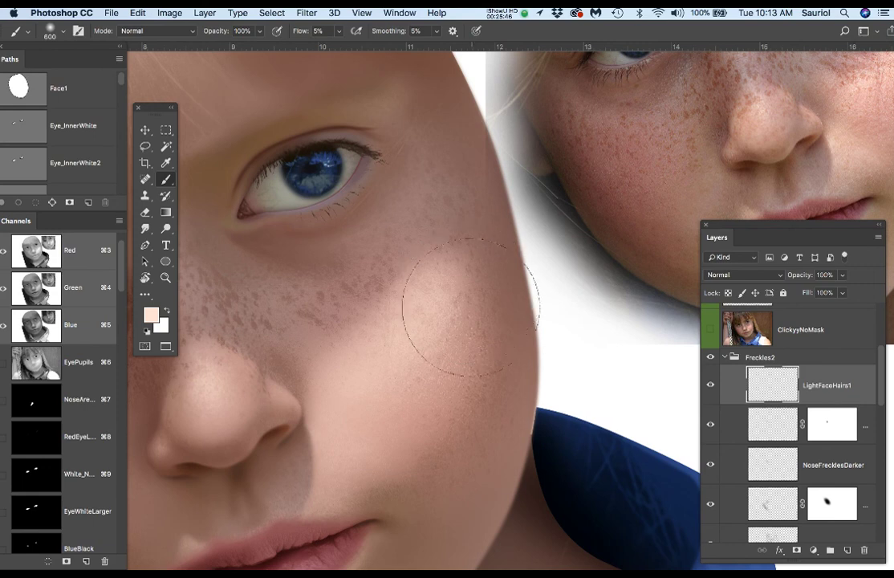
pyautogui.moveTo(362, 425); pyautogui.dragTo(361, 431)
pyautogui.click(366, 432)
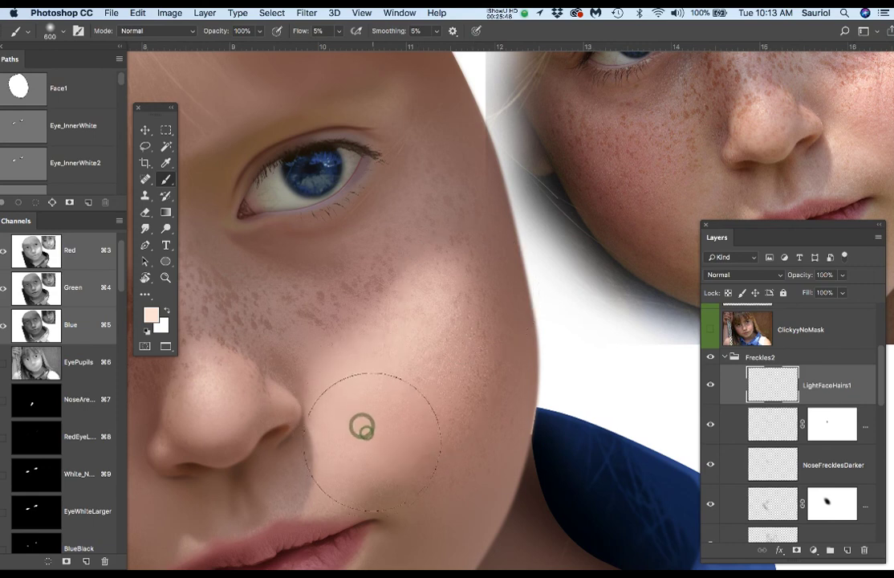
pyautogui.click(370, 451)
pyautogui.click(357, 337)
pyautogui.click(409, 336)
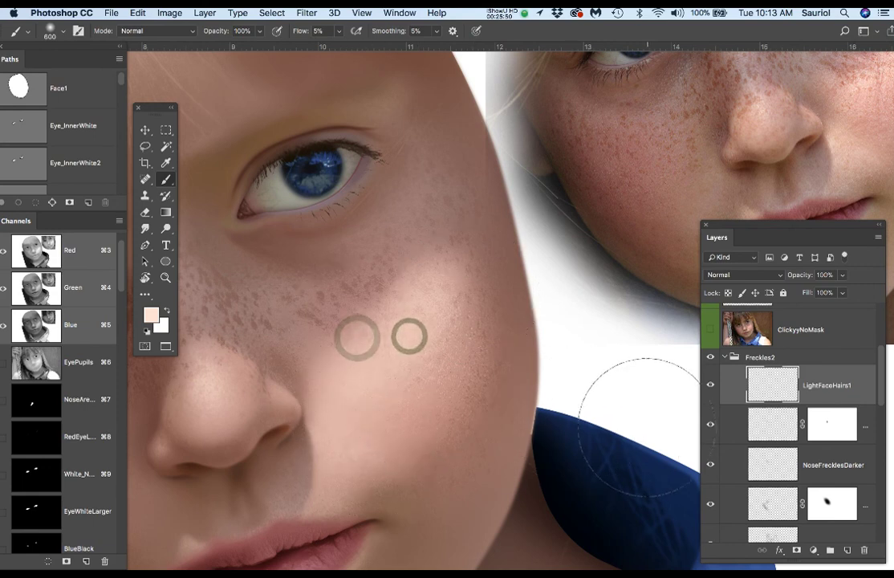
# - Show the ClickyyNoMask photo layer and examine the fine light hairs on the cheek, up close and across the whole face
pyautogui.scroll(3, 404, 380)
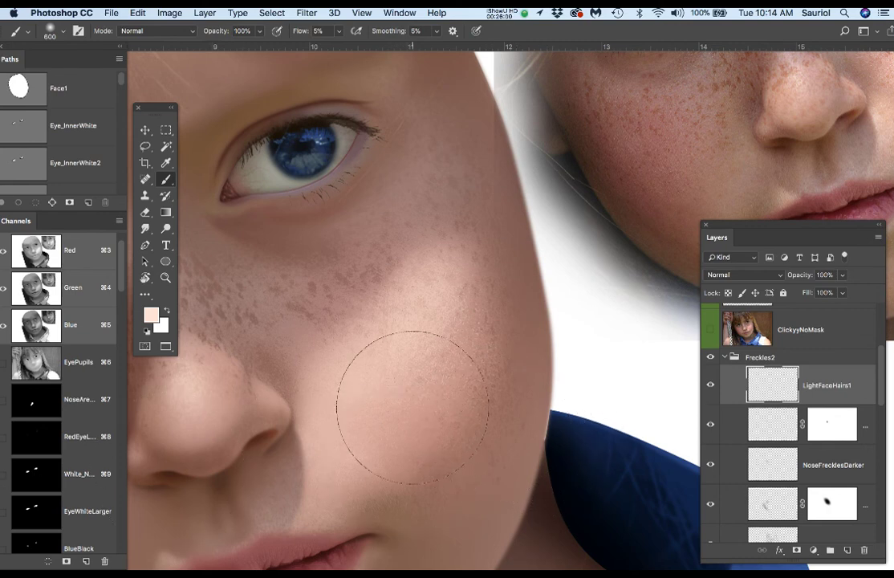
pyautogui.click(710, 332)
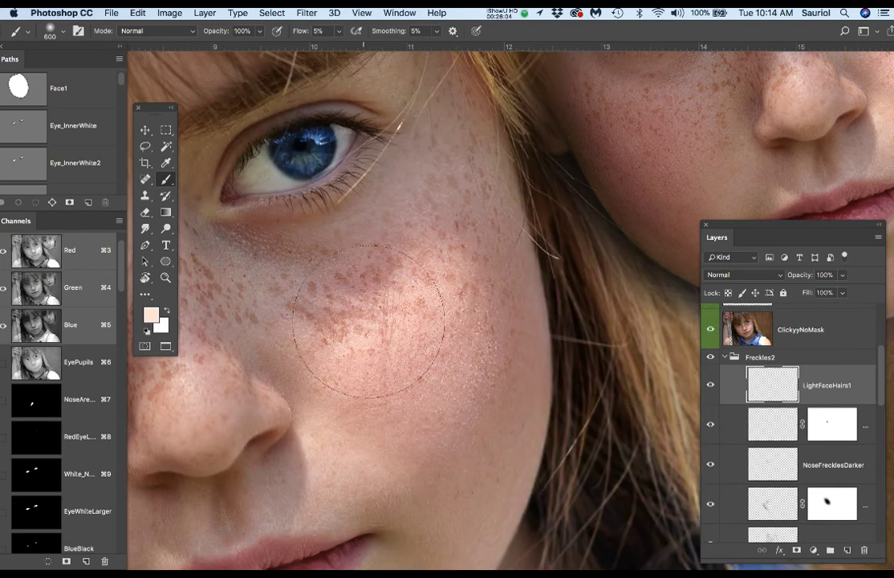
pyautogui.scroll(5, 444, 375)
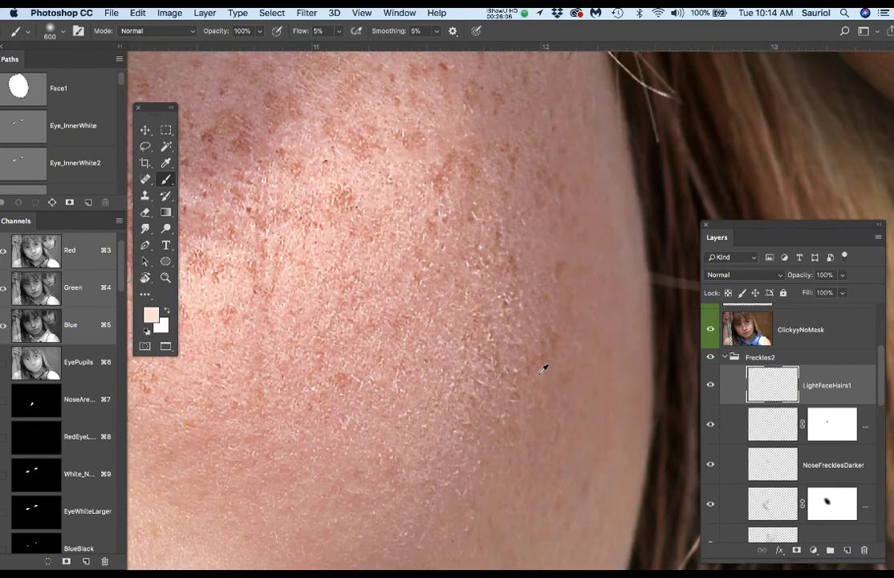
pyautogui.scroll(4, 459, 317)
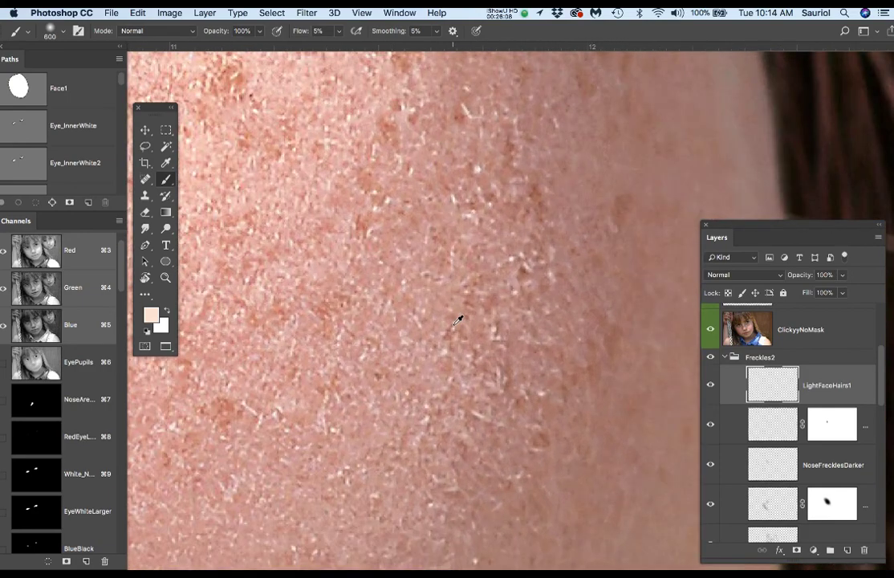
pyautogui.scroll(3, 506, 254)
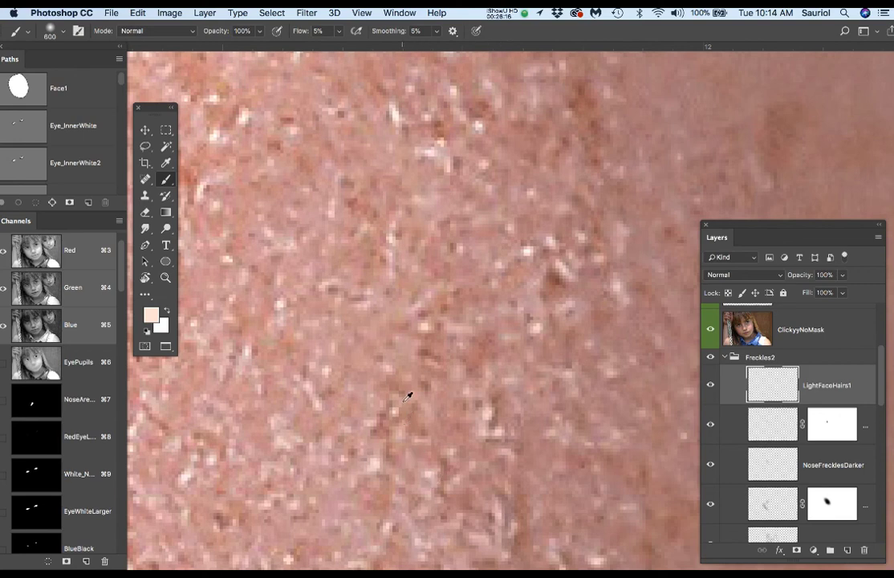
pyautogui.scroll(-3, 408, 396)
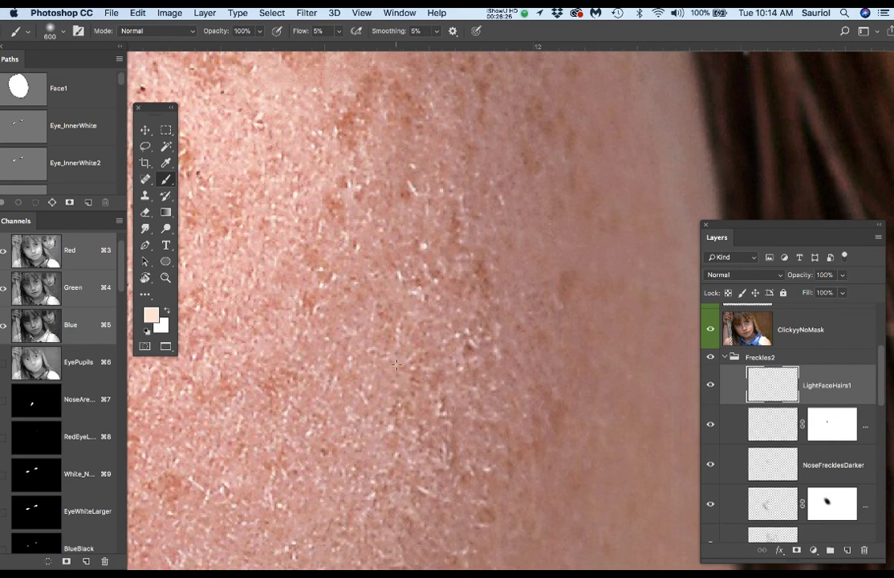
pyautogui.scroll(-7, 393, 350)
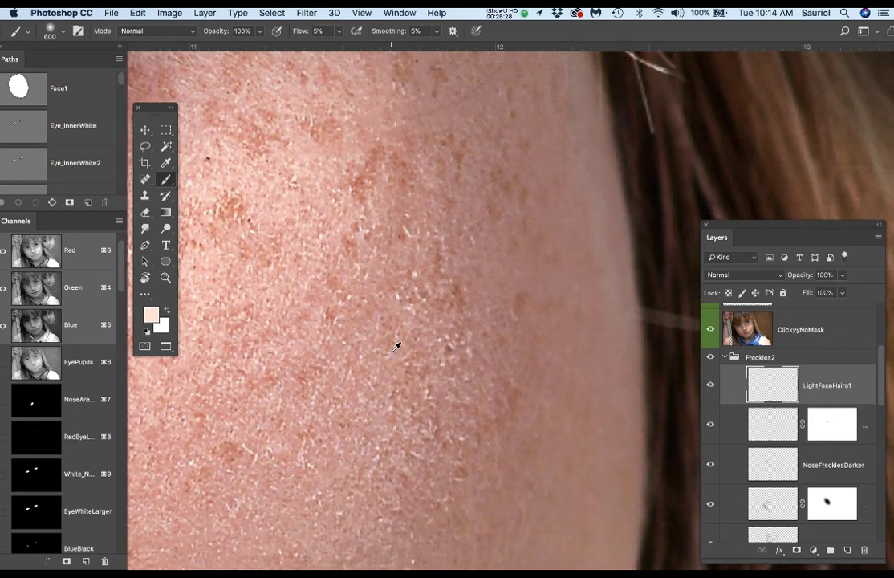
pyautogui.scroll(-4, 393, 351)
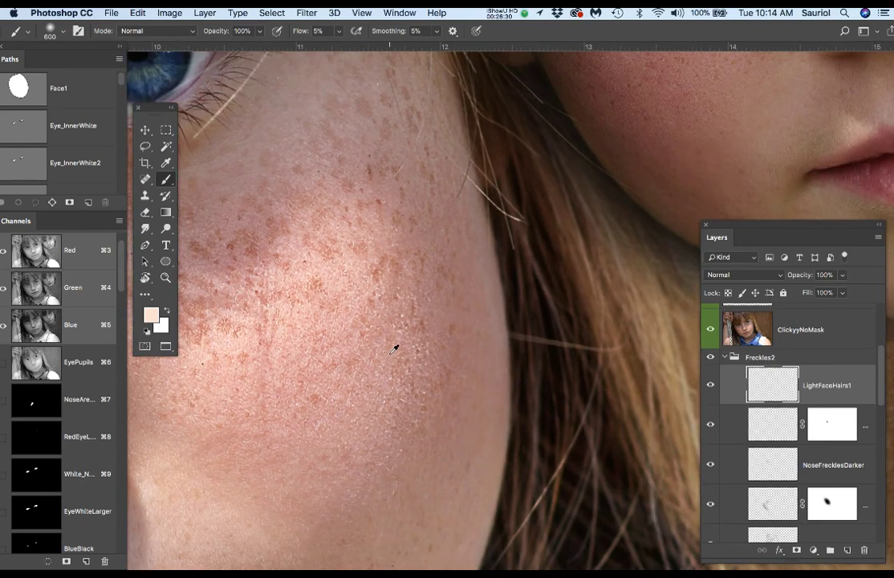
pyautogui.moveTo(380, 371); pyautogui.dragTo(514, 350)
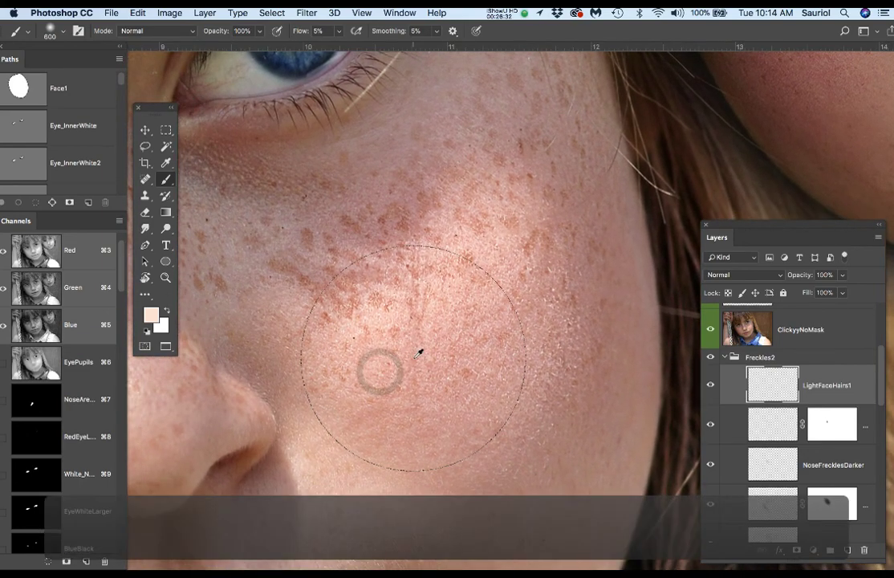
pyautogui.scroll(-3, 418, 354)
pyautogui.scroll(-4, 418, 353)
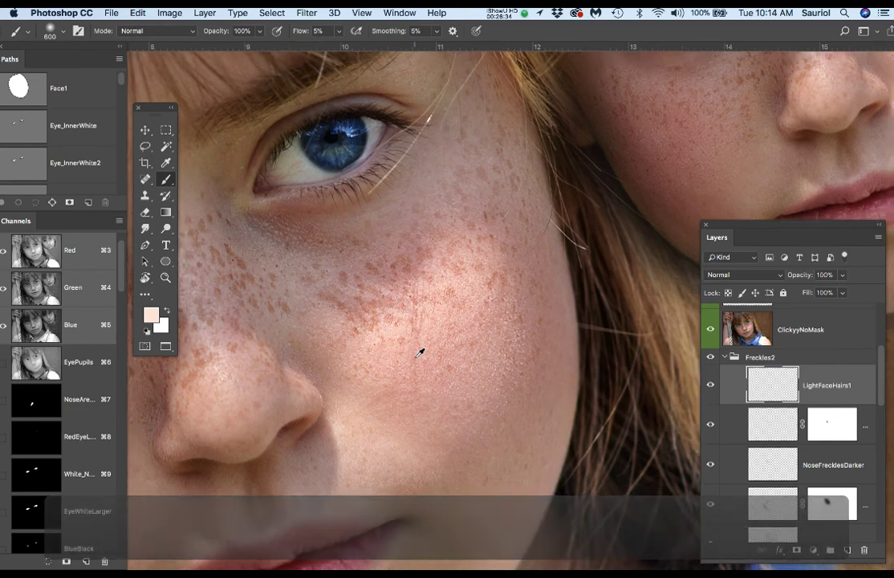
pyautogui.scroll(-3, 418, 354)
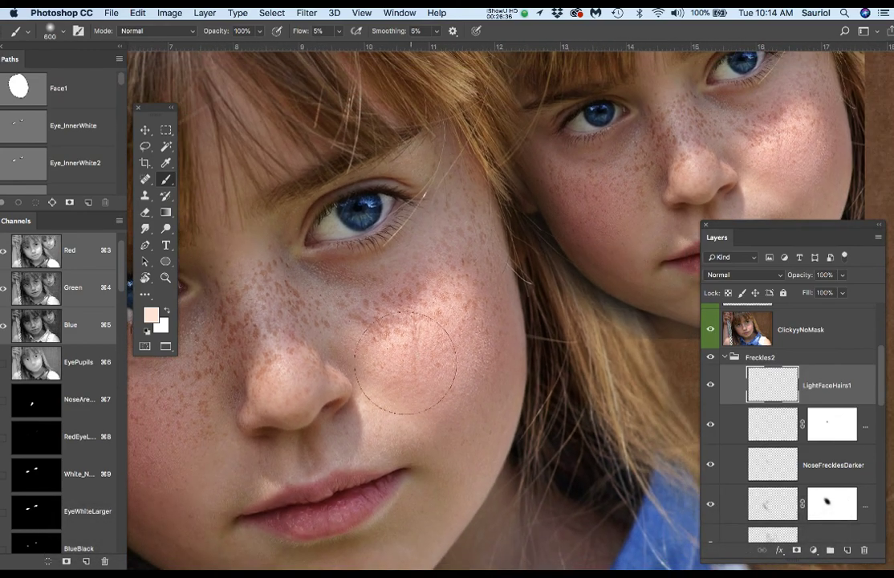
pyautogui.moveTo(396, 370); pyautogui.dragTo(515, 369)
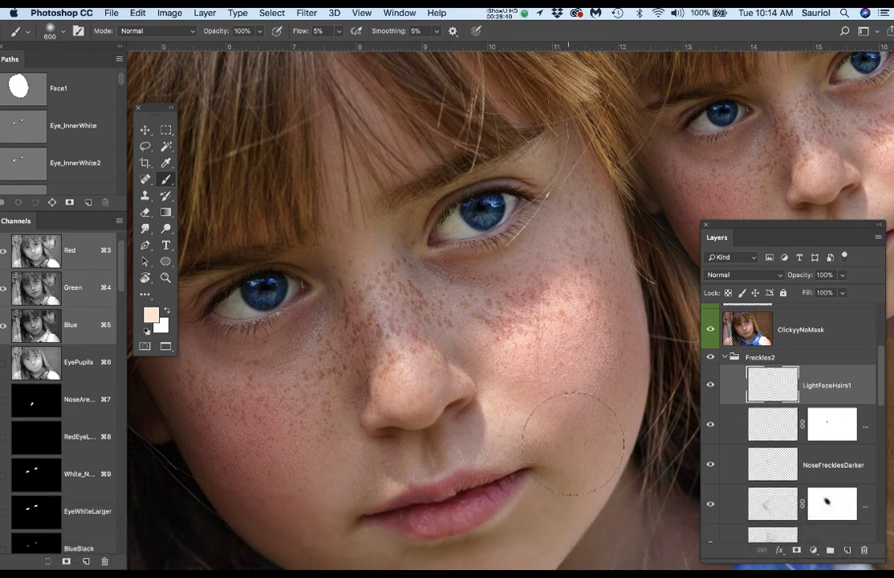
pyautogui.scroll(2, 602, 421)
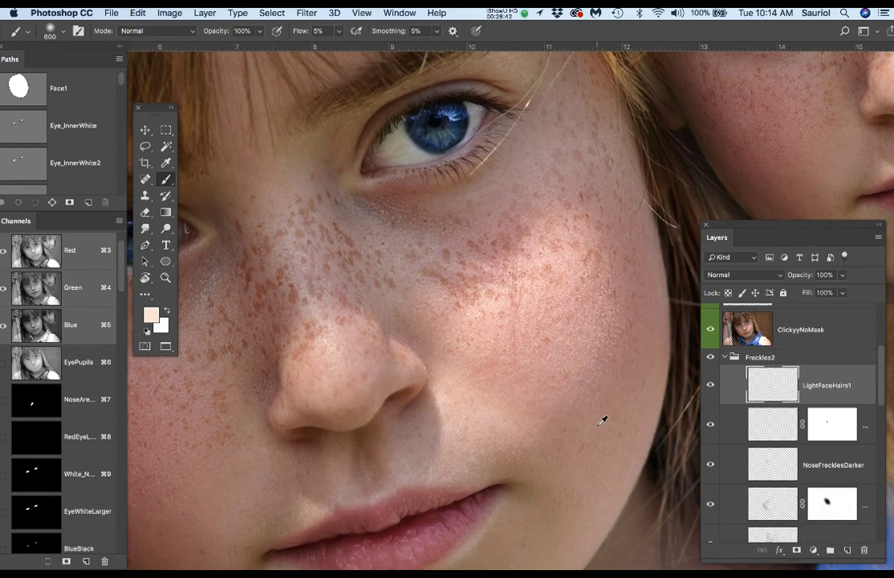
# - Add a new layer above LightFaceHairs1 in the Freckles2 group and name it OverAllPores
pyautogui.scroll(-3, 601, 420)
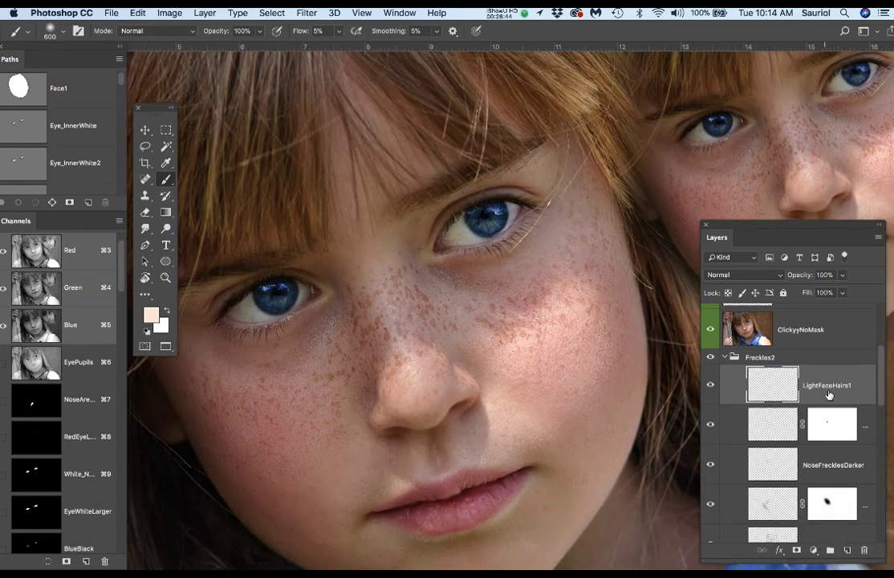
pyautogui.click(849, 551)
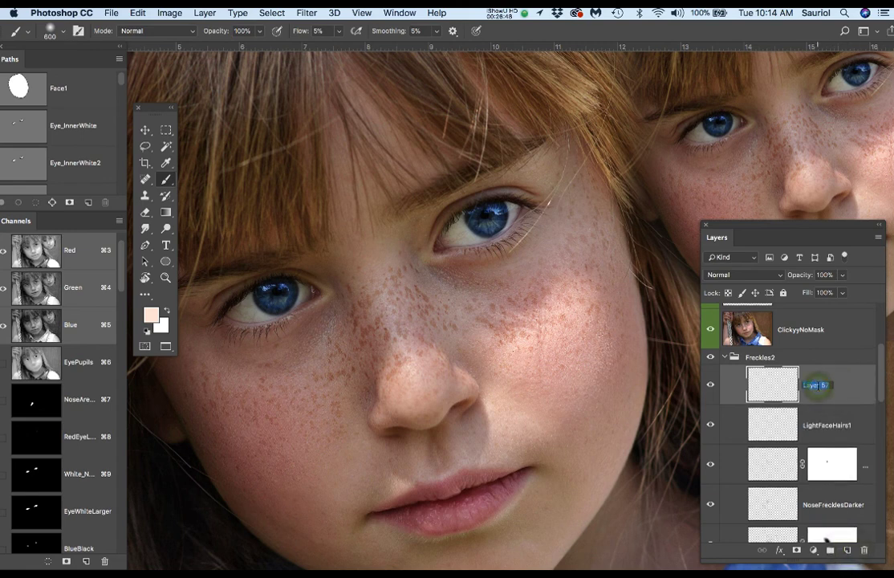
pyautogui.write('Ove')
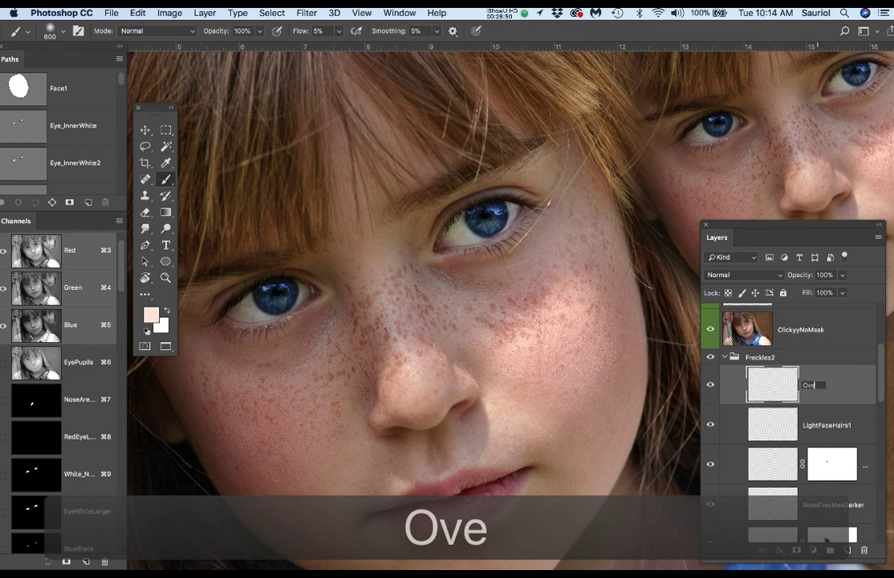
pyautogui.write('rAll')
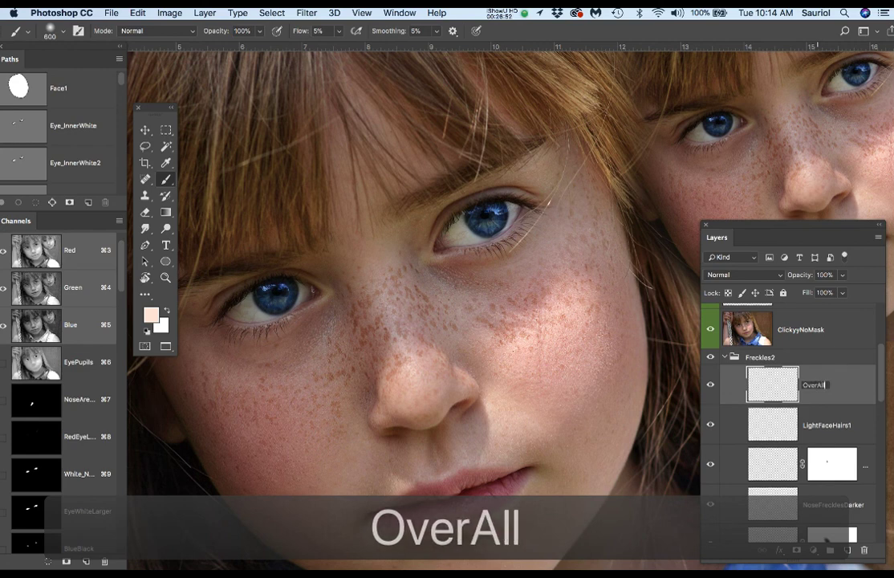
pyautogui.write('Pores')
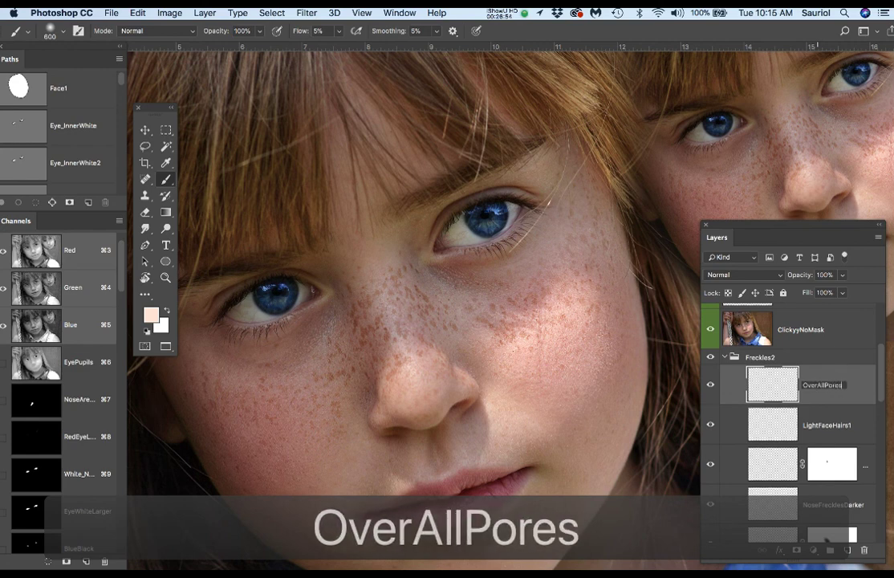
pyautogui.press('Return')
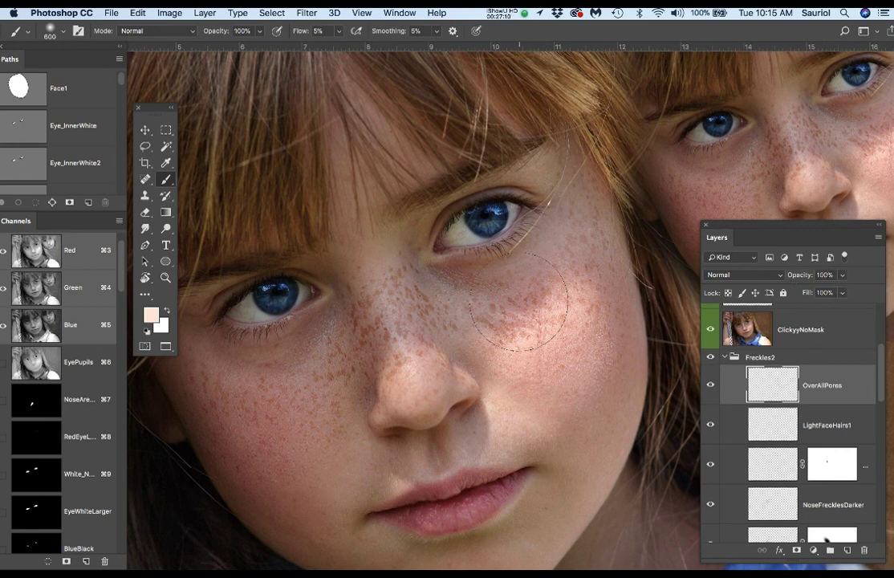
# - Add another blank layer above OverAllPores, clear the old selection, and marquee a rectangle around the girl's whole face
pyautogui.scroll(-4, 518, 302)
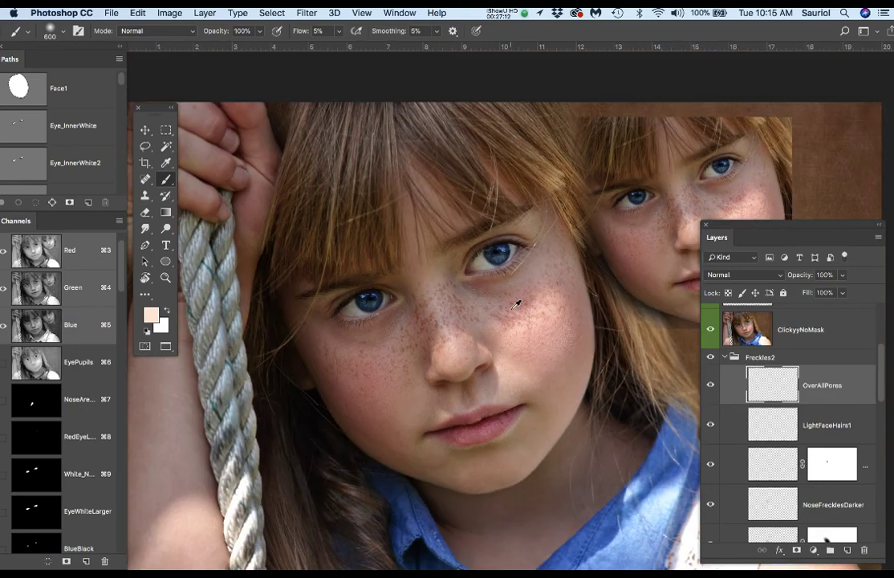
pyautogui.scroll(-1, 517, 302)
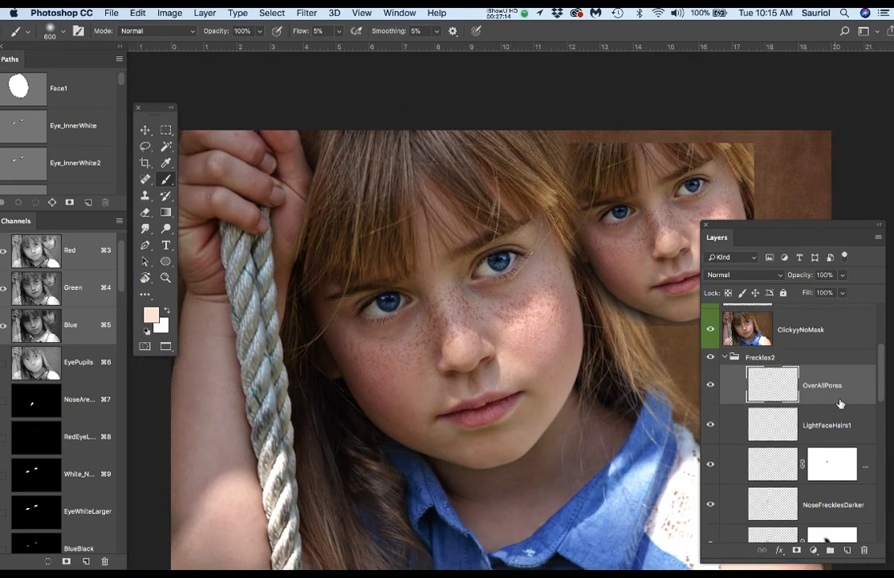
pyautogui.press('super+shift+alt+n')
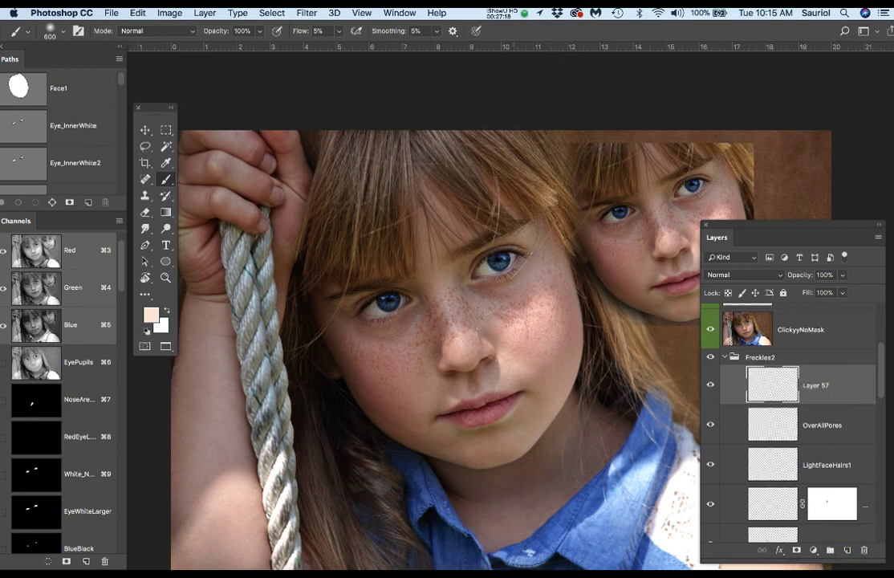
pyautogui.press('m')
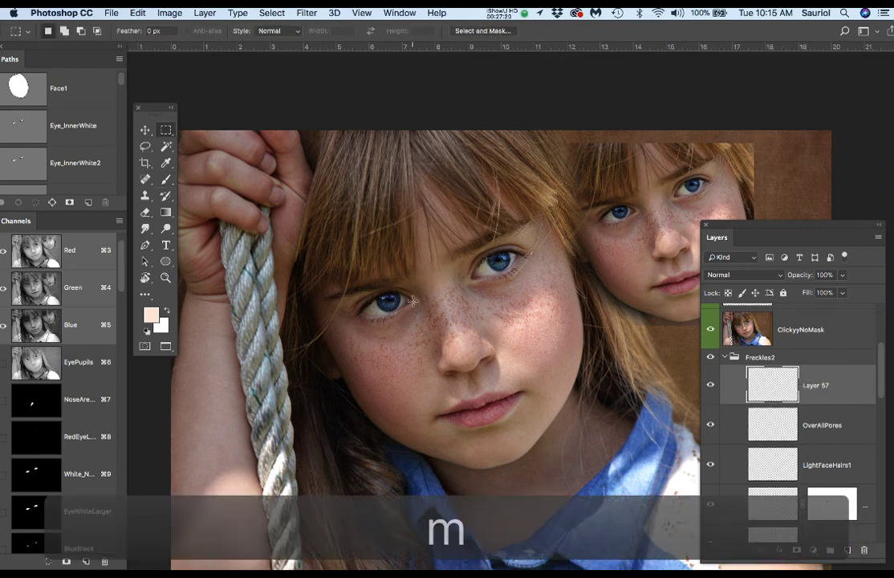
pyautogui.press('super+d')
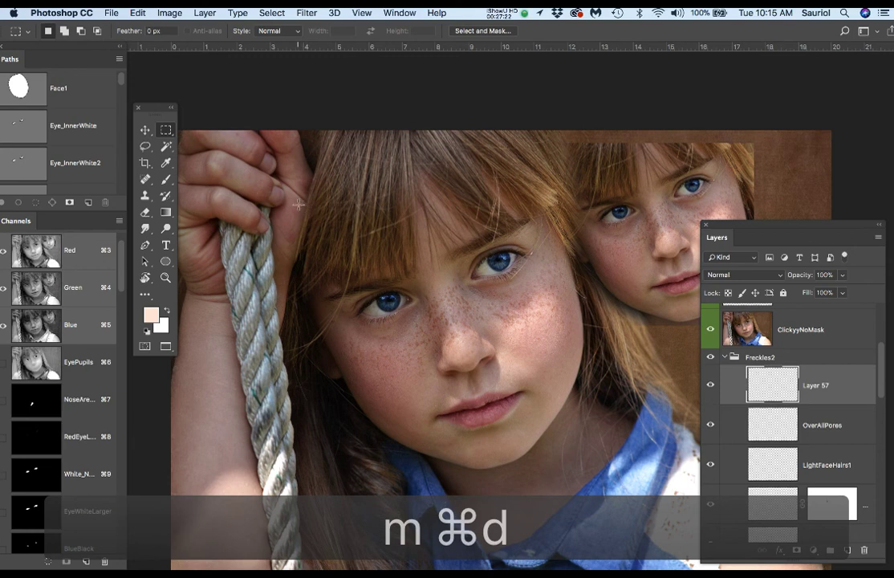
pyautogui.moveTo(299, 204); pyautogui.dragTo(590, 473)
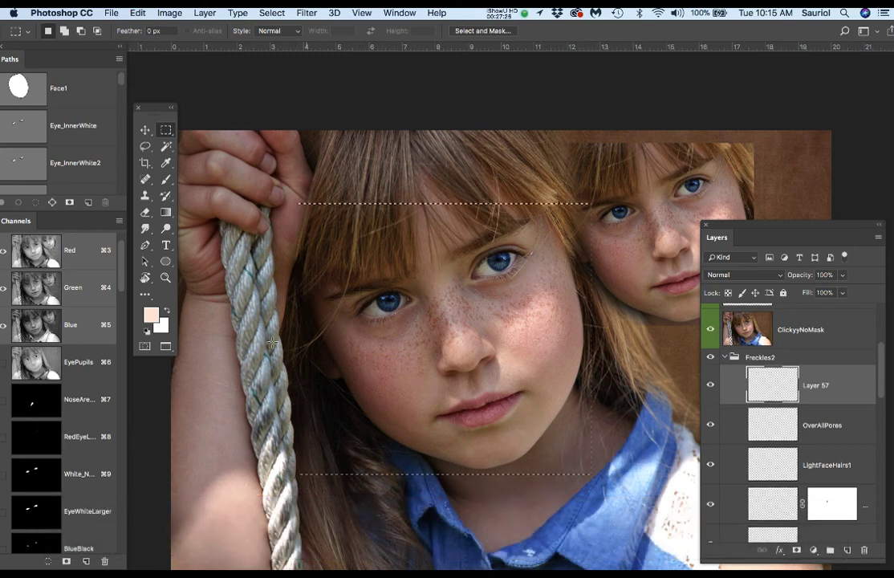
# - Set the foreground colour to black (000000) and fill the rectangular selection with it on the new blank layer
pyautogui.click(152, 315)
pyautogui.moveTo(452, 249); pyautogui.dragTo(475, 300)
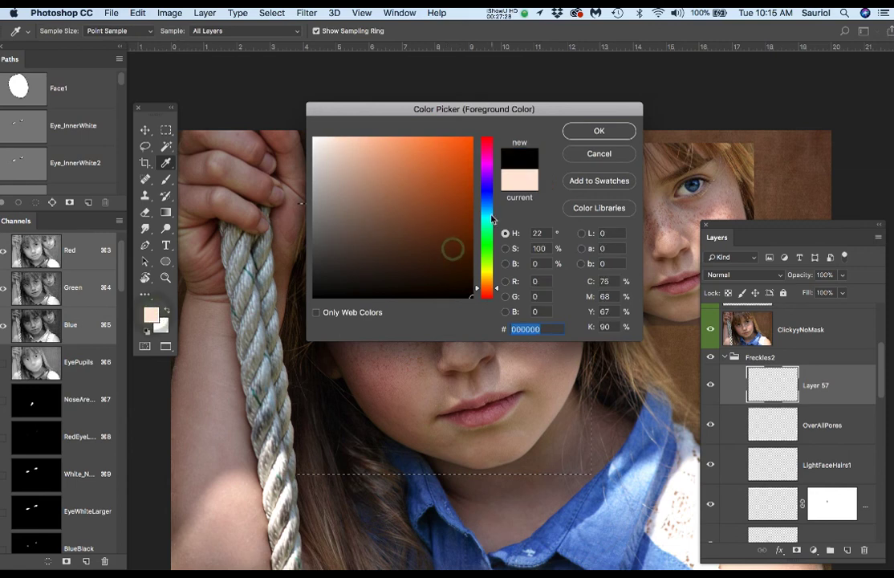
pyautogui.click(599, 131)
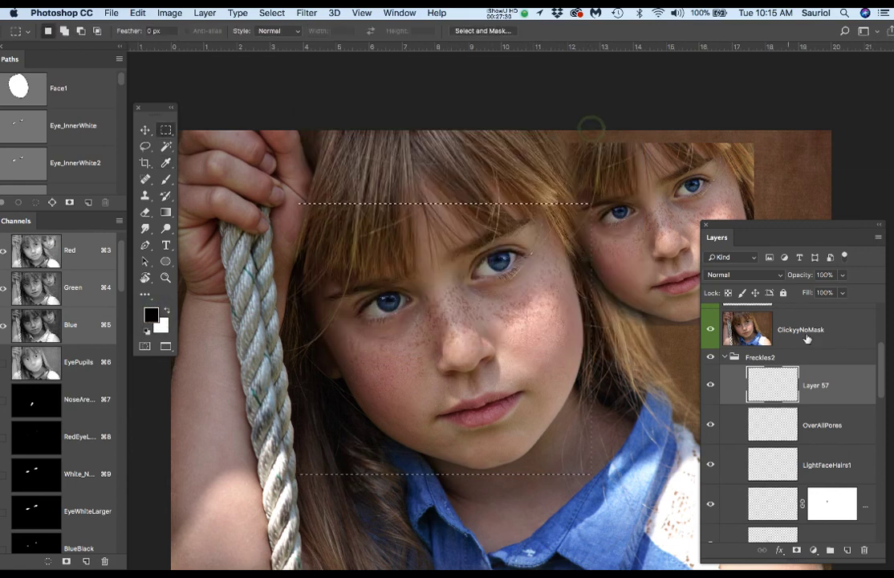
pyautogui.keyDown('alt'); pyautogui.click(831, 393); pyautogui.keyUp('alt')
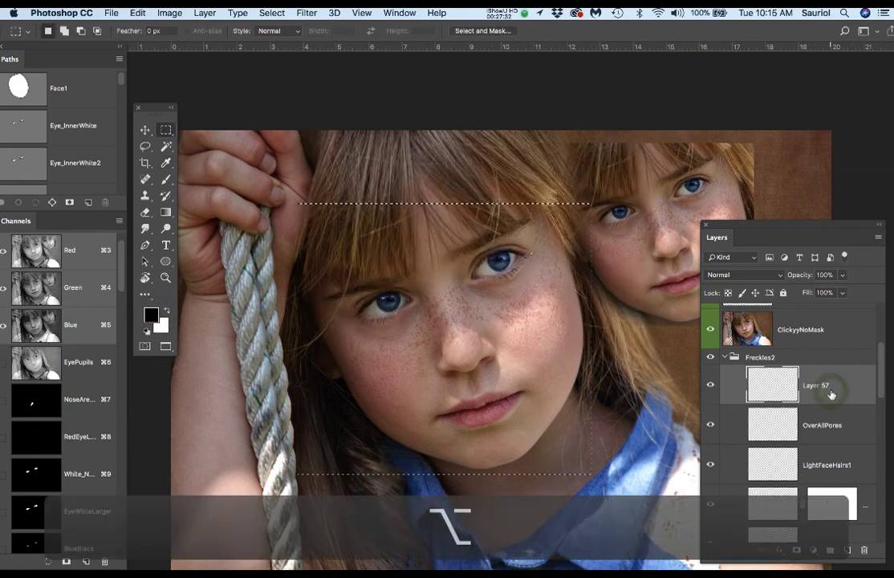
pyautogui.hotkey('alt', 'BackSpace')
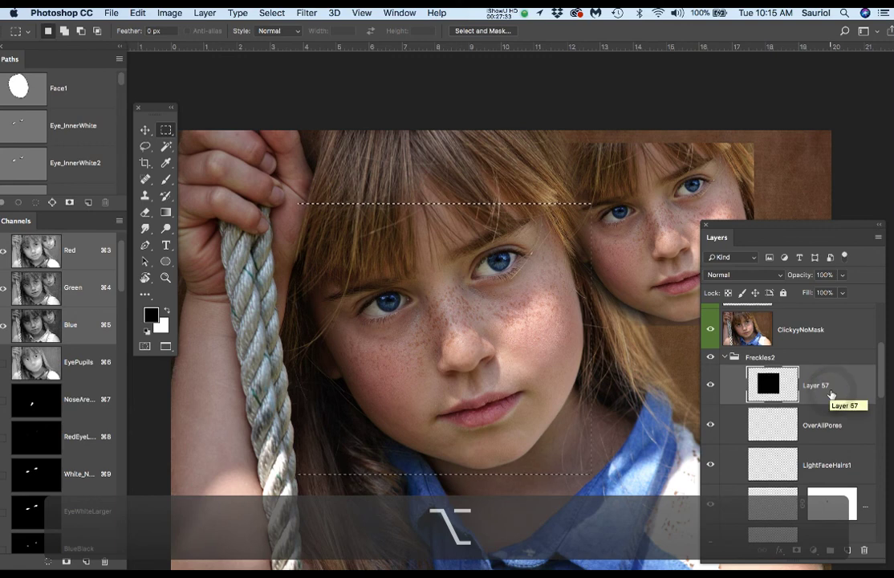
# - Hide the ClickyyNoMask photo layer and deselect the black rectangle over the illustrated face
pyautogui.click(711, 331)
pyautogui.press('super+d')
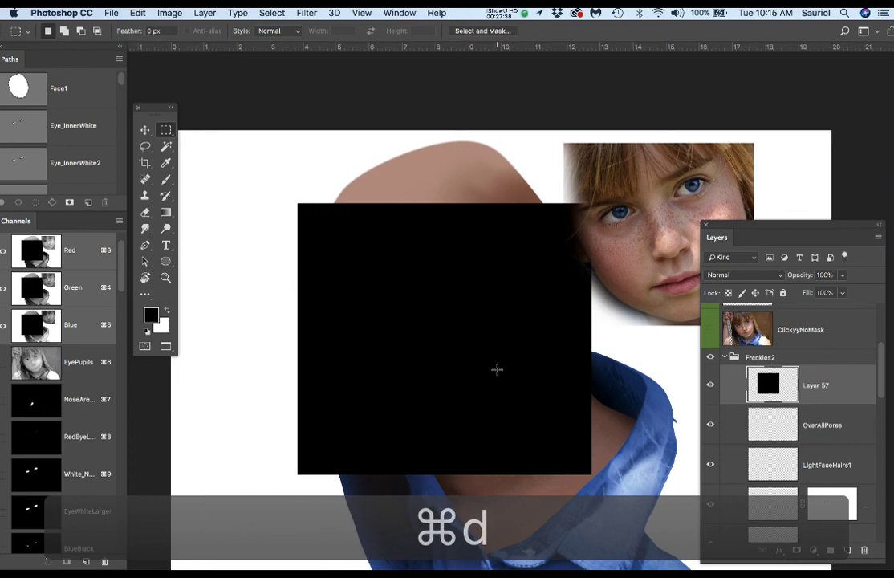
pyautogui.scroll(2, 493, 340)
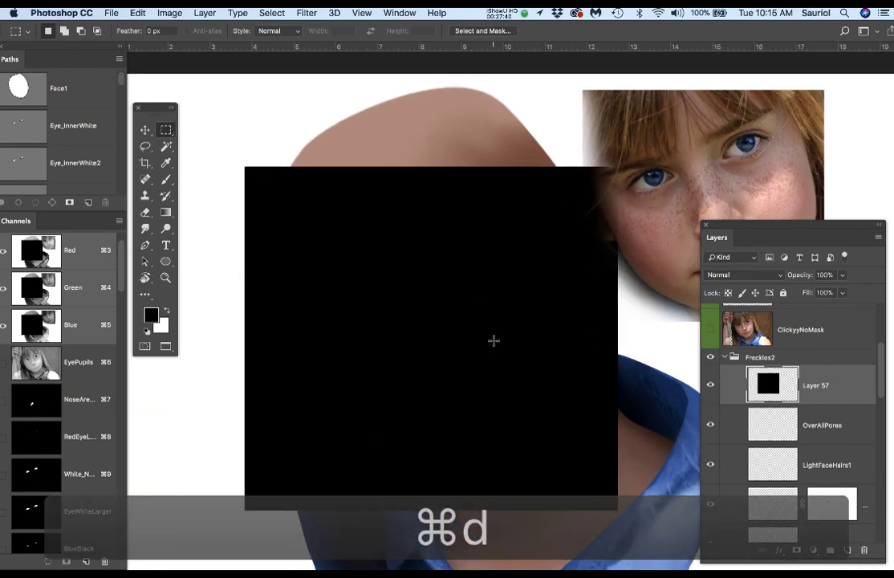
pyautogui.scroll(1, 493, 340)
pyautogui.scroll(1, 494, 340)
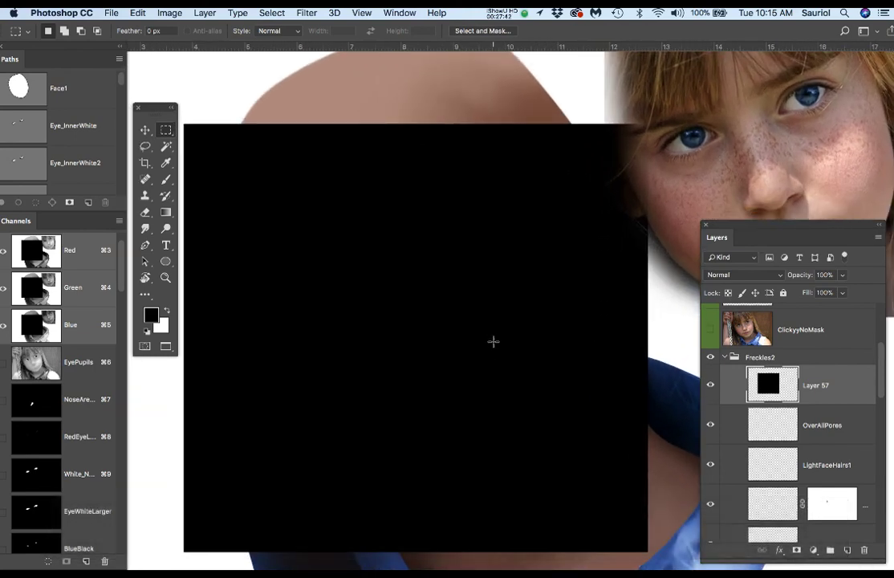
pyautogui.moveTo(516, 383); pyautogui.dragTo(528, 348)
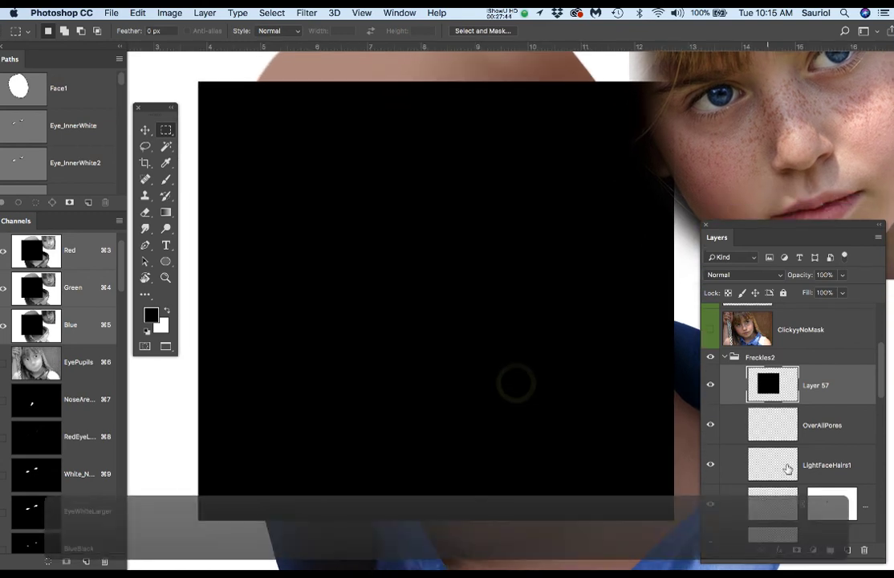
pyautogui.click(307, 13)
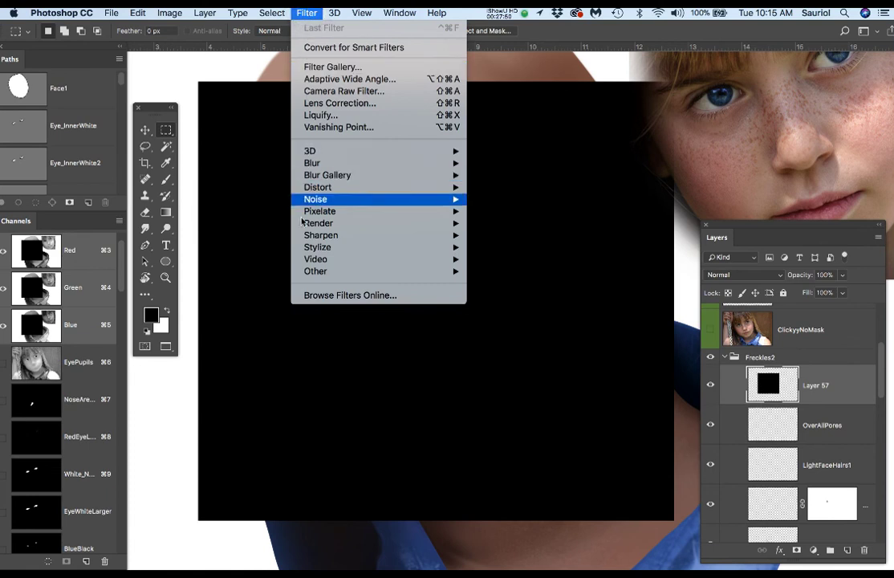
pyautogui.moveTo(386, 211)
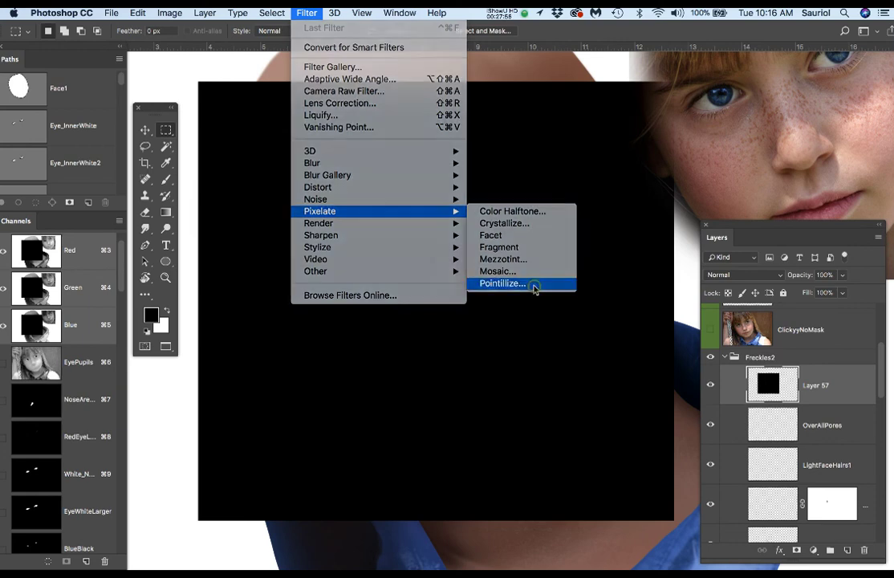
pyautogui.click(535, 289)
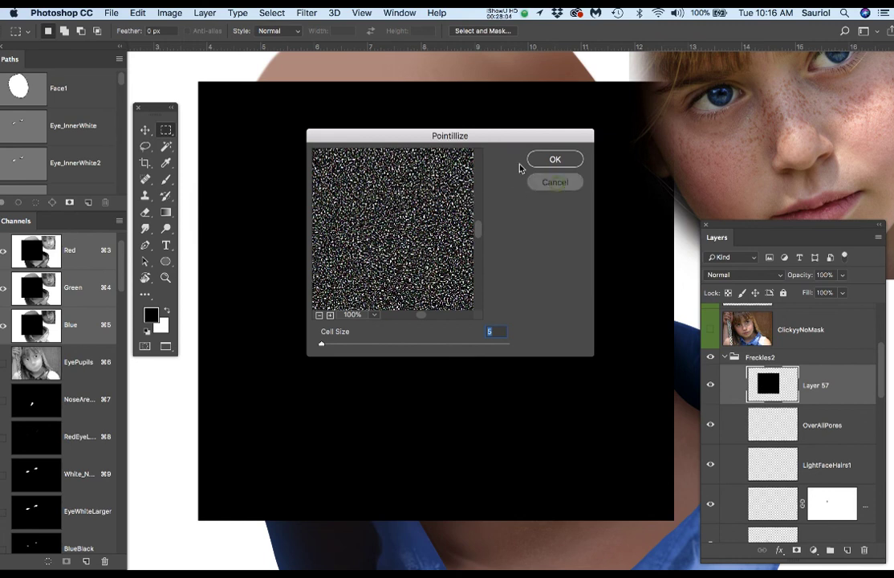
pyautogui.click(555, 183)
# - Start the Mezzotint filter on the black rectangle and preview the Medium Dots, Grainy Dots and Coarse Dots types
pyautogui.click(268, 12)
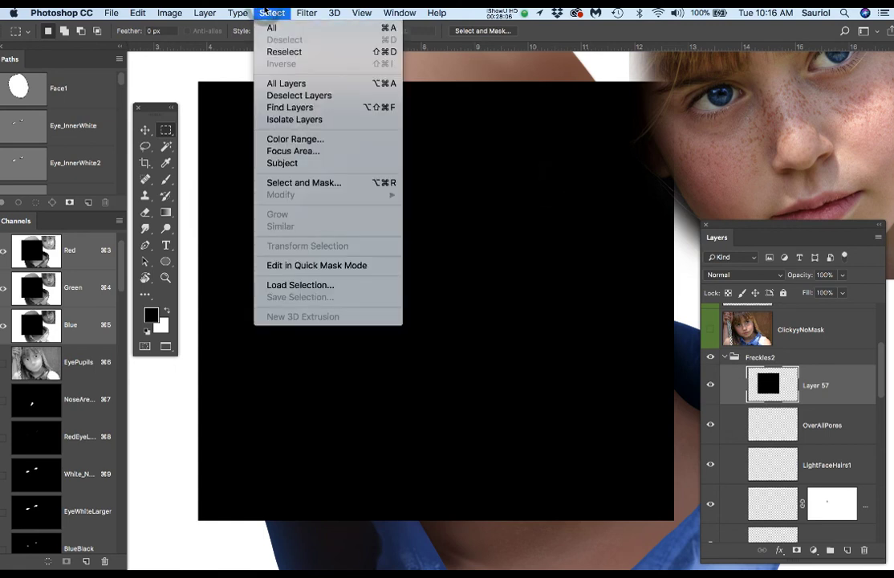
pyautogui.moveTo(307, 12)
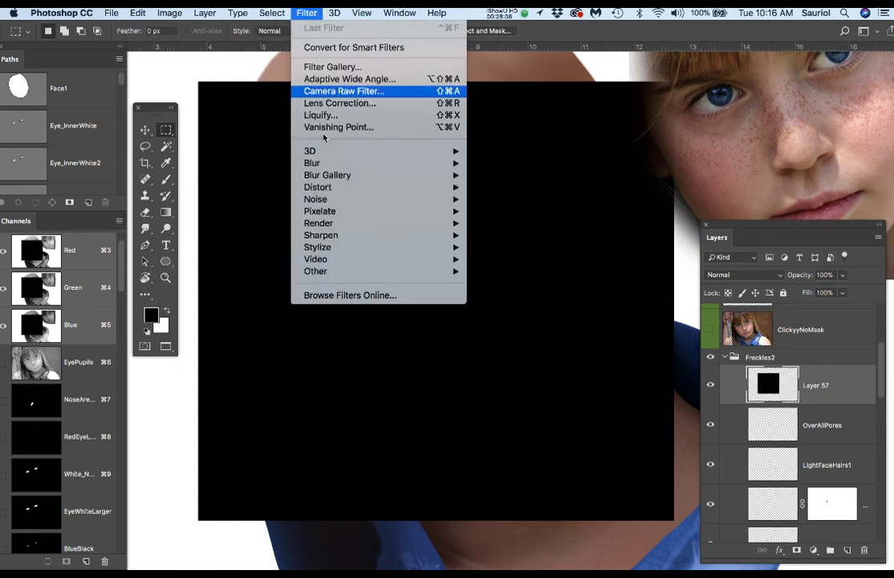
pyautogui.moveTo(345, 211)
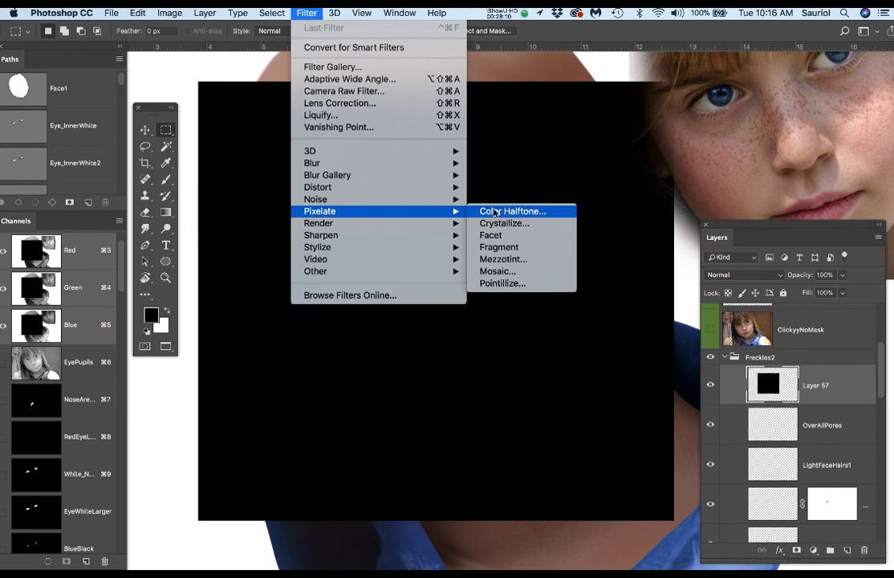
pyautogui.click(499, 259)
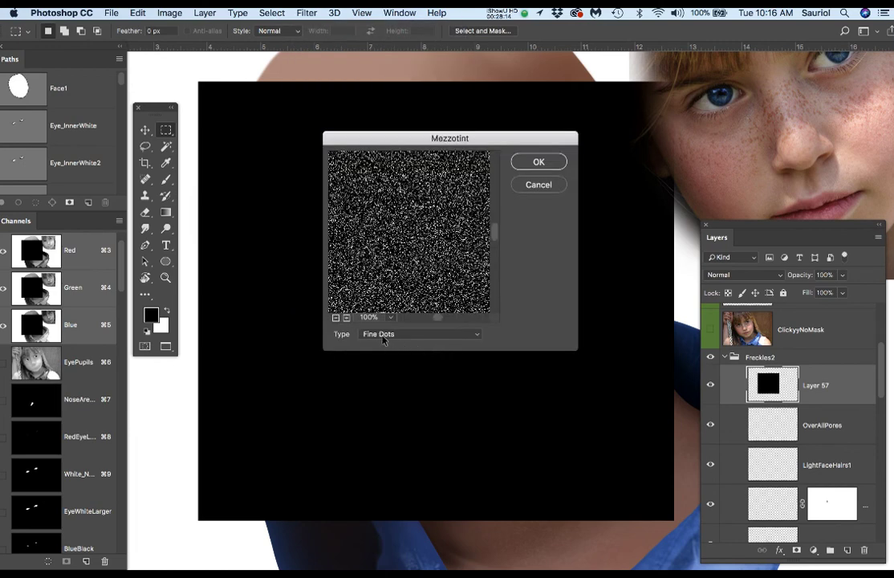
pyautogui.click(391, 343)
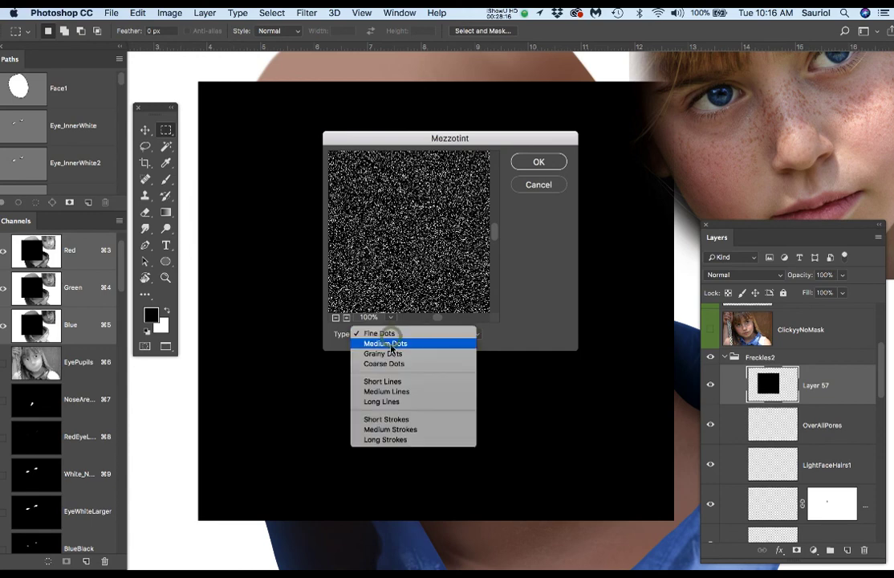
pyautogui.click(391, 343)
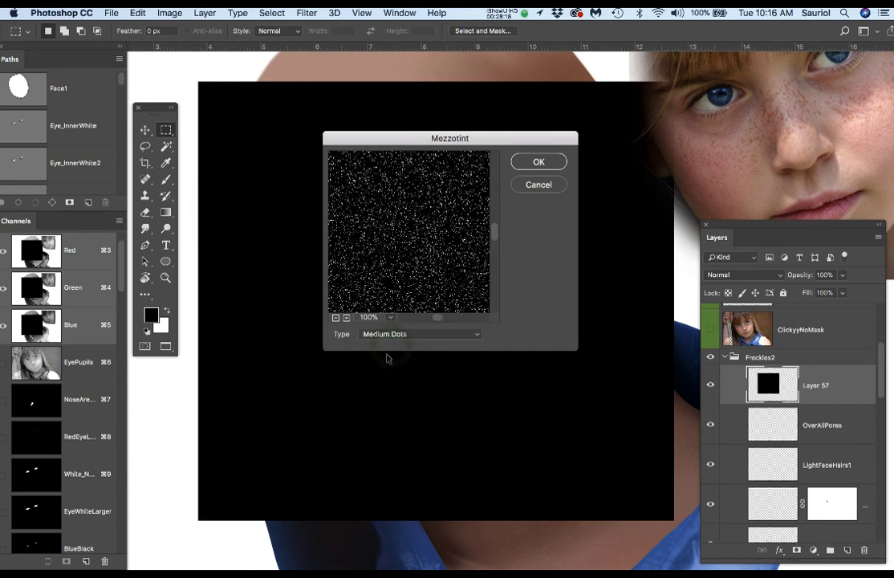
pyautogui.click(393, 334)
pyautogui.click(393, 343)
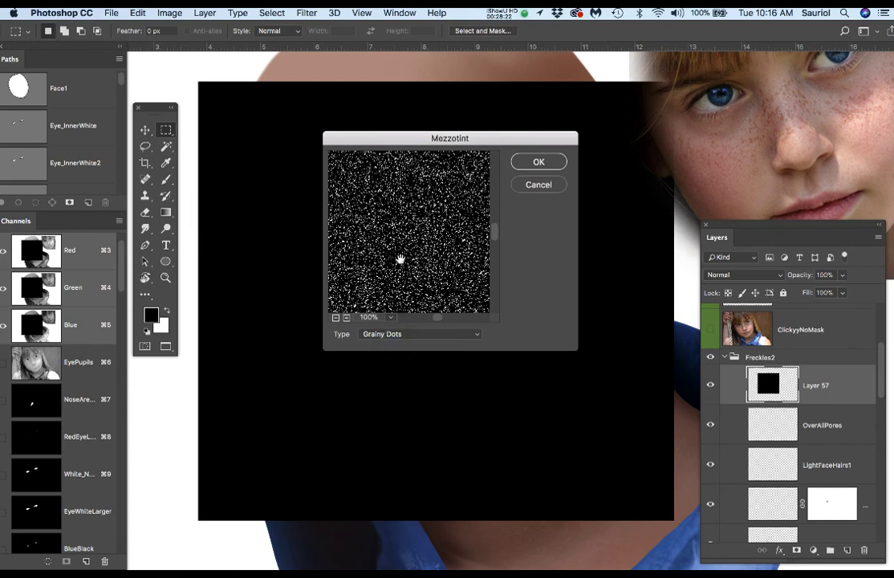
pyautogui.click(396, 335)
pyautogui.click(396, 345)
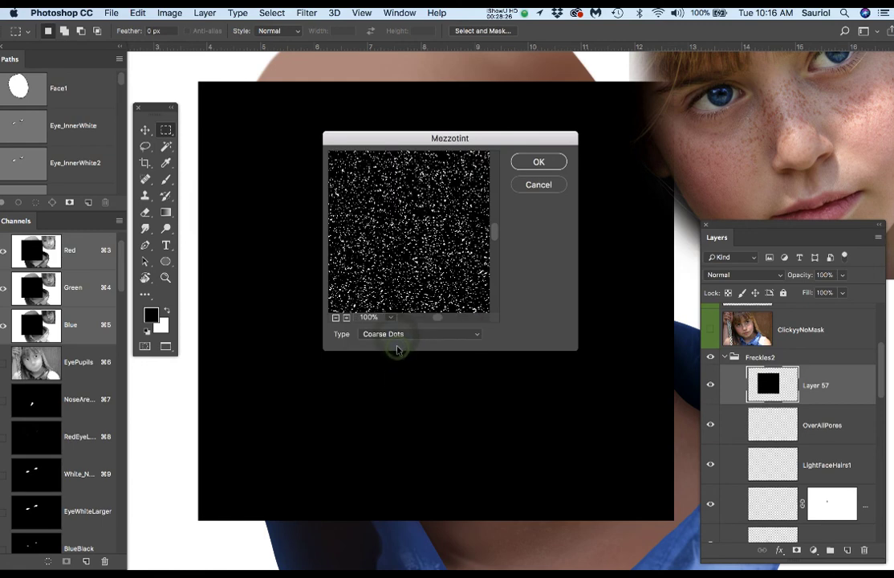
# - Apply the Mezzotint filter to the black rectangle with the Medium Dots type and inspect the dots up close
pyautogui.click(397, 335)
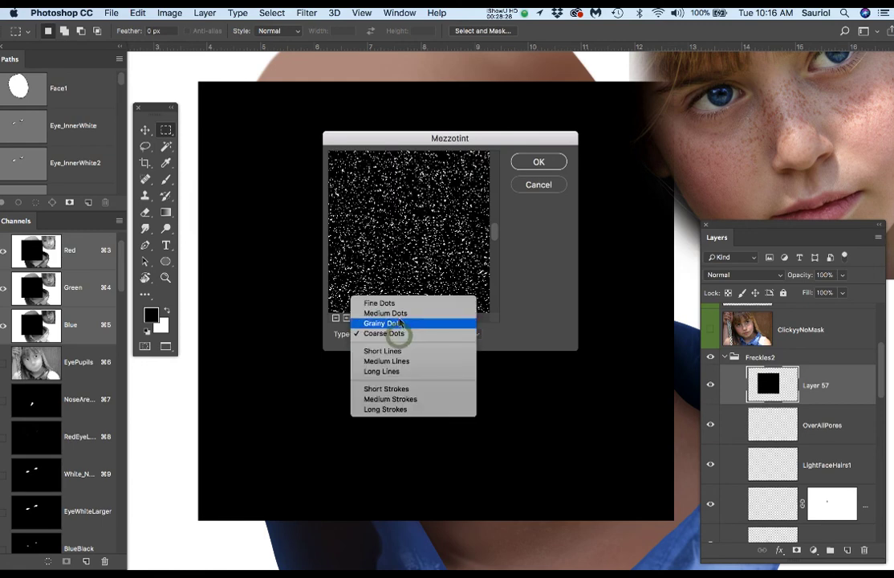
pyautogui.click(410, 313)
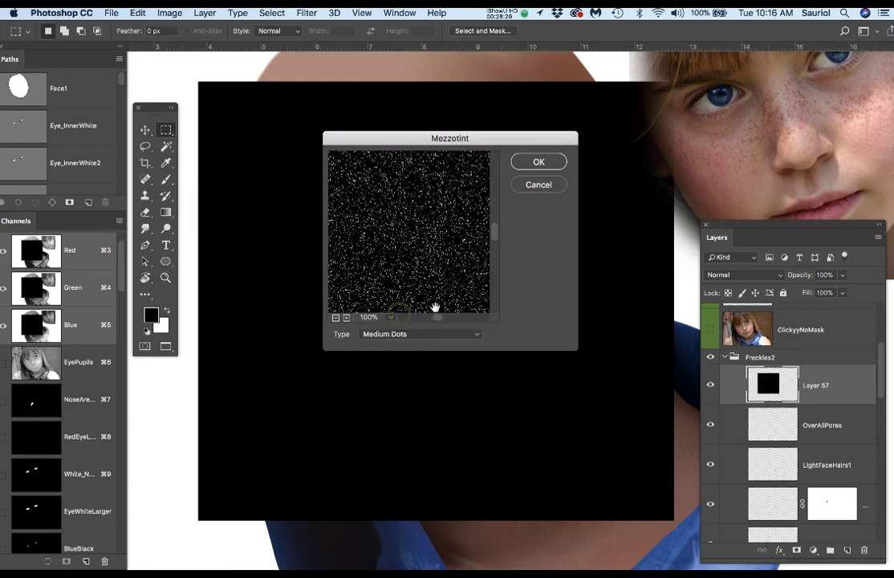
pyautogui.click(532, 162)
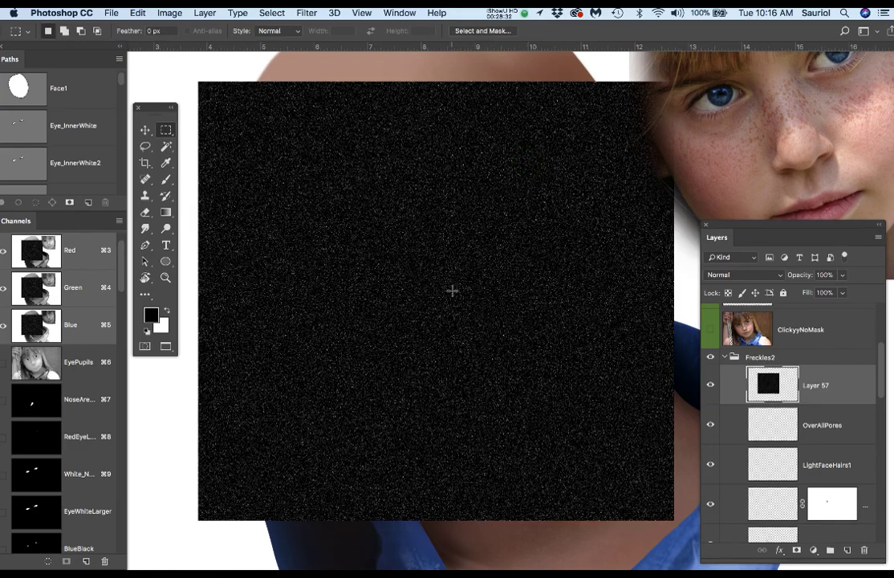
pyautogui.scroll(8, 452, 291)
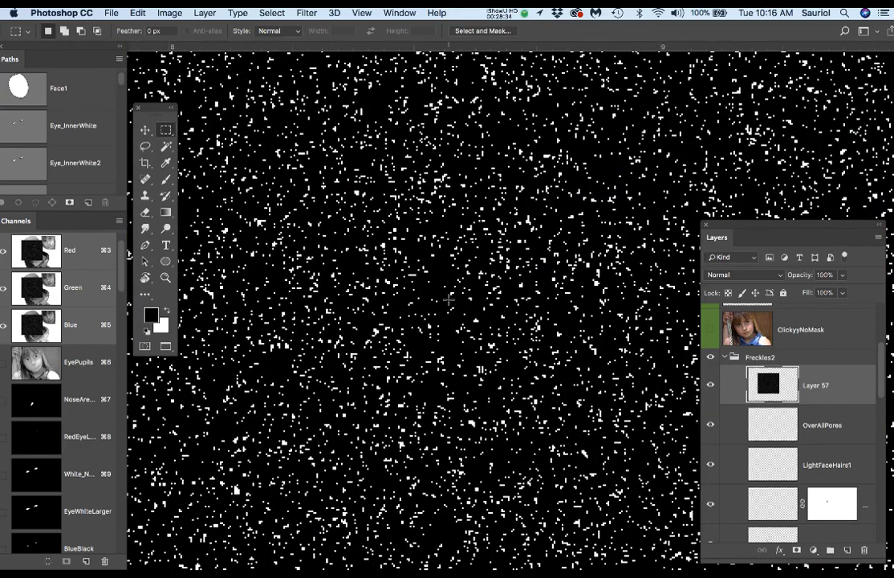
# - Check the dotted rectangle against the Face1 path selection, deselect, and stretch the rectangle upward to 124.36% height to cover the forehead
pyautogui.scroll(2, 449, 299)
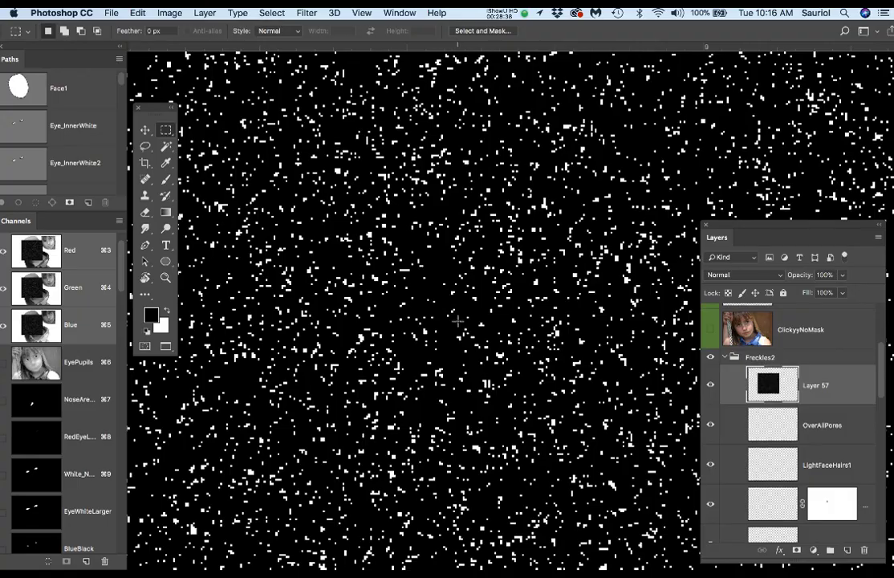
pyautogui.scroll(-10, 453, 312)
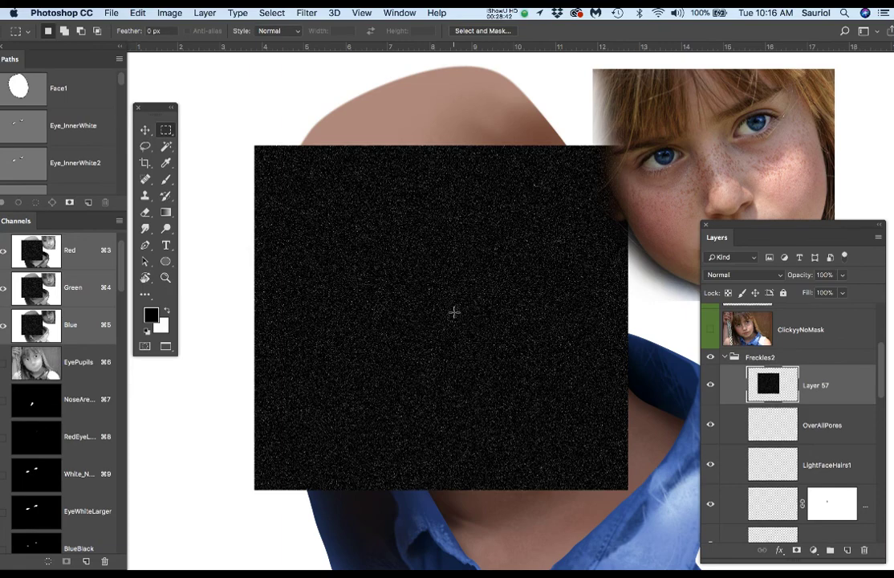
pyautogui.scroll(-5, 474, 308)
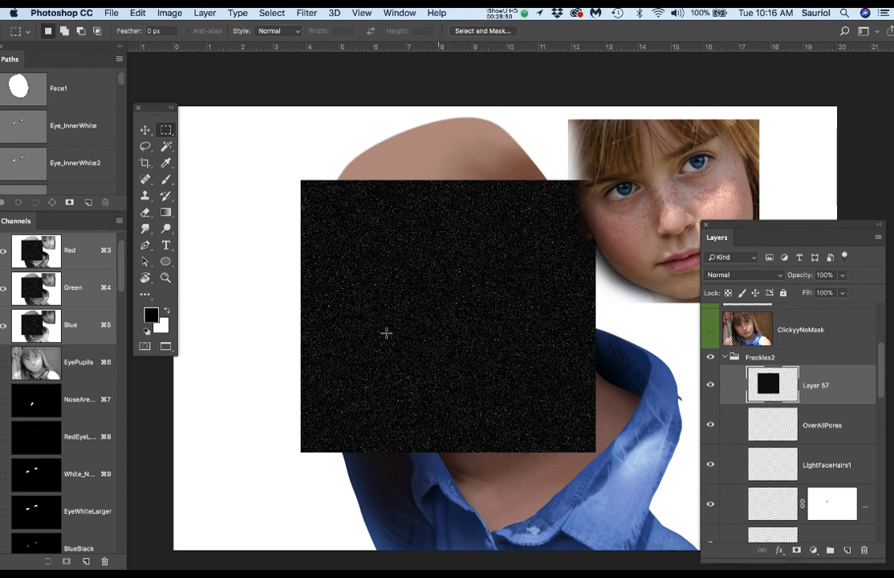
pyautogui.keyDown('super'); pyautogui.click(20, 84); pyautogui.keyUp('super')
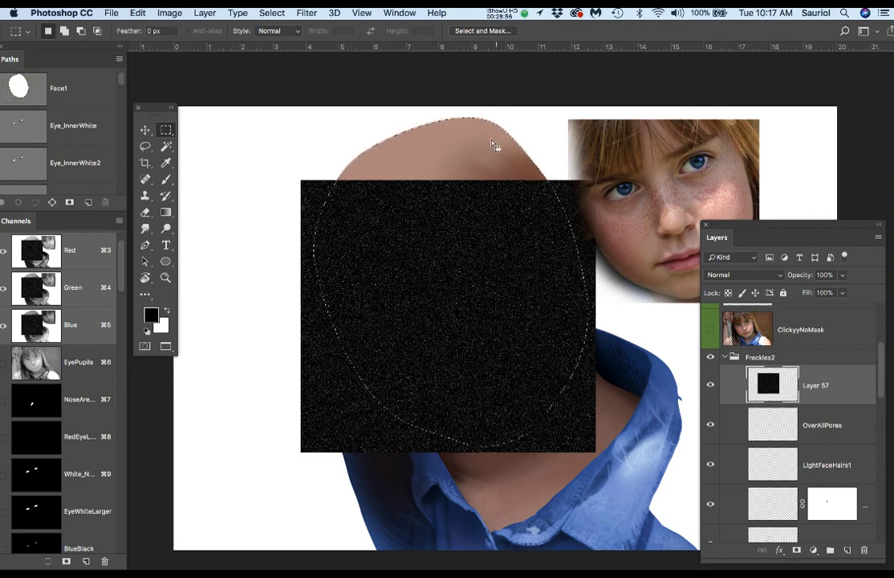
pyautogui.press('super+d')
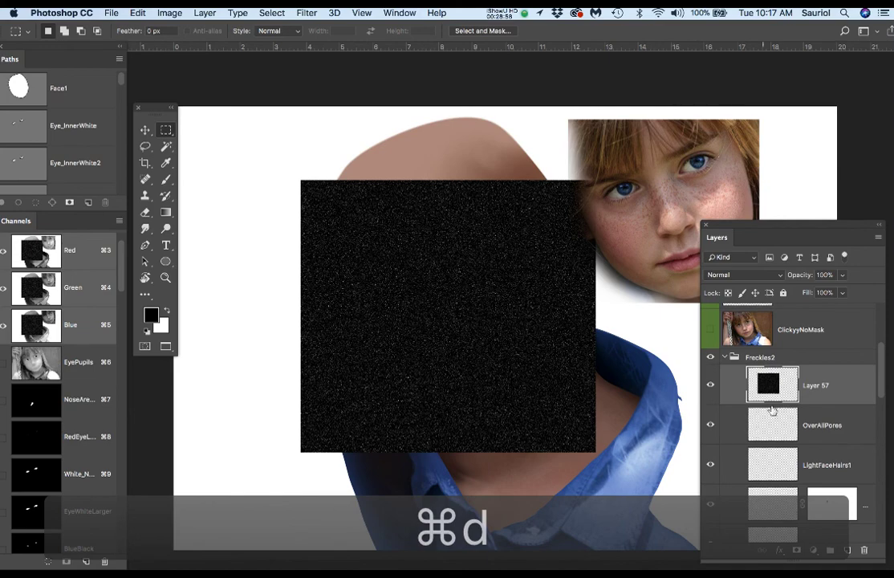
pyautogui.press('super+t')
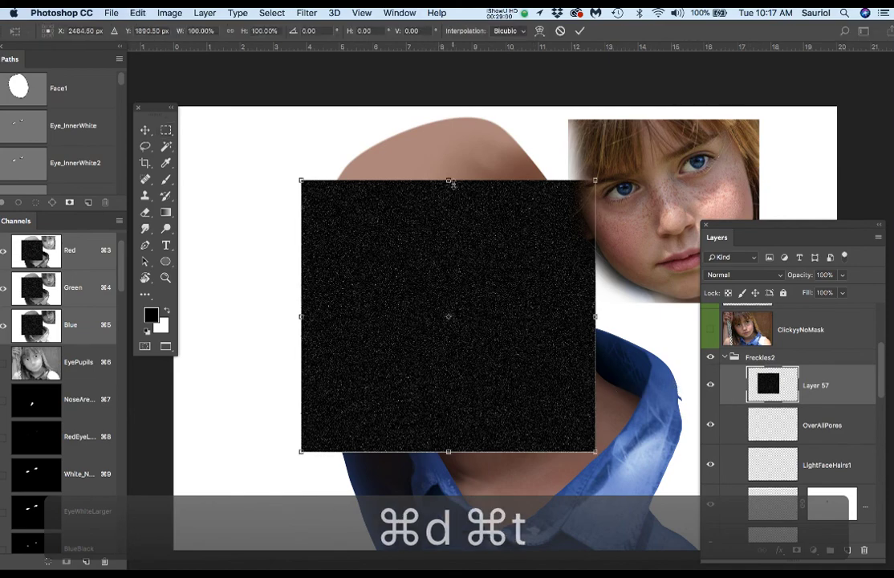
pyautogui.moveTo(449, 181); pyautogui.dragTo(447, 114)
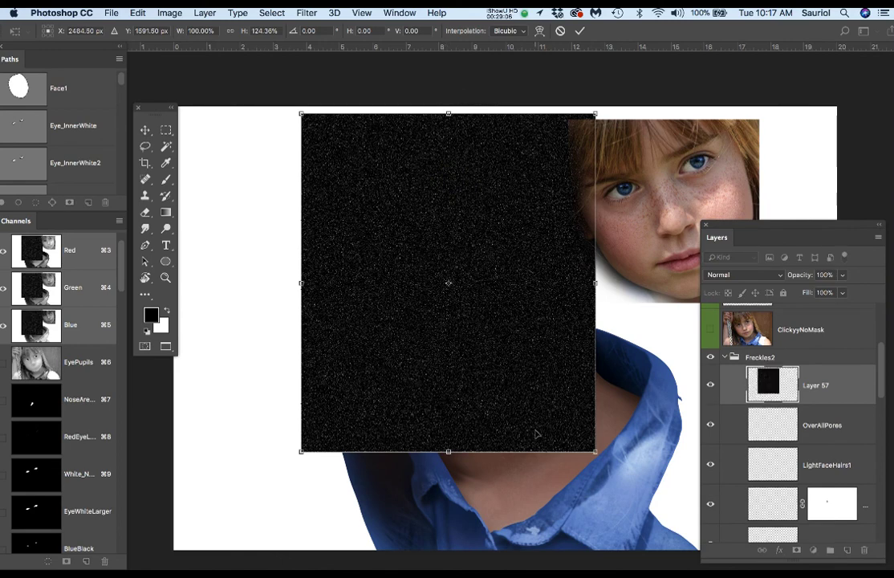
pyautogui.press('Return')
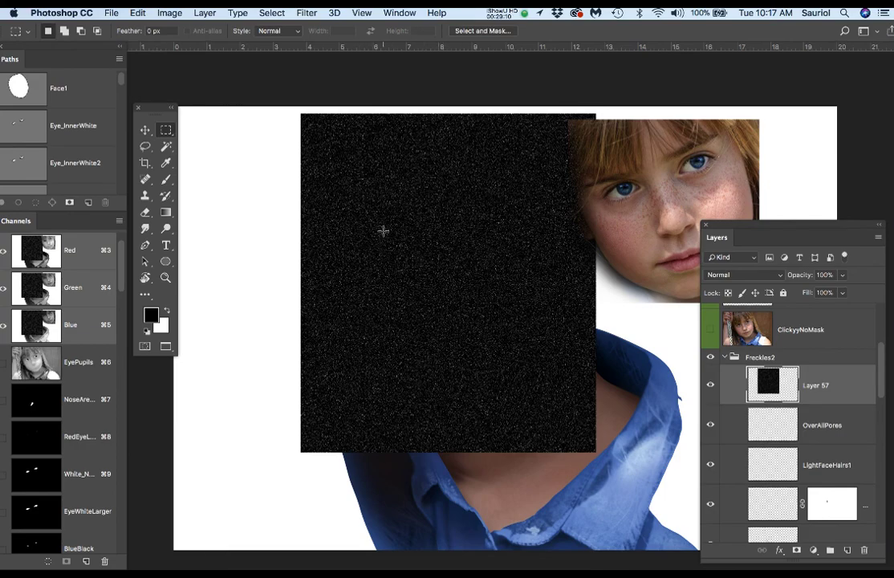
# - Copy a rectangular patch of the dot pattern over the nose area onto a new layer and hide Layer 57
pyautogui.scroll(10, 399, 262)
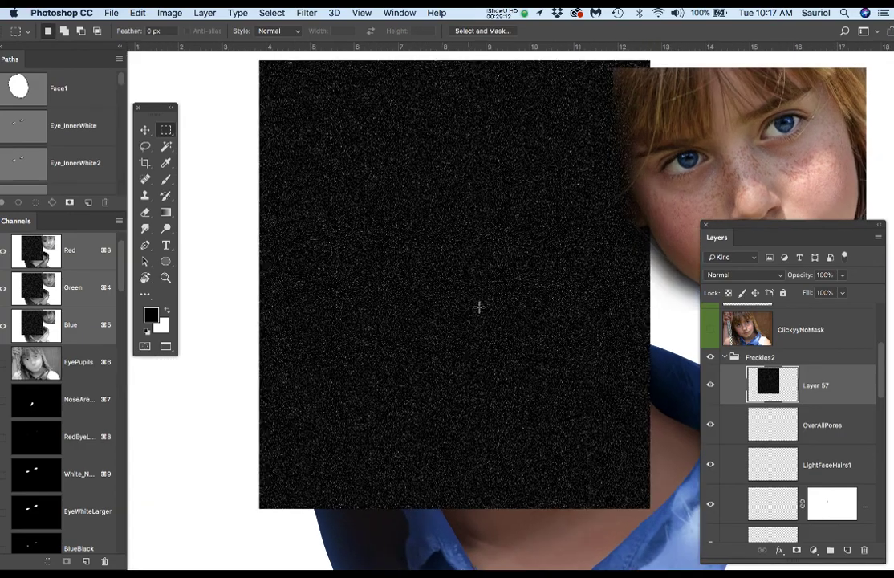
pyautogui.scroll(-10, 478, 308)
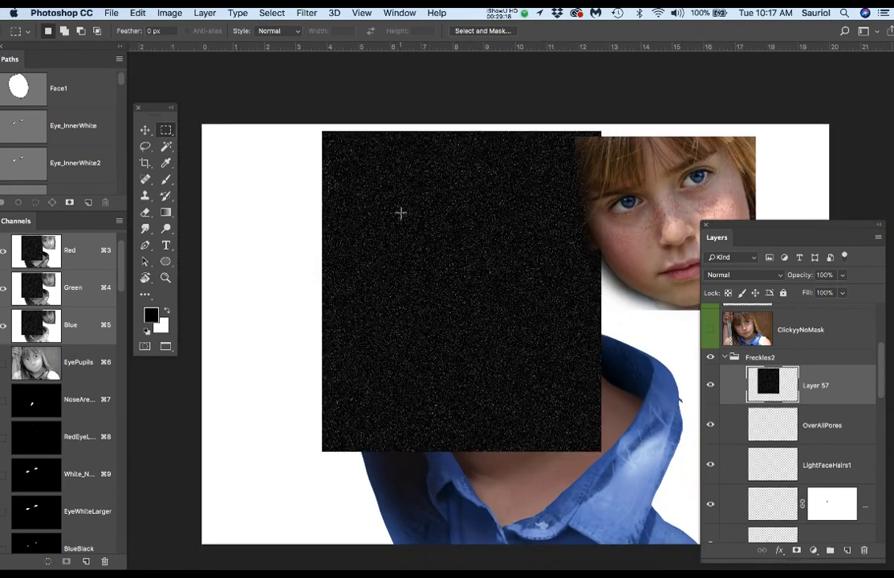
pyautogui.moveTo(400, 212); pyautogui.dragTo(502, 339)
pyautogui.press('super+j')
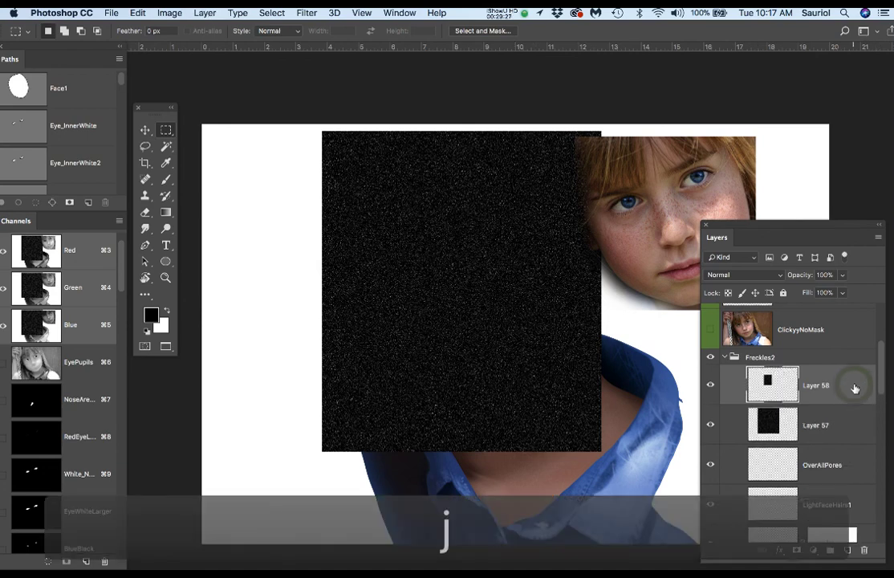
pyautogui.click(710, 427)
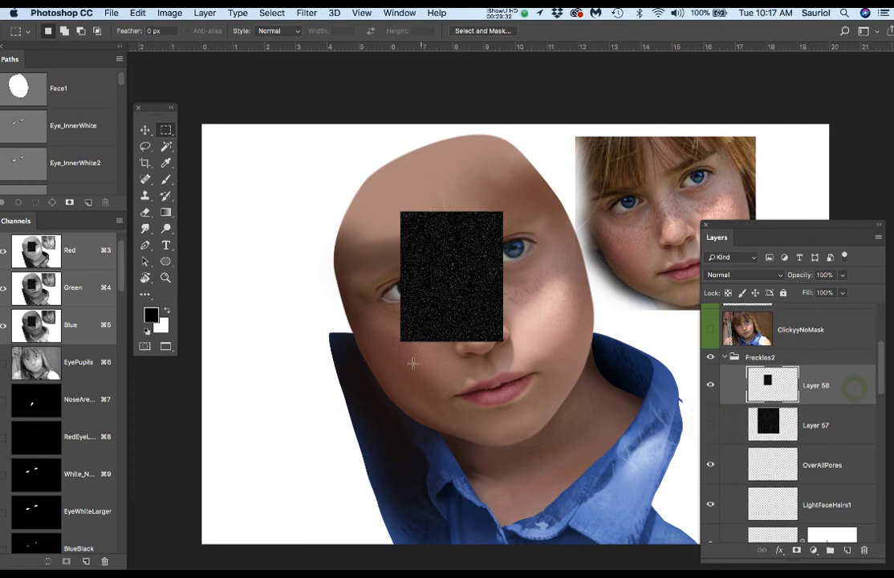
# - Scale the copied dot patch to 289.40% width and 243.06% height so it spans the face
pyautogui.press('super+t')
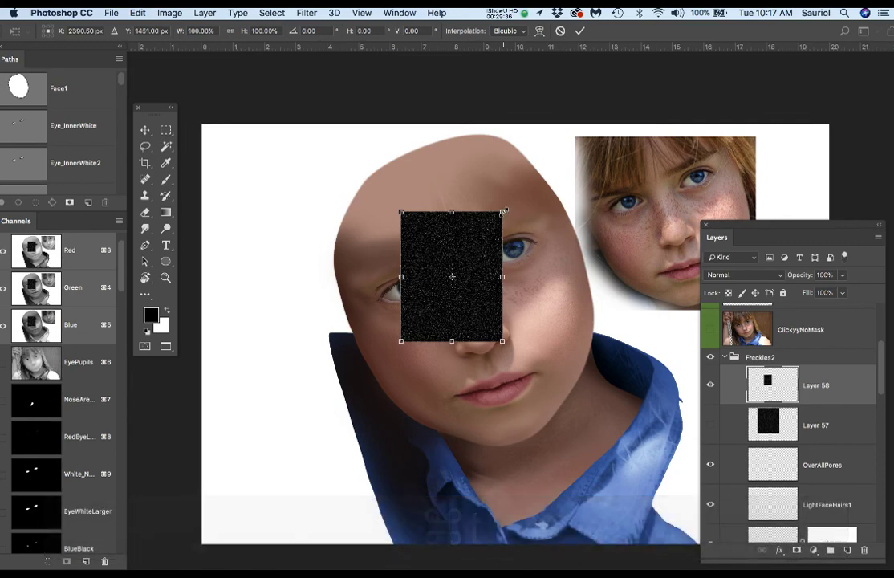
pyautogui.moveTo(503, 212); pyautogui.dragTo(574, 139)
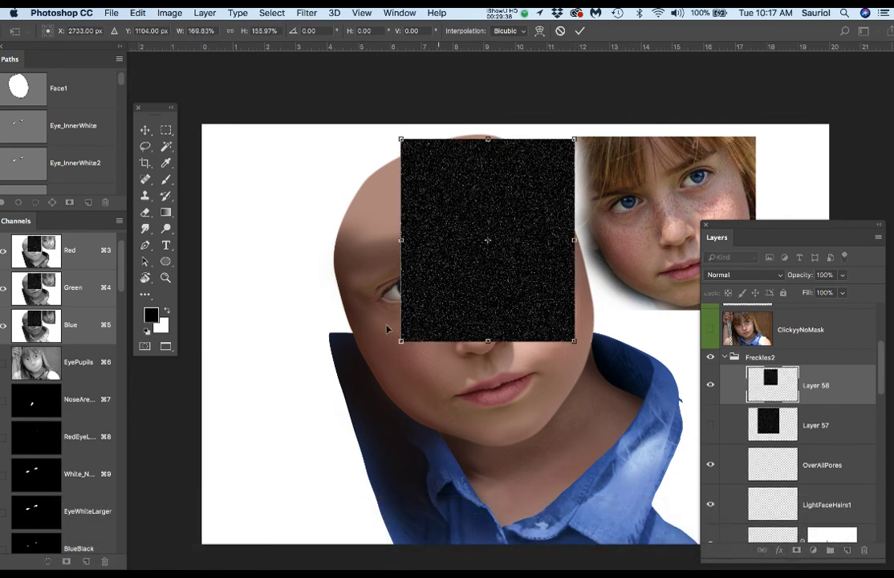
pyautogui.moveTo(401, 341); pyautogui.dragTo(350, 455)
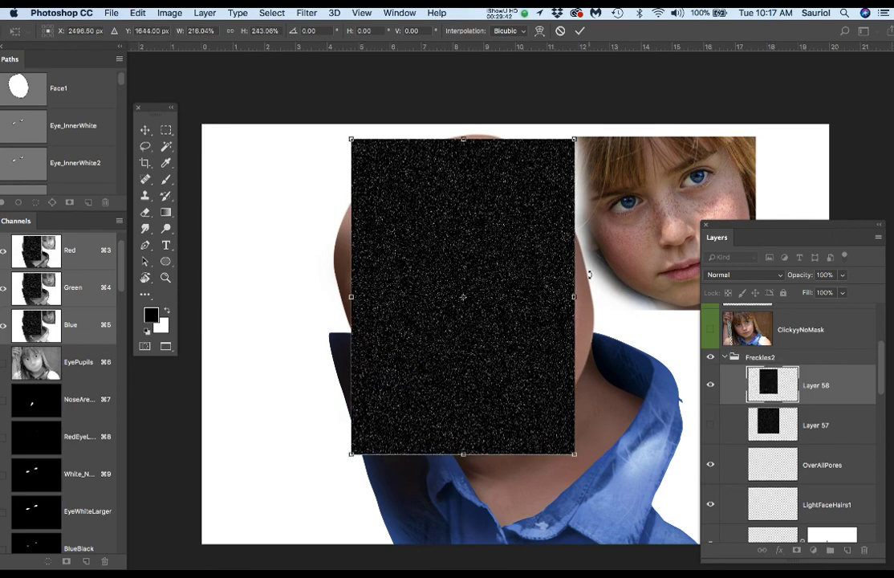
pyautogui.moveTo(573, 297); pyautogui.dragTo(611, 297)
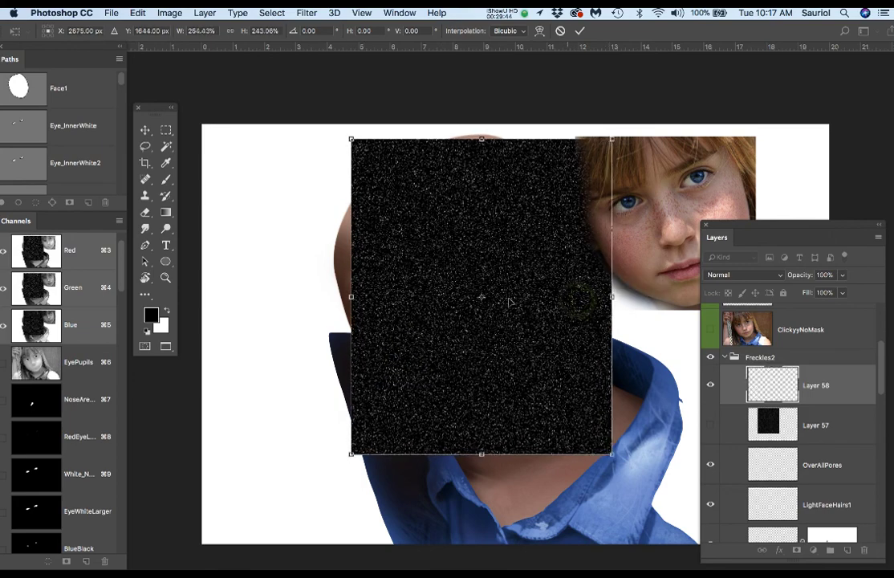
pyautogui.moveTo(354, 297); pyautogui.dragTo(314, 297)
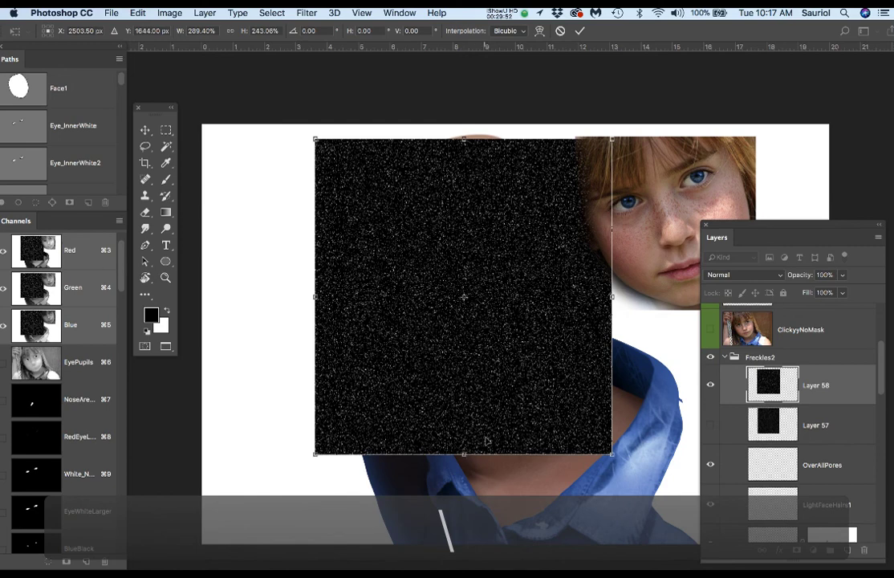
pyautogui.press('Return')
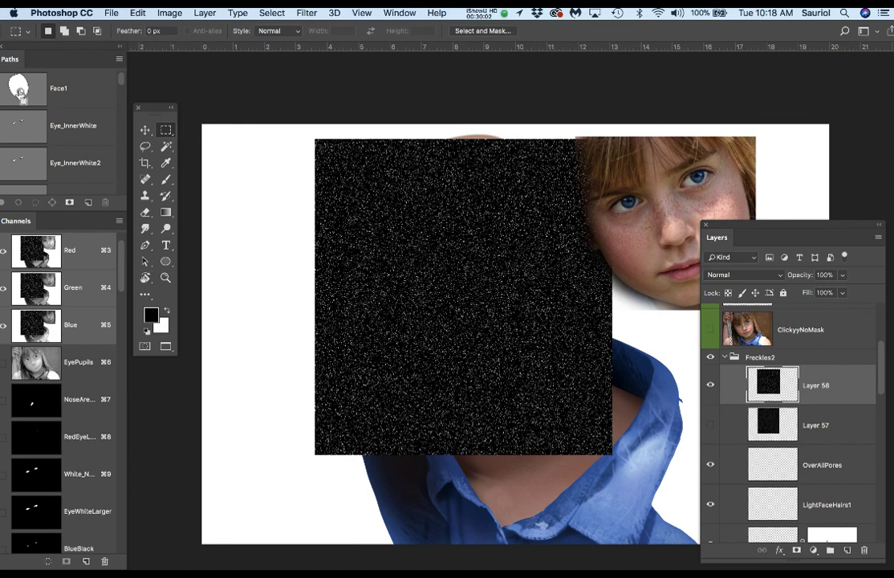
# - Delete the hidden Layer 57, mask Layer 58 with the Face1 path selection, and inspect the enlarged dots
pyautogui.keyDown('super'); pyautogui.click(18, 79); pyautogui.keyUp('super')
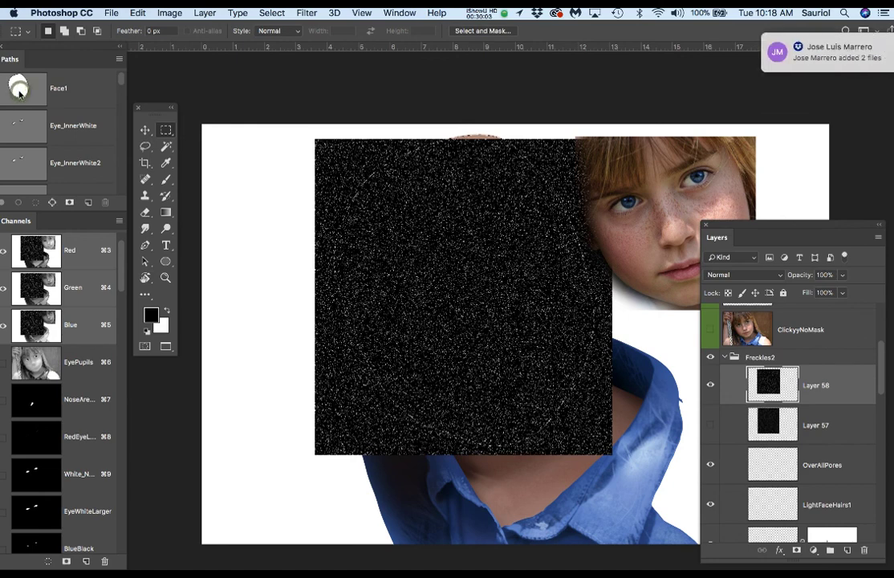
pyautogui.click(847, 386)
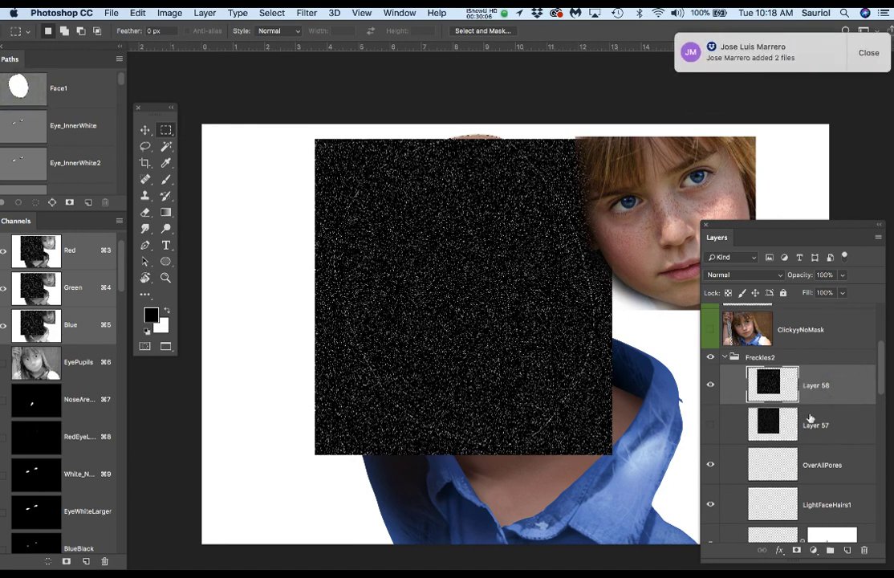
pyautogui.moveTo(835, 425); pyautogui.dragTo(864, 550)
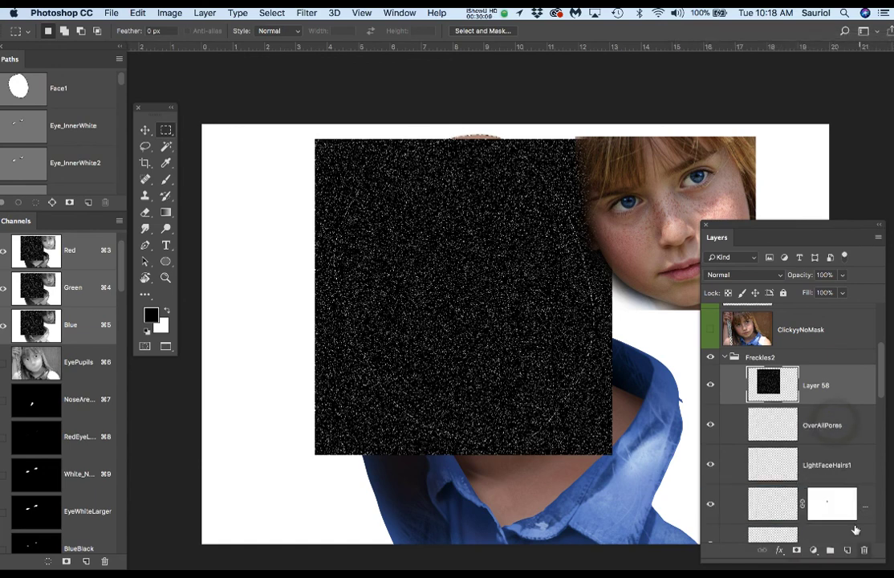
pyautogui.click(797, 551)
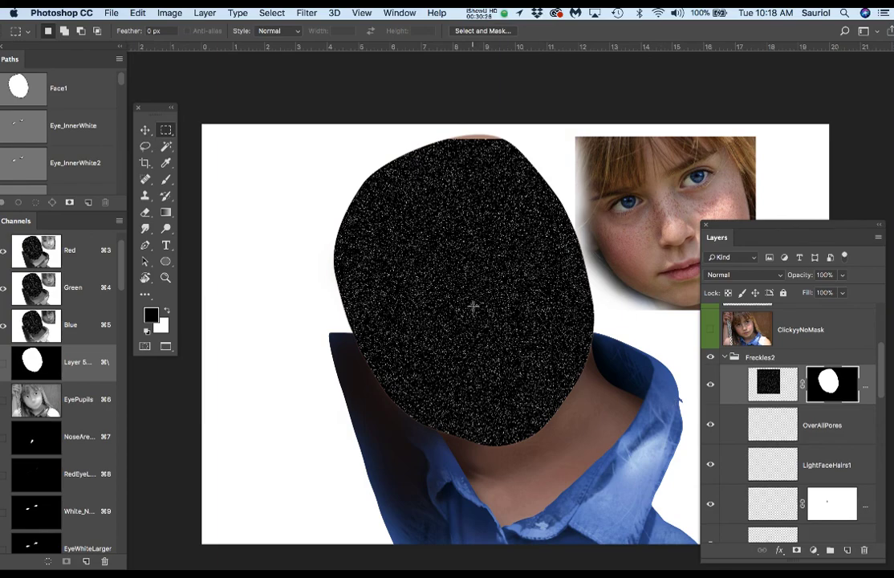
pyautogui.scroll(10, 472, 306)
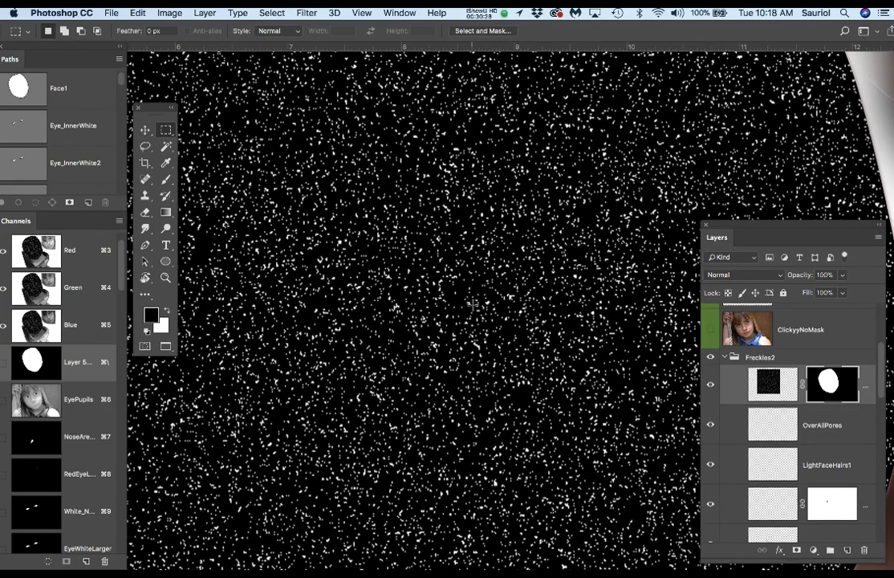
pyautogui.scroll(8, 473, 305)
pyautogui.scroll(8, 472, 306)
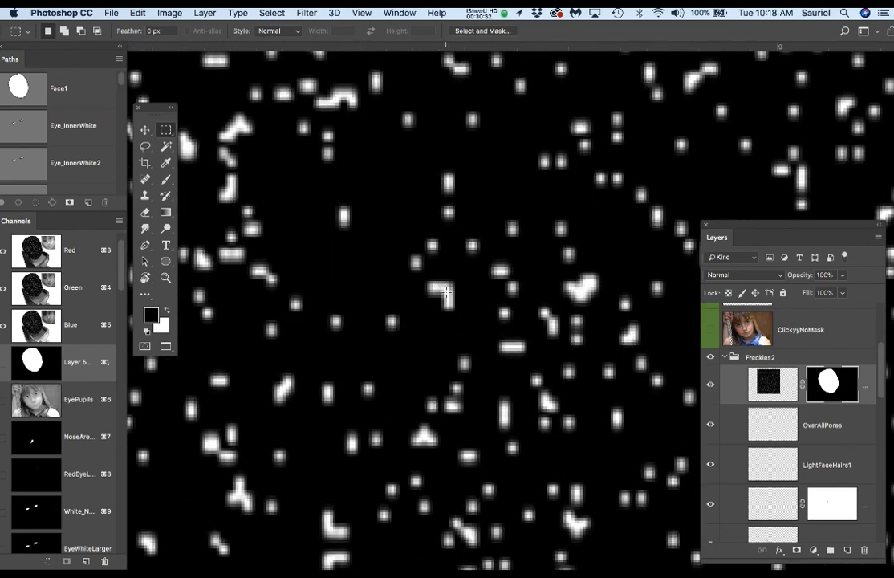
pyautogui.scroll(-10, 446, 292)
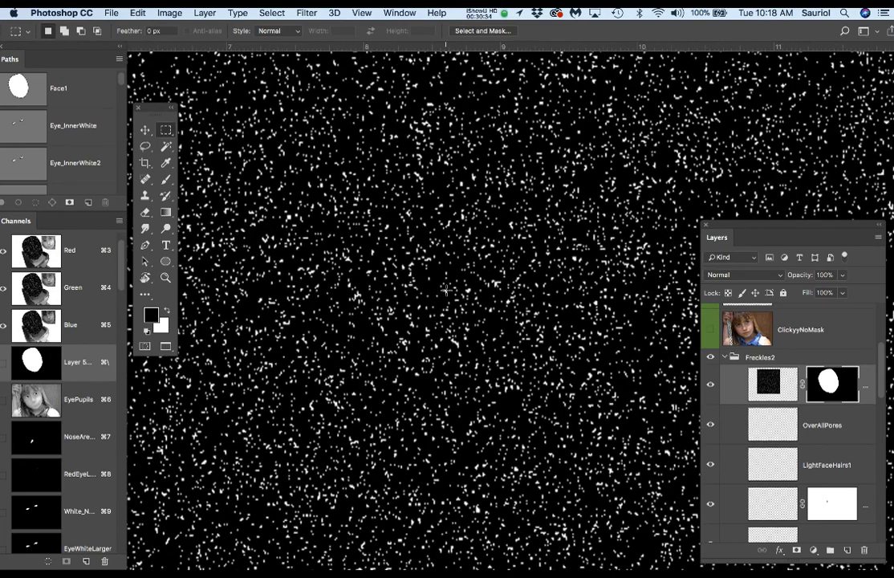
pyautogui.scroll(-10, 447, 291)
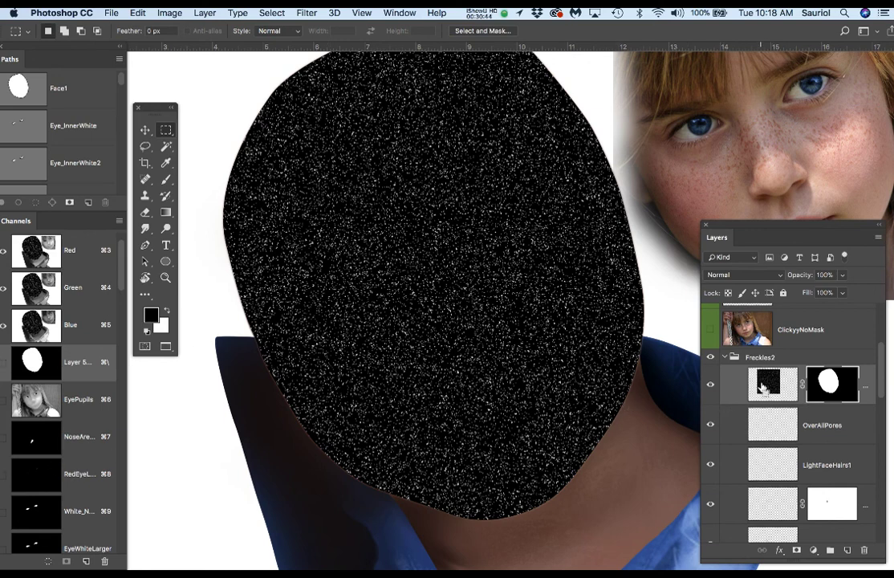
# - Apply the face-shaped layer mask permanently to the dots on Layer 58
pyautogui.press('super+d')
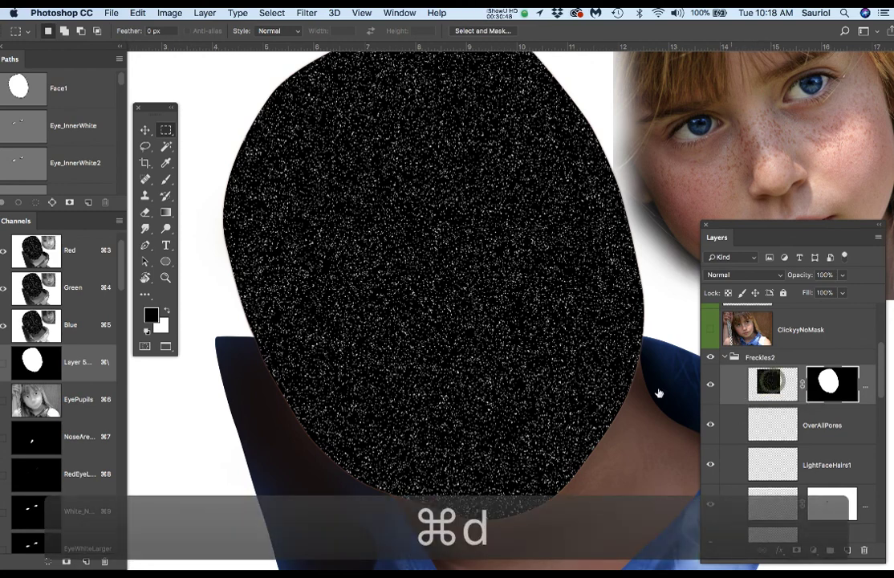
pyautogui.scroll(-3, 520, 380)
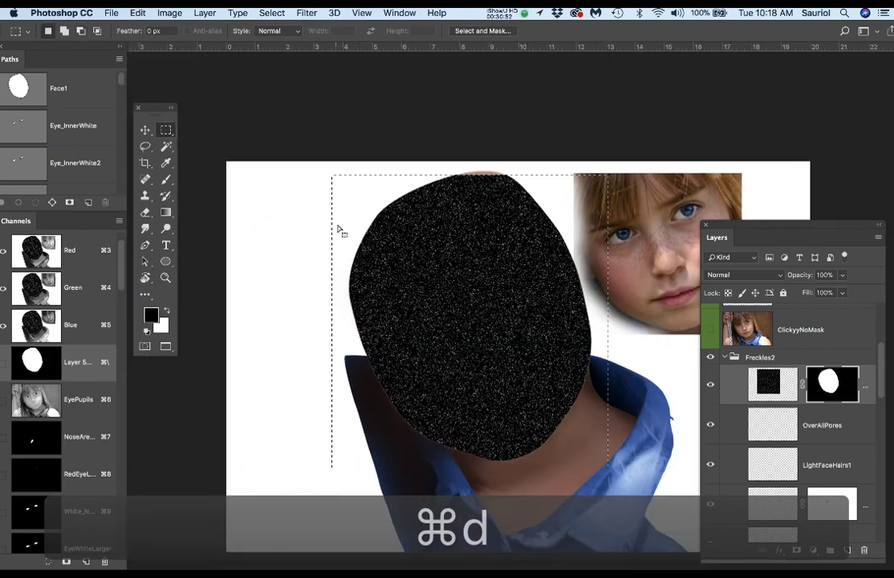
pyautogui.rightClick(808, 388)
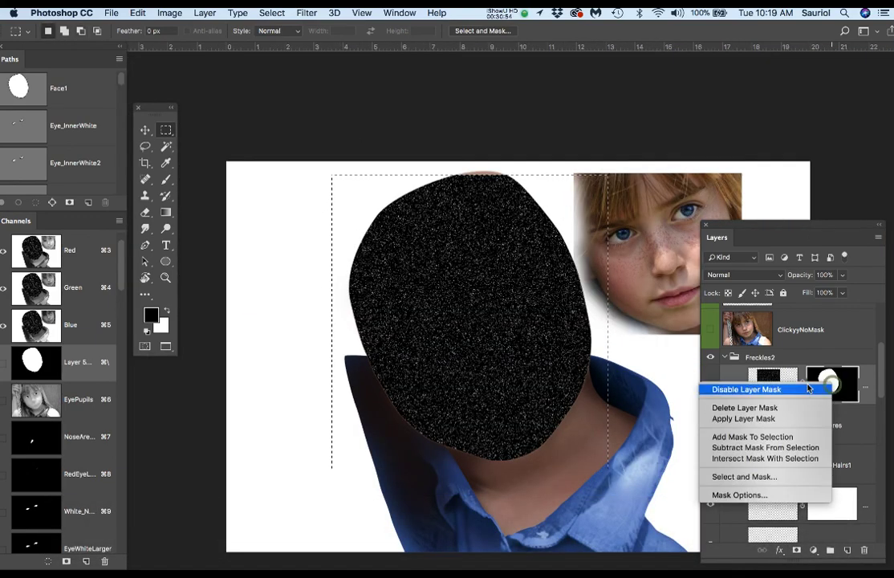
pyautogui.click(726, 418)
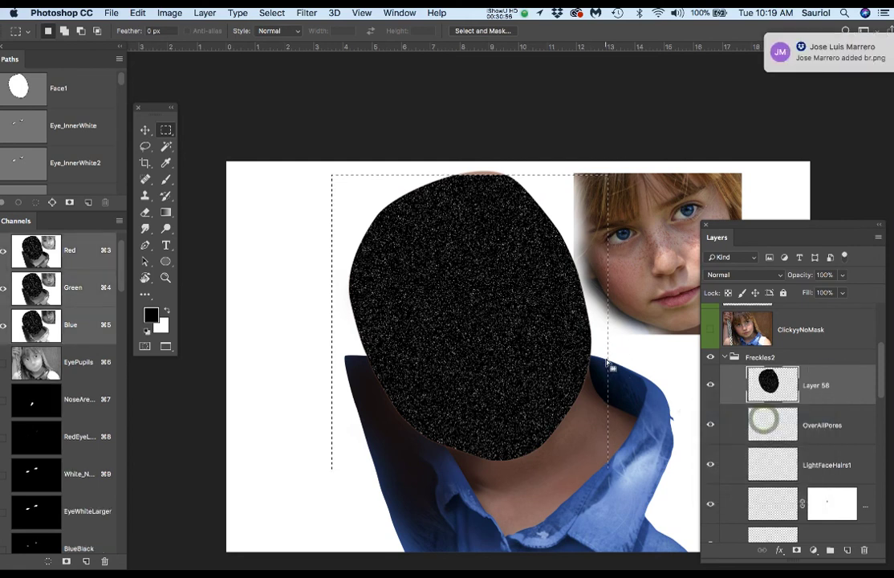
# - Check Layer 58's outline as a selection, deselect it, and invert the layer's colours to get black dots on white
pyautogui.keyDown('super'); pyautogui.click(769, 385); pyautogui.keyUp('super')
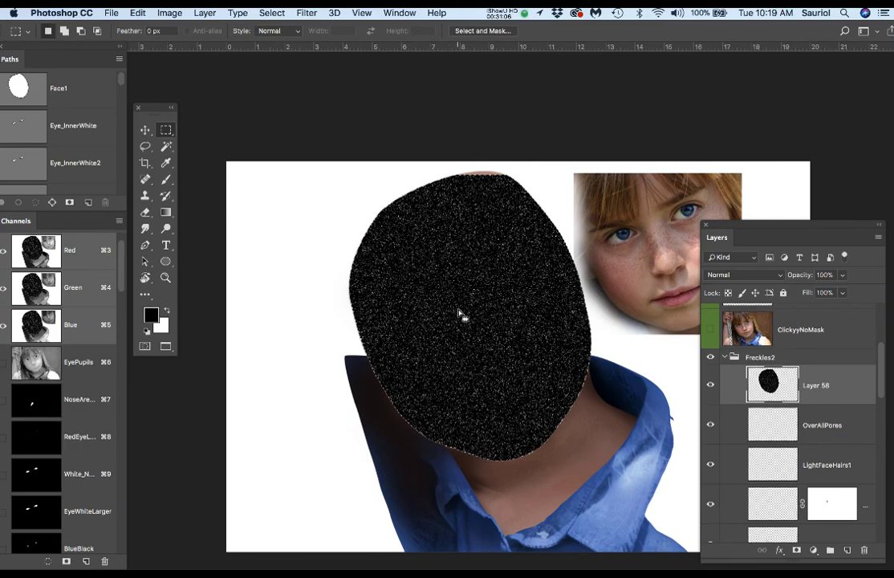
pyautogui.scroll(3, 463, 313)
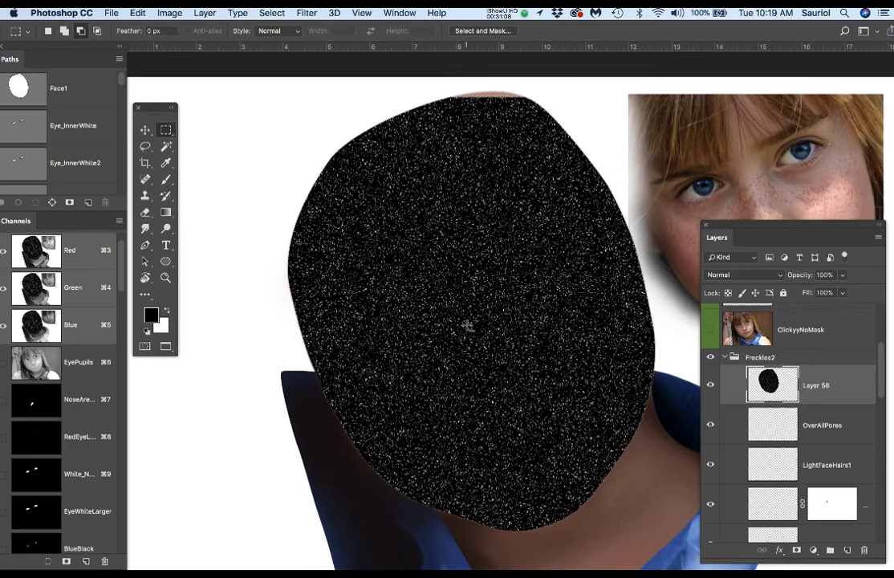
pyautogui.scroll(3, 467, 325)
pyautogui.scroll(-3, 467, 325)
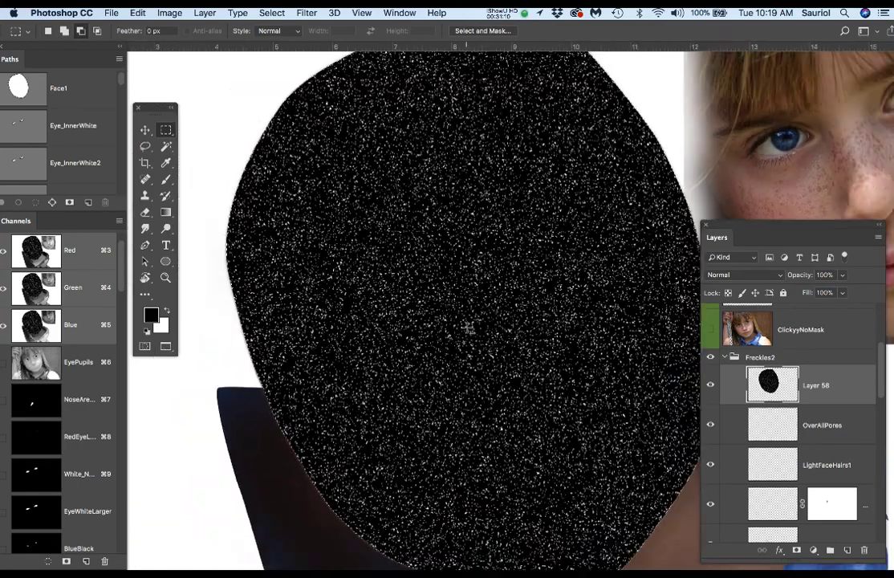
pyautogui.press('super+d')
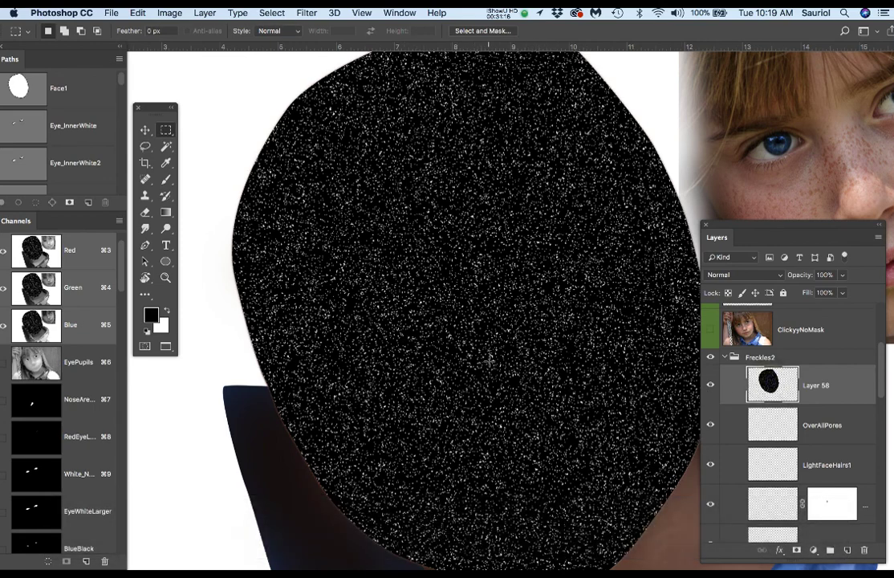
pyautogui.press('super+i')
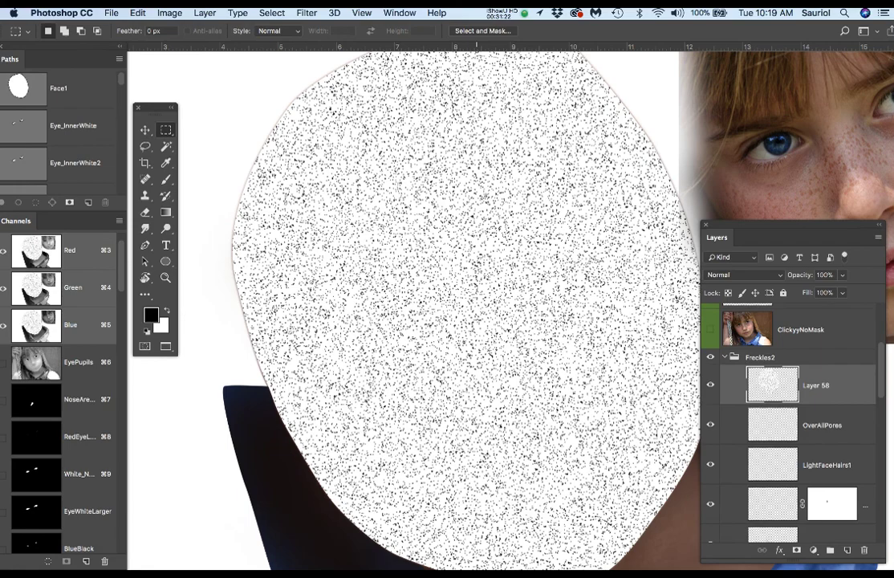
# - Select the darkest dot pixels across Layer 58 with the non-contiguous Magic Wand at a tolerance of 15
pyautogui.scroll(3, 476, 295)
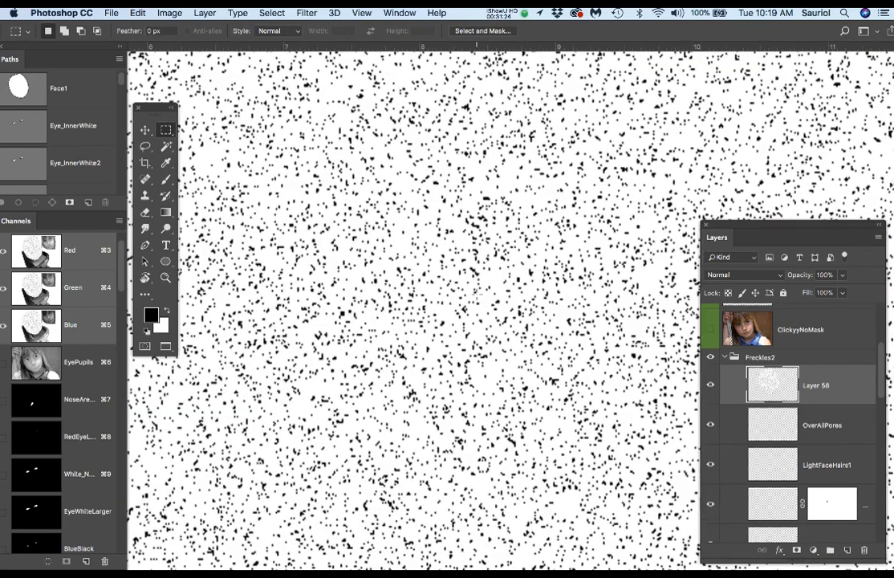
pyautogui.scroll(2, 477, 295)
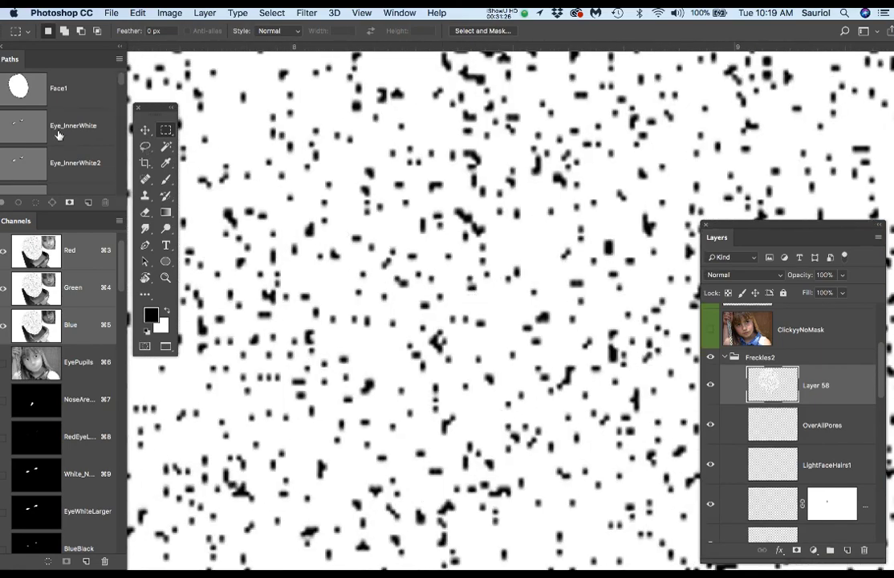
pyautogui.click(165, 148)
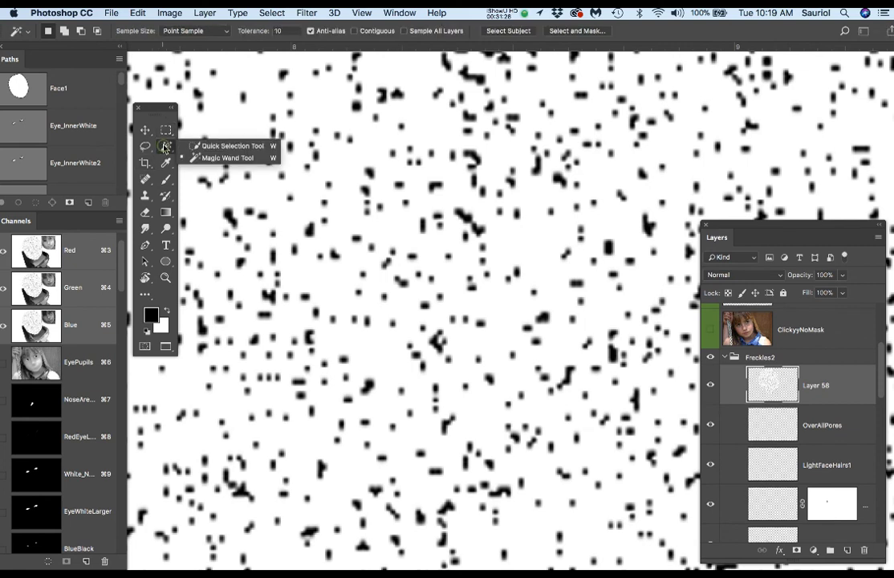
pyautogui.click(206, 158)
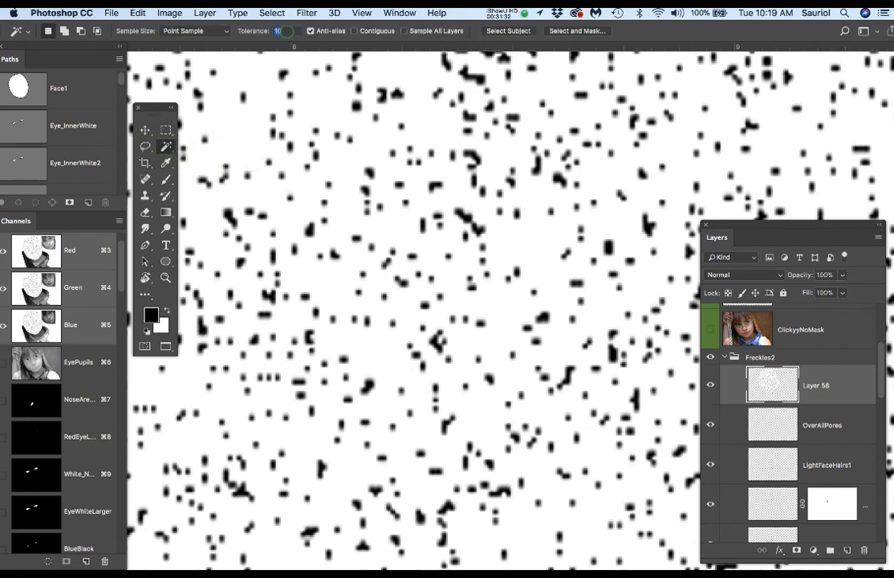
pyautogui.write('15')
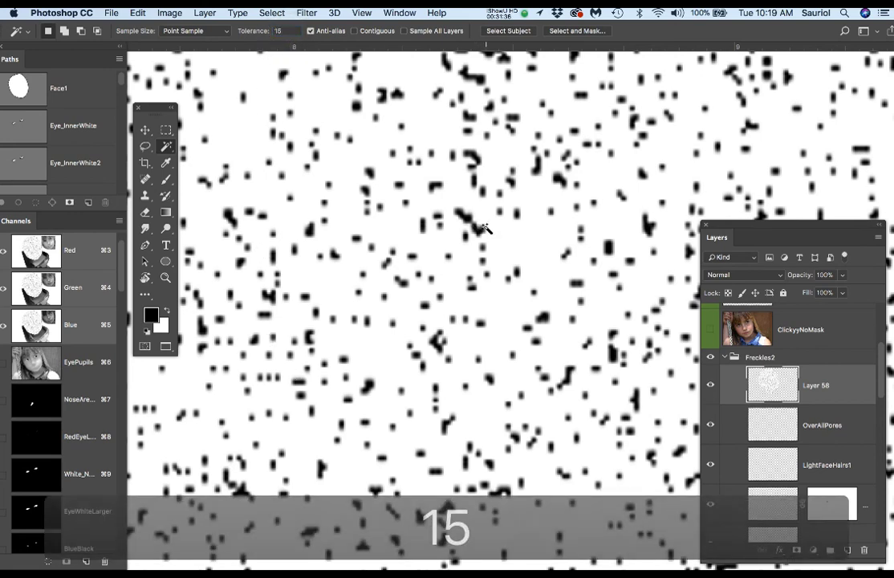
pyautogui.scroll(2, 476, 231)
pyautogui.scroll(2, 485, 229)
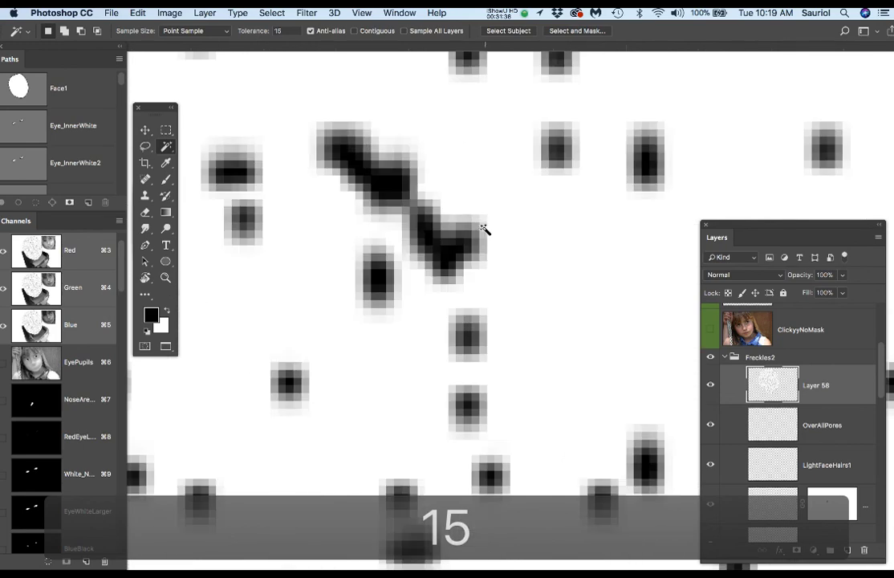
pyautogui.click(451, 248)
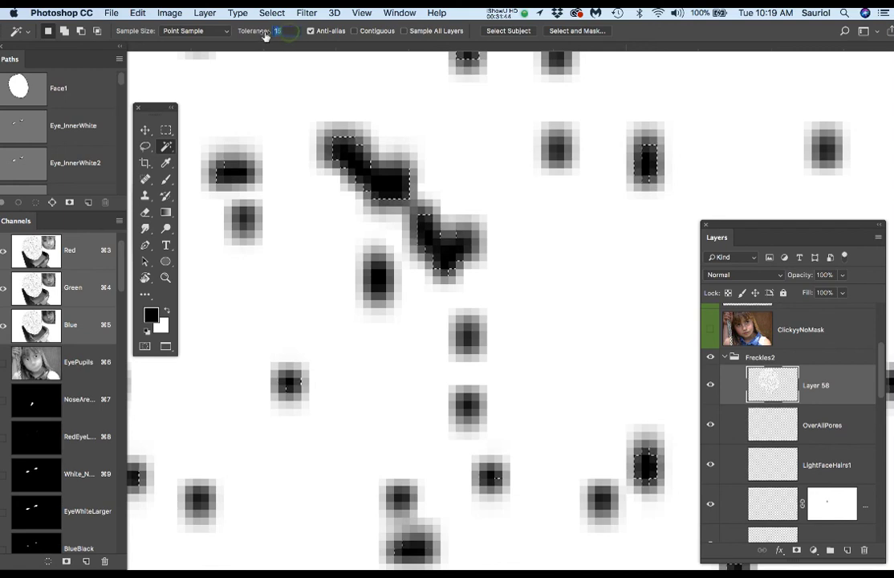
# - Replace the dot selection with a Magic Wand selection at tolerance 32, adding the lighter grey pixels around the dots
pyautogui.write('32')
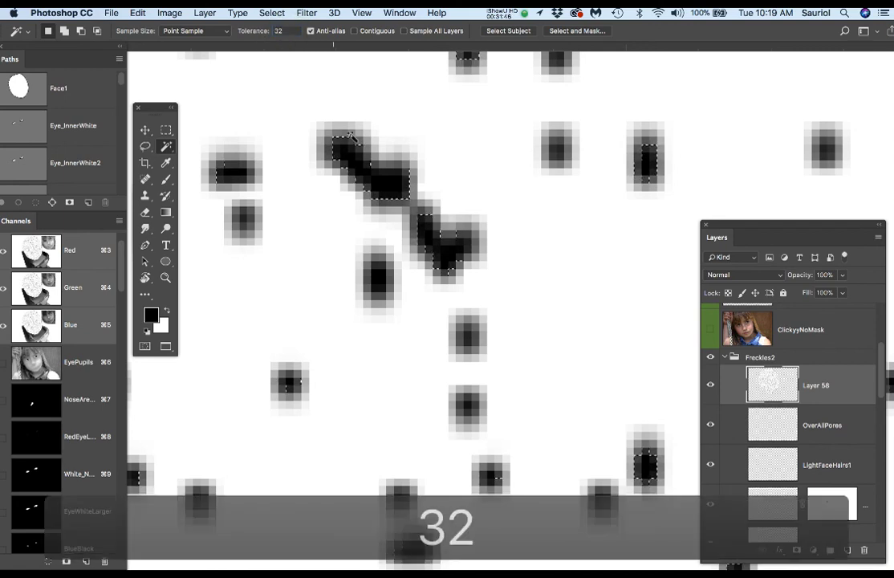
pyautogui.press('super+d')
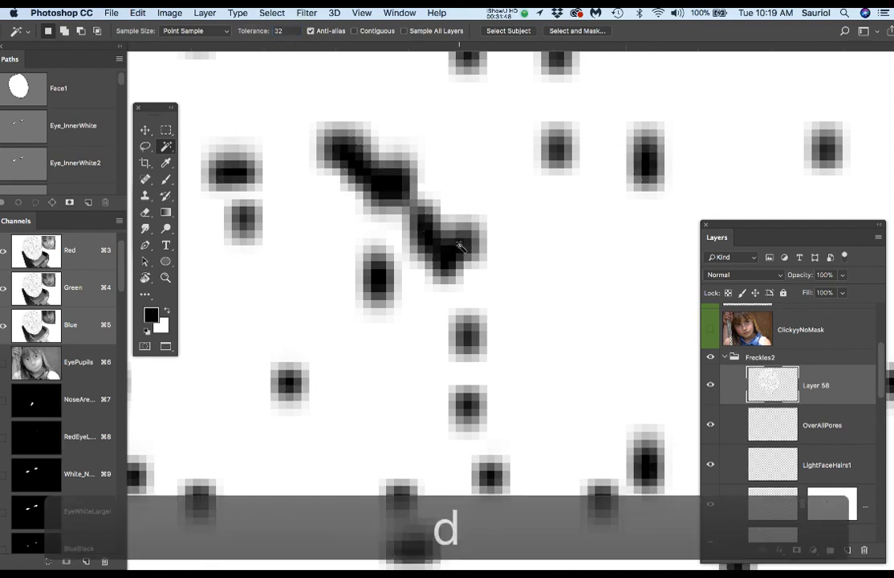
pyautogui.click(392, 154)
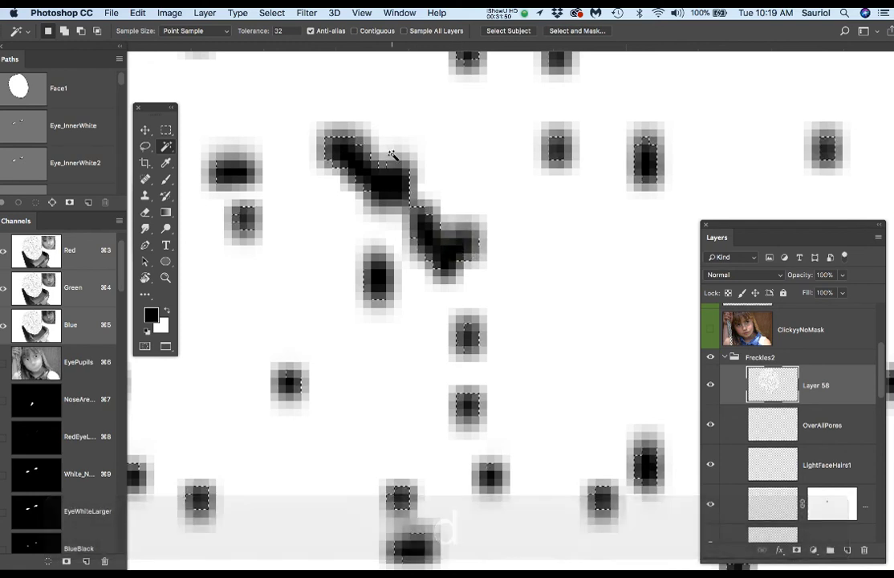
pyautogui.press('shift')
pyautogui.keyDown('shift'); pyautogui.click(480, 234); pyautogui.keyUp('shift')
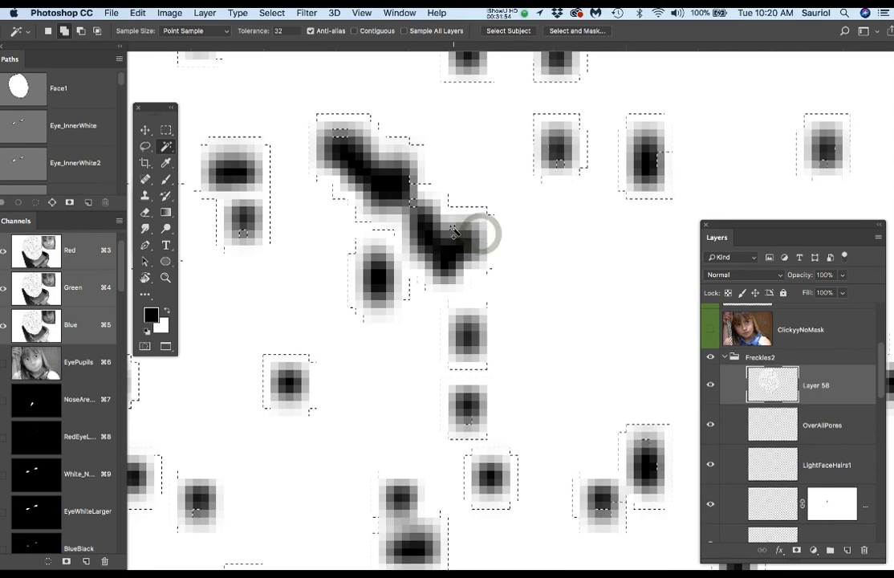
# - Hide Layer 58 and inspect the dot selection over the whole illustrated face
pyautogui.scroll(-4, 373, 284)
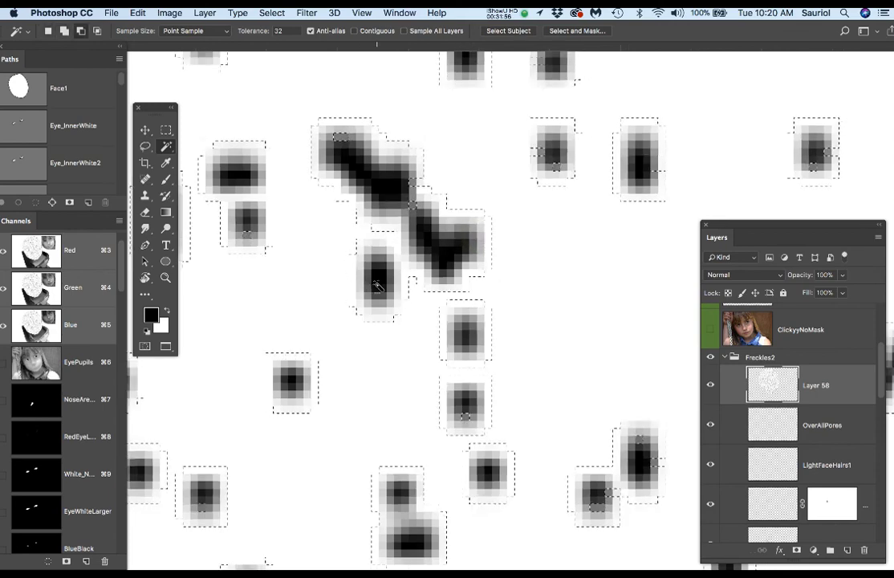
pyautogui.scroll(-3, 380, 285)
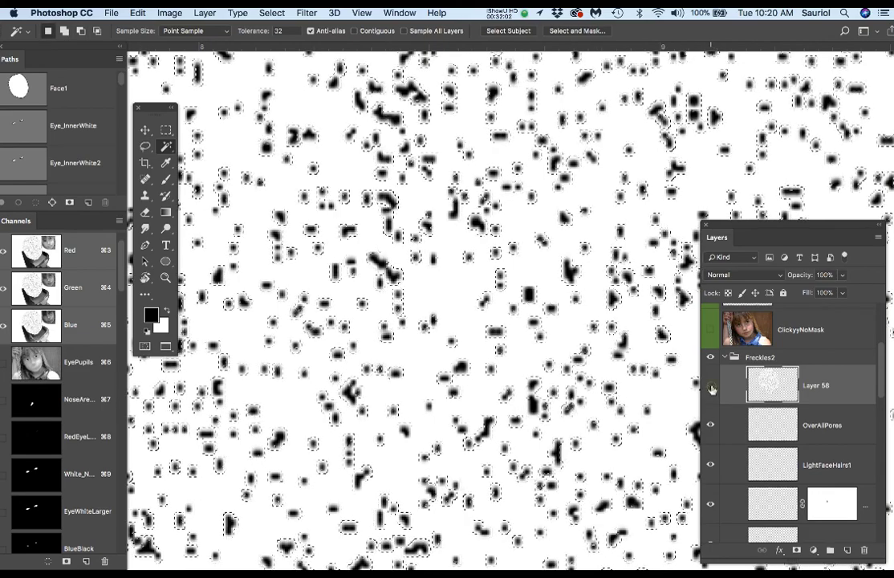
pyautogui.click(710, 386)
pyautogui.scroll(-2, 422, 301)
pyautogui.scroll(-6, 421, 301)
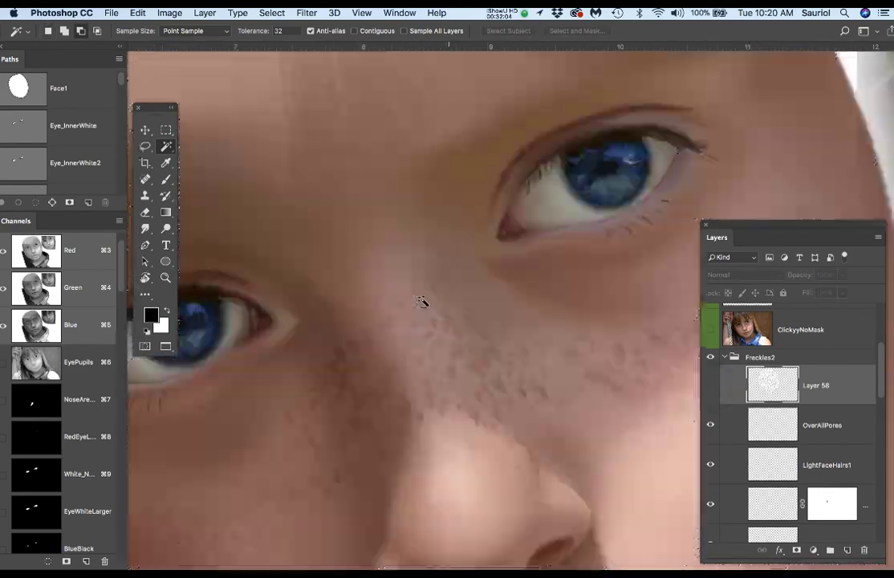
pyautogui.scroll(-4, 421, 302)
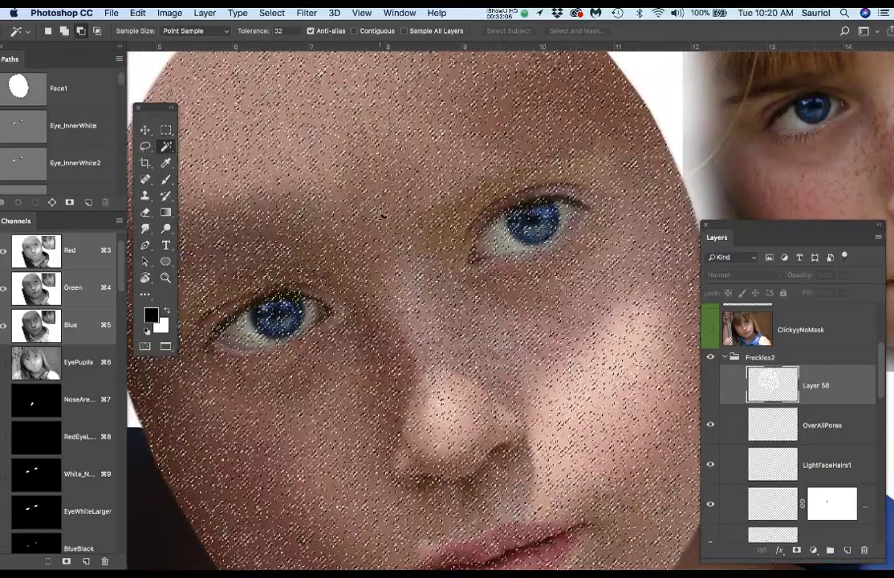
pyautogui.scroll(-2, 382, 216)
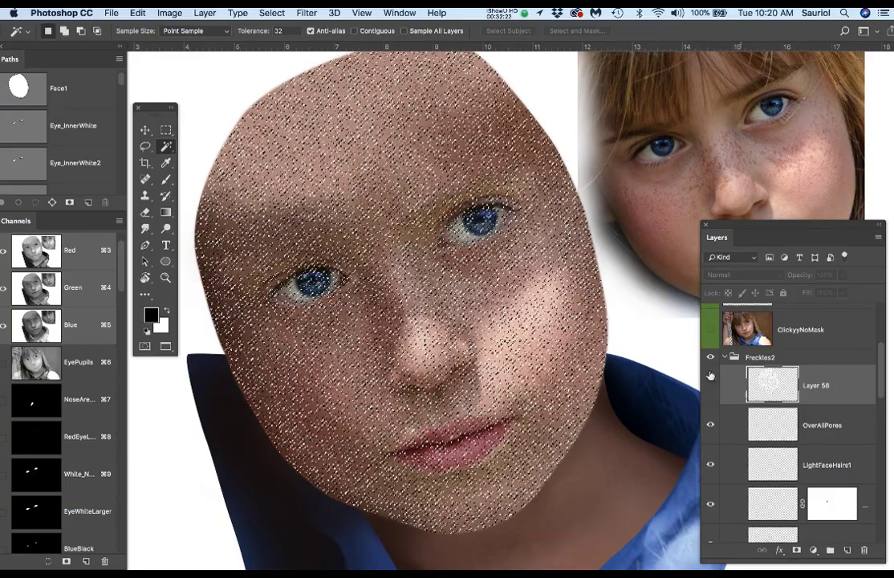
# - Save the dot selection as a new channel named Overallpores and find it at the end of the channel list
pyautogui.click(304, 12)
pyautogui.moveTo(271, 12)
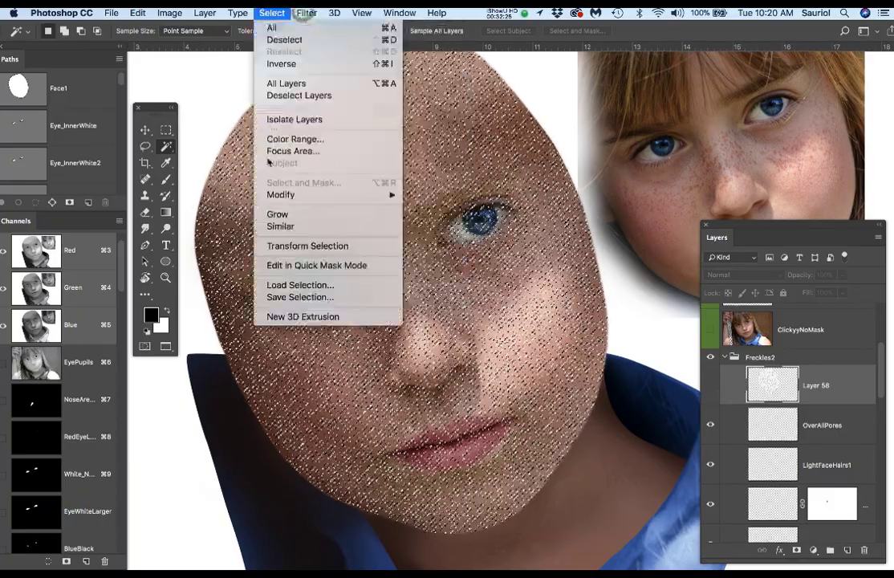
pyautogui.click(277, 297)
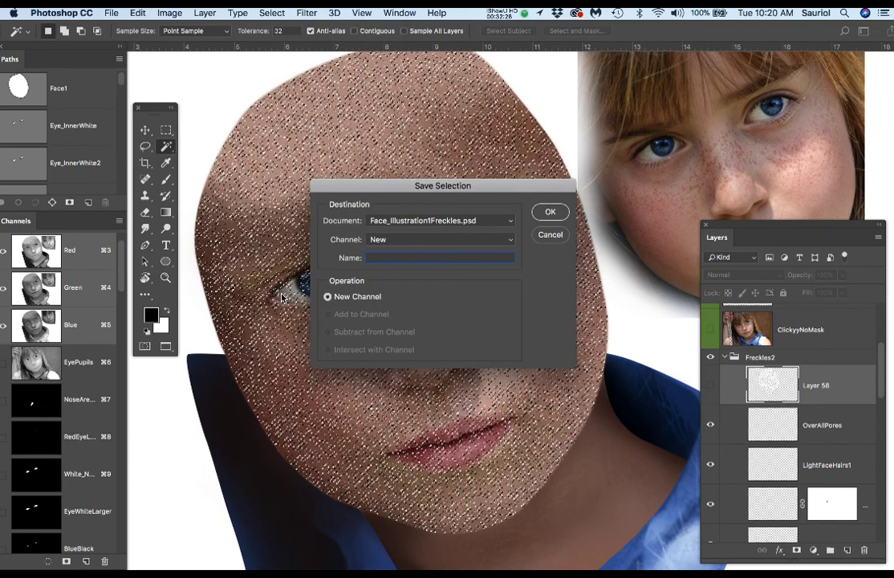
pyautogui.write('Overall')
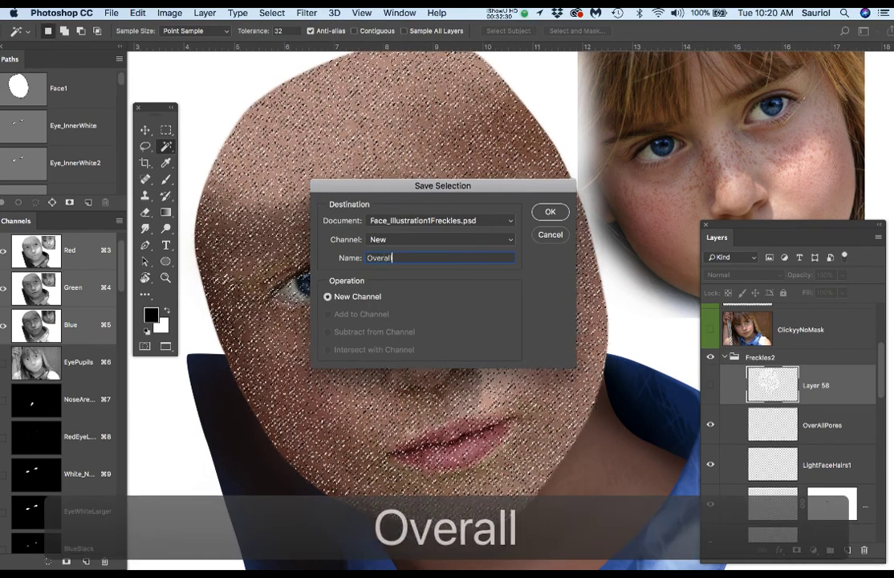
pyautogui.write('pores')
pyautogui.press('Return')
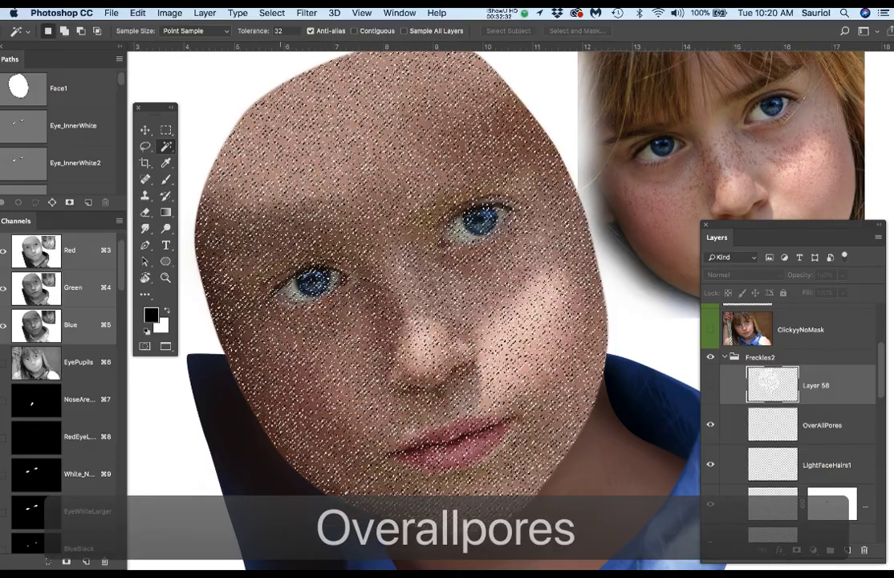
pyautogui.scroll(-3, 63, 470)
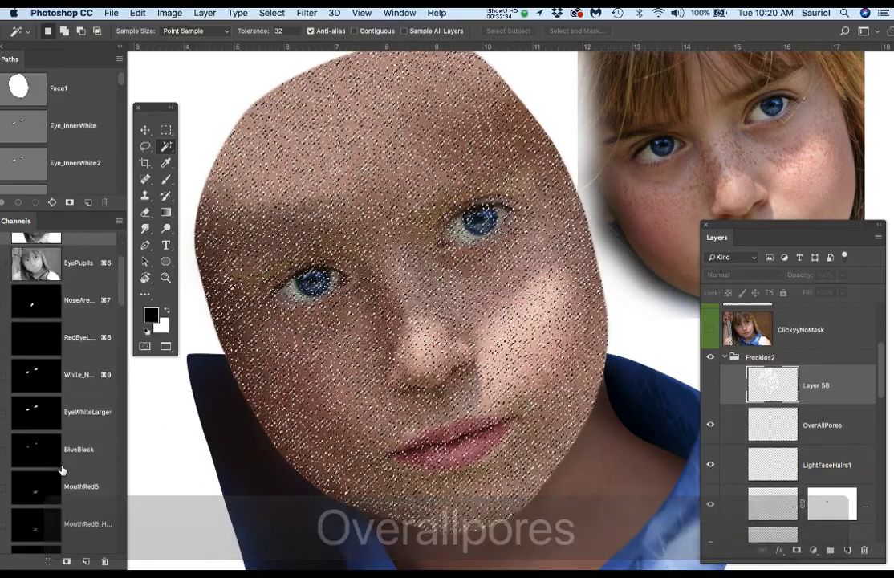
pyautogui.scroll(-10, 64, 482)
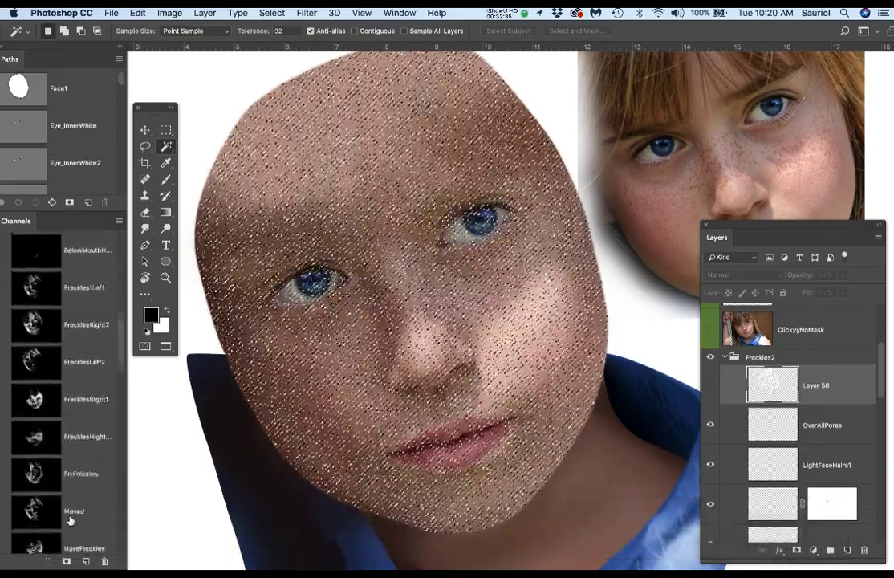
pyautogui.scroll(-3, 70, 520)
pyautogui.moveTo(122, 381); pyautogui.dragTo(122, 551)
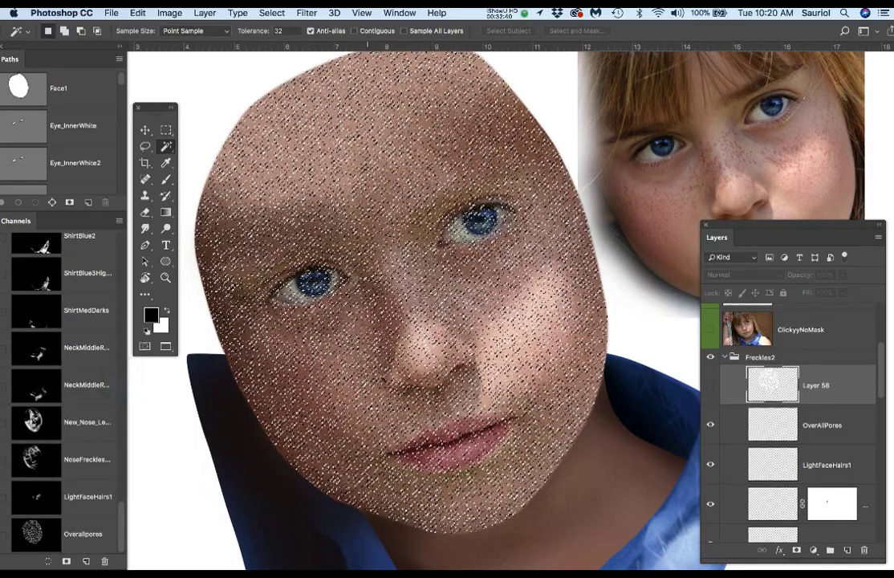
# - With the selection edges hidden and the OverAllPores layer active, sample a brown skin tone beside the eye in the temporarily shown ClickyyNoMask photo
pyautogui.press('super+h')
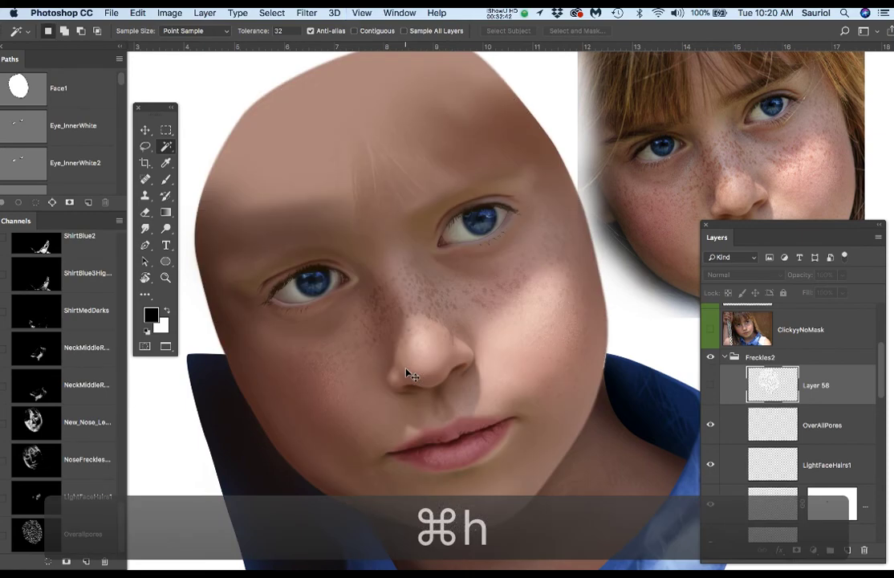
pyautogui.click(845, 425)
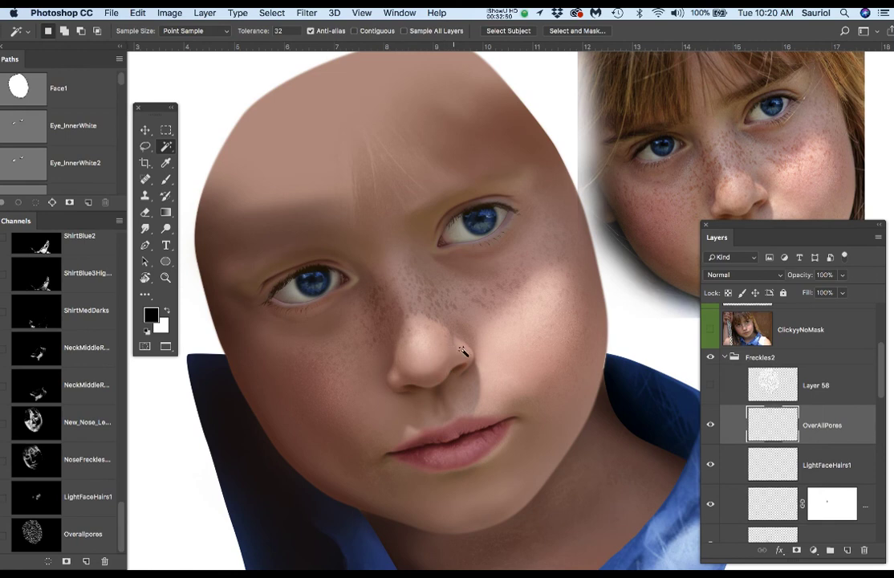
pyautogui.click(711, 331)
pyautogui.scroll(2, 447, 300)
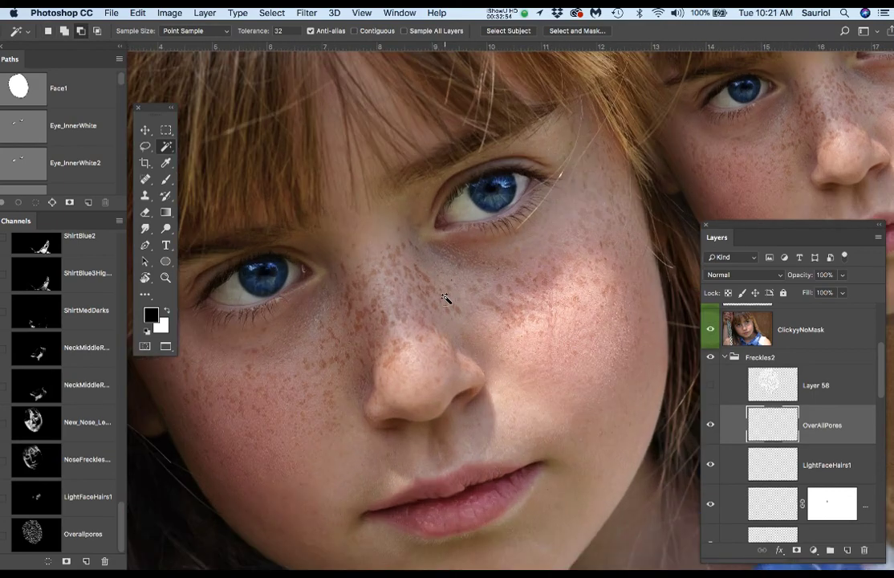
pyautogui.scroll(5, 598, 171)
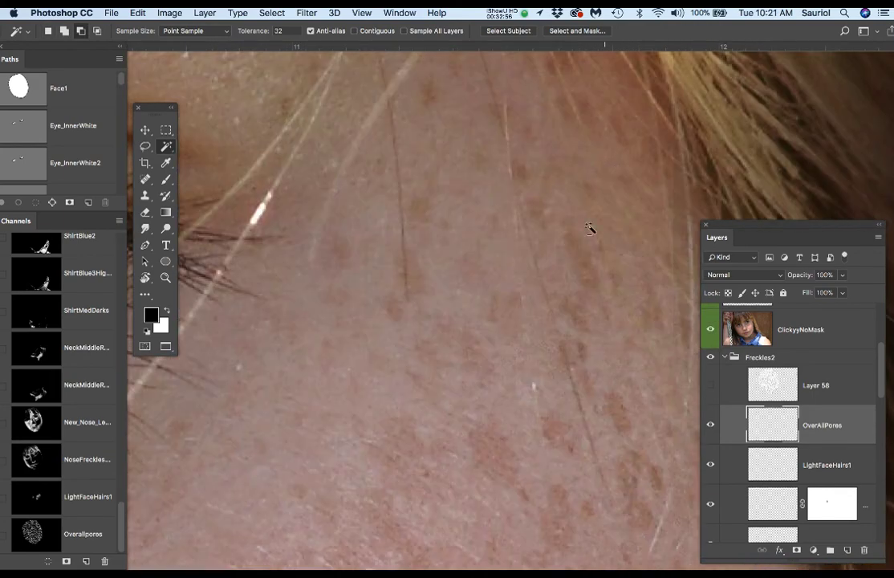
pyautogui.scroll(1, 561, 163)
pyautogui.press('b')
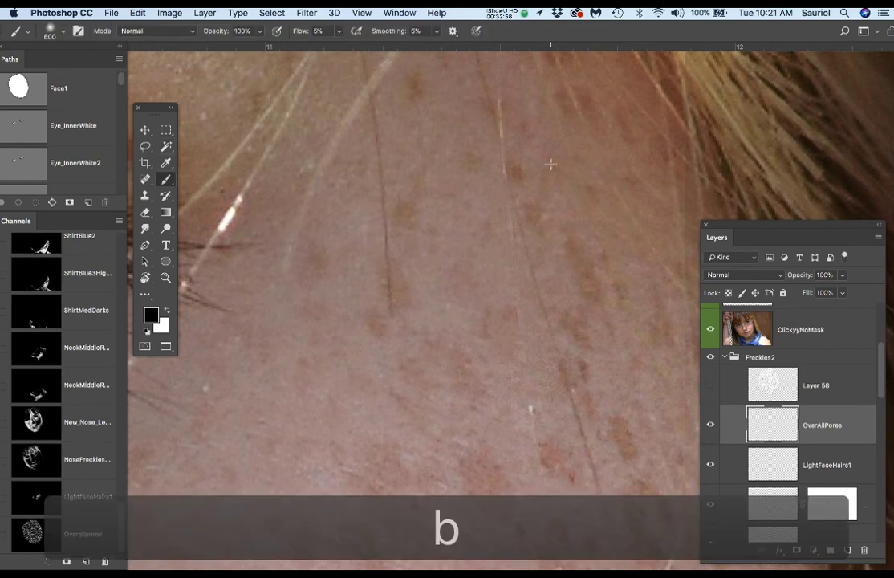
pyautogui.keyDown('alt'); pyautogui.click(567, 109); pyautogui.keyUp('alt')
pyautogui.scroll(-6, 386, 293)
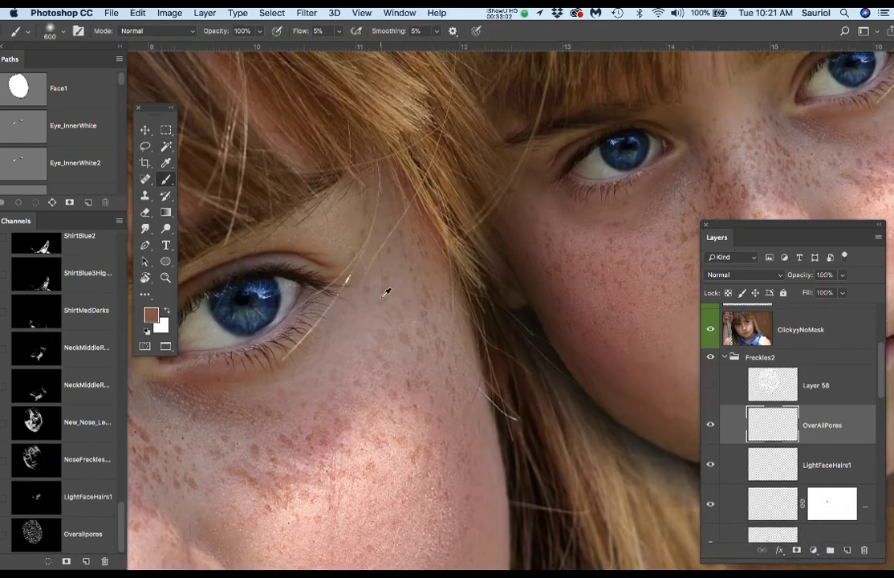
pyautogui.scroll(-3, 386, 293)
pyautogui.moveTo(275, 444)
pyautogui.mouseDown()
pyautogui.moveTo(421, 340)
pyautogui.moveTo(400, 354)
pyautogui.mouseUp()
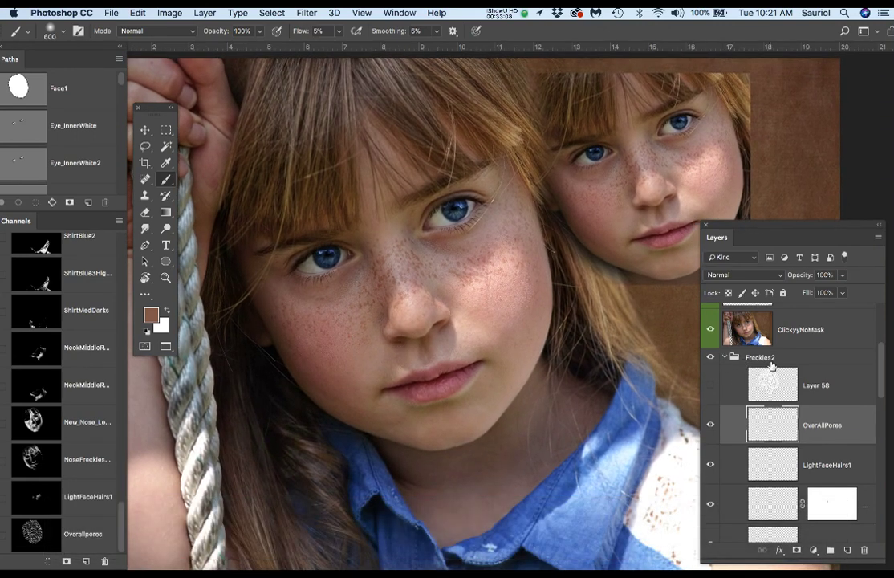
pyautogui.click(711, 331)
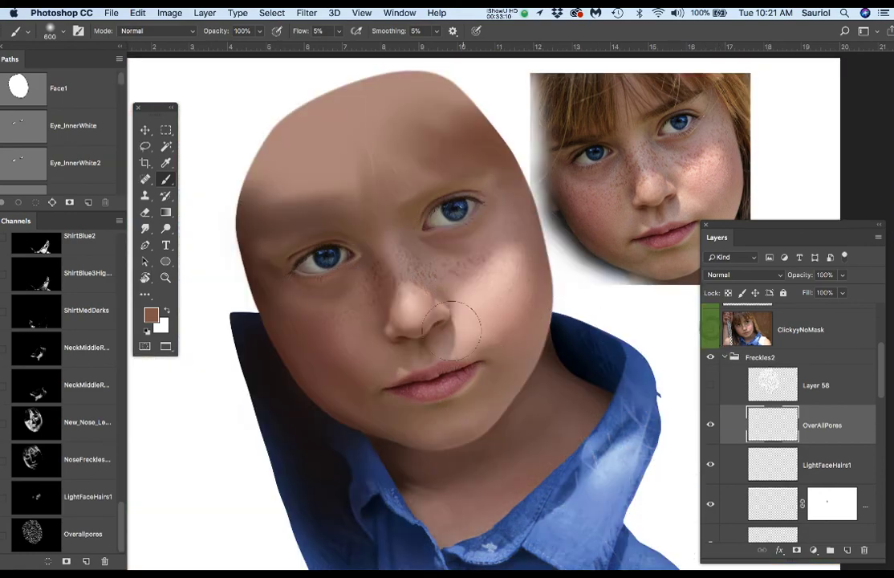
# - Fill the dot selection on the OverAllPores layer with the sampled brown and inspect the pores across the face
pyautogui.hotkey('alt', 'BackSpace')
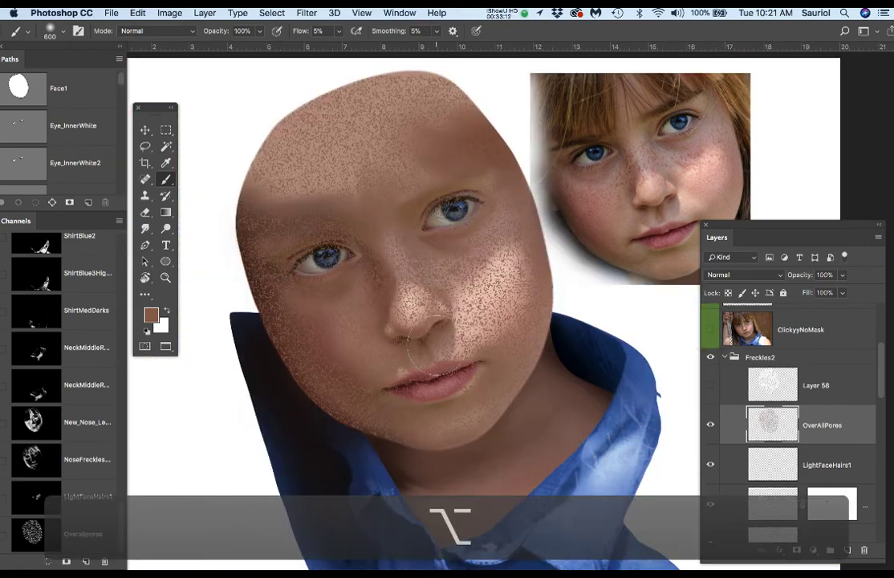
pyautogui.scroll(4, 425, 335)
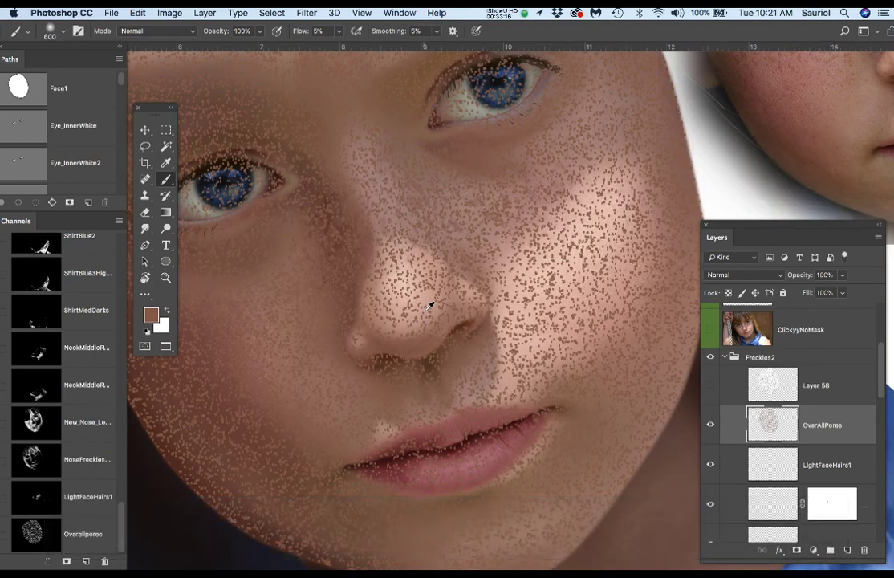
pyautogui.scroll(-5, 406, 278)
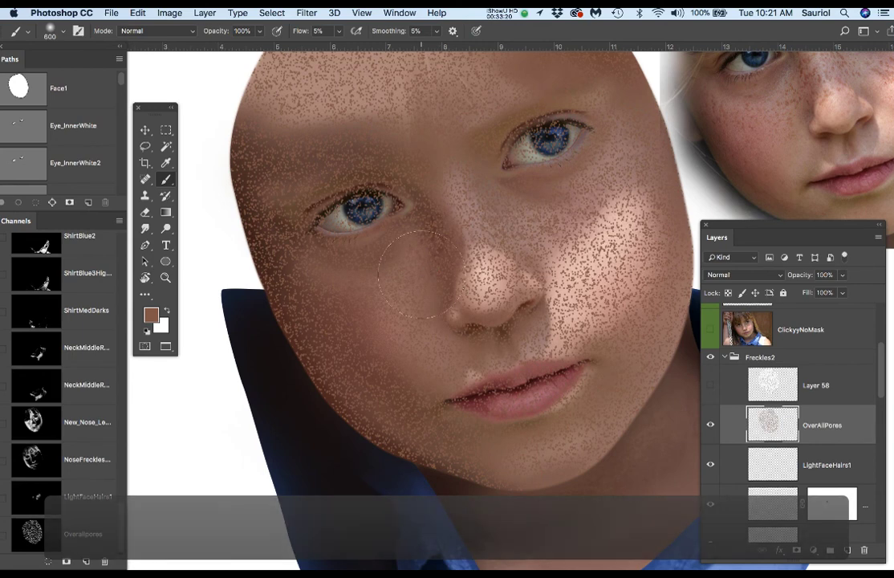
# - Darken the selected pore dots across the forehead, cheeks and chin with a very dark brown and a soft 900-pixel brush
pyautogui.click(151, 317)
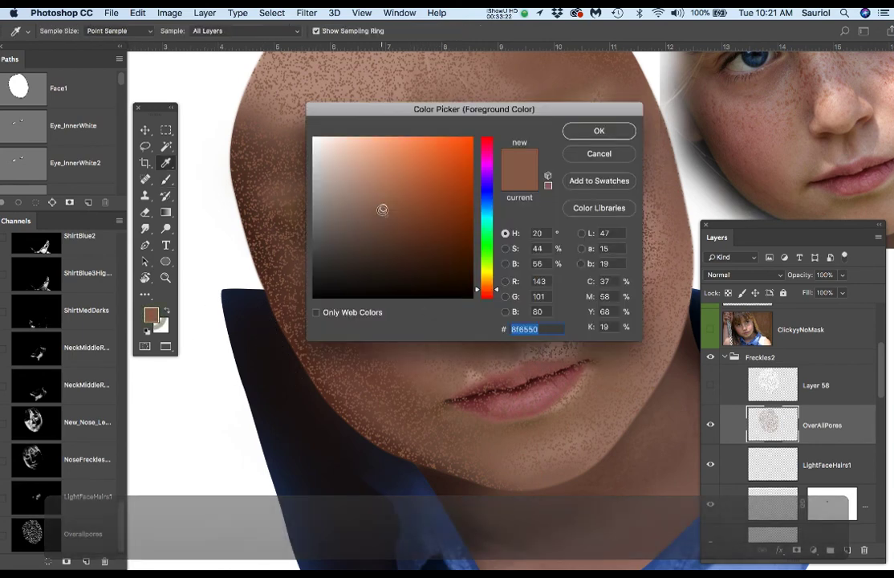
pyautogui.moveTo(385, 210); pyautogui.dragTo(431, 268)
pyautogui.click(586, 135)
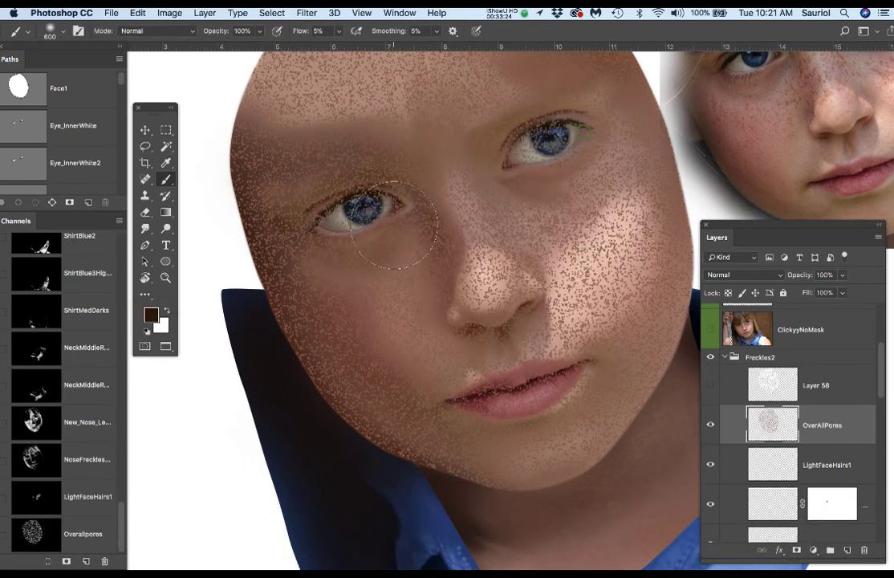
pyautogui.scroll(-3, 398, 223)
pyautogui.scroll(-4, 398, 223)
pyautogui.scroll(5, 398, 223)
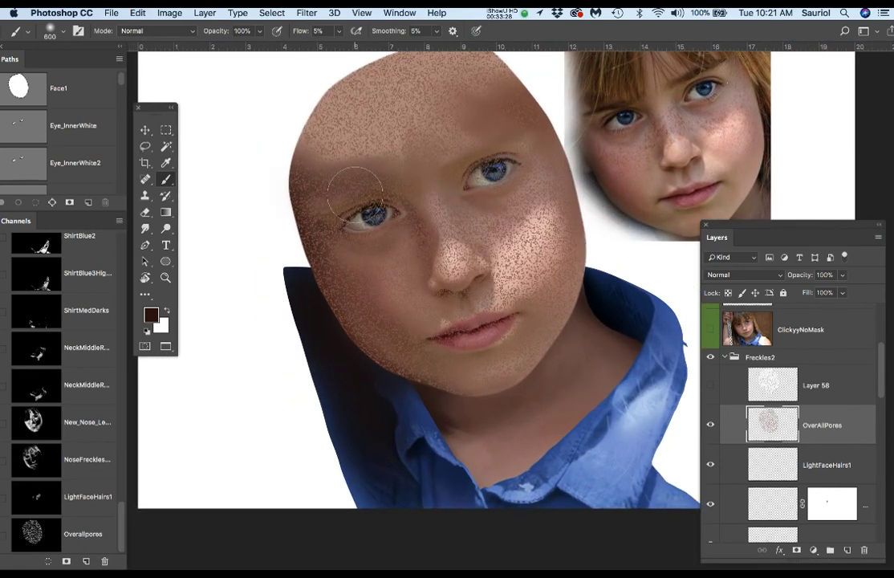
pyautogui.press(']')
pyautogui.press(']')
pyautogui.press(']')
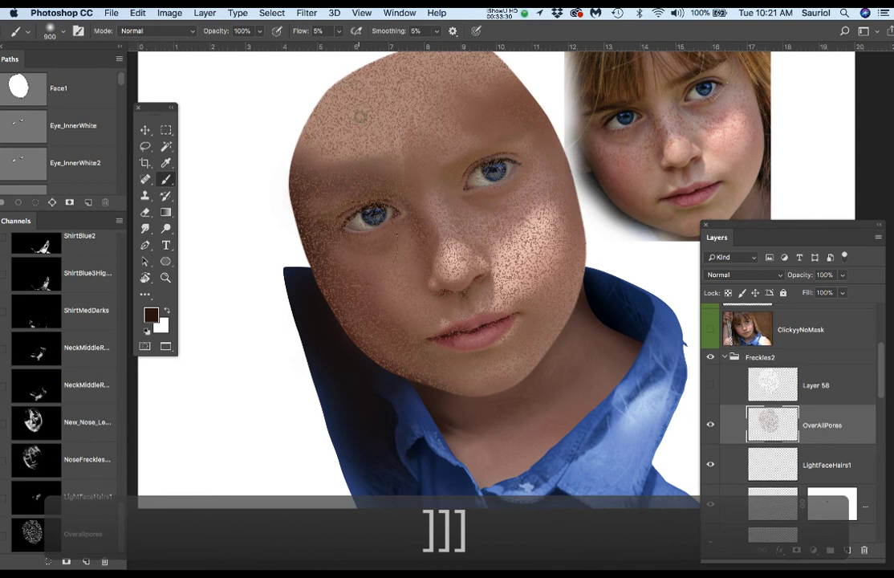
pyautogui.moveTo(360, 118)
pyautogui.mouseDown()
pyautogui.moveTo(318, 267)
pyautogui.moveTo(262, 221)
pyautogui.mouseUp()
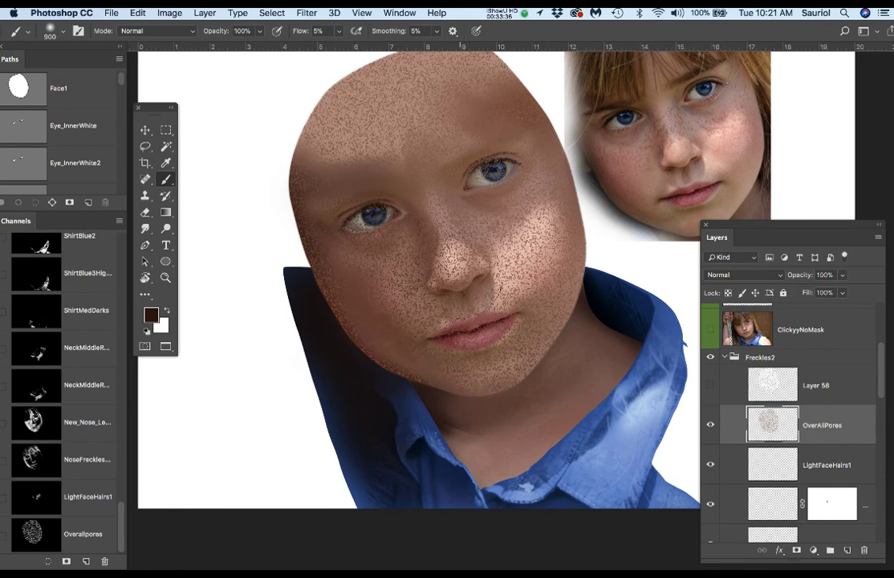
pyautogui.moveTo(455, 135)
pyautogui.mouseDown()
pyautogui.moveTo(470, 68)
pyautogui.moveTo(493, 44)
pyautogui.moveTo(508, 96)
pyautogui.mouseUp()
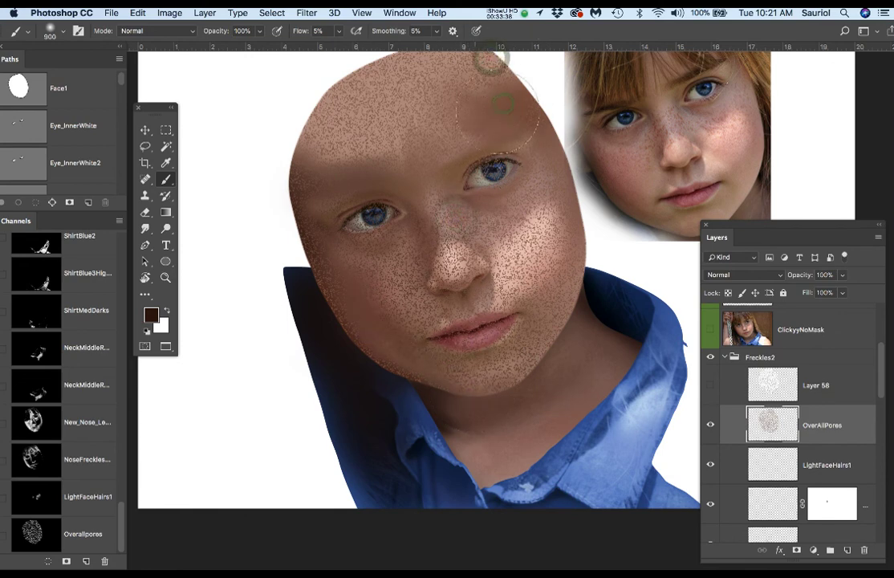
pyautogui.moveTo(336, 328); pyautogui.dragTo(425, 353)
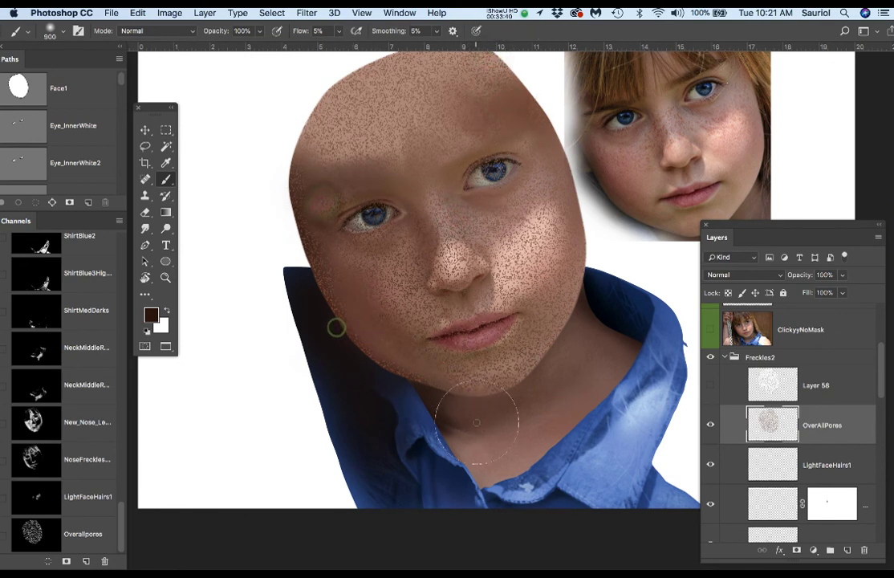
pyautogui.moveTo(476, 423)
pyautogui.mouseDown()
pyautogui.moveTo(491, 373)
pyautogui.moveTo(426, 163)
pyautogui.moveTo(550, 227)
pyautogui.moveTo(458, 261)
pyautogui.mouseUp()
# - Darken the pore dots along the face's outer edges with a near-black brown and a 500-pixel brush, then deselect the dots
pyautogui.click(152, 313)
pyautogui.moveTo(445, 273); pyautogui.dragTo(469, 287)
pyautogui.press('Return')
pyautogui.press('[')
pyautogui.press('[')
pyautogui.press('[')
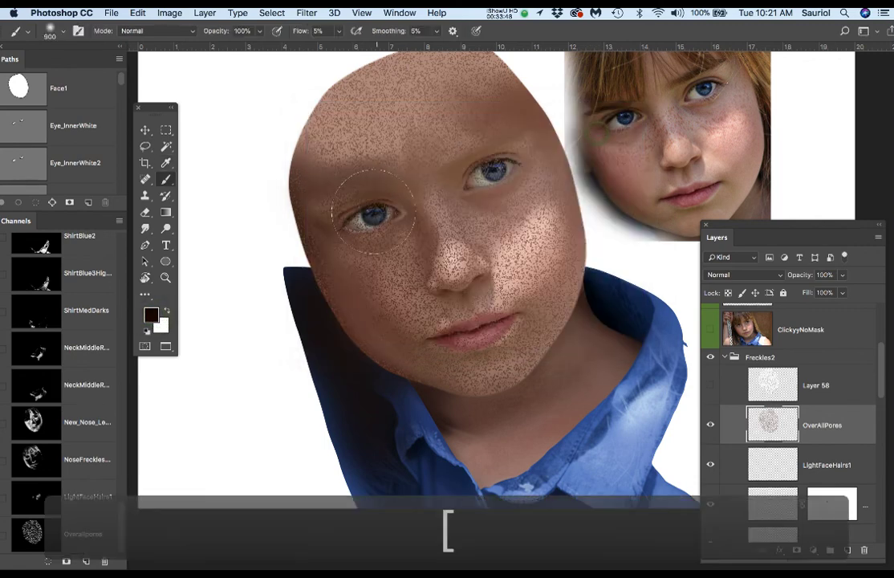
pyautogui.press('[')
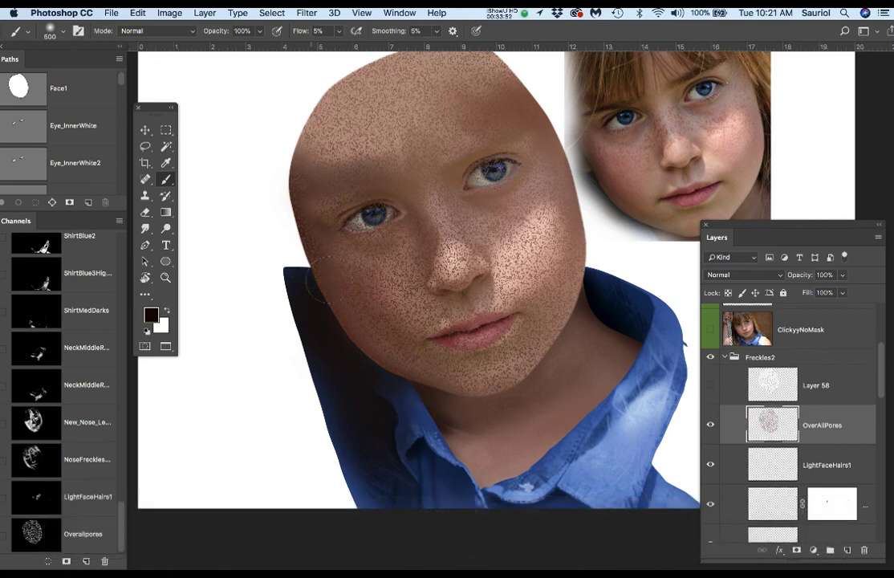
pyautogui.moveTo(331, 284)
pyautogui.mouseDown()
pyautogui.moveTo(561, 325)
pyautogui.moveTo(572, 265)
pyautogui.mouseUp()
pyautogui.moveTo(573, 185)
pyautogui.mouseDown()
pyautogui.moveTo(539, 127)
pyautogui.moveTo(544, 117)
pyautogui.mouseUp()
pyautogui.press('super+d')
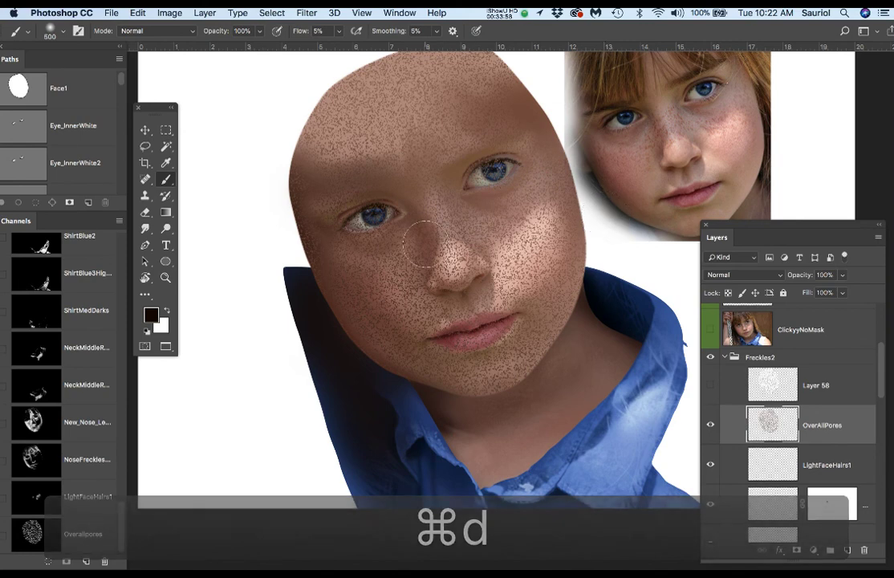
# - Add a white layer mask to the OverAllPores layer and make the layer's pixel content active
pyautogui.scroll(2, 469, 241)
pyautogui.scroll(3, 473, 237)
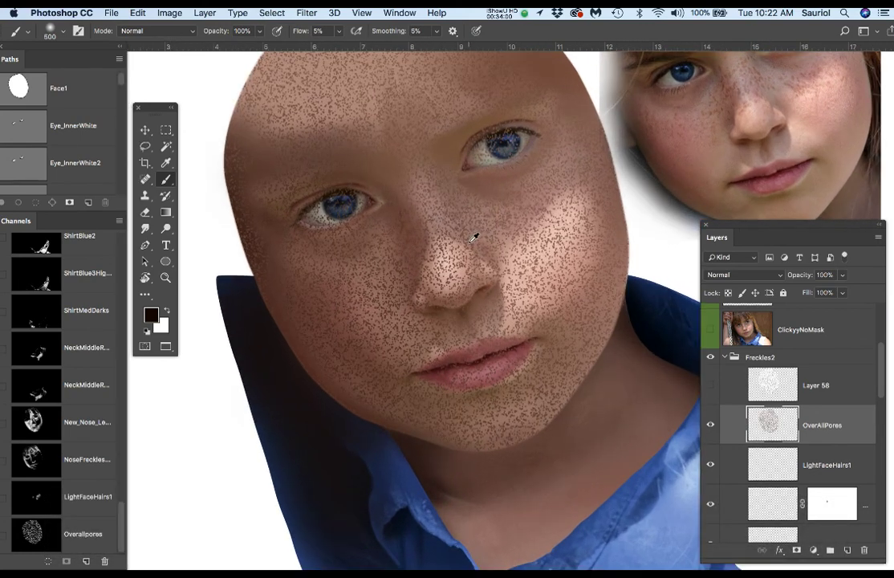
pyautogui.moveTo(542, 287); pyautogui.dragTo(530, 325)
pyautogui.press('super+r')
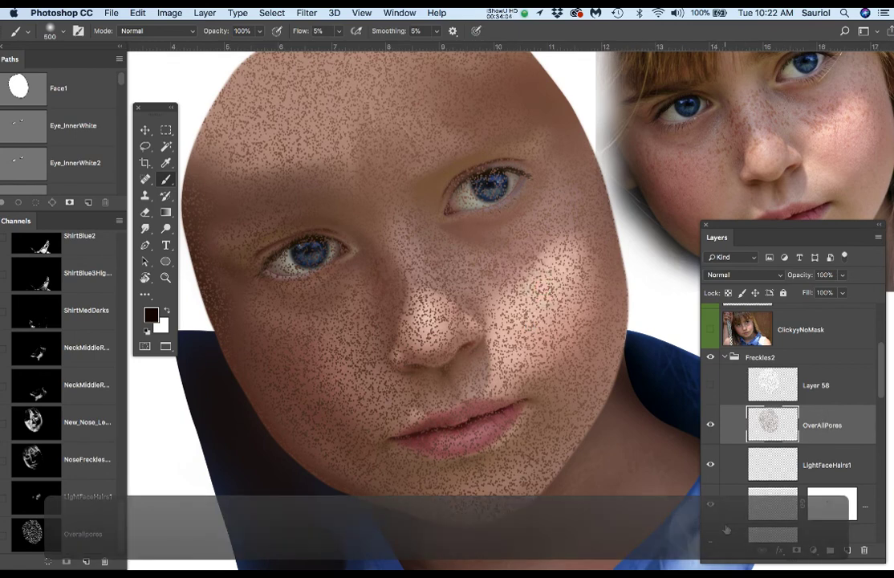
pyautogui.press('super+d')
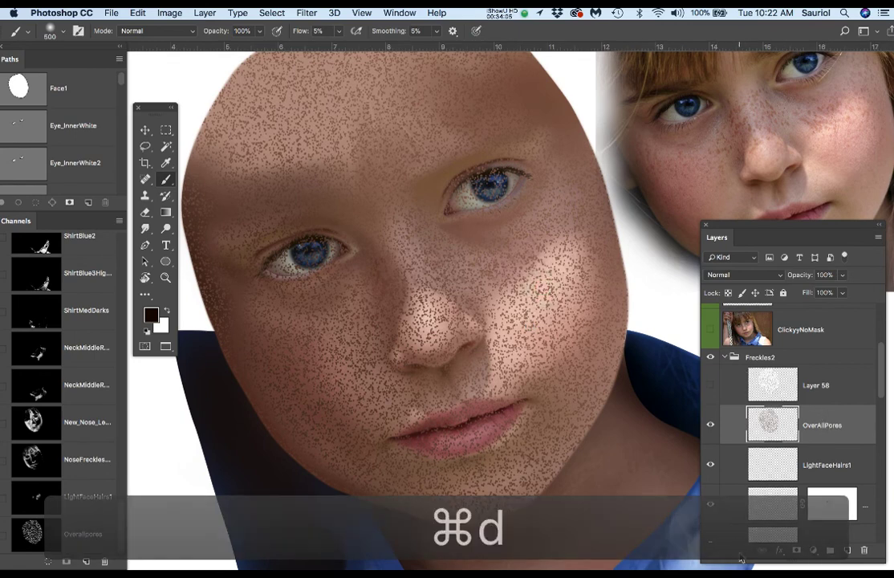
pyautogui.click(797, 551)
pyautogui.click(776, 423)
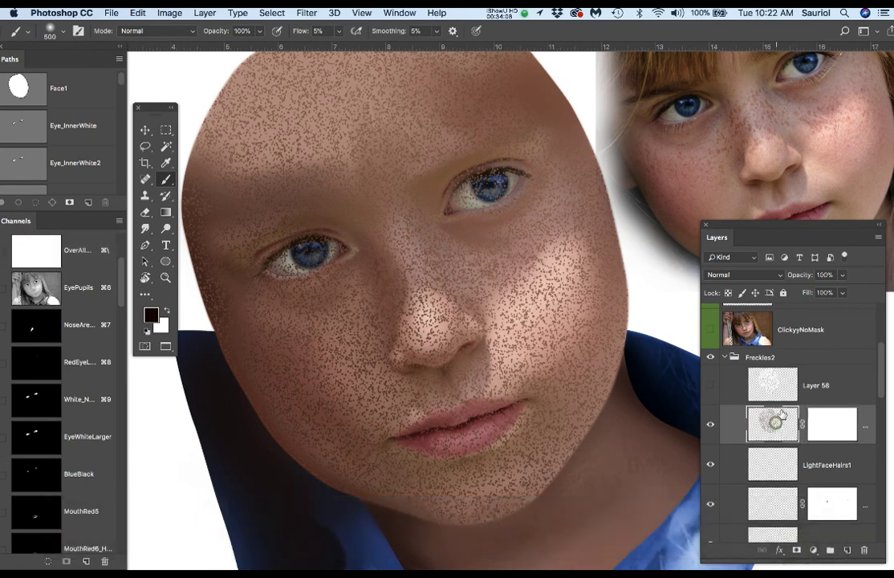
# - Lower the OverAllPores layer's opacity to 12% and compare the nose and cheek with the layer hidden and shown
pyautogui.click(843, 275)
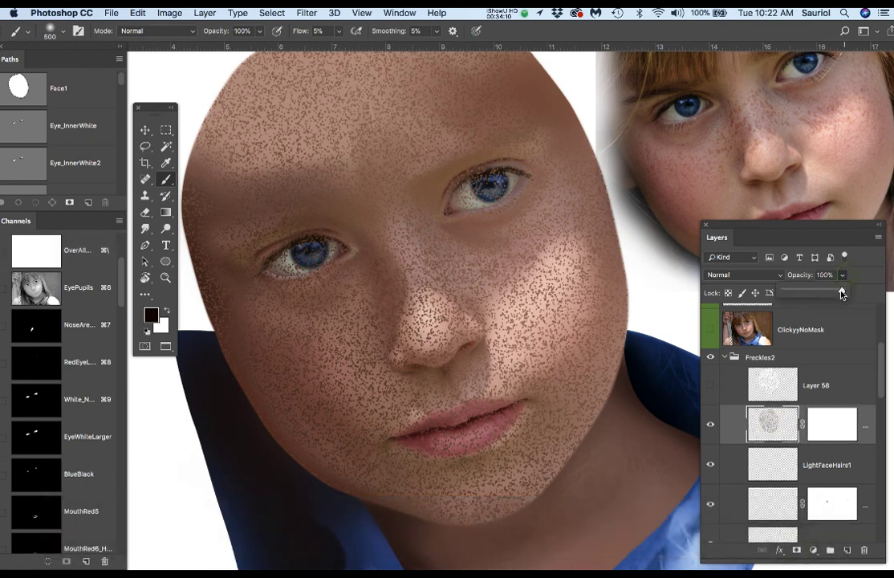
pyautogui.moveTo(841, 293); pyautogui.dragTo(791, 302)
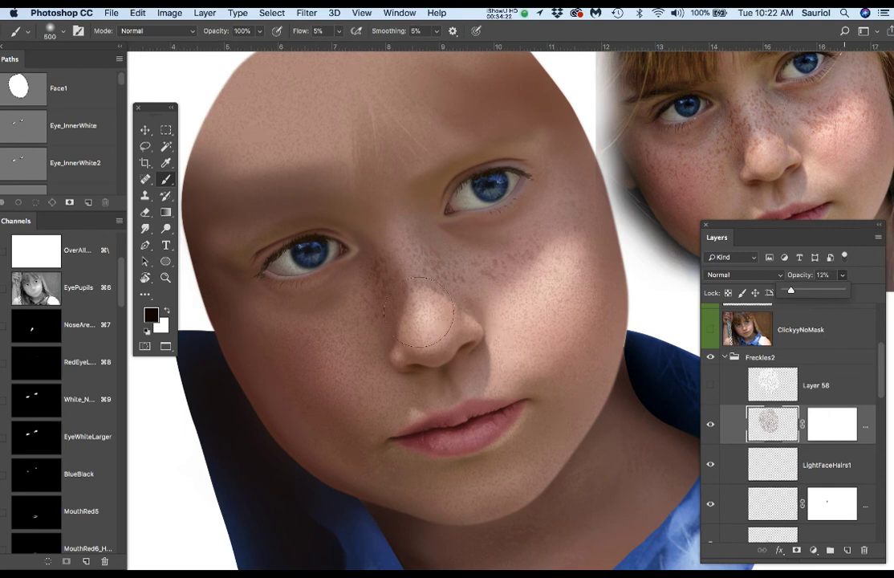
pyautogui.scroll(8, 472, 300)
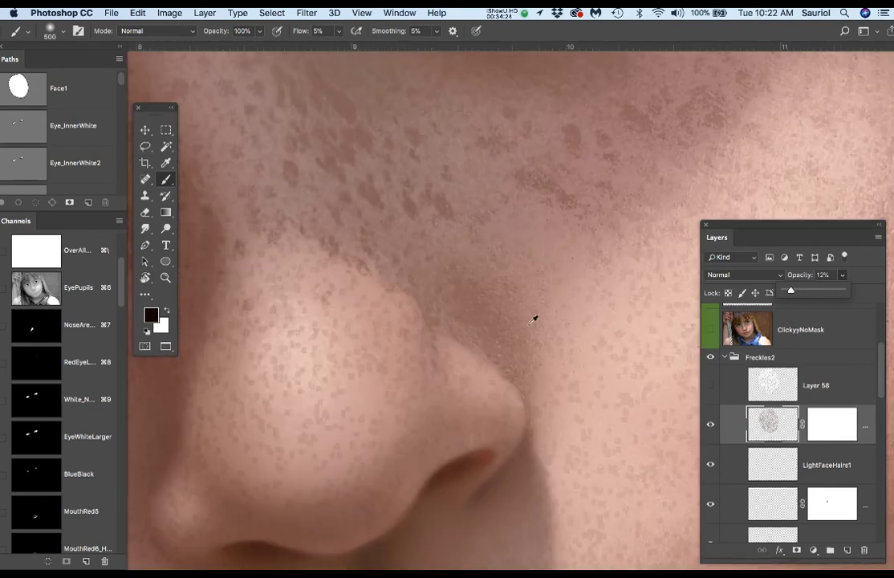
pyautogui.moveTo(535, 316); pyautogui.dragTo(351, 273)
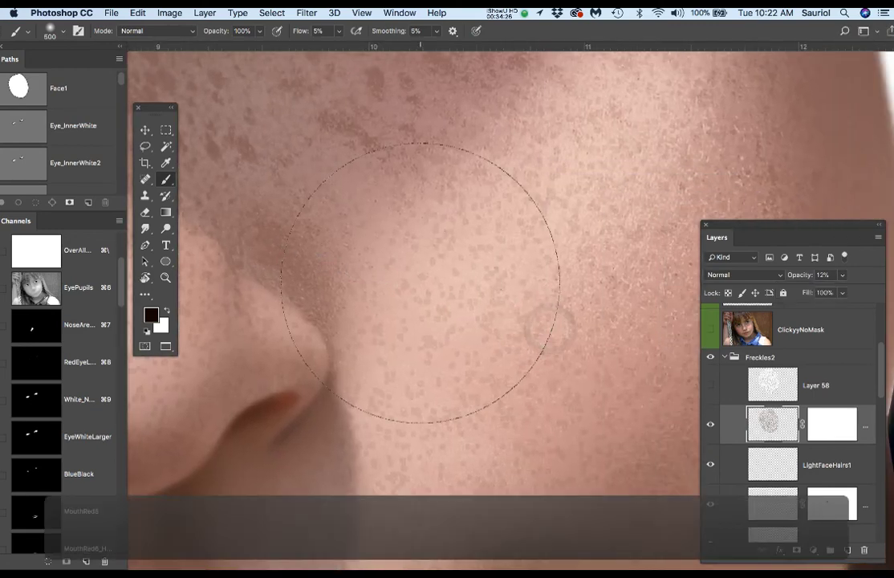
pyautogui.click(711, 425)
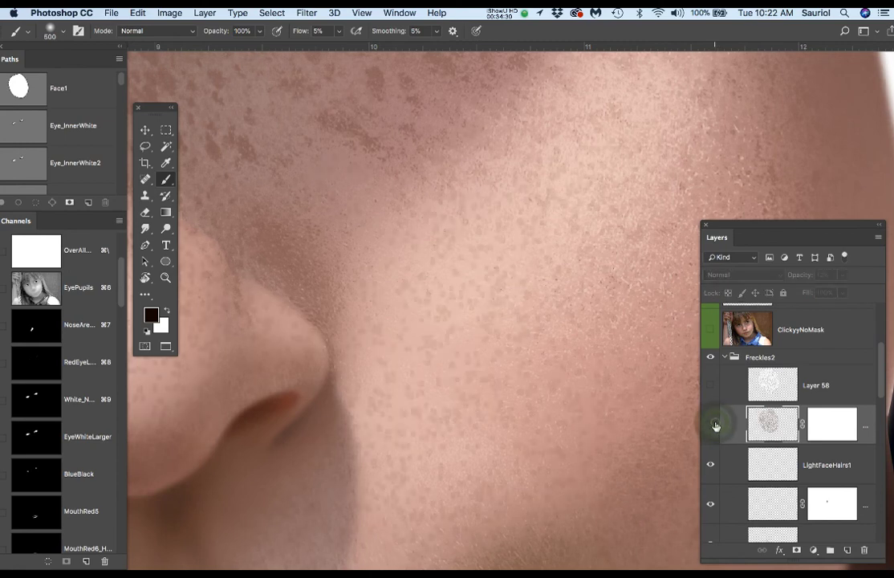
pyautogui.click(711, 426)
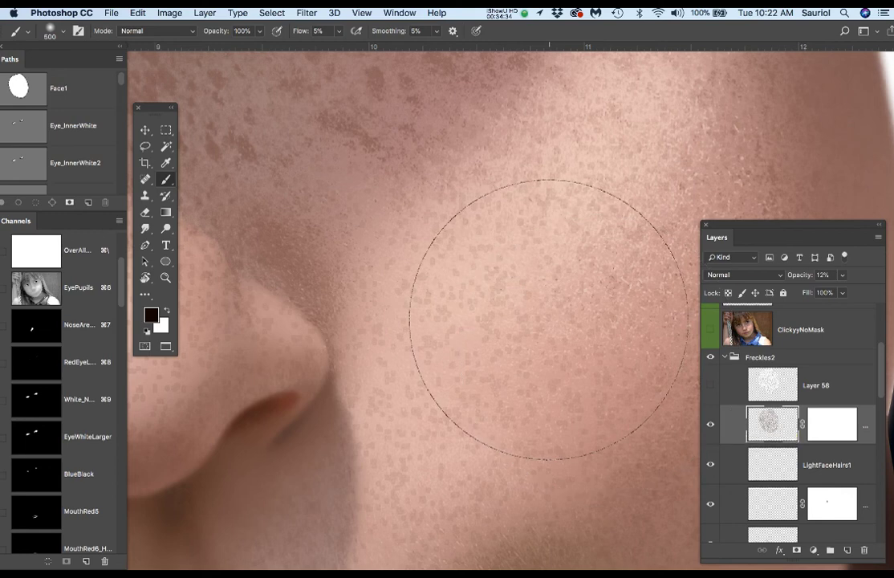
pyautogui.keyDown('alt'); pyautogui.scroll(-2, 514, 294); pyautogui.keyUp('alt')
pyautogui.scroll(-3, 512, 294)
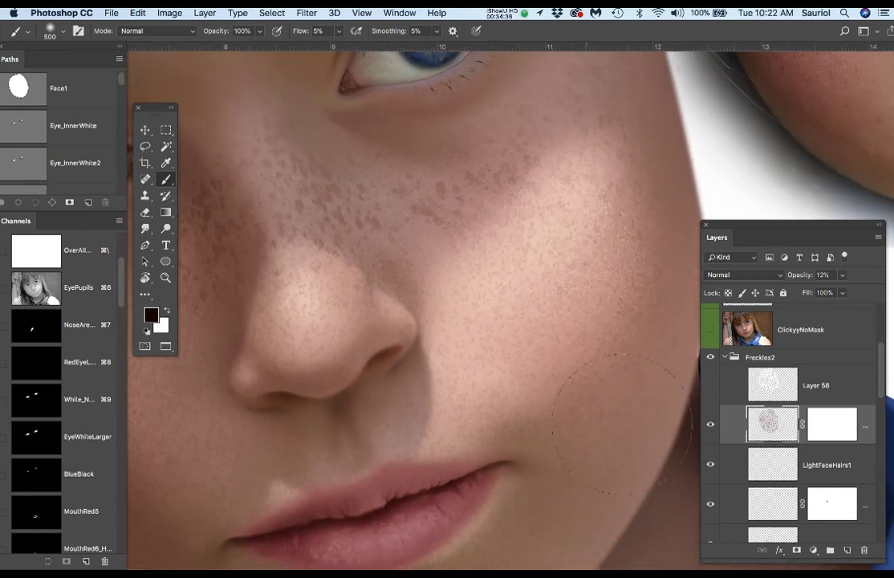
# - Fade the pores on the bright cheek and the nose by painting black on the OverAllPores mask with a 250-pixel brush
pyautogui.click(810, 432)
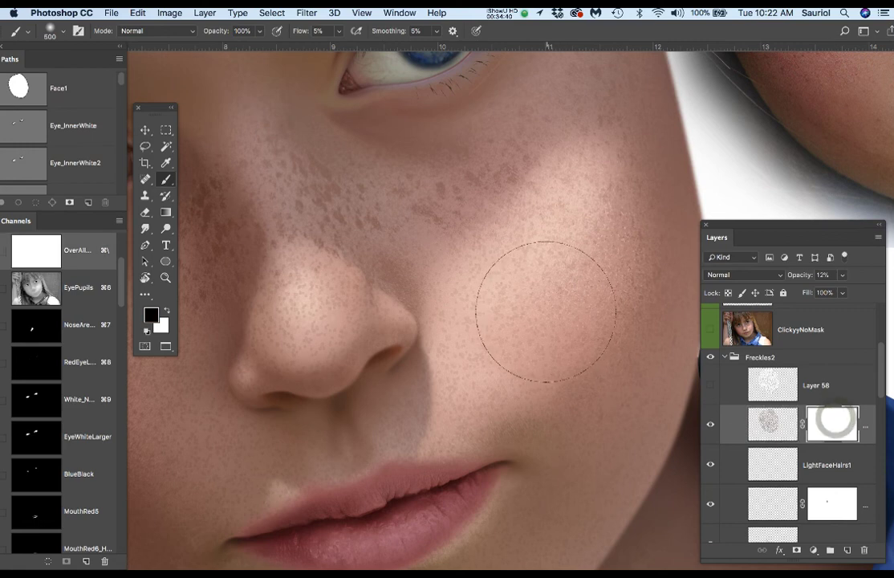
pyautogui.press('[')
pyautogui.press('[')
pyautogui.press('[')
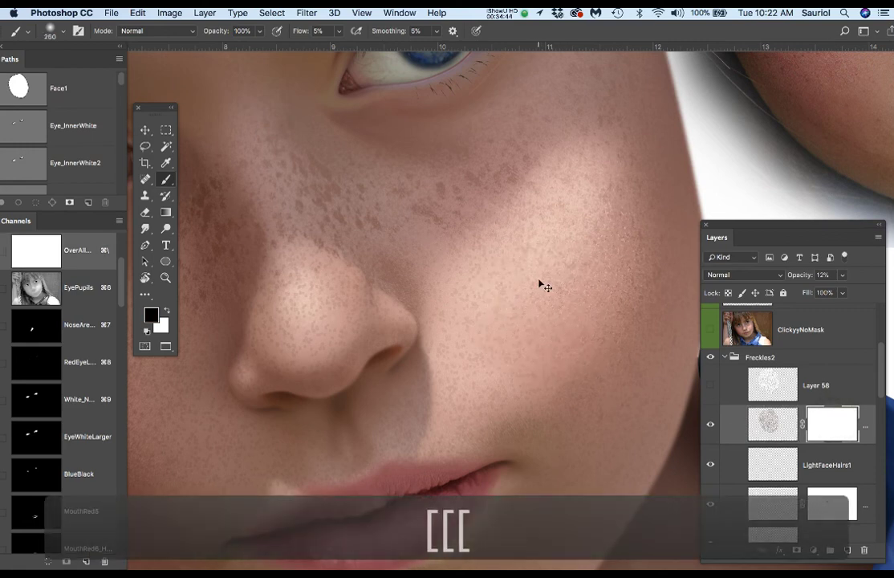
pyautogui.press('super+d')
pyautogui.click(545, 255)
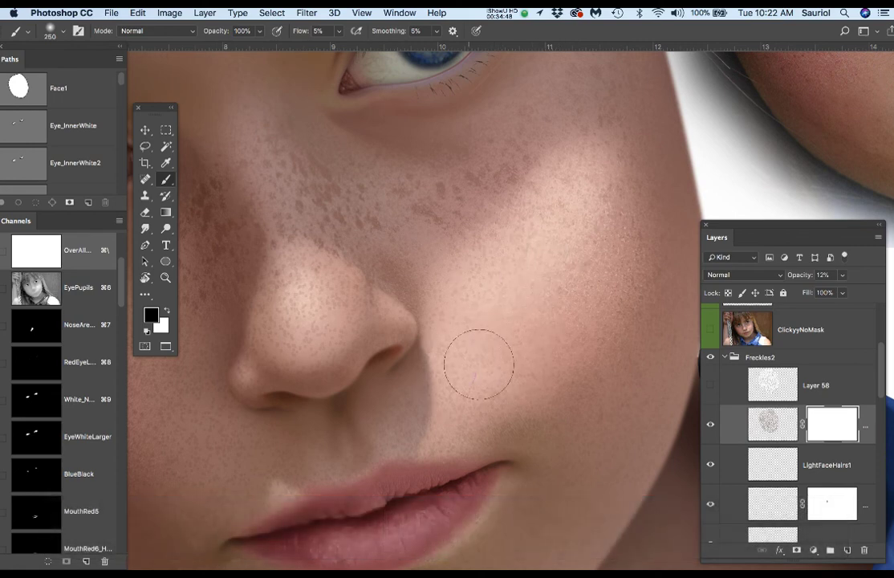
pyautogui.moveTo(474, 441)
pyautogui.mouseDown()
pyautogui.moveTo(532, 313)
pyautogui.moveTo(554, 230)
pyautogui.moveTo(549, 265)
pyautogui.moveTo(540, 254)
pyautogui.moveTo(523, 309)
pyautogui.mouseUp()
pyautogui.click(311, 353)
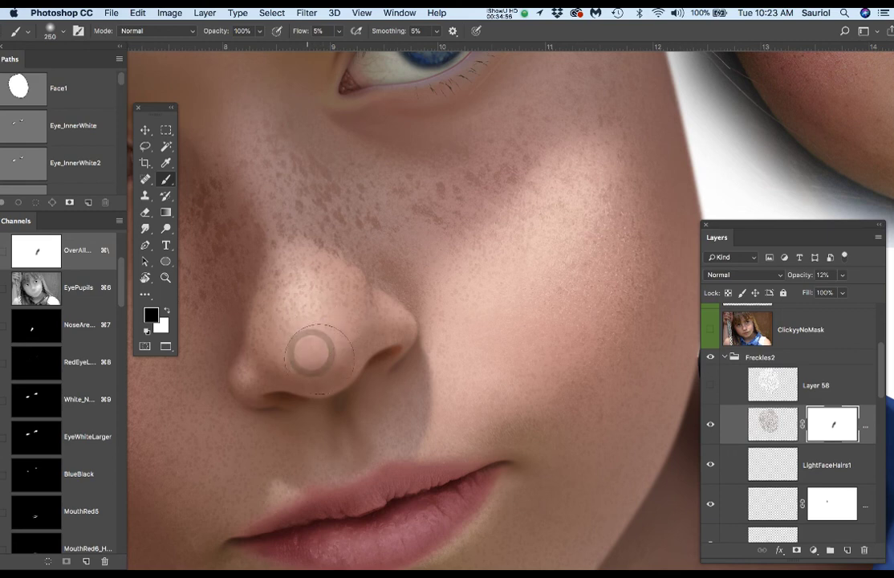
pyautogui.moveTo(320, 355)
pyautogui.mouseDown()
pyautogui.moveTo(300, 398)
pyautogui.moveTo(300, 354)
pyautogui.moveTo(324, 300)
pyautogui.moveTo(291, 327)
pyautogui.mouseUp()
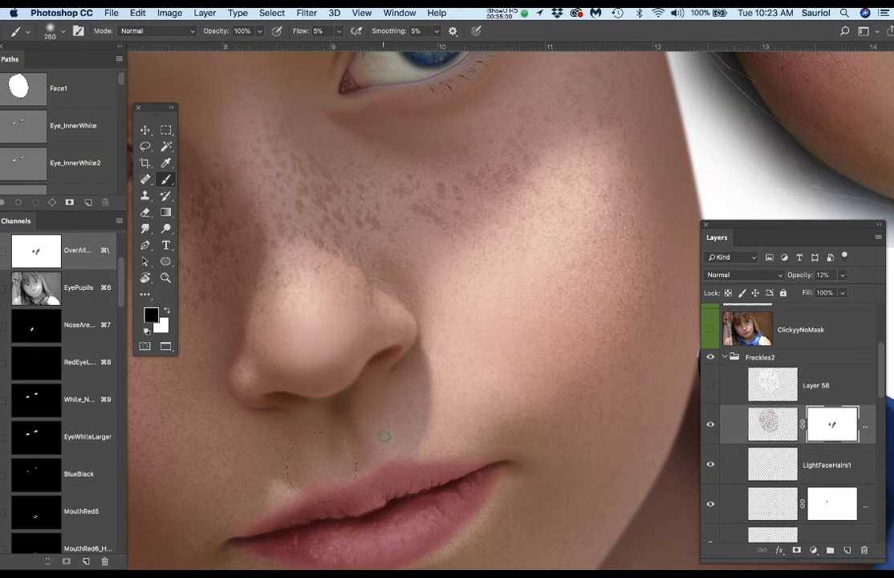
# - Paint black on the OverAllPores mask over the lips to remove the pores there
pyautogui.moveTo(383, 523); pyautogui.dragTo(399, 397)
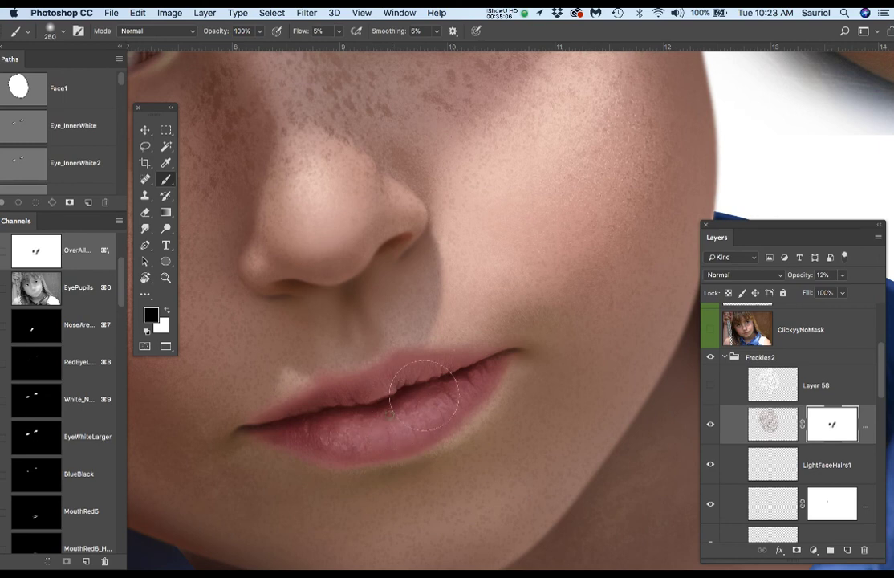
pyautogui.click(390, 416)
pyautogui.moveTo(398, 366); pyautogui.dragTo(353, 412)
# - Paint black on the OverAllPores mask over both eyes and the surrounding lids to remove the pores there
pyautogui.moveTo(354, 46); pyautogui.dragTo(433, 458)
pyautogui.press('space')
pyautogui.press('space')
pyautogui.moveTo(455, 276); pyautogui.dragTo(473, 491)
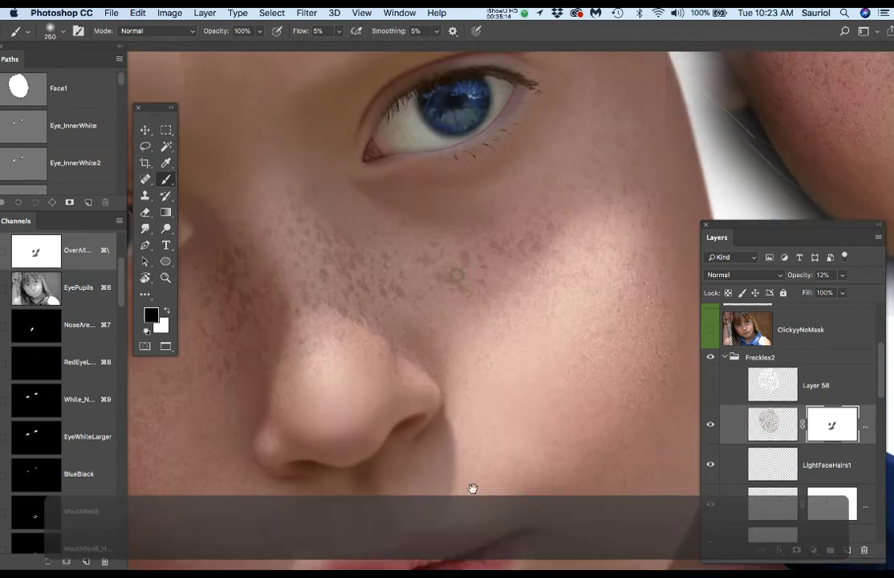
pyautogui.scroll(3, 466, 182)
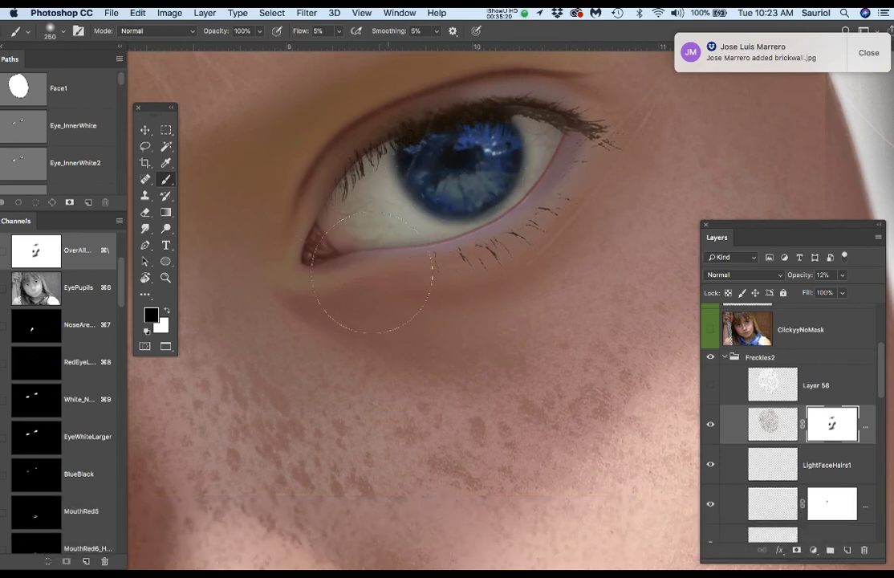
pyautogui.scroll(-2, 360, 287)
pyautogui.moveTo(427, 402); pyautogui.dragTo(694, 373)
pyautogui.moveTo(294, 364); pyautogui.dragTo(410, 293)
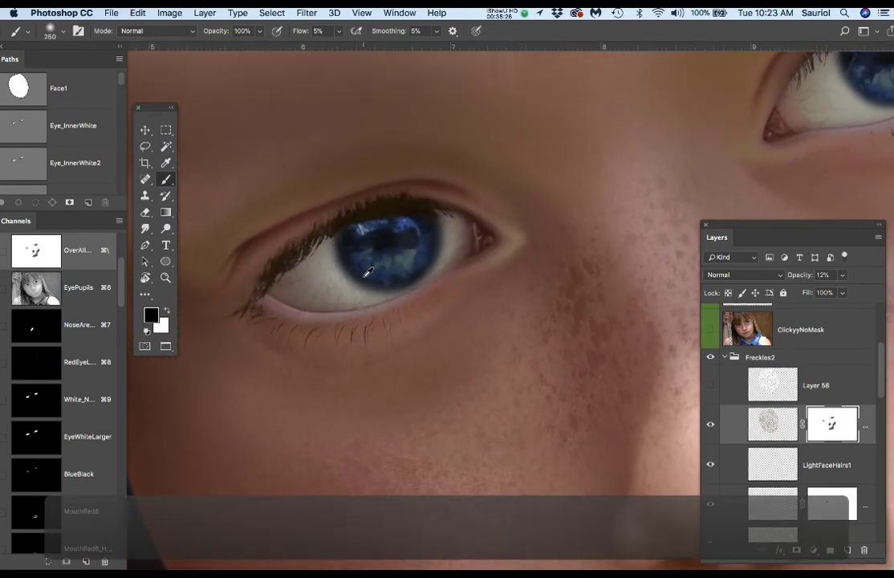
pyautogui.scroll(2, 365, 277)
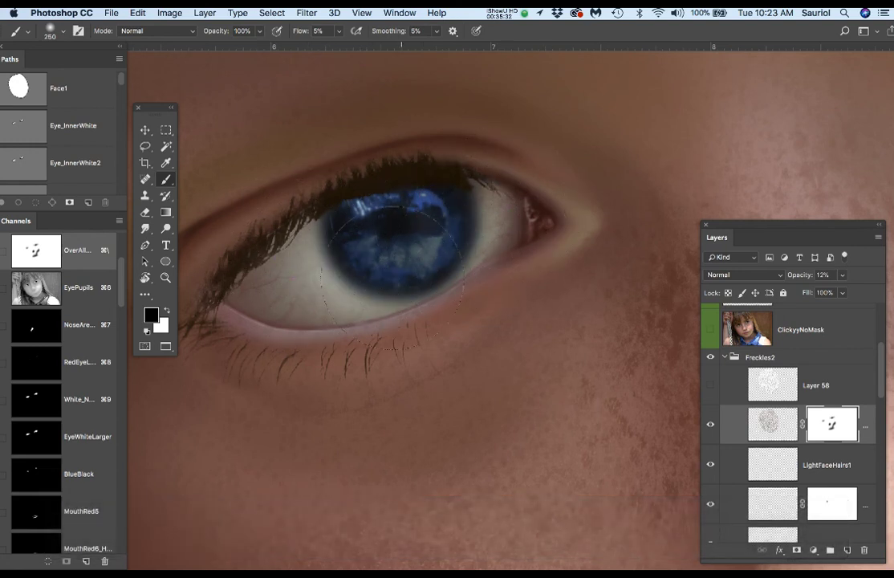
# - Hide the guides and inspect the pore texture across the whole face beside the reference photo
pyautogui.scroll(-5, 443, 281)
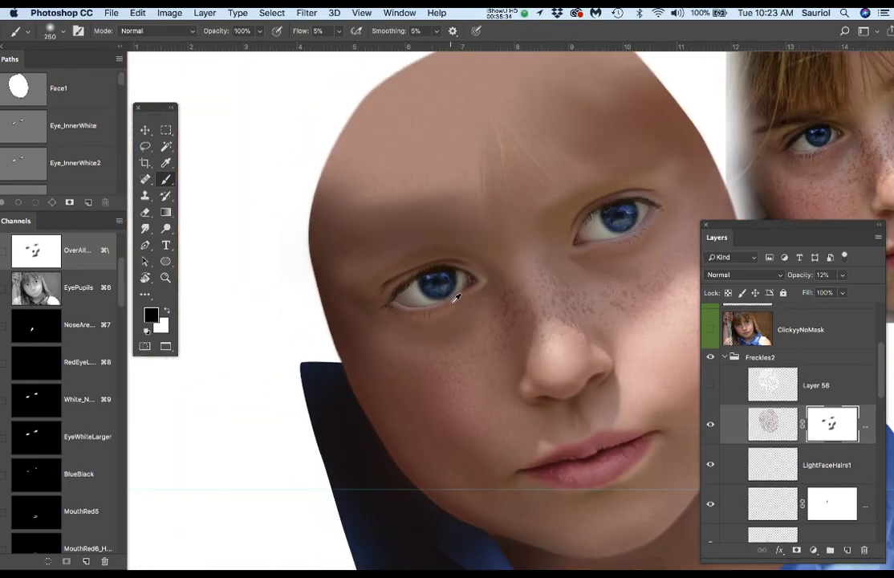
pyautogui.moveTo(577, 355); pyautogui.dragTo(434, 305)
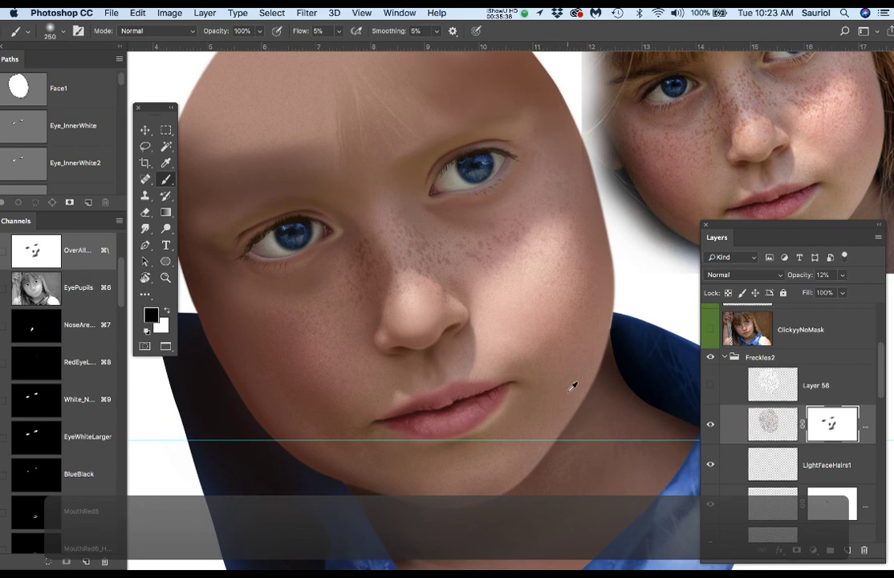
pyautogui.scroll(2, 572, 387)
pyautogui.press('super+semicolon')
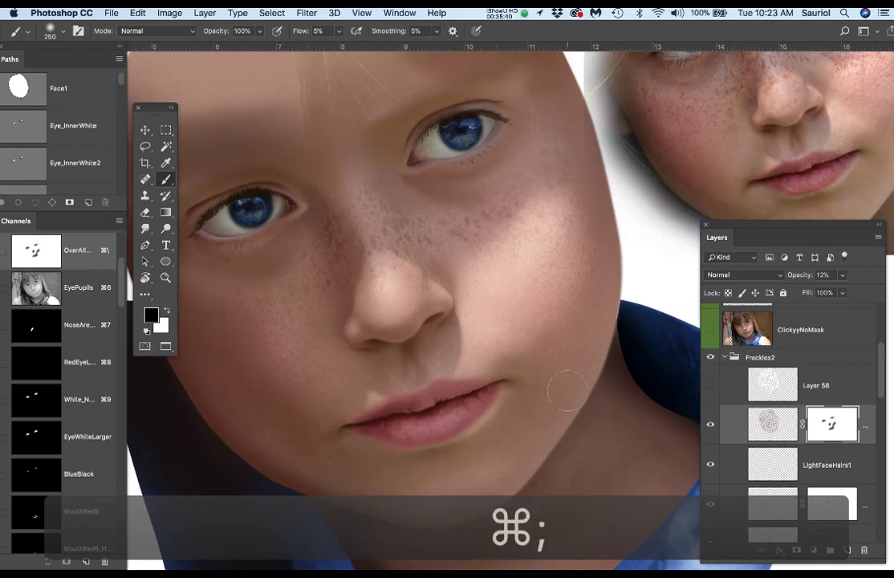
pyautogui.moveTo(565, 343); pyautogui.dragTo(590, 386)
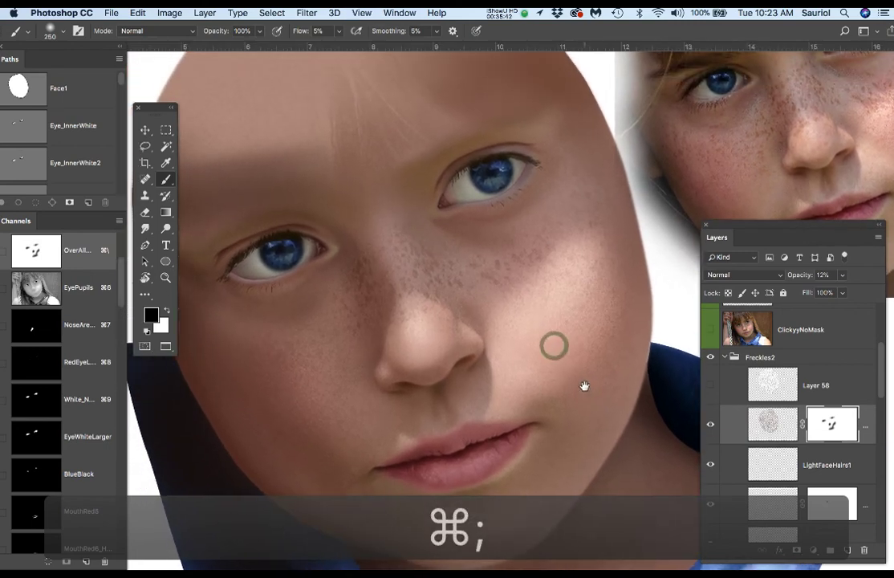
# - Compare the face with and without the pore layer, and against the ClickyyNoMask reference photo, around the nose and cheeks
pyautogui.click(712, 426)
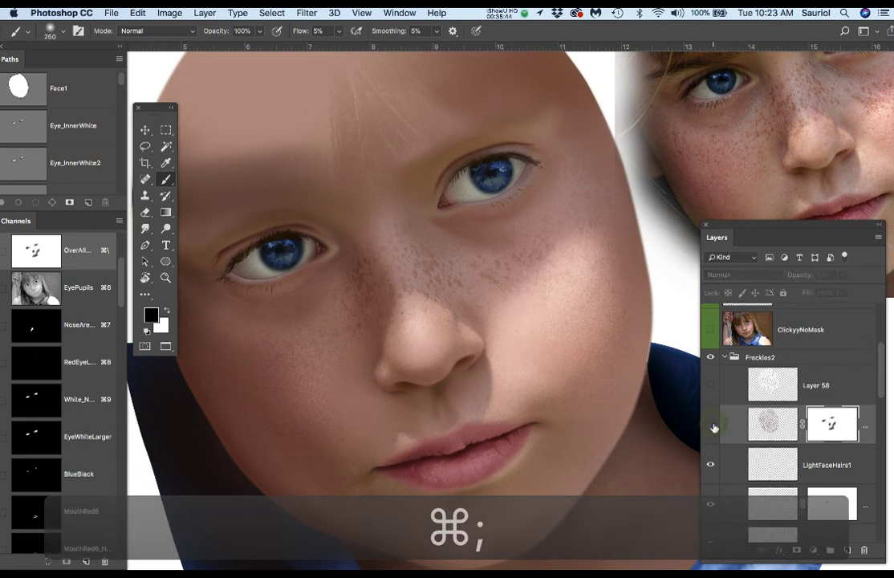
pyautogui.click(714, 426)
pyautogui.keyDown('super'); pyautogui.click(381, 377); pyautogui.keyUp('super')
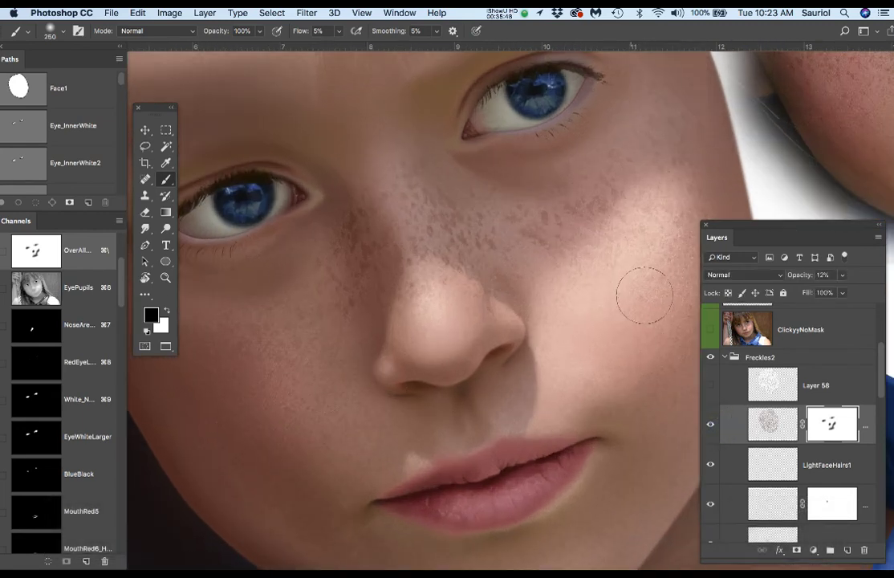
pyautogui.click(711, 334)
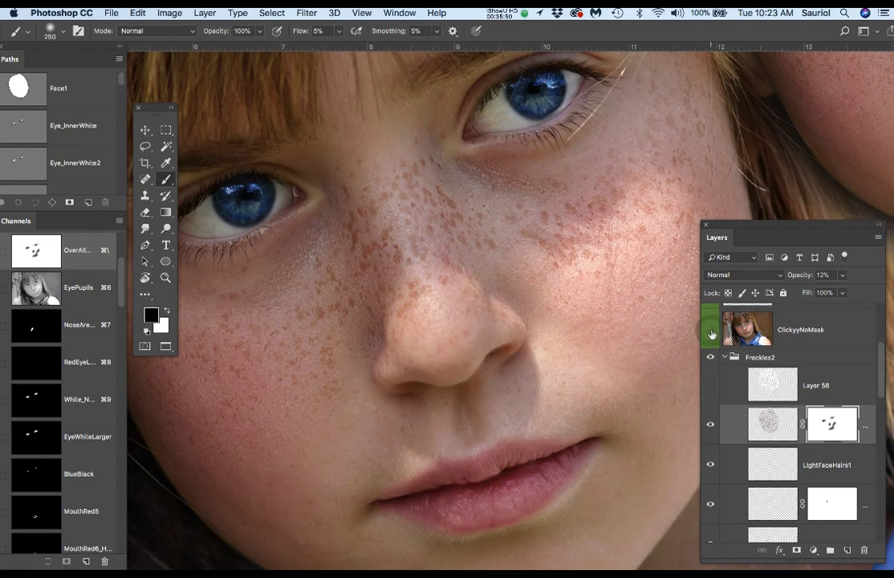
pyautogui.click(711, 335)
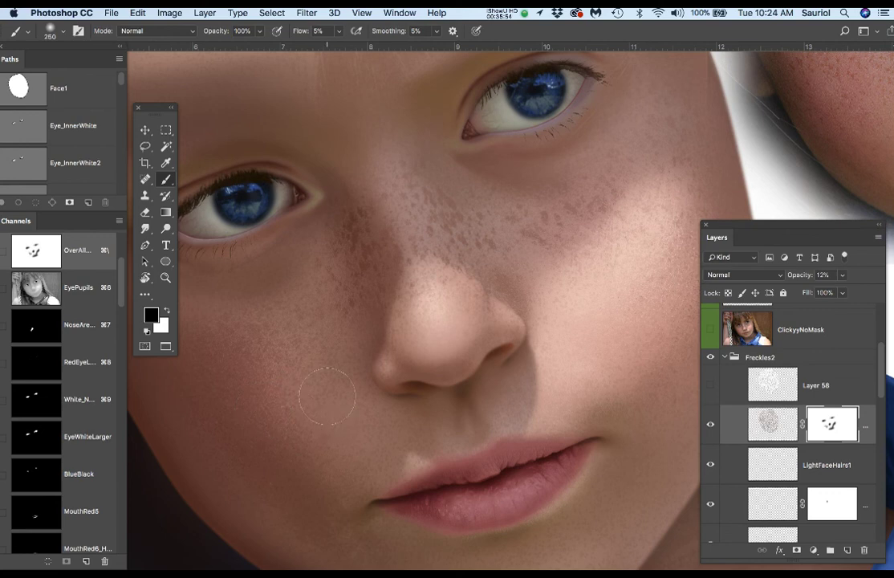
pyautogui.scroll(-5, 343, 393)
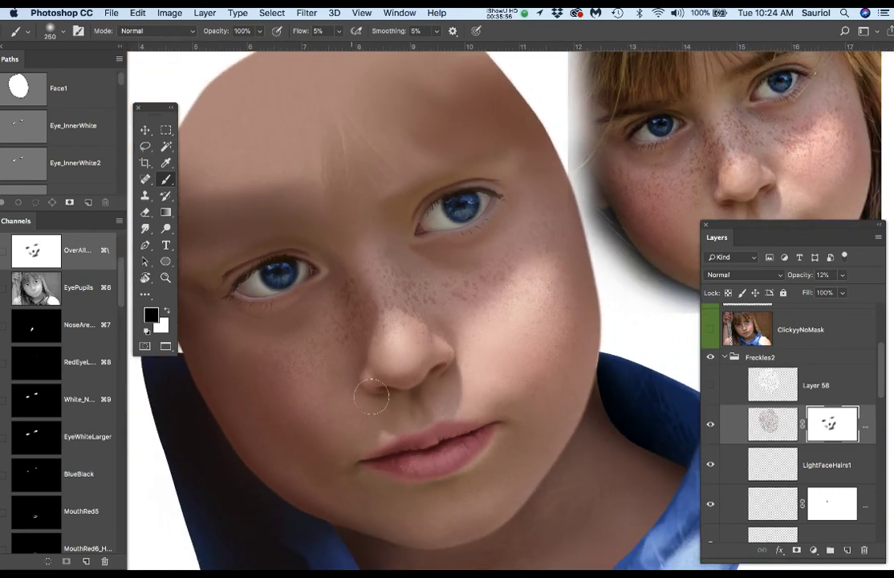
# - Compare the face with the Freckles2 group hidden and shown, leave the group visible, and save the document
pyautogui.click(711, 358)
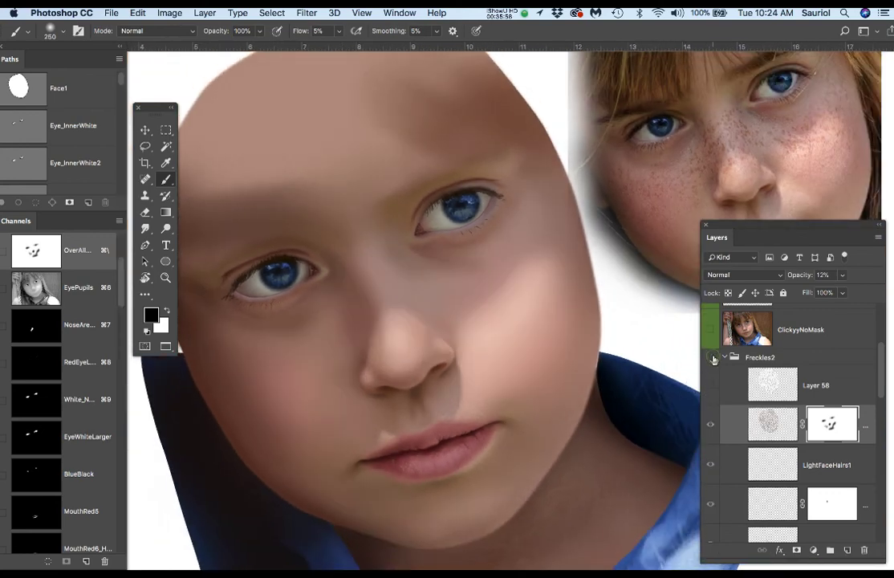
pyautogui.click(710, 358)
pyautogui.click(710, 358)
pyautogui.click(711, 358)
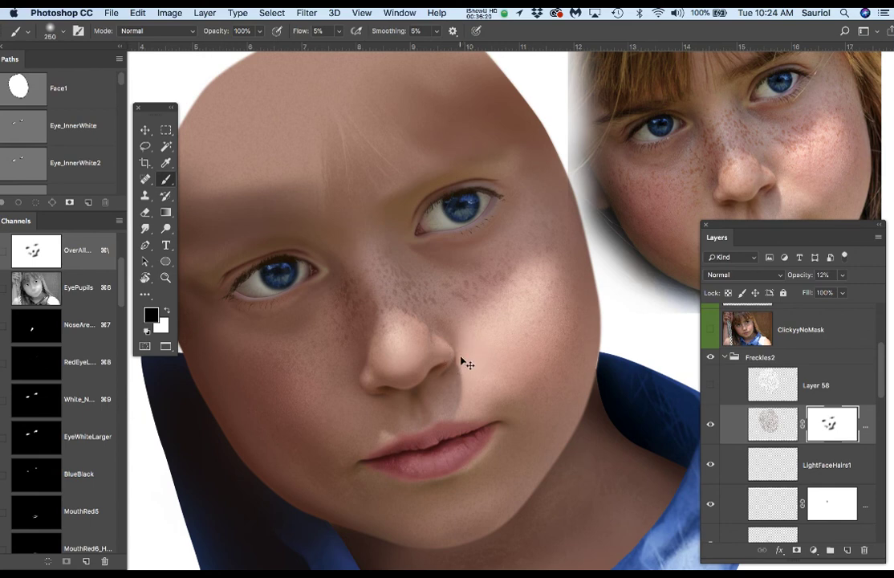
pyautogui.press('super+s')
# - Display the Overallpores channel by itself and load it as a selection
pyautogui.scroll(-15, 63, 525)
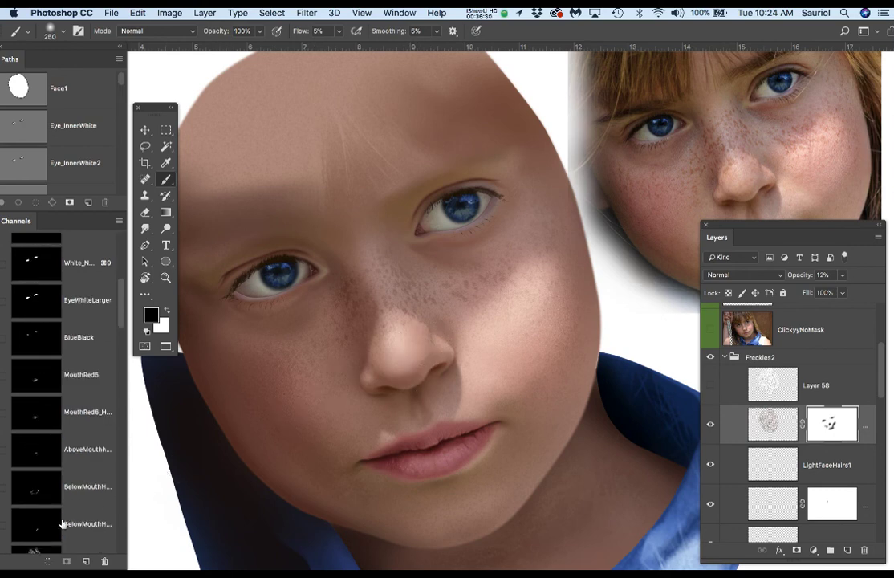
pyautogui.scroll(-8, 63, 525)
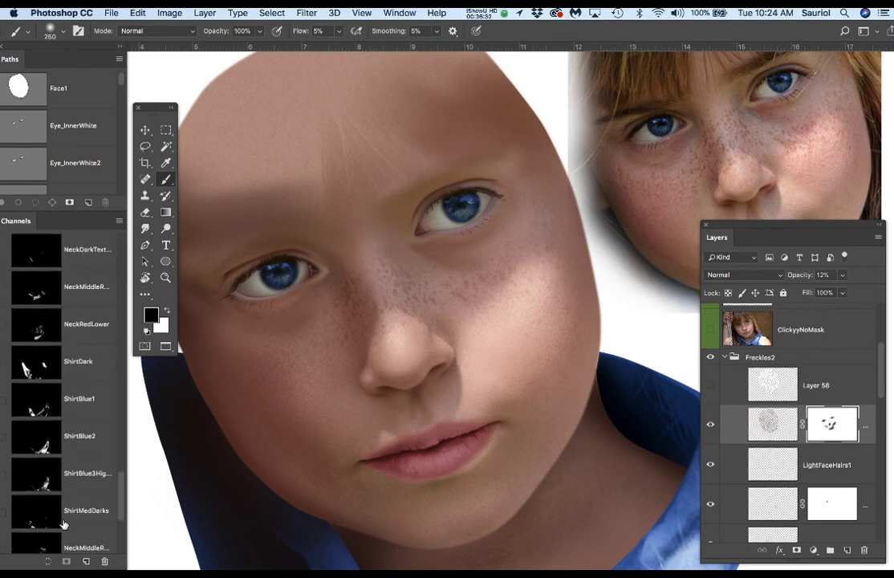
pyautogui.click(45, 533)
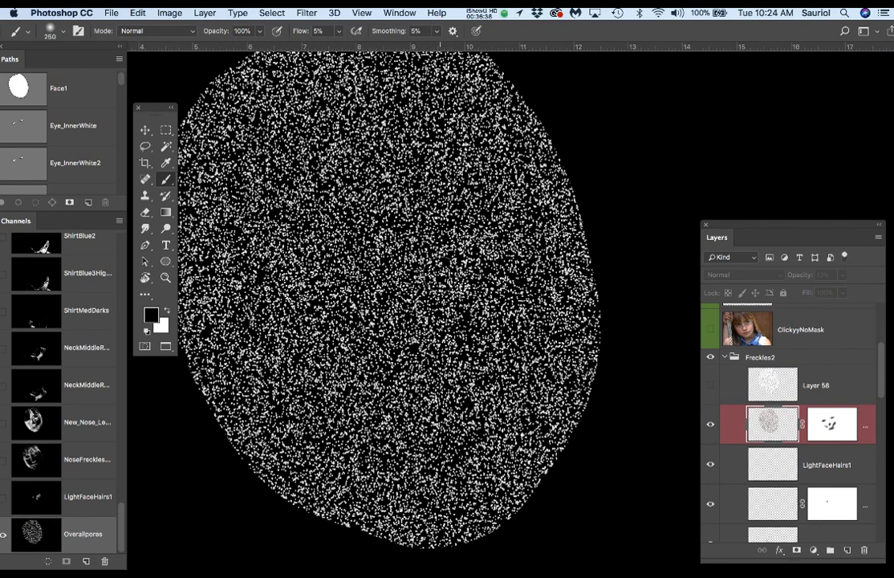
pyautogui.moveTo(398, 274); pyautogui.dragTo(447, 308)
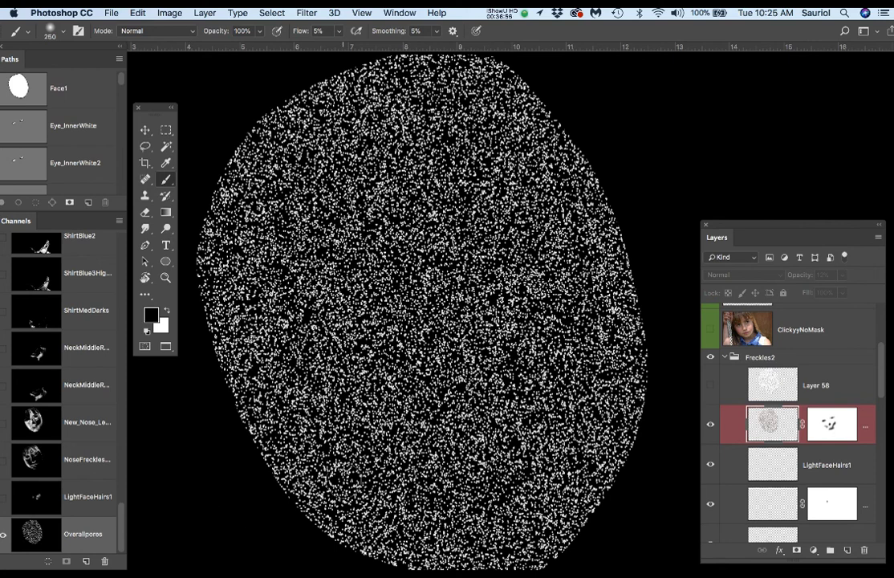
pyautogui.keyDown('super'); pyautogui.click(33, 536); pyautogui.keyUp('super')
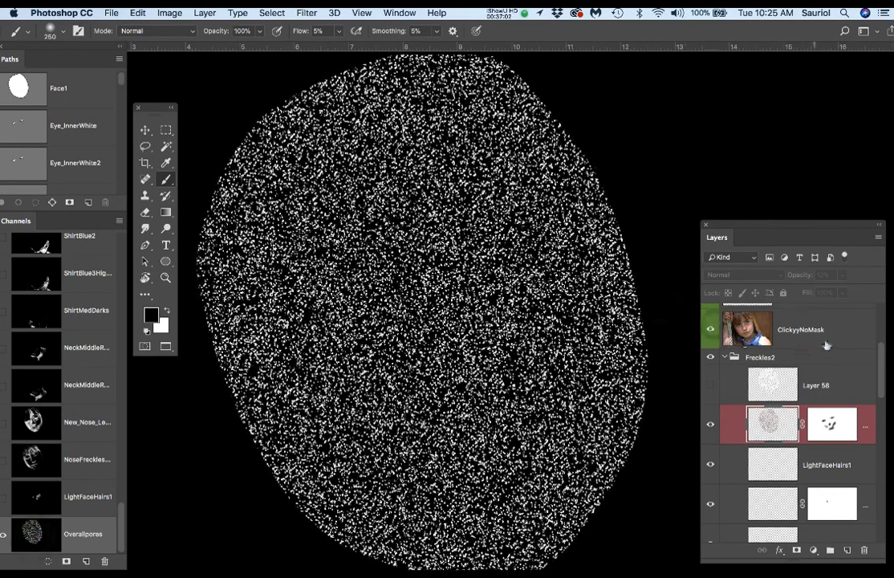
# - Isolate the pore selection over white by showing MoveWhiteLayer and hiding the ClickyyNoMask layer and the Freckles2 group
pyautogui.click(823, 328)
pyautogui.scroll(-10, 821, 369)
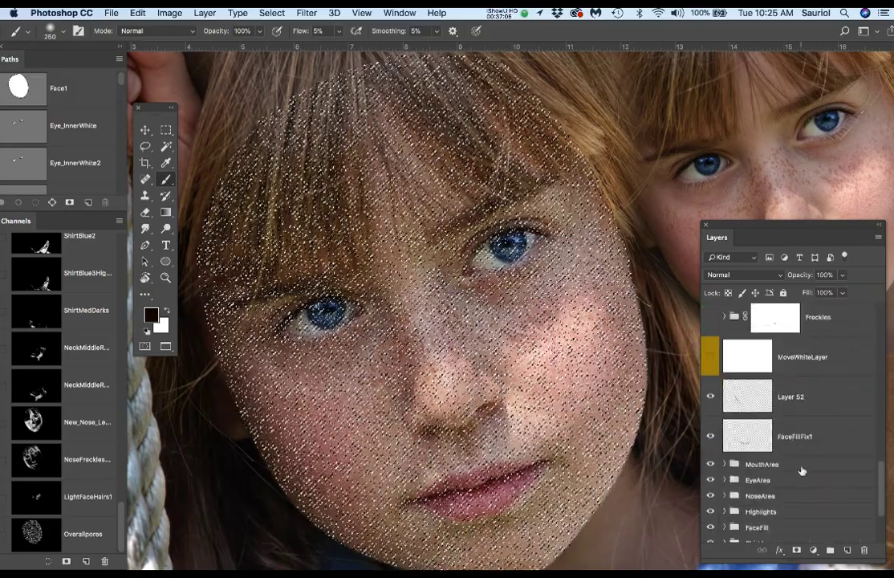
pyautogui.click(711, 357)
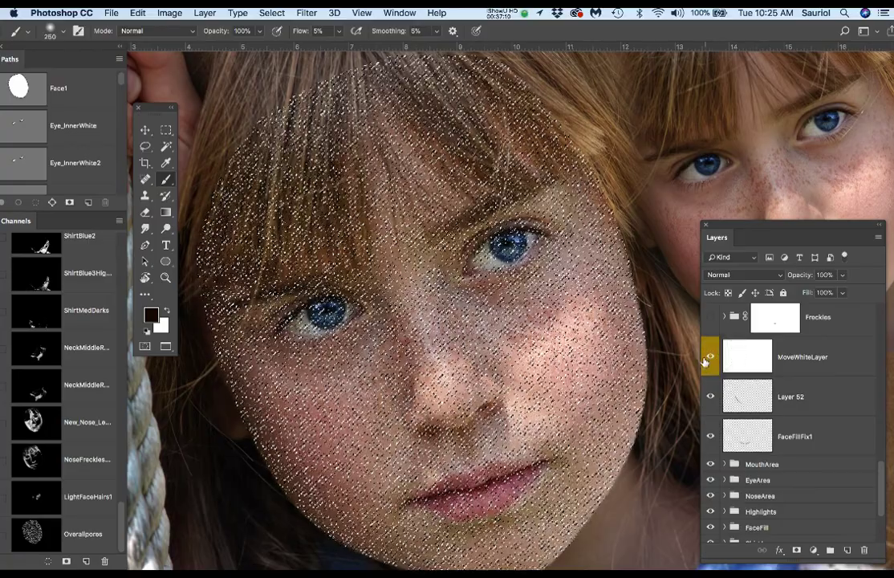
pyautogui.scroll(8, 744, 370)
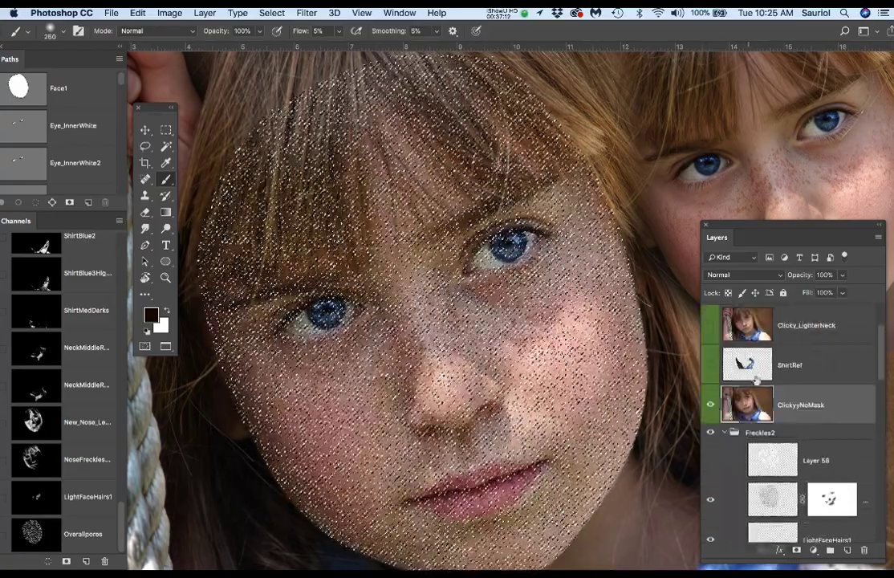
pyautogui.click(710, 404)
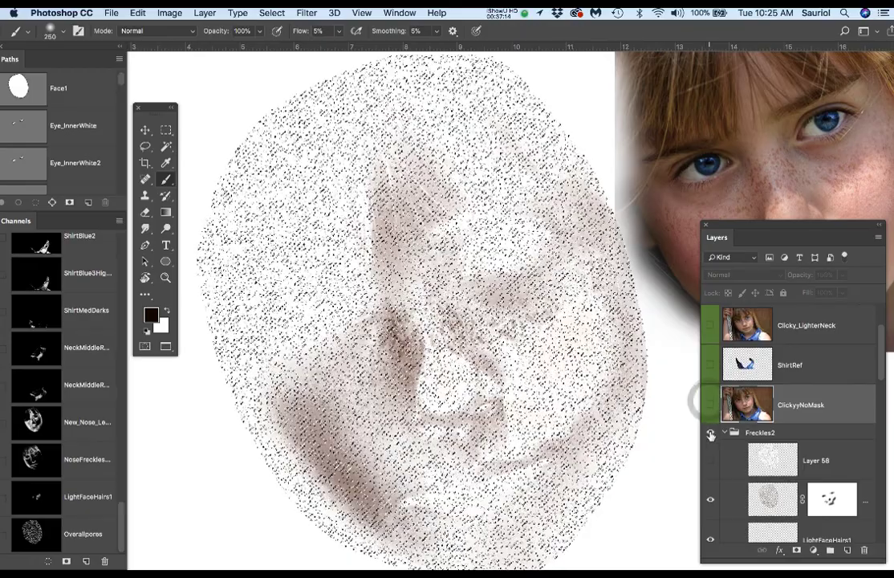
pyautogui.click(710, 434)
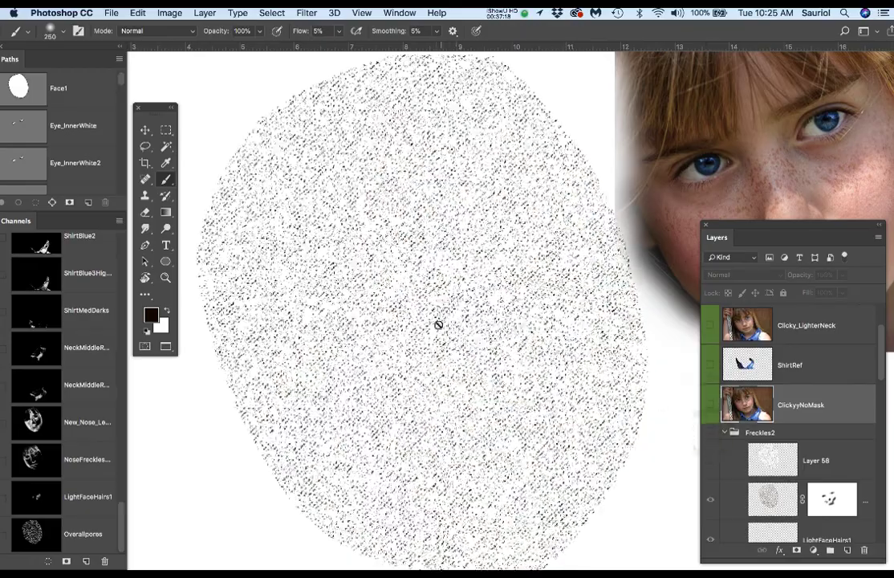
pyautogui.scroll(3, 444, 297)
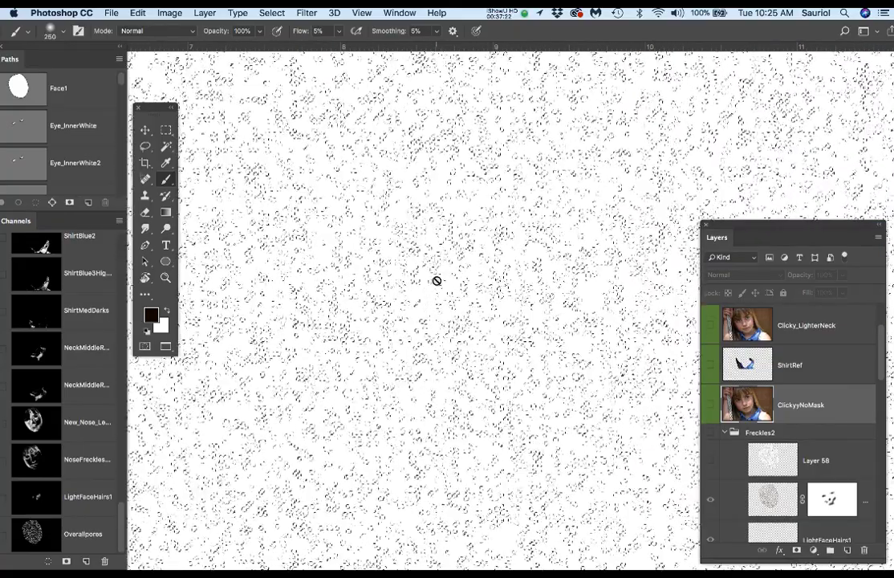
# - Convert the Overallpores selection to a work path with a tolerance of 0.5 pixels
pyautogui.click(119, 59)
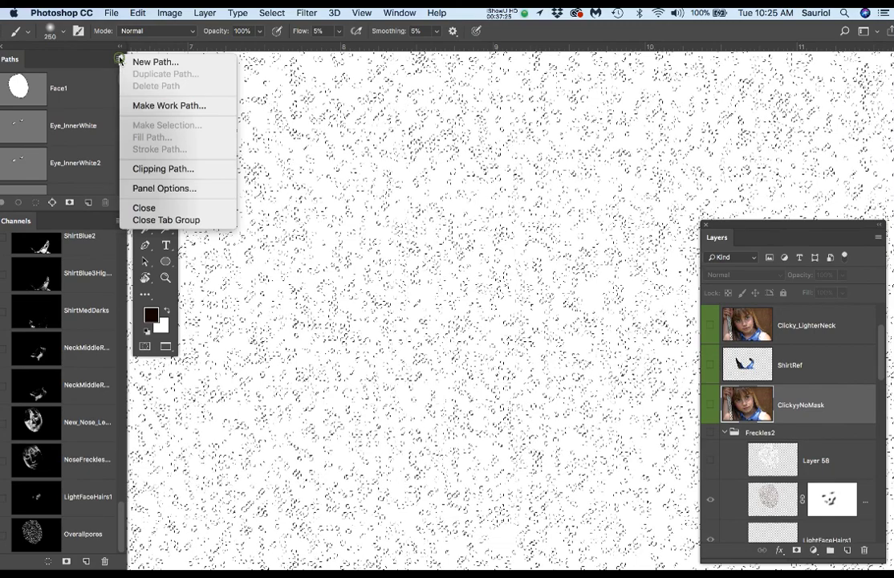
pyautogui.click(150, 112)
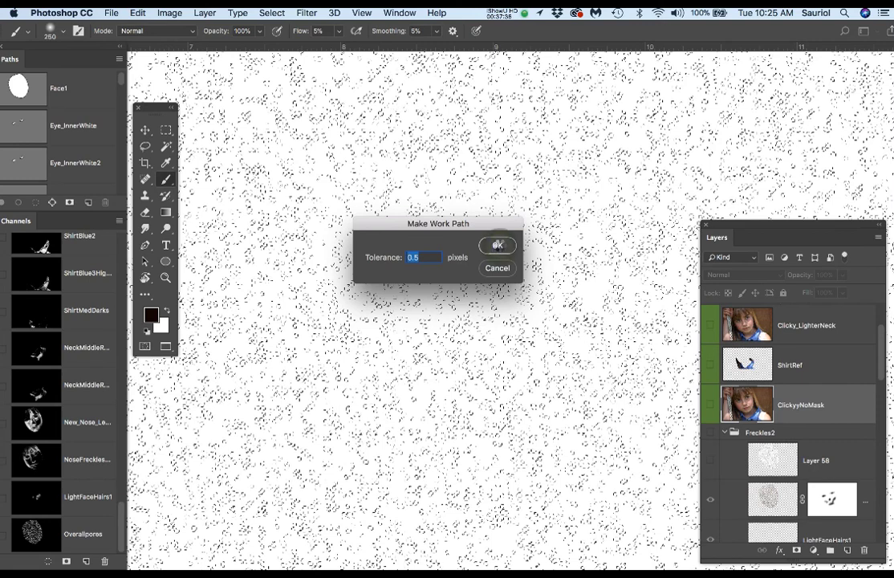
pyautogui.click(498, 246)
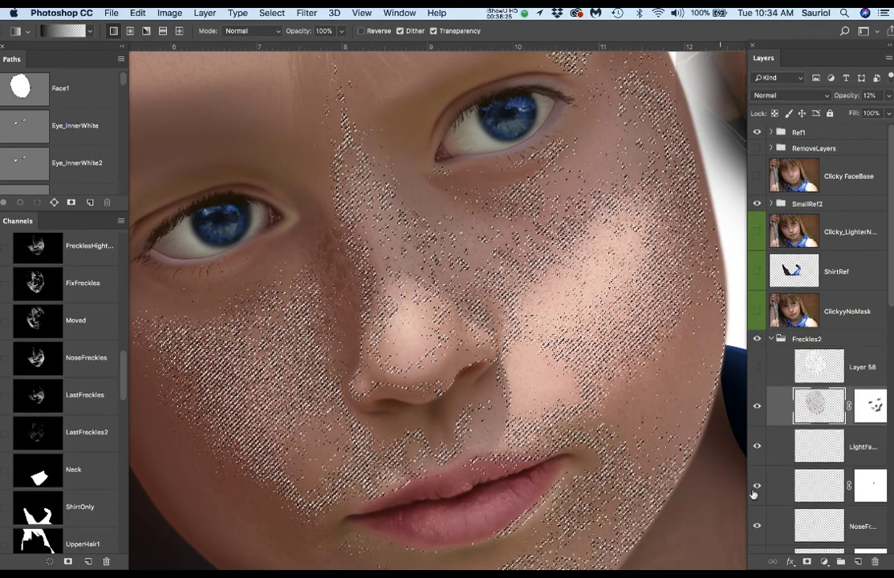
# - Load the NoseFreckles channel as a selection and convert it to a work path with a tolerance of 0.5 pixels
pyautogui.keyDown('super'); pyautogui.click(823, 397); pyautogui.keyUp('super')
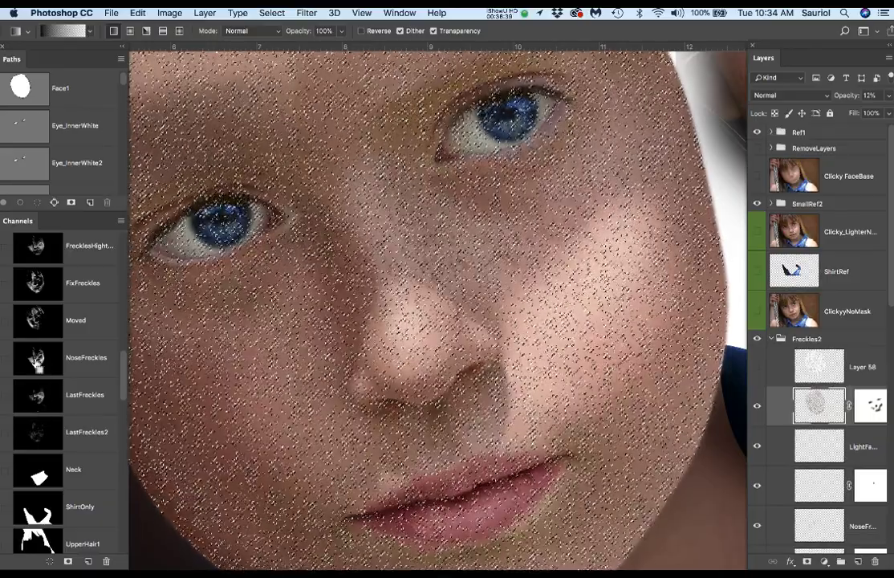
pyautogui.keyDown('super'); pyautogui.click(36, 359); pyautogui.keyUp('super')
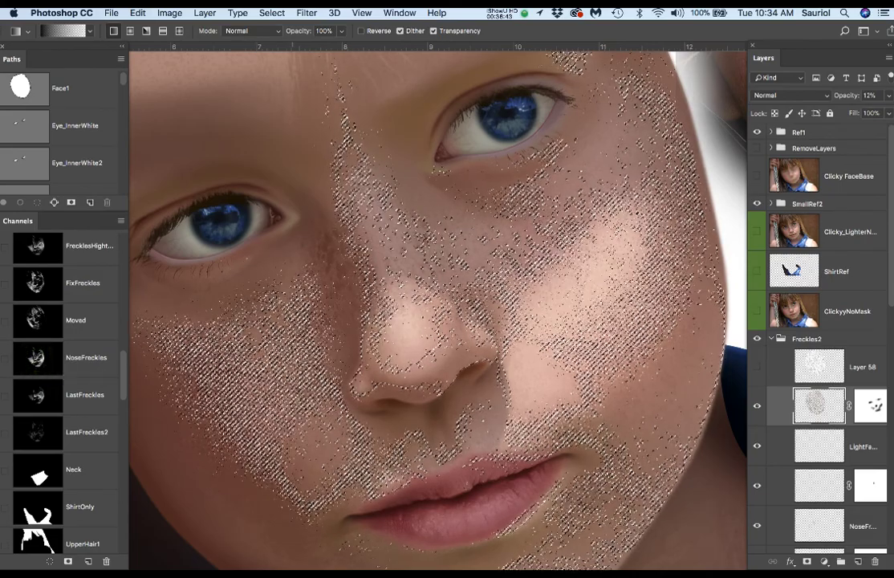
pyautogui.click(120, 59)
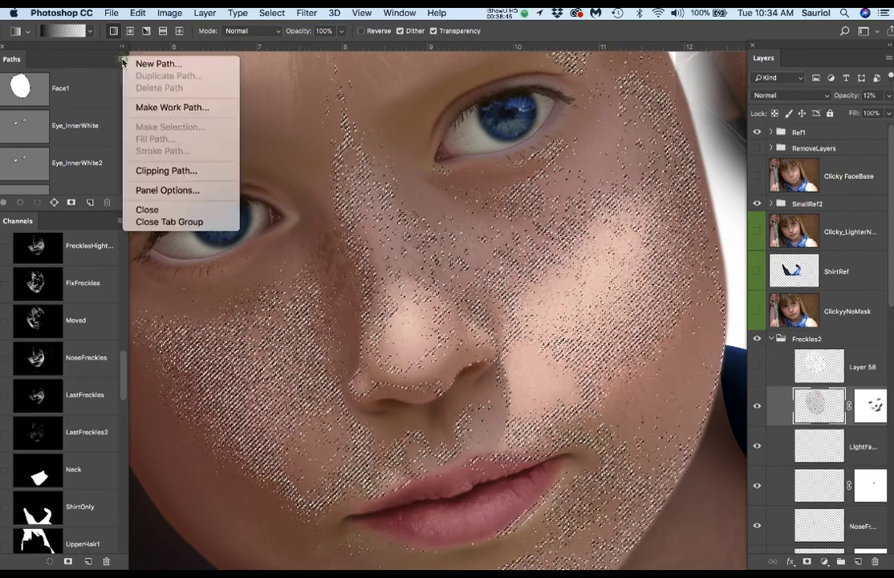
pyautogui.click(161, 107)
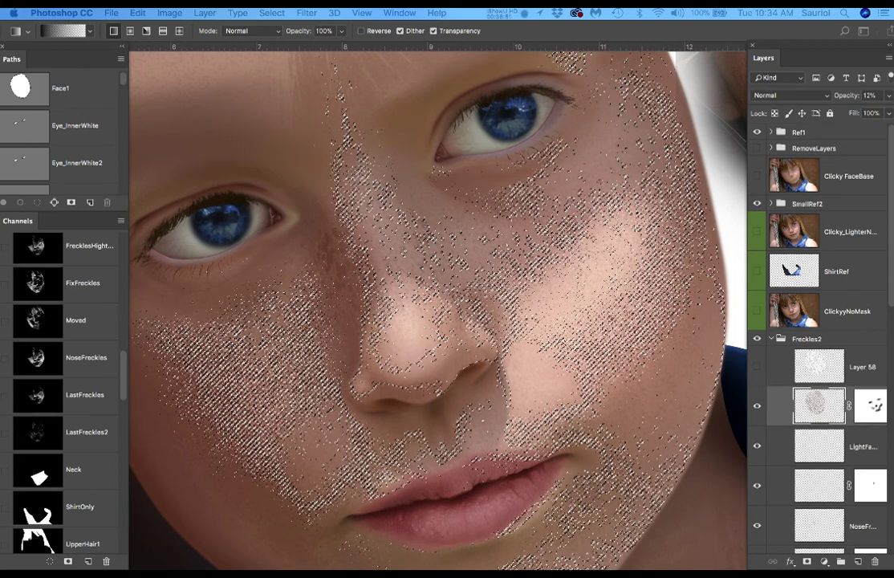
pyautogui.moveTo(423, 281); pyautogui.dragTo(383, 223)
pyautogui.click(458, 246)
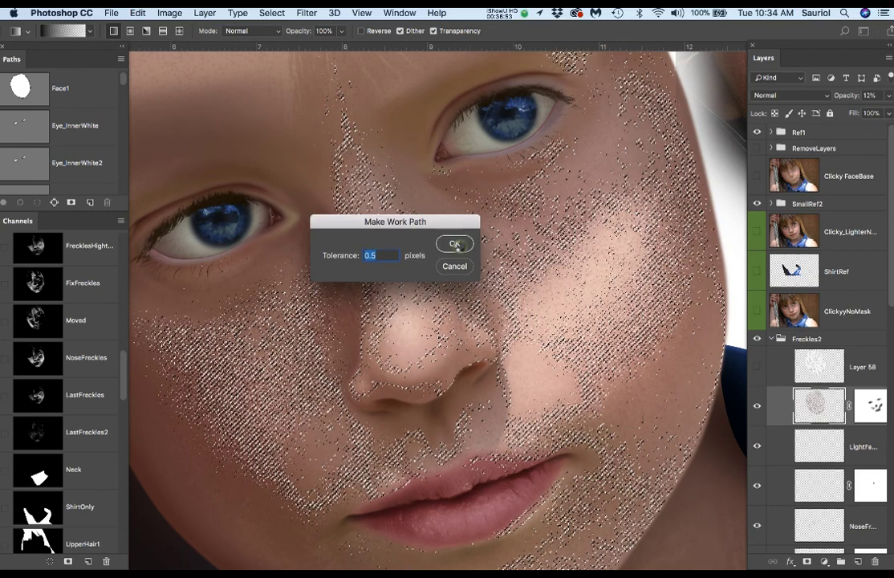
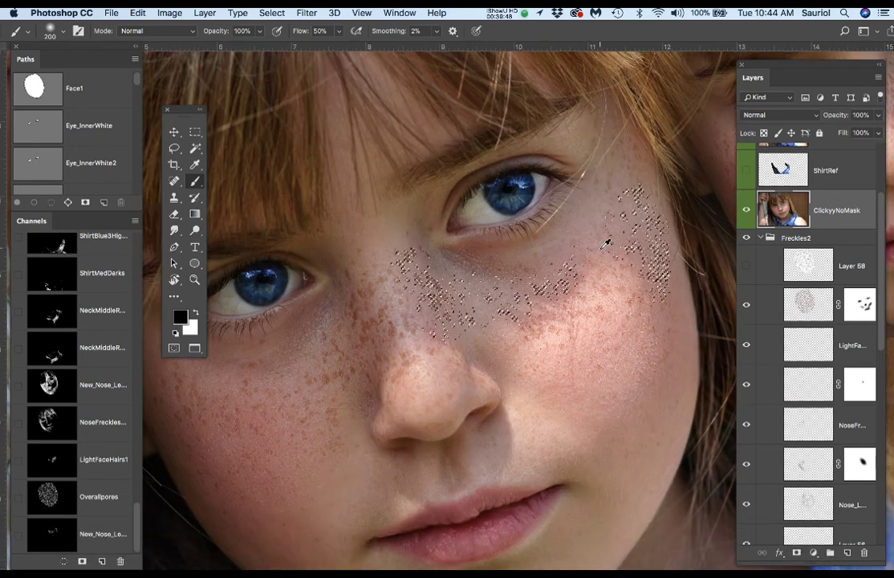
# - Isolate the small freckle selection below the eye over white by showing MoveWhiteLayer and hiding ClickyyNoMask and the Freckles2 group
pyautogui.scroll(2, 608, 243)
pyautogui.moveTo(592, 321); pyautogui.dragTo(545, 353)
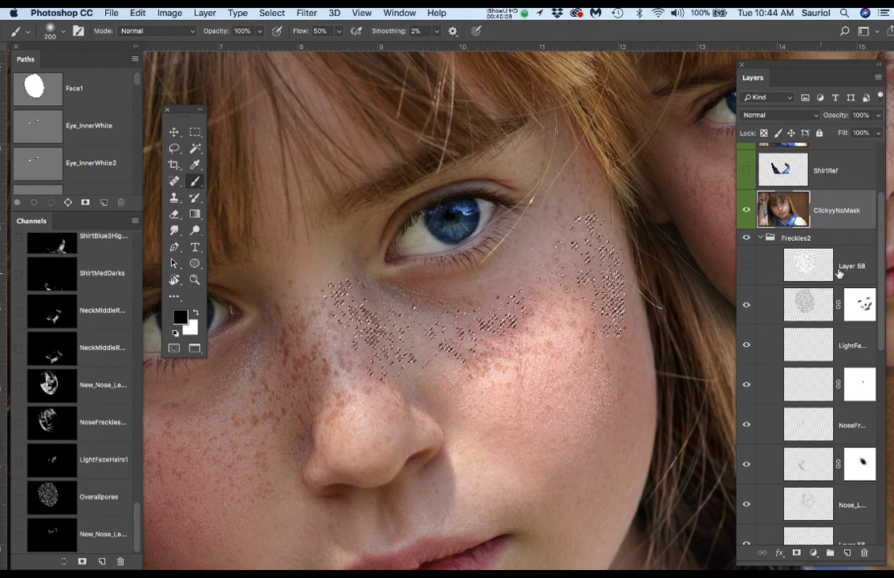
pyautogui.scroll(-5, 777, 382)
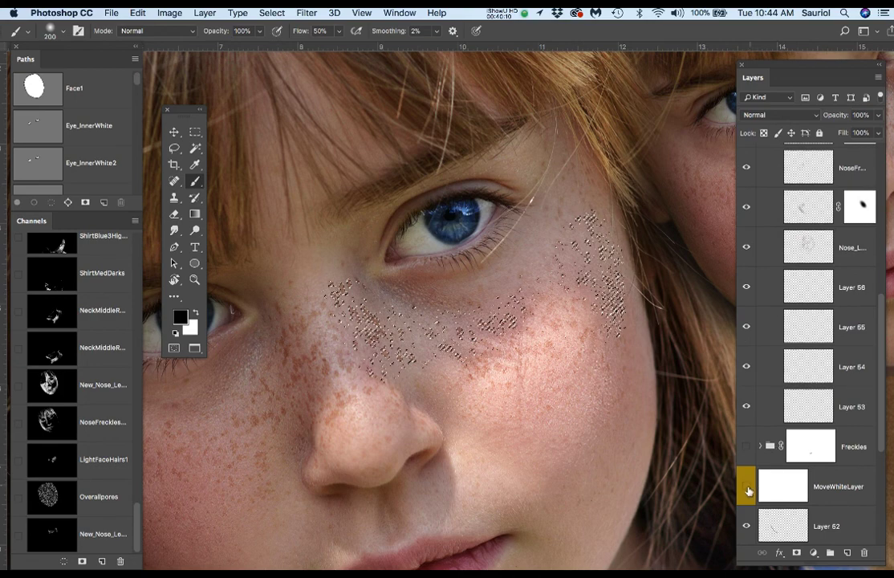
pyautogui.scroll(8, 766, 459)
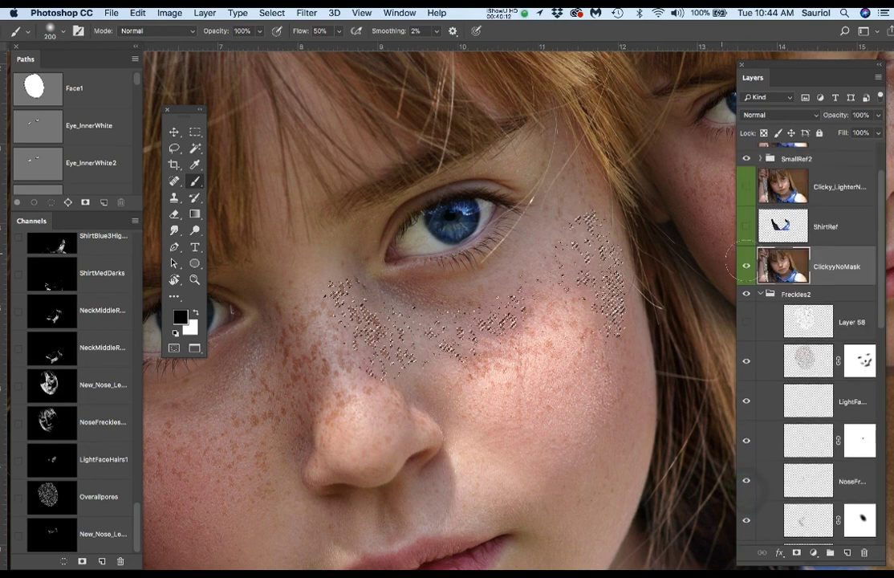
pyautogui.click(747, 270)
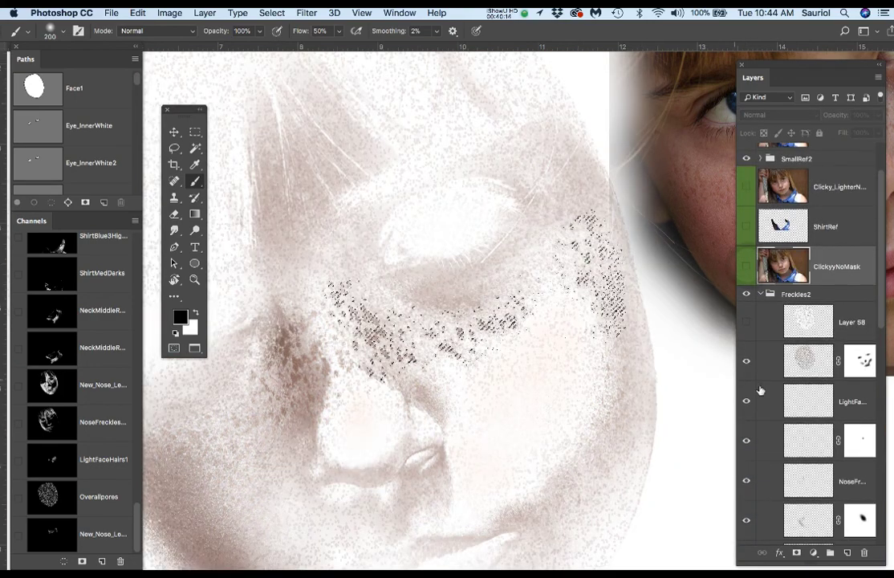
pyautogui.click(746, 295)
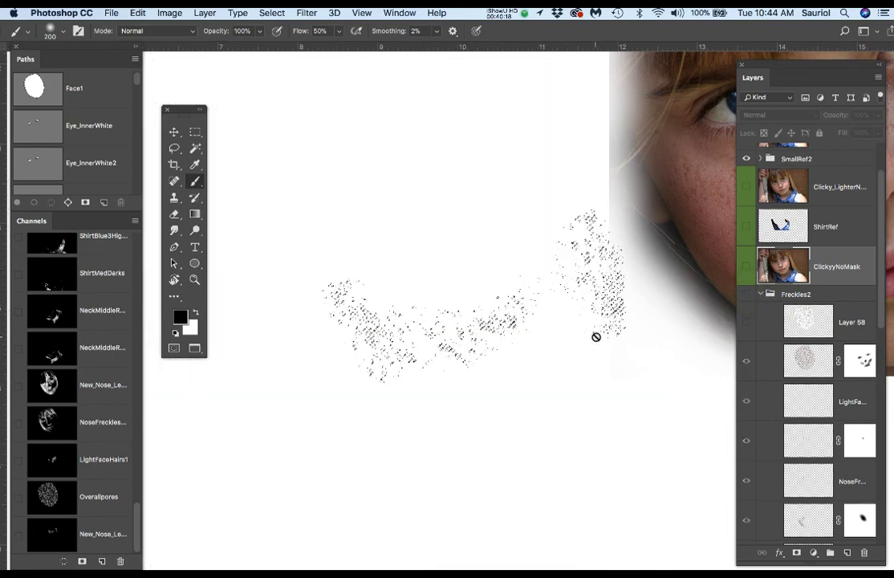
pyautogui.scroll(2, 616, 312)
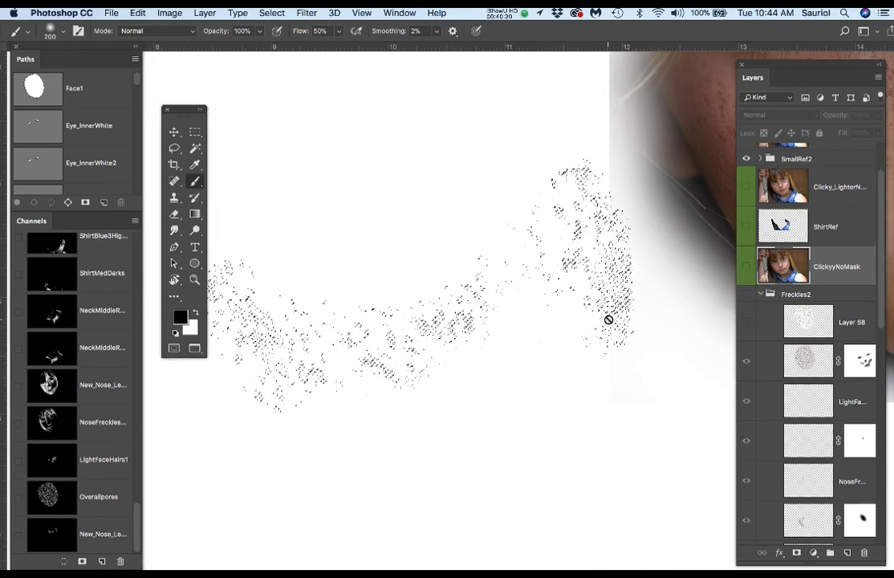
pyautogui.moveTo(554, 372); pyautogui.dragTo(596, 394)
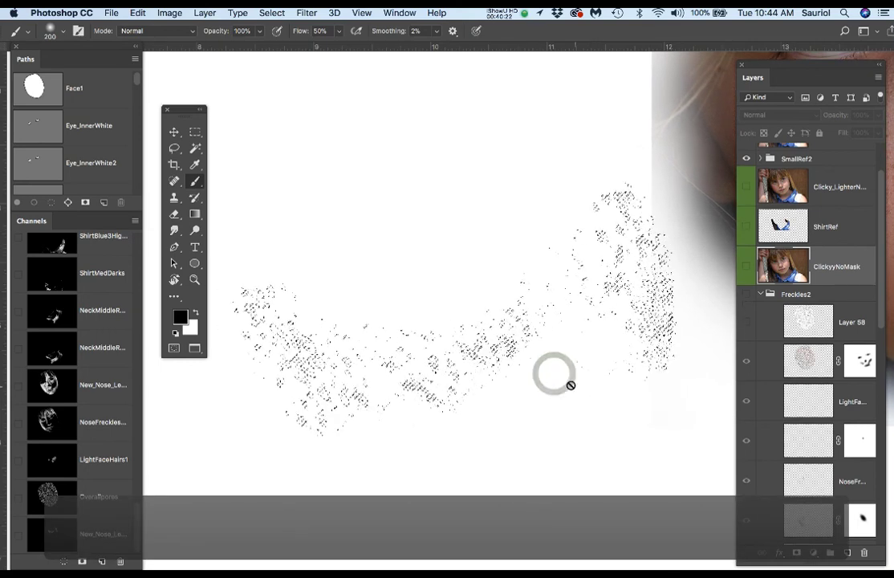
pyautogui.scroll(-1, 571, 350)
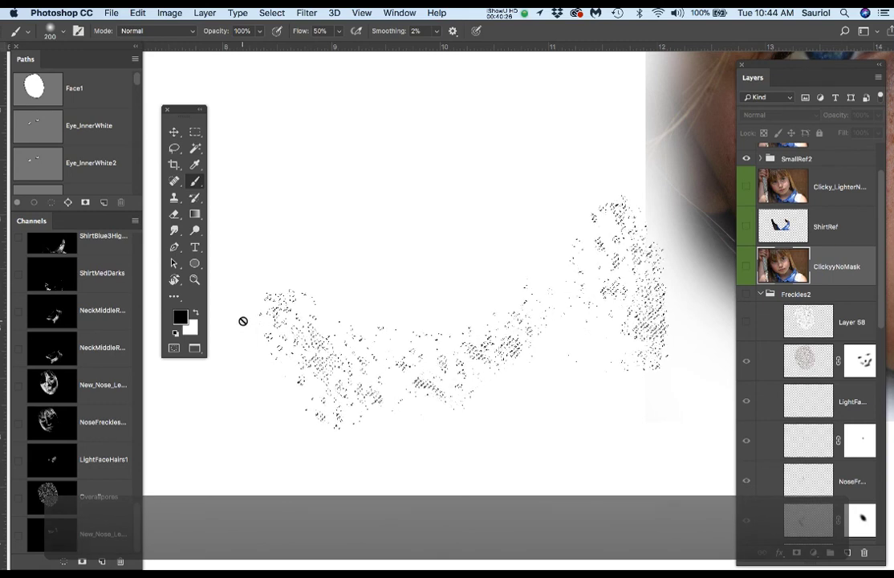
# - Convert the small freckle selection to a work path with a tolerance of 0.5 pixels and copy it
pyautogui.click(135, 59)
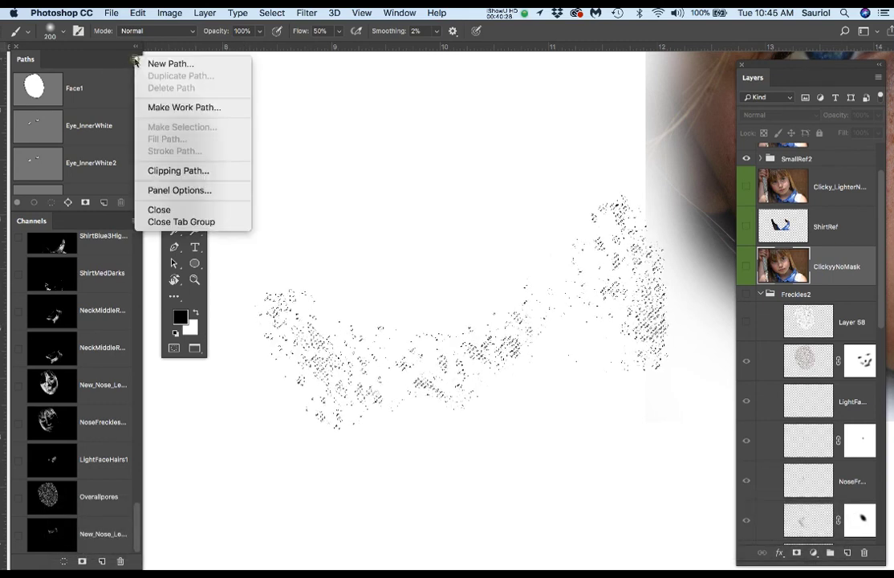
pyautogui.click(166, 107)
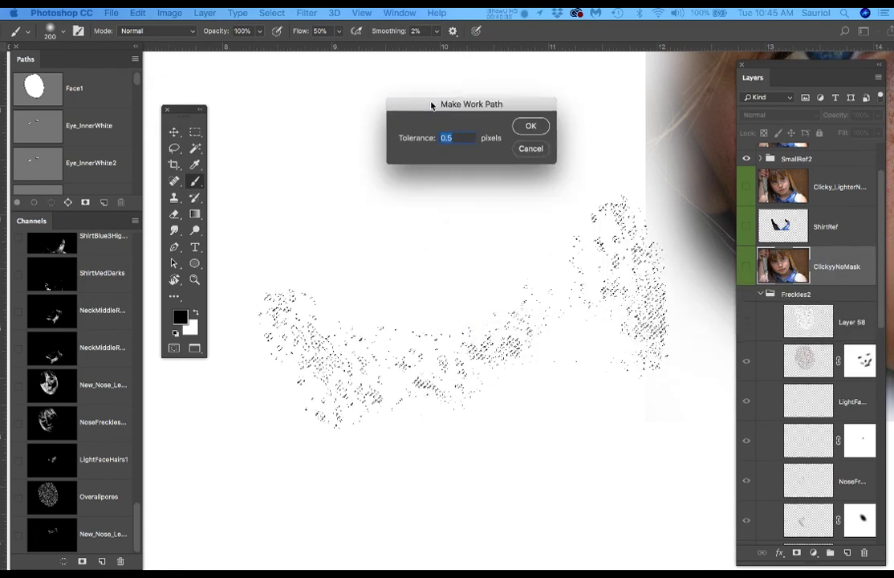
pyautogui.click(495, 108)
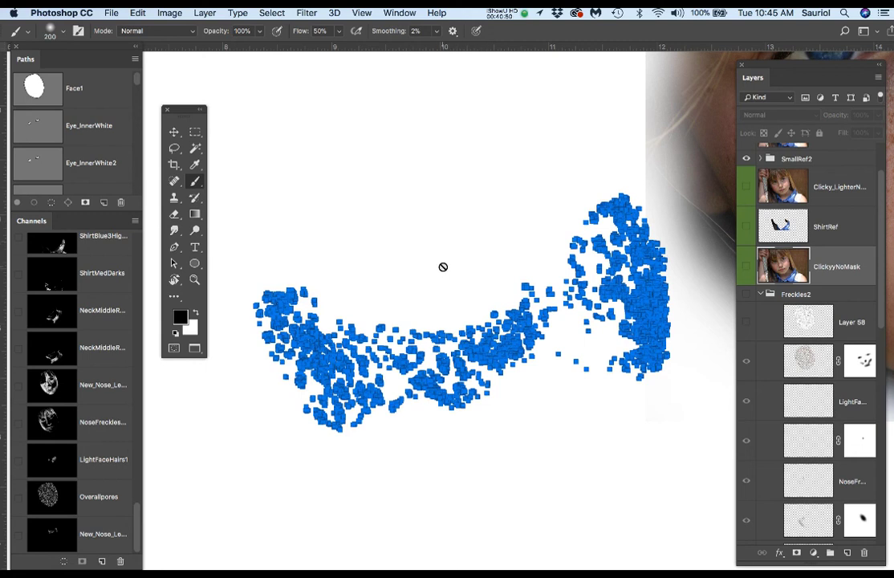
pyautogui.press('super+c')
# - Save the work path under the name NoseArea
pyautogui.scroll(-3, 138, 103)
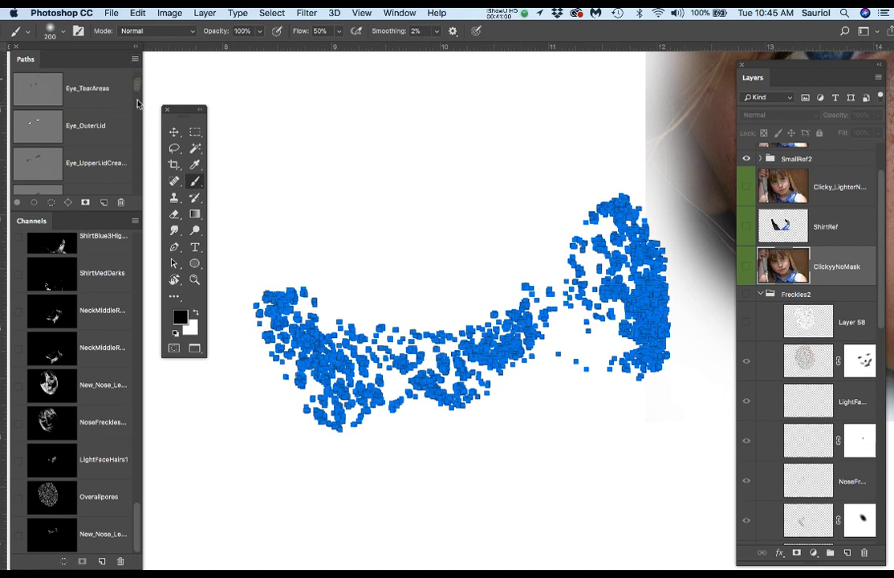
pyautogui.scroll(-5, 138, 102)
pyautogui.doubleClick(83, 175)
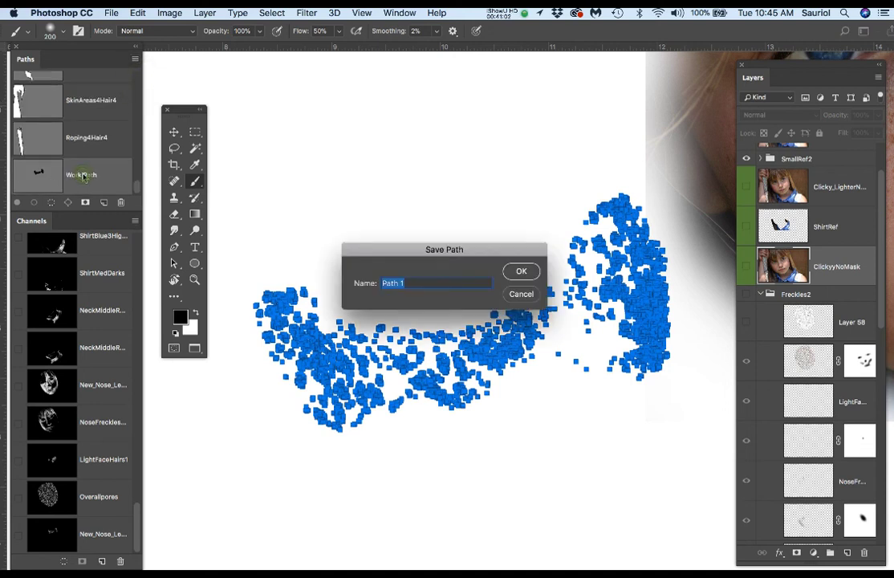
pyautogui.write('No')
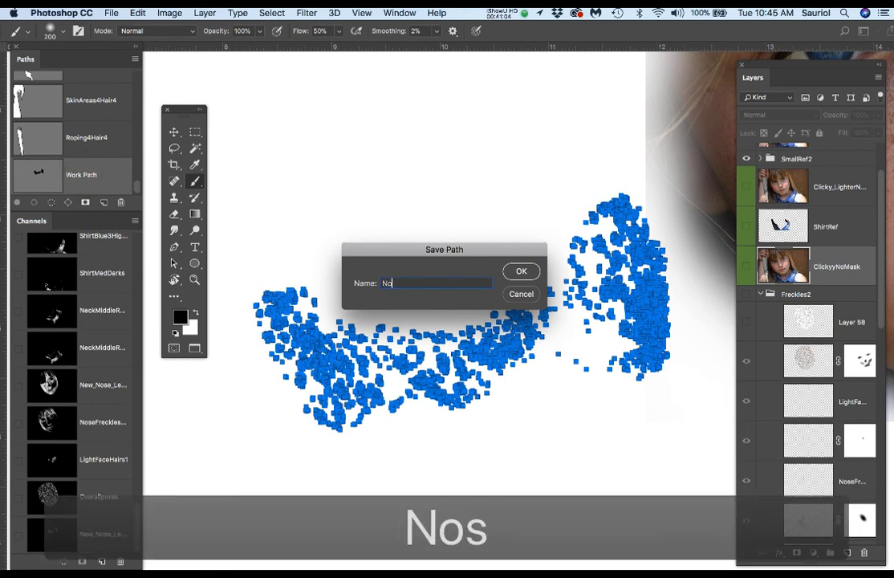
pyautogui.write('seArea')
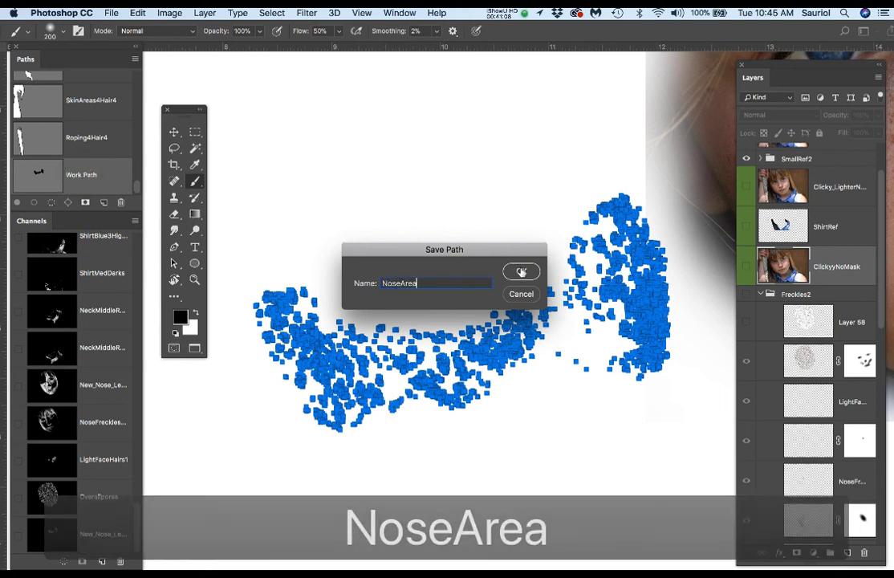
pyautogui.click(521, 272)
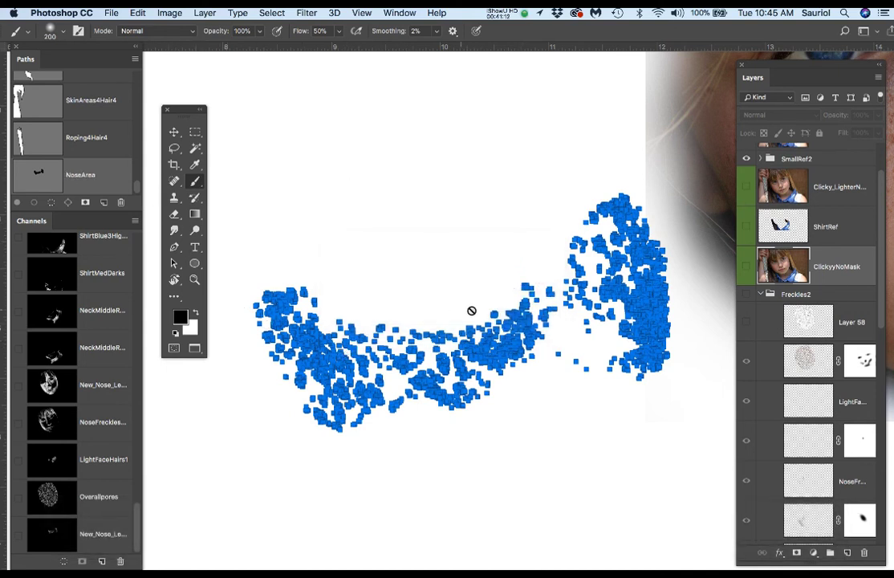
# - Switch to Illustrator and check that the File Handling & Clipboard preferences use AICB with Preserve Paths
pyautogui.moveTo(5, 257)
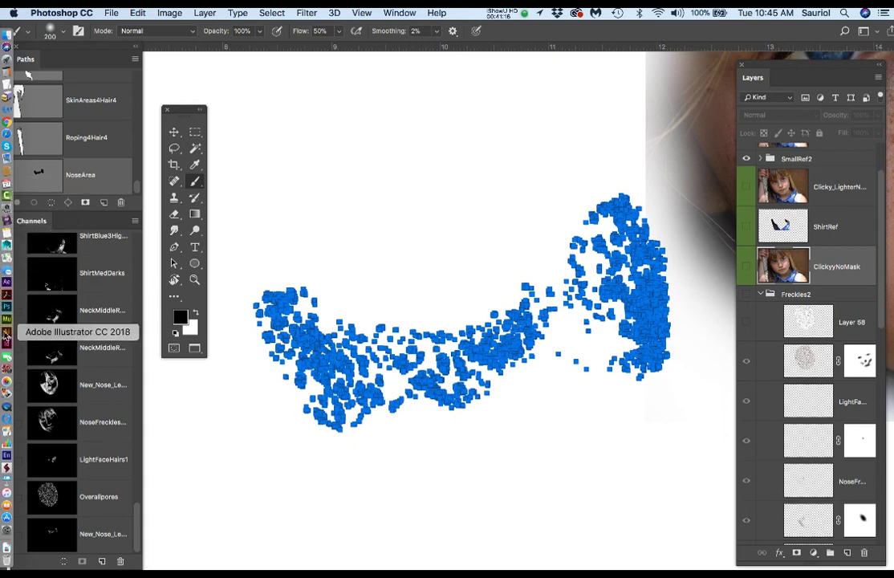
pyautogui.click(7, 332)
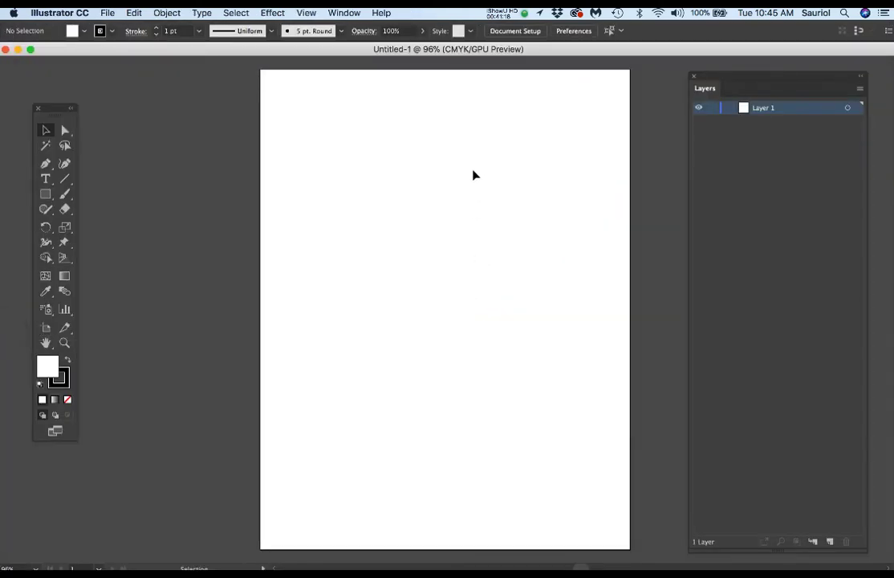
pyautogui.press('super+plus')
pyautogui.press('super+plus')
pyautogui.press('super+plus')
pyautogui.press('super+plus')
pyautogui.press('super+minus')
pyautogui.press('super+minus')
pyautogui.press('super+minus')
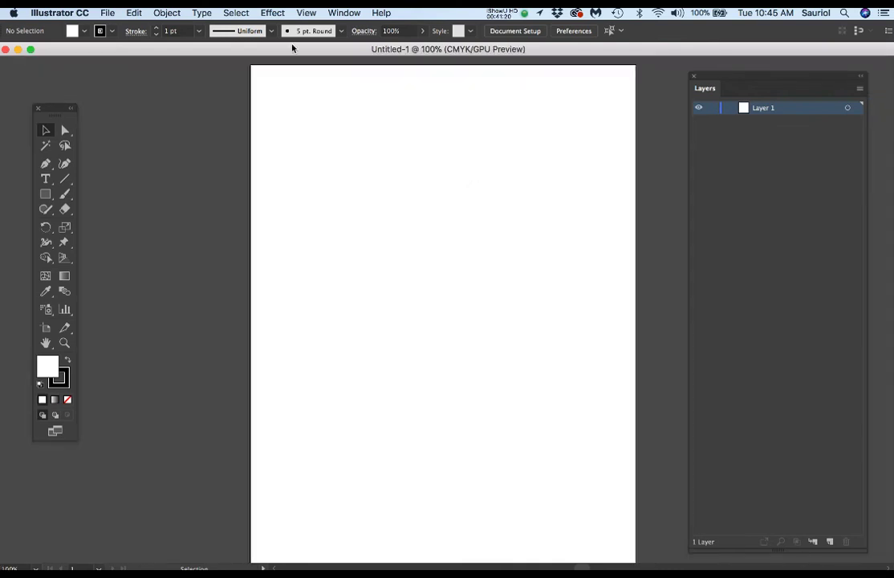
pyautogui.click(80, 13)
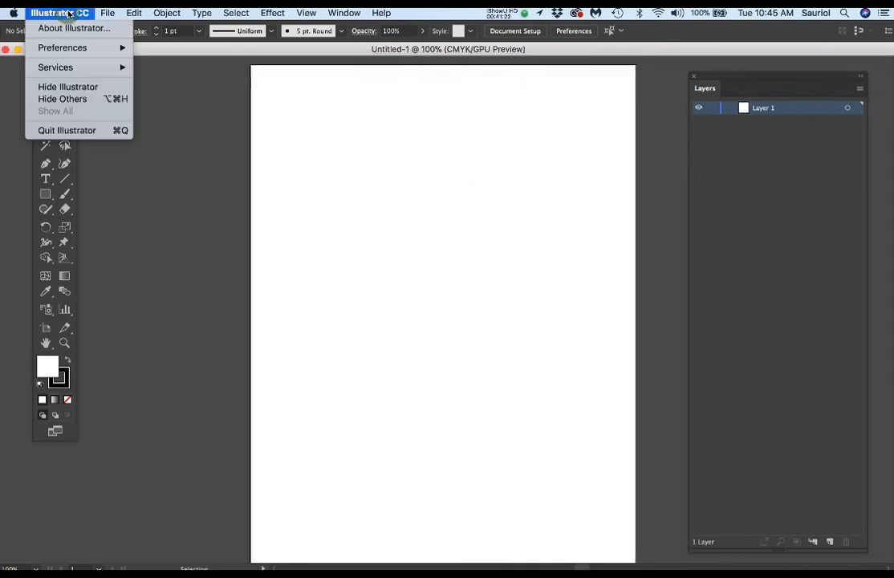
pyautogui.moveTo(74, 49)
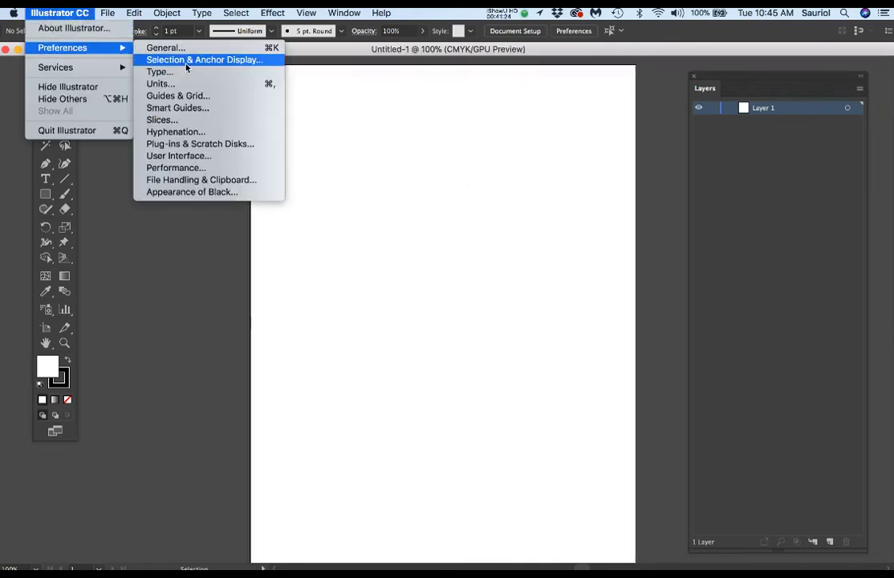
pyautogui.click(228, 180)
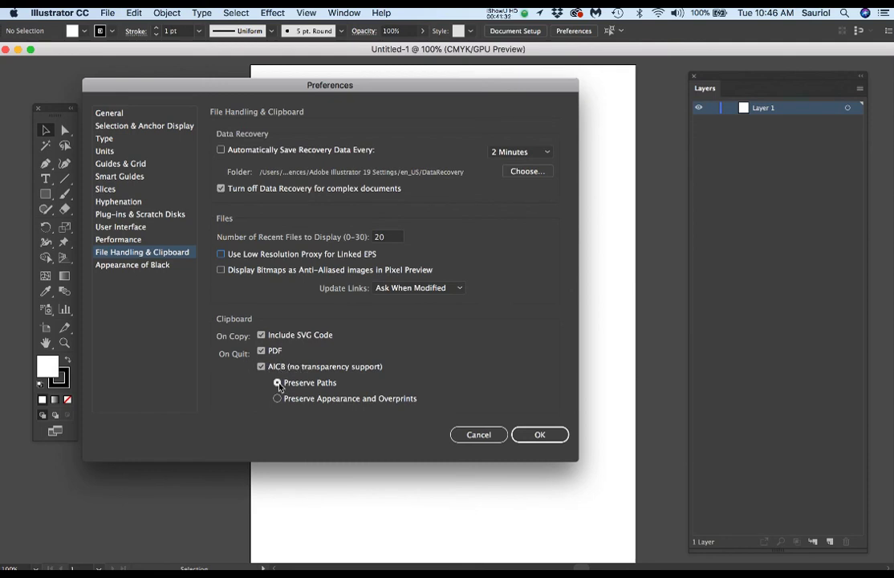
pyautogui.click(539, 437)
# - Try to paste the copied freckle path into the blank Untitled-1 document
pyautogui.press('super+v')
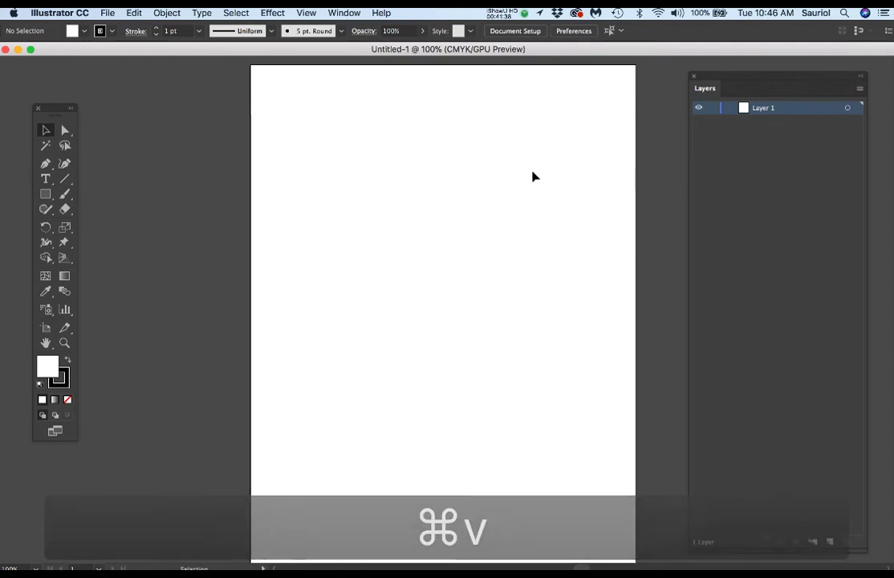
pyautogui.moveTo(735, 80); pyautogui.dragTo(706, 73)
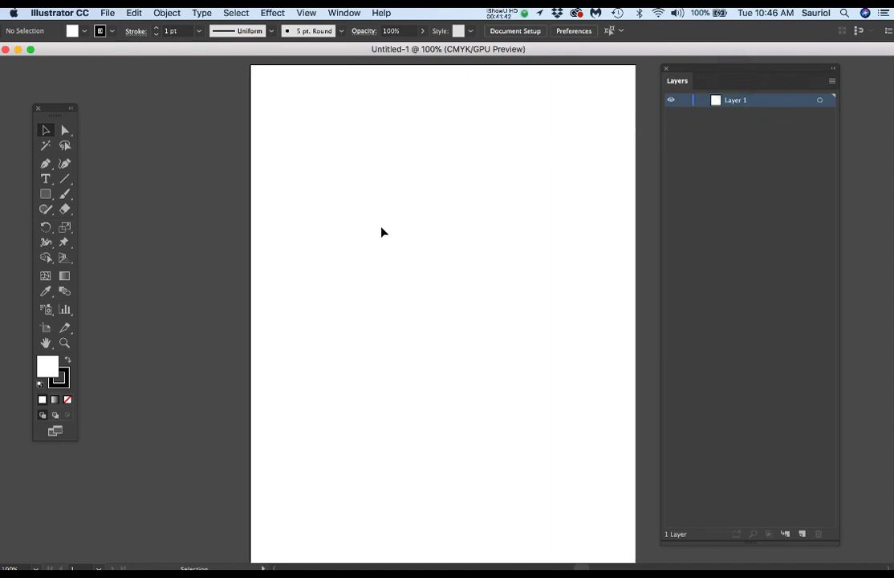
pyautogui.press('super+v')
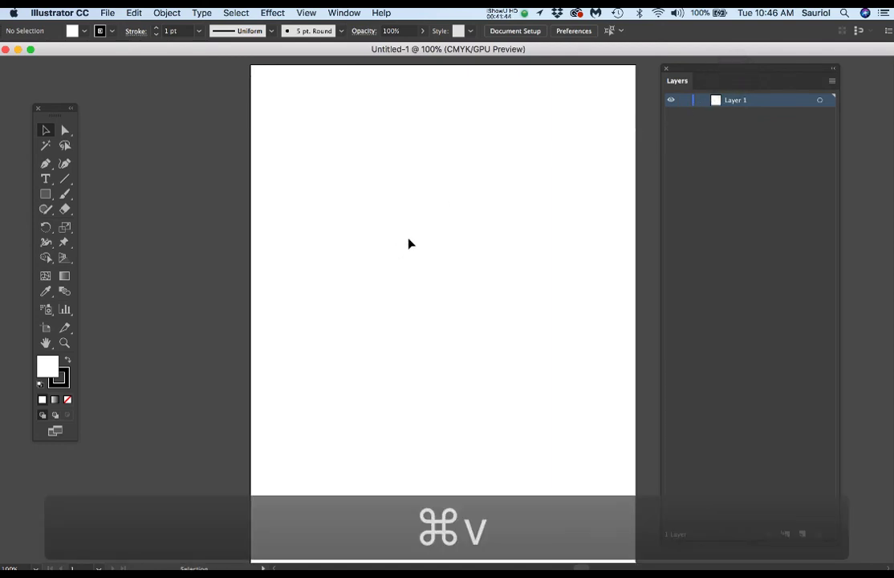
# - Return to Photoshop, select every anchor point of the NoseArea path with the Pen tool active, and copy the path
pyautogui.moveTo(3, 239)
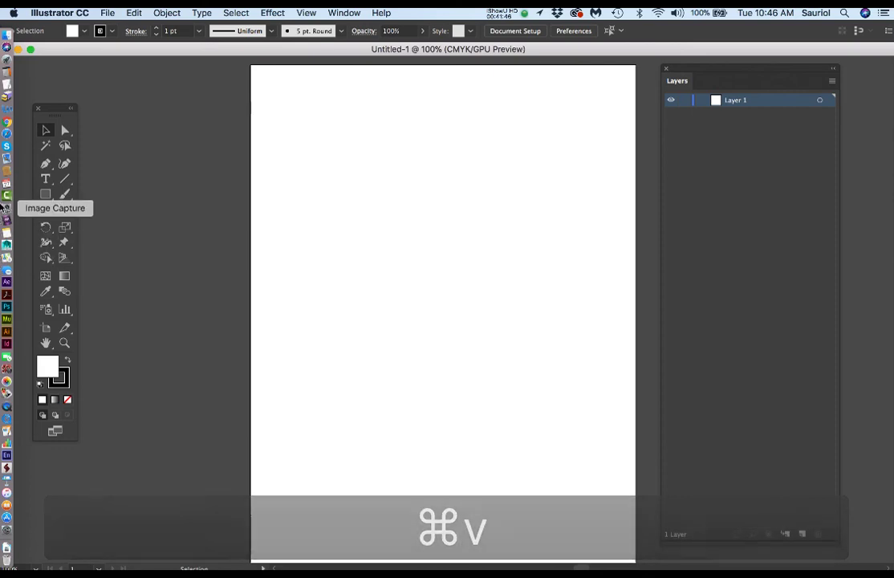
pyautogui.click(6, 306)
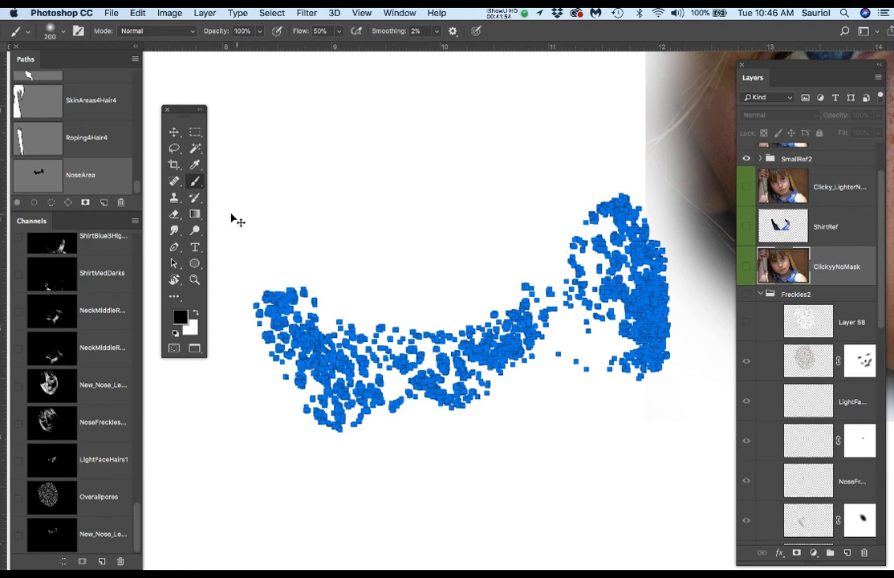
pyautogui.click(93, 134)
pyautogui.click(99, 166)
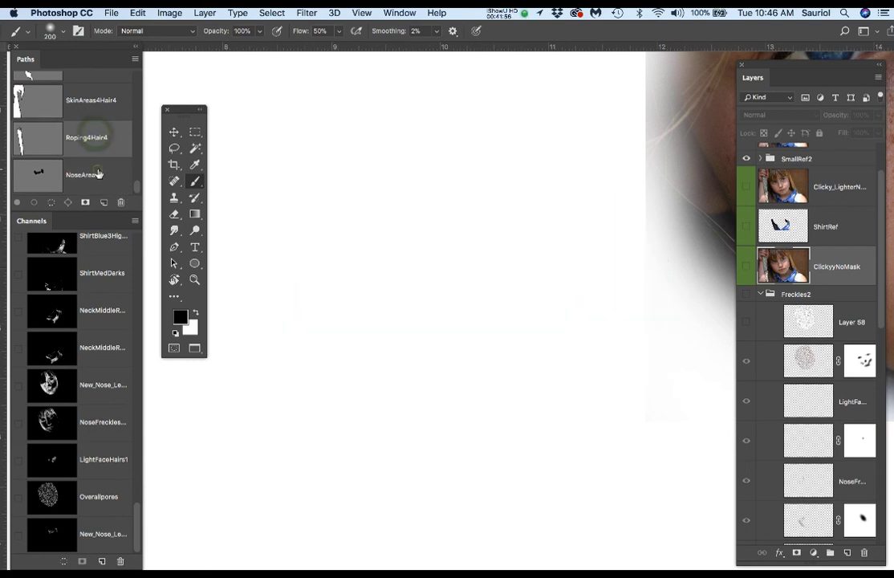
pyautogui.moveTo(192, 110); pyautogui.dragTo(162, 131)
pyautogui.press('p')
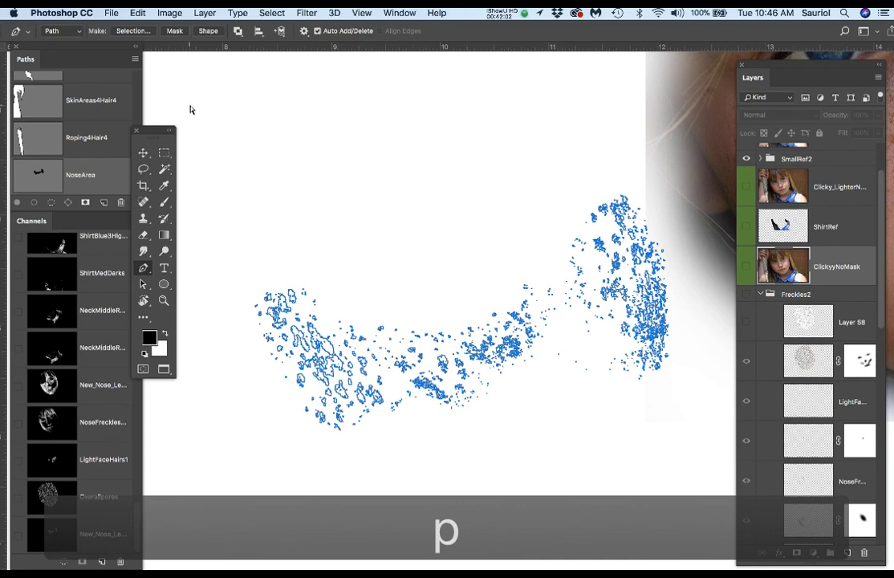
pyautogui.moveTo(207, 106); pyautogui.dragTo(724, 491)
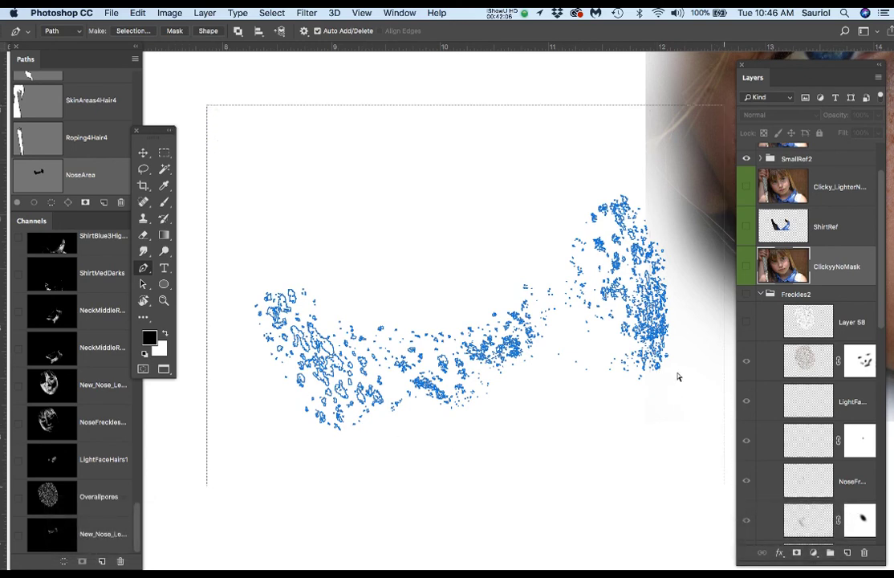
pyautogui.press('super+c')
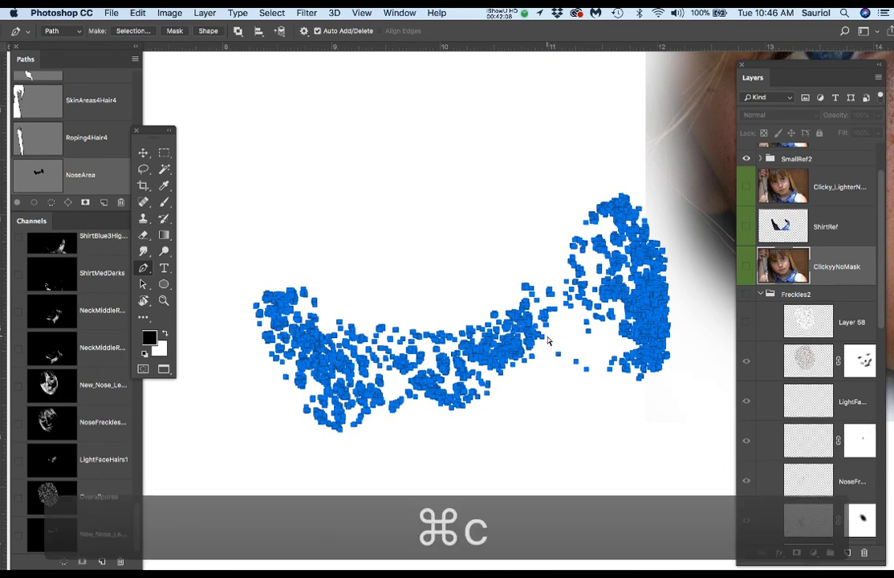
# - Switch to Illustrator, try to paste the NoseArea path, and check whether the paste commands are available
pyautogui.moveTo(4, 418)
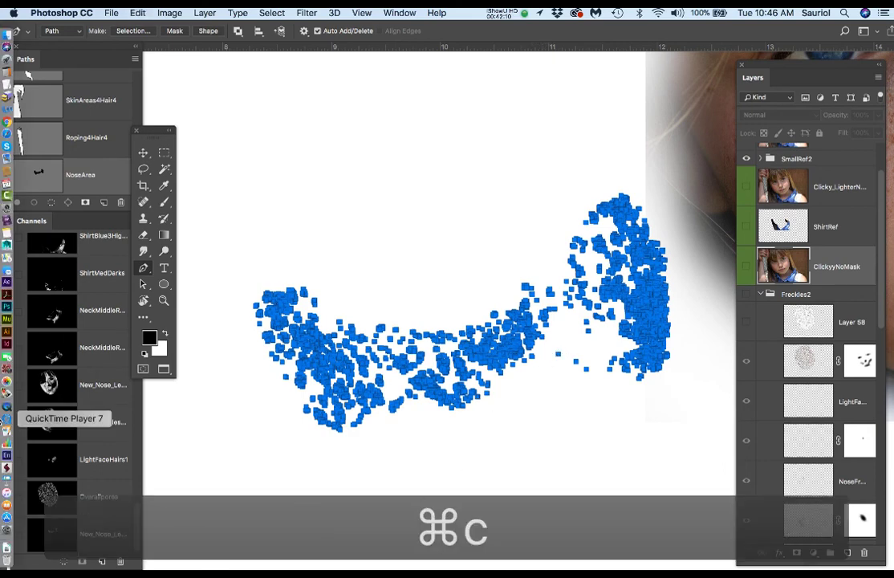
pyautogui.click(6, 332)
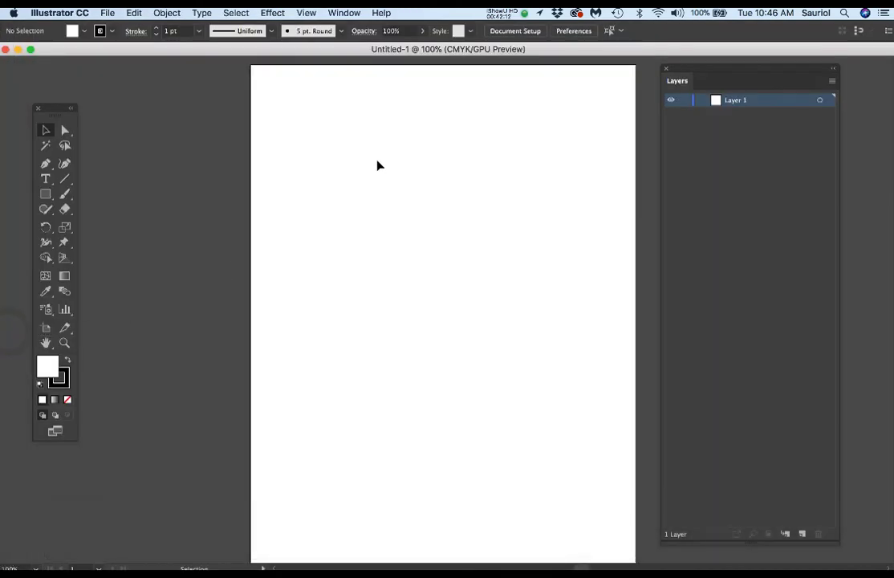
pyautogui.press('super+v')
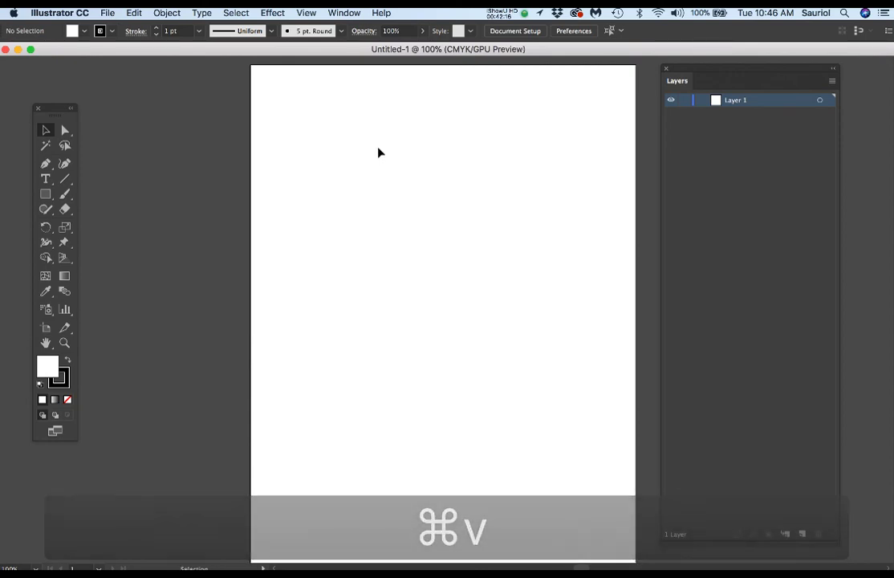
pyautogui.click(104, 11)
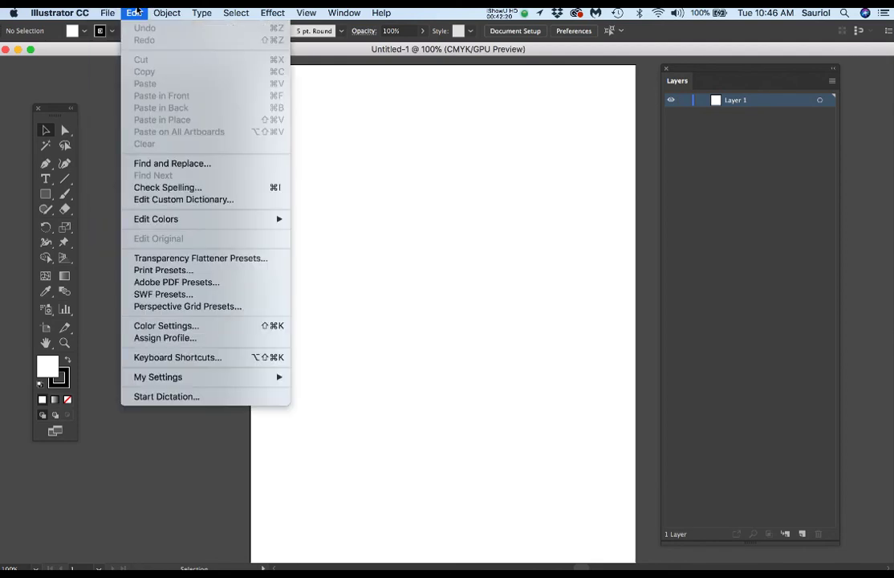
pyautogui.click(136, 14)
pyautogui.click(783, 230)
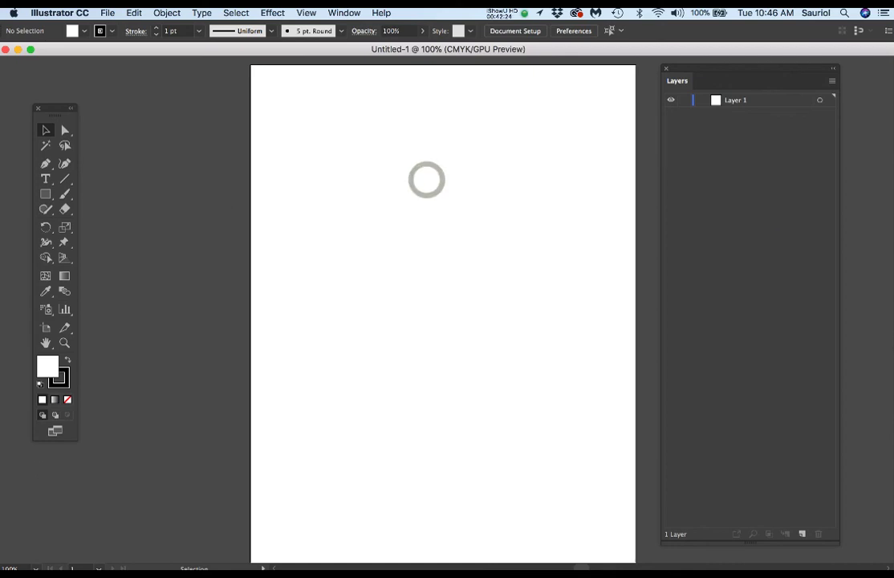
# - Recheck the clipboard options in Illustrator's File Handling & Clipboard preferences, including AICB and Preserve Paths
pyautogui.click(56, 13)
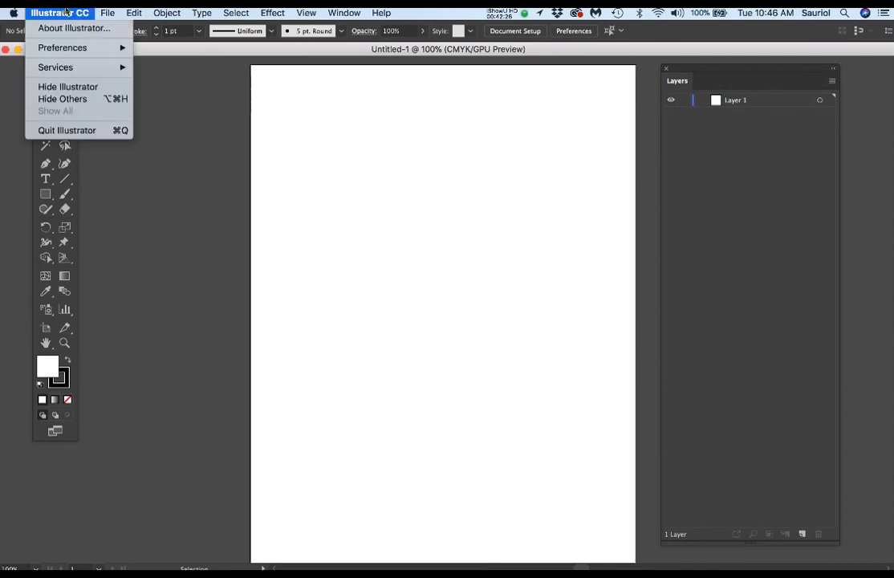
pyautogui.moveTo(116, 47)
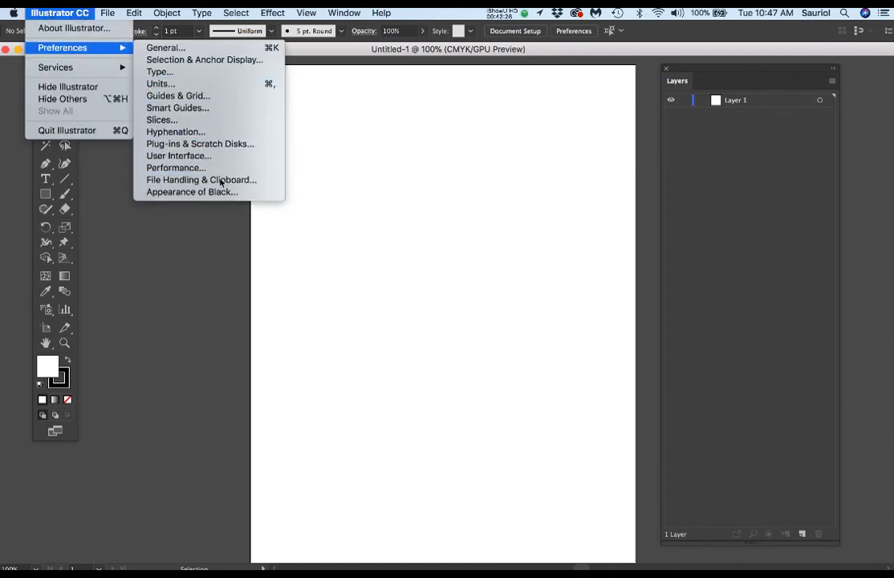
pyautogui.click(215, 180)
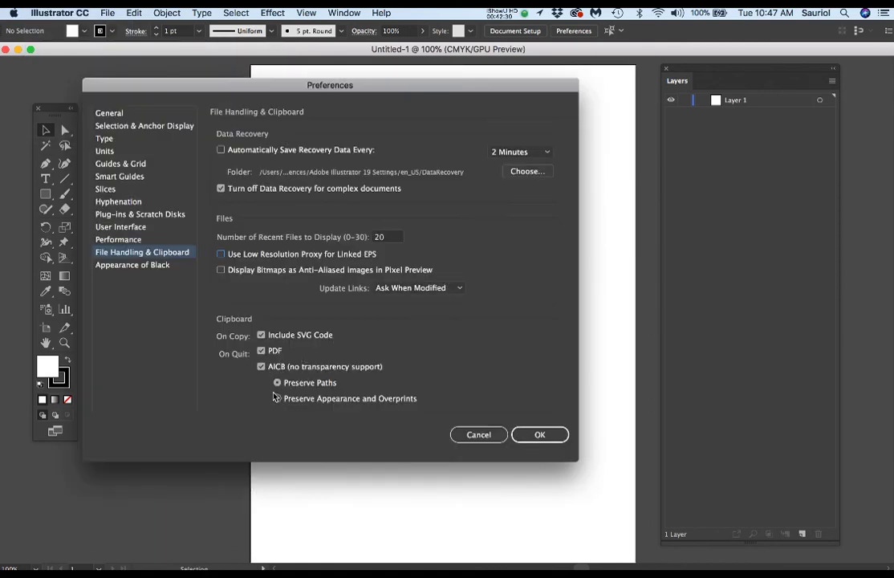
pyautogui.click(537, 434)
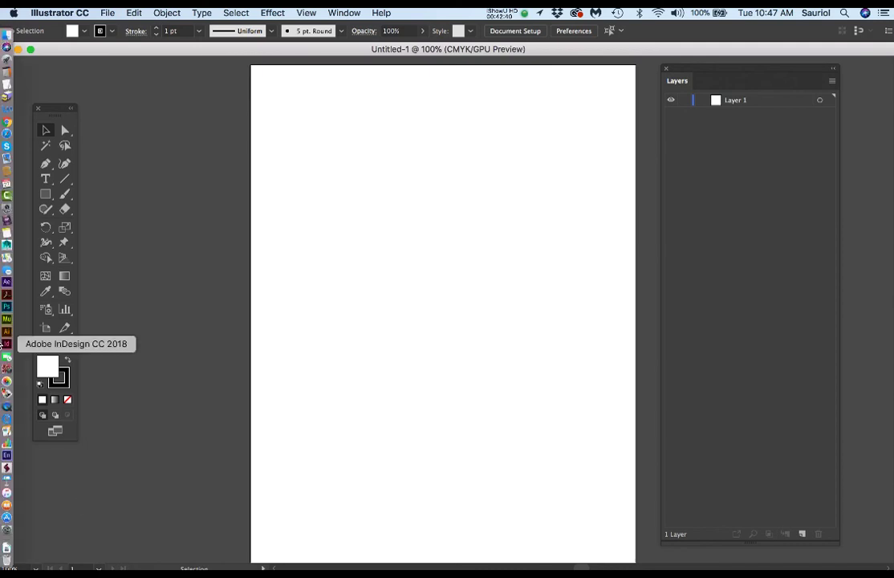
# - Switch to Photoshop and copy the selected NoseArea freckle path again
pyautogui.click(6, 308)
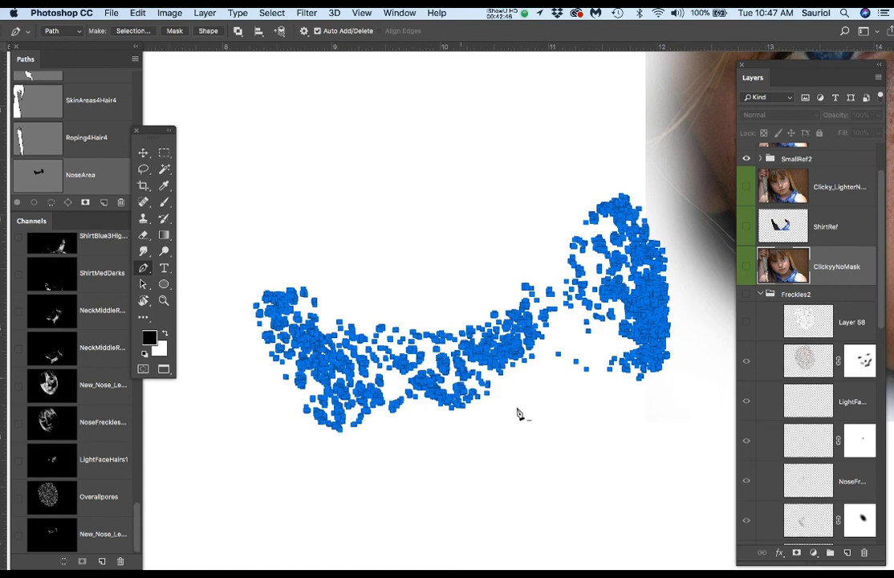
pyautogui.press('space')
pyautogui.moveTo(523, 407); pyautogui.dragTo(468, 435)
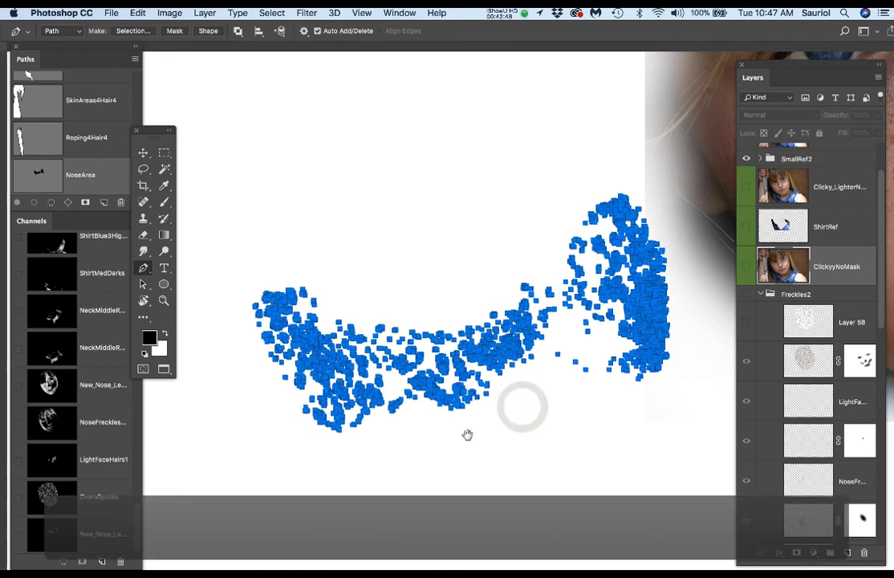
pyautogui.click(138, 12)
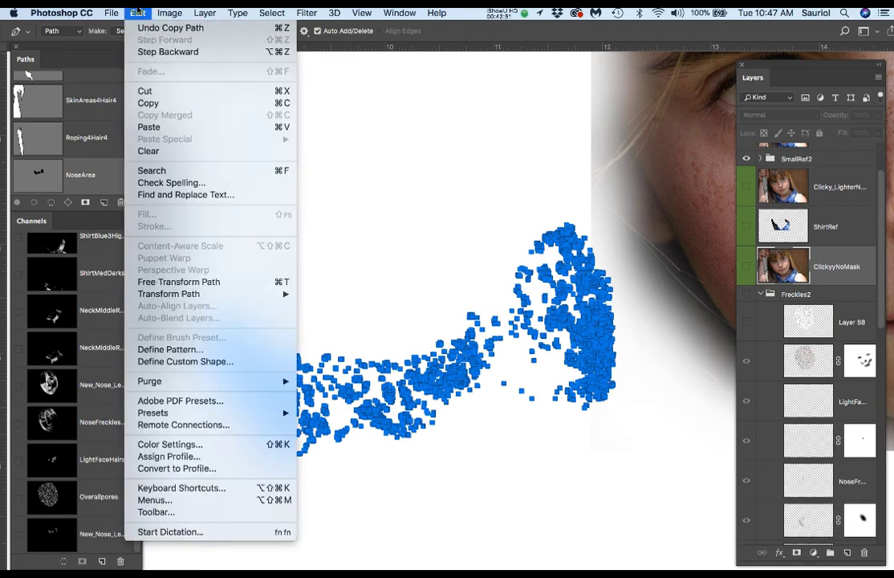
pyautogui.click(144, 105)
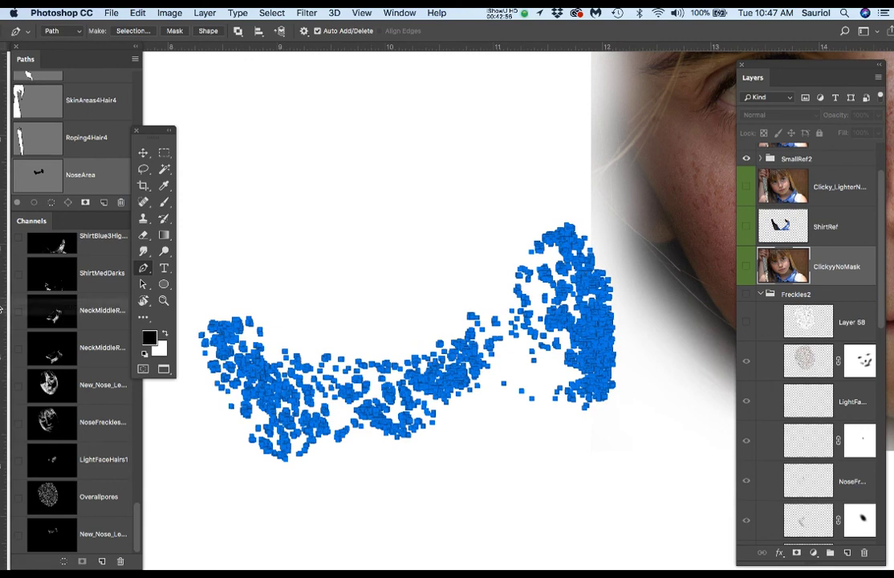
# - Switch to Illustrator and paste the copied freckle path into Untitled-1 as a Compound Path (faster)
pyautogui.moveTo(4, 280)
pyautogui.click(6, 334)
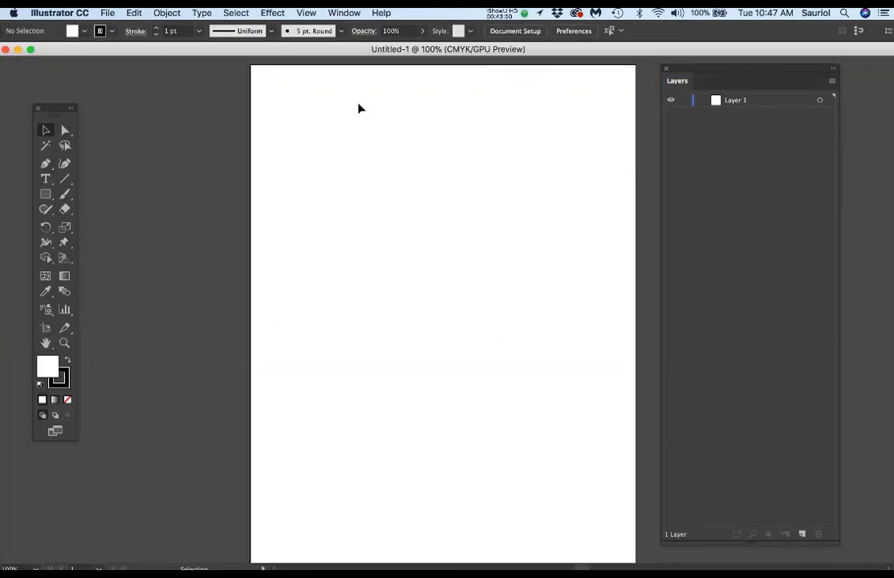
pyautogui.click(137, 13)
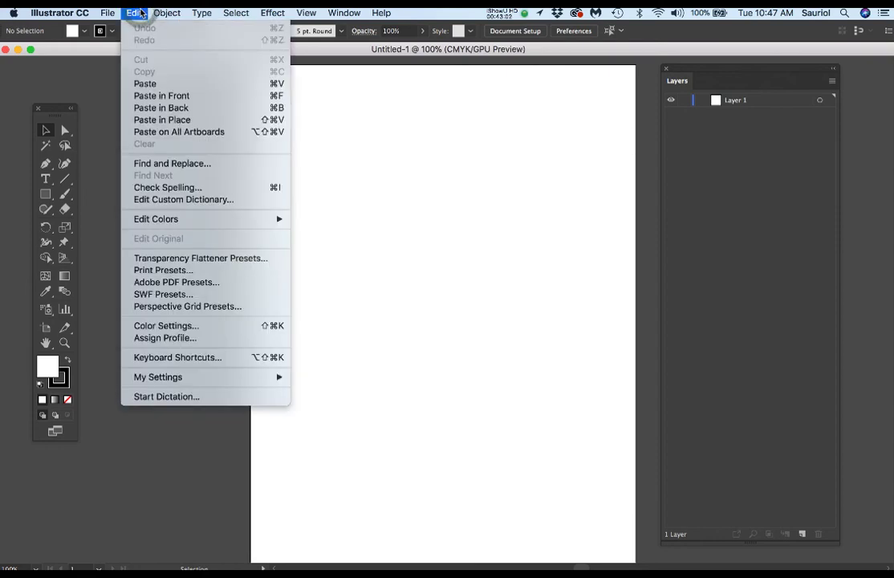
pyautogui.click(365, 205)
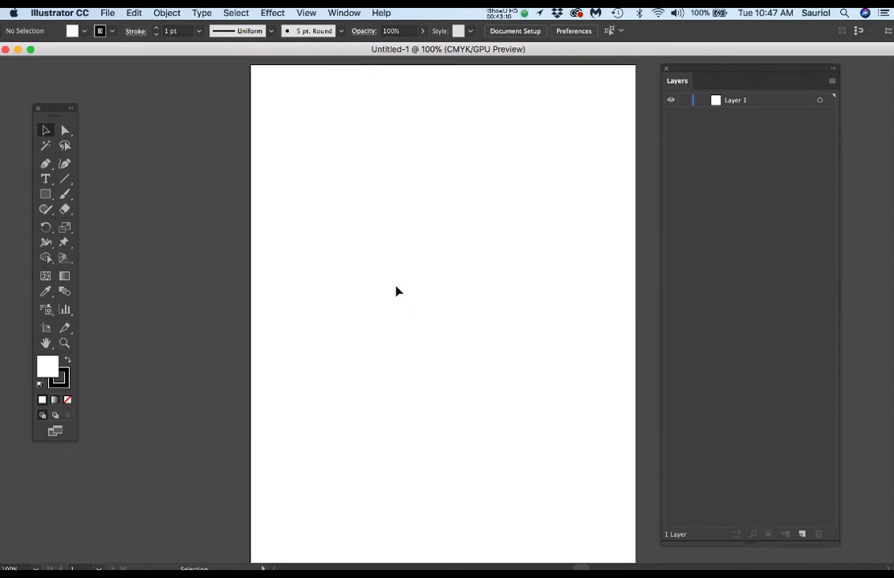
pyautogui.press('super+v')
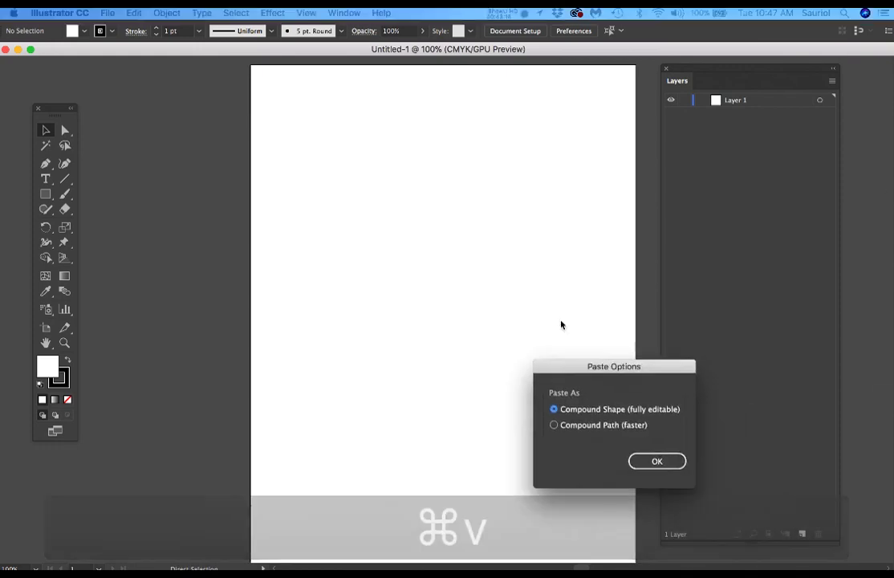
pyautogui.moveTo(578, 367); pyautogui.dragTo(166, 89)
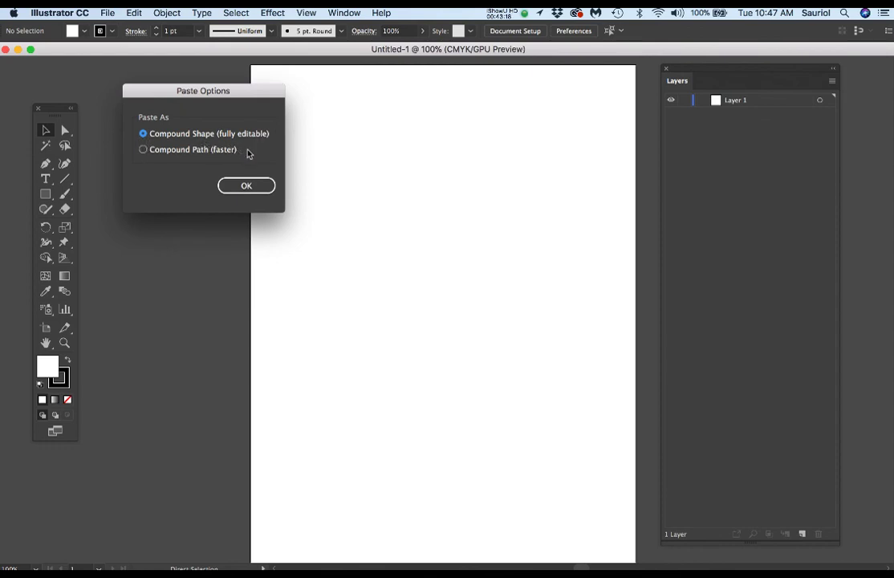
pyautogui.click(144, 152)
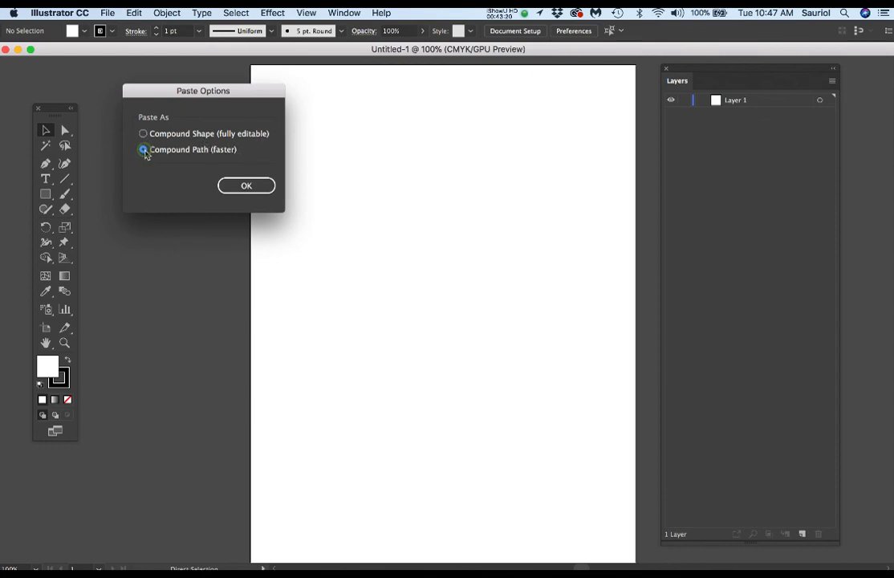
pyautogui.click(236, 186)
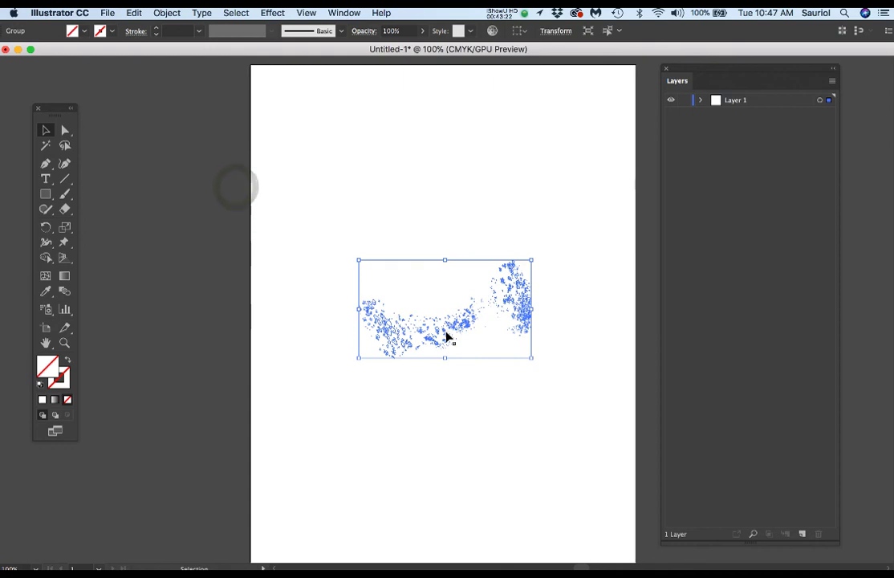
# - Fill the pasted freckle group with dark brown, hex 593724
pyautogui.scroll(3, 465, 316)
pyautogui.scroll(-3, 464, 316)
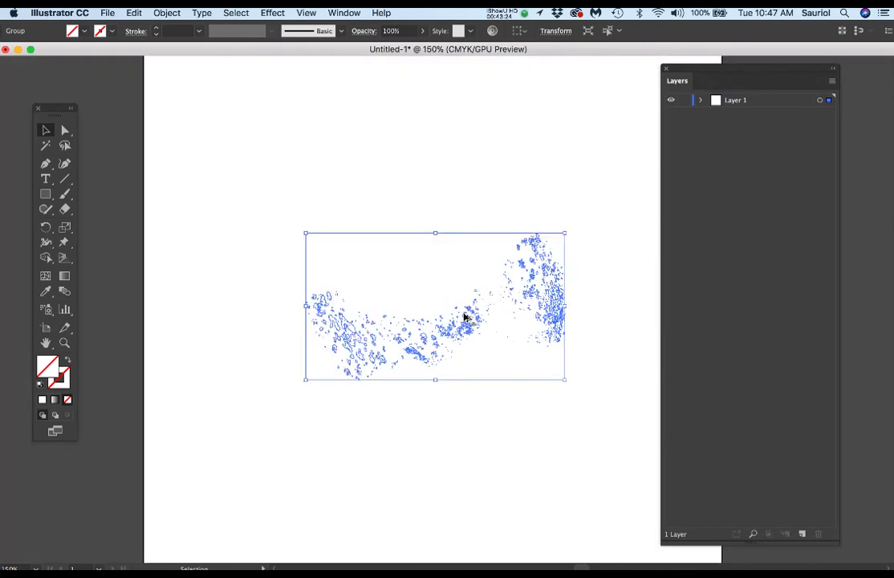
pyautogui.scroll(1, 464, 317)
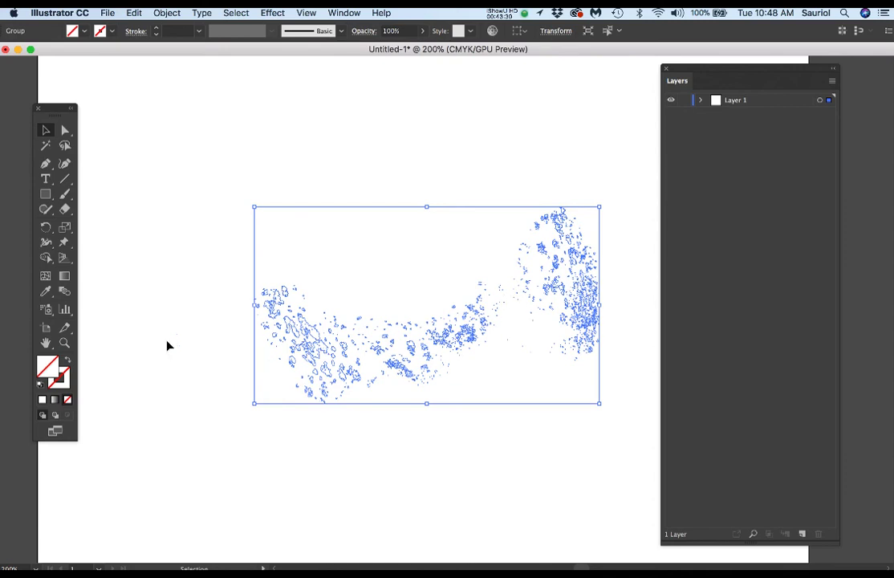
pyautogui.doubleClick(45, 367)
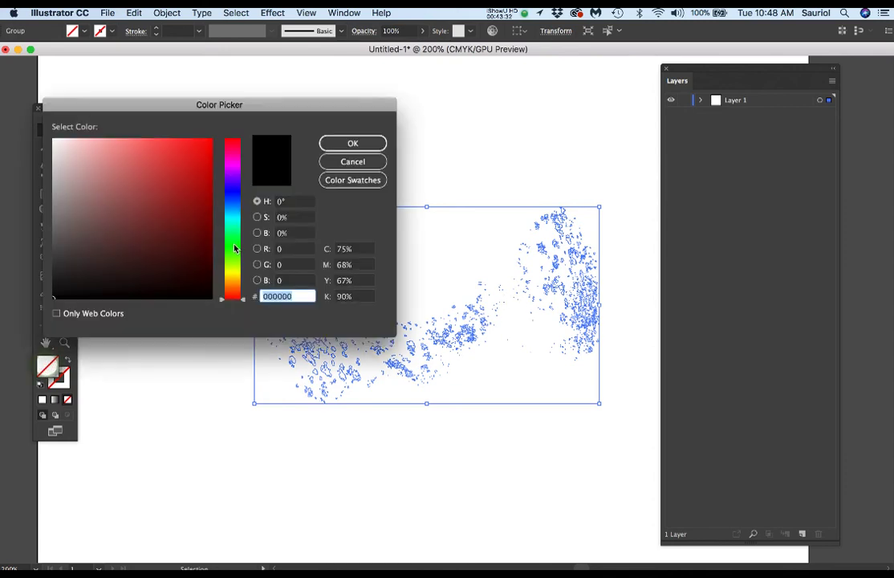
pyautogui.click(235, 282)
pyautogui.moveTo(195, 247)
pyautogui.mouseDown()
pyautogui.moveTo(195, 232)
pyautogui.moveTo(173, 222)
pyautogui.moveTo(153, 236)
pyautogui.mouseUp()
pyautogui.moveTo(242, 283); pyautogui.dragTo(241, 290)
pyautogui.moveTo(170, 254); pyautogui.dragTo(148, 241)
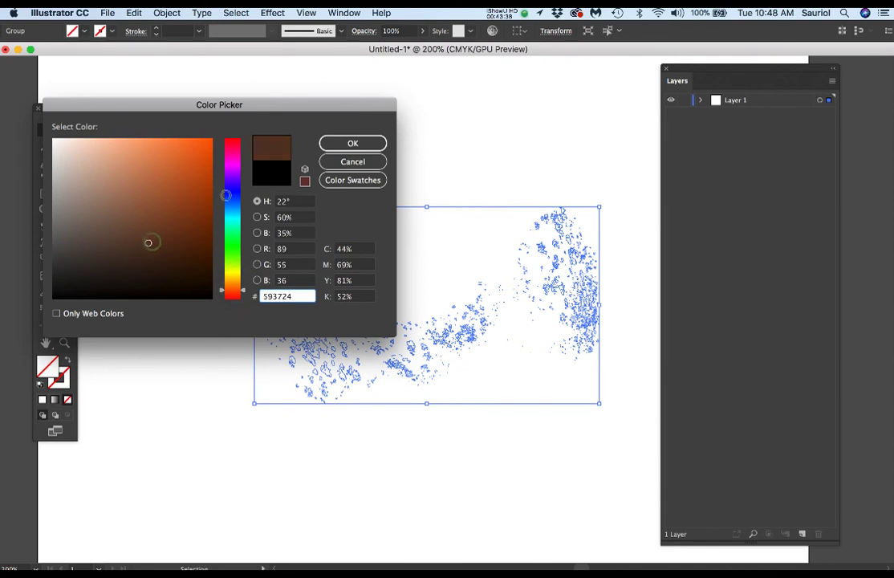
pyautogui.click(350, 143)
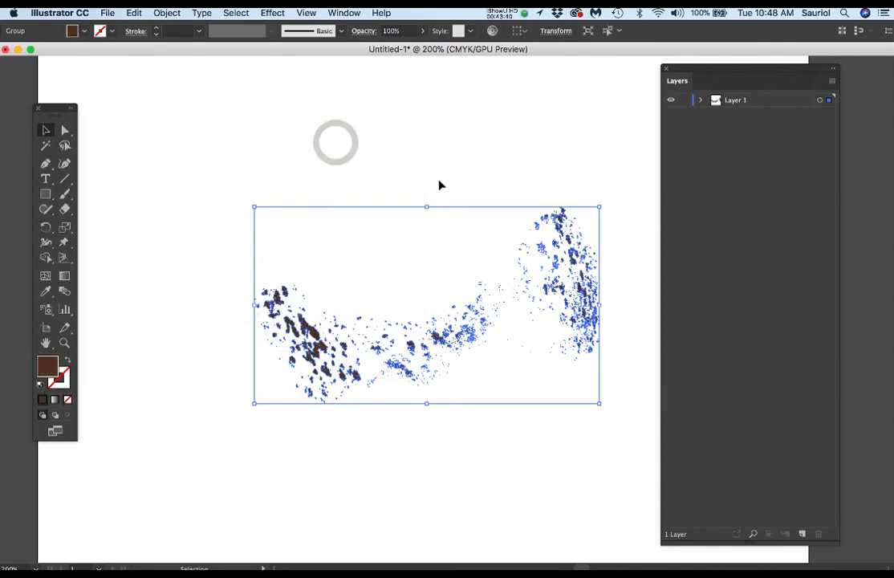
# - Target the freckle group inside Layer 1, reduce its opacity to a very faint tint, and deselect it
pyautogui.click(67, 130)
pyautogui.click(326, 155)
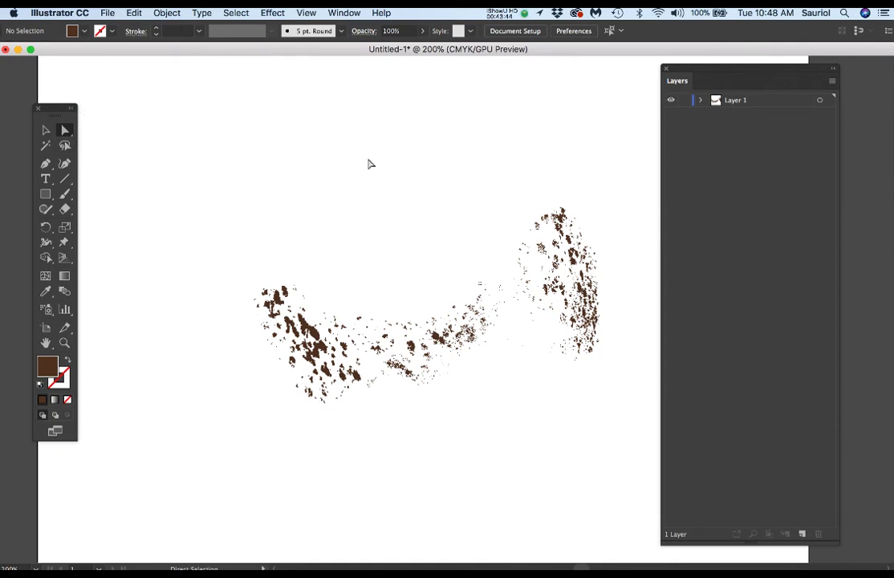
pyautogui.click(702, 101)
pyautogui.click(820, 114)
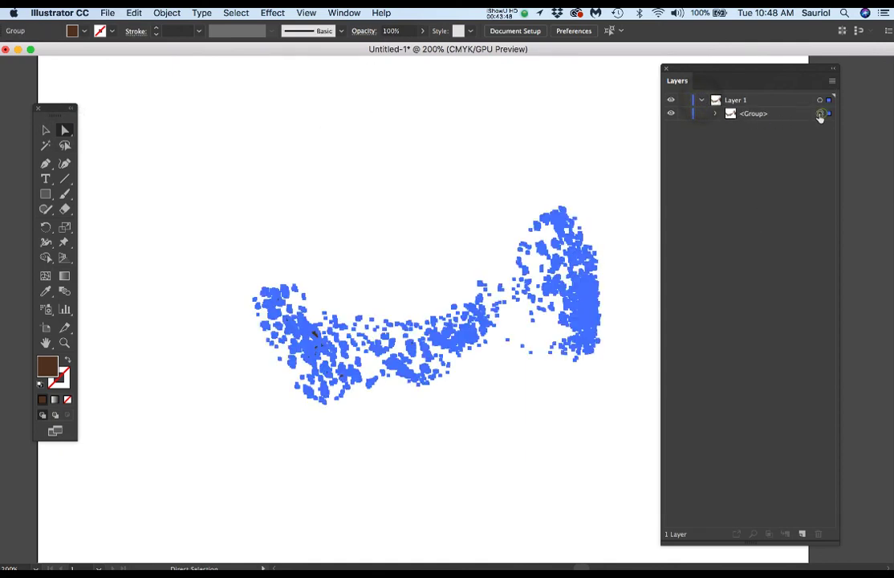
pyautogui.click(424, 31)
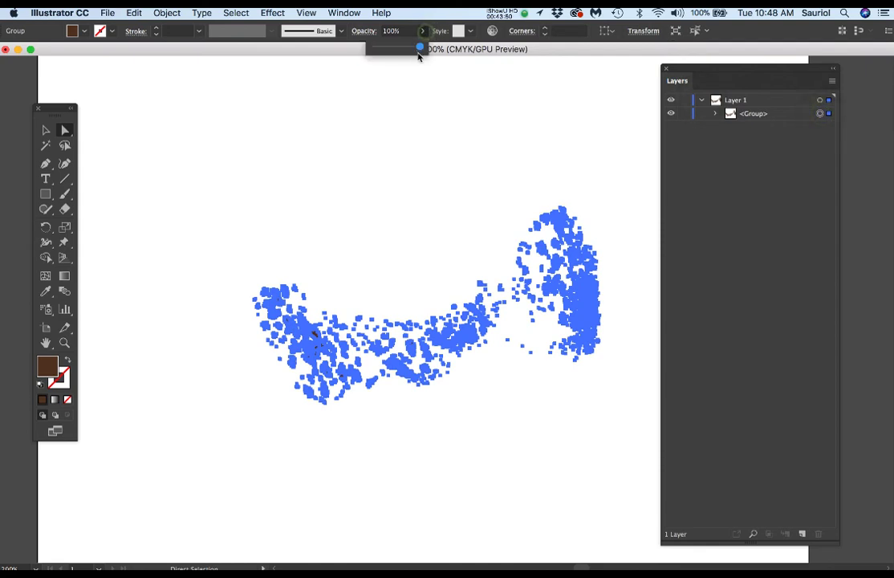
pyautogui.moveTo(419, 51); pyautogui.dragTo(380, 50)
pyautogui.click(379, 130)
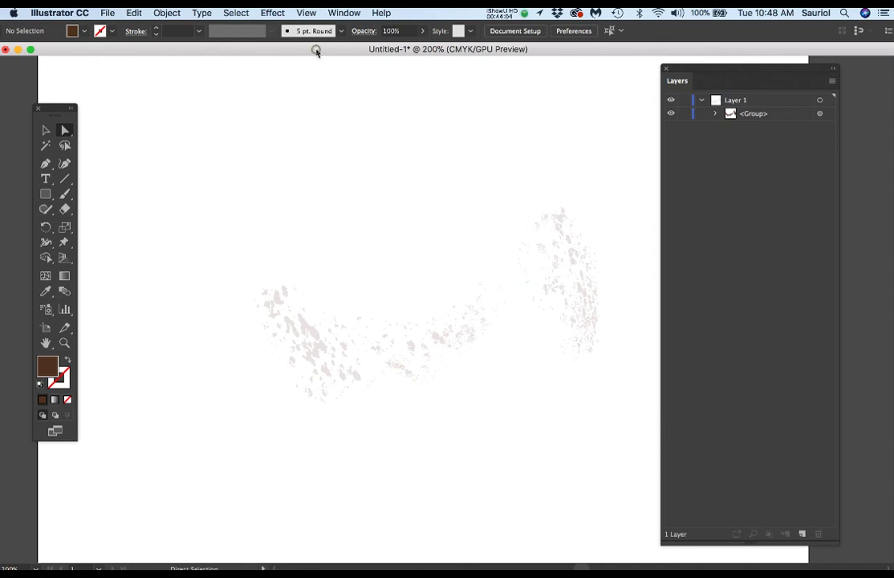
# - Return to Photoshop, make the ClickyyNoMask photo layer visible, and hide the NoseArea path overlay with the Move tool active
pyautogui.moveTo(316, 51); pyautogui.dragTo(373, 290)
pyautogui.click(394, 228)
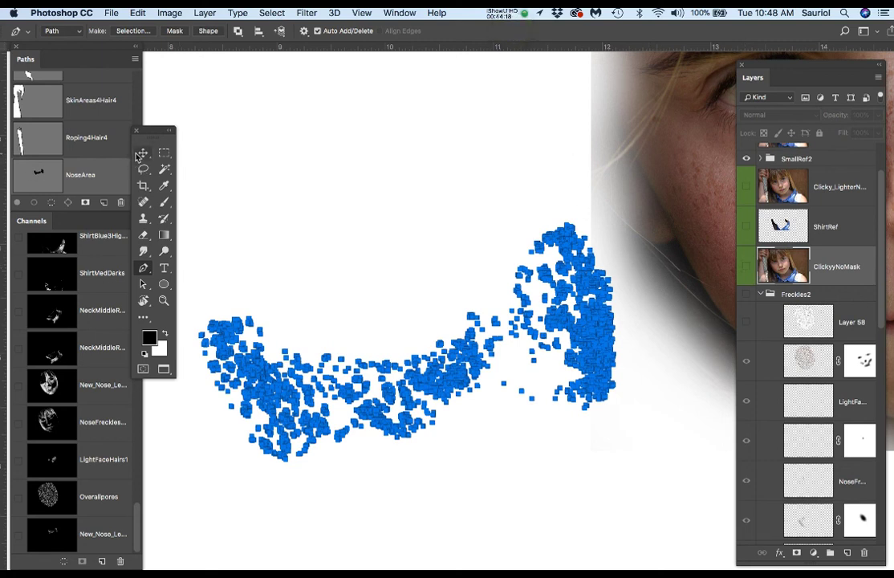
pyautogui.press('v')
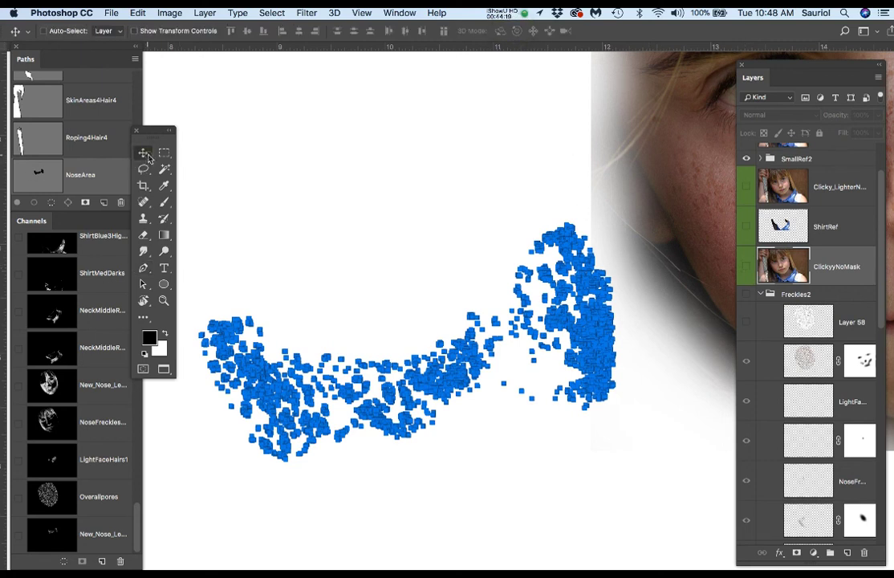
pyautogui.click(747, 268)
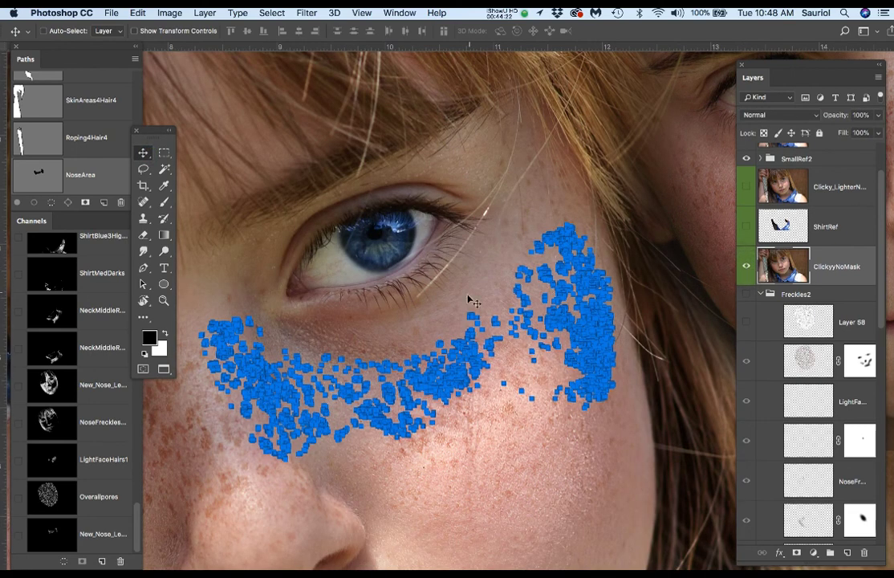
pyautogui.scroll(-1, 461, 307)
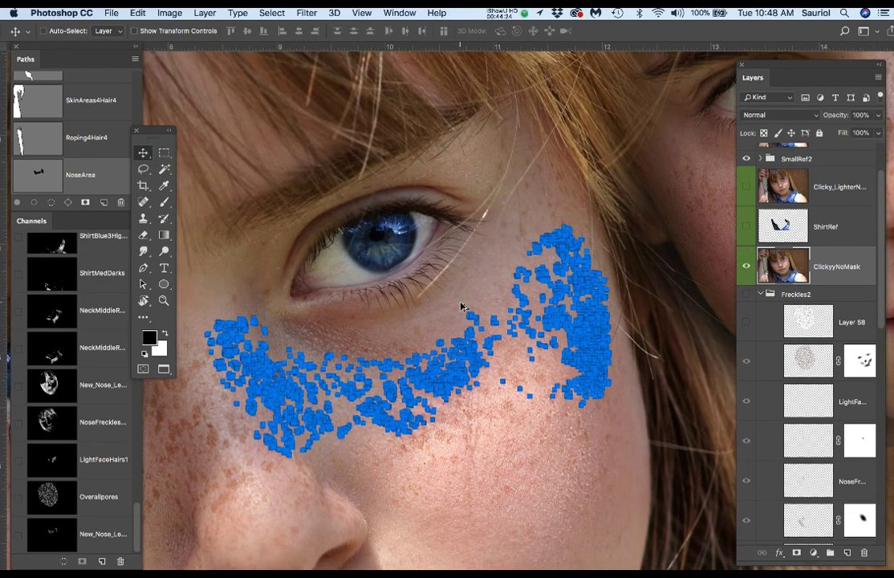
pyautogui.click(480, 480)
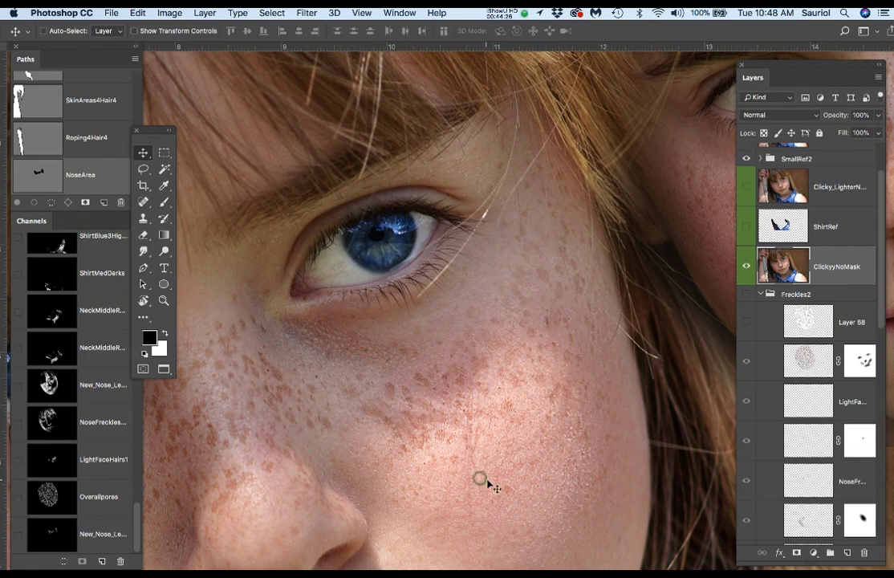